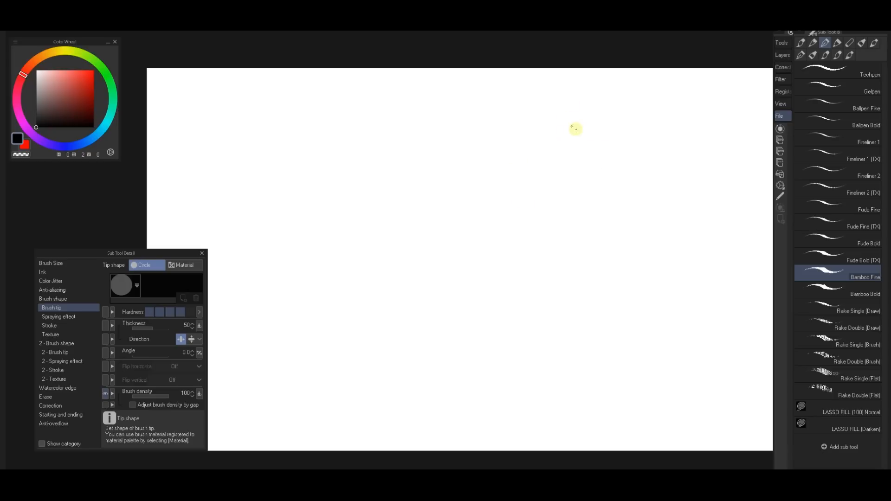
Sketch the rounded top of a hunched figure, its long torso sides and the sloping right shoulder on the canvas's right half
{"action": "mouse_move", "coordinate": [576, 127]}
{"action": "left_mouse_down"}
{"action": "mouse_move", "coordinate": [553, 174]}
{"action": "mouse_move", "coordinate": [574, 130]}
{"action": "left_mouse_up"}
{"action": "left_click", "coordinate": [575, 130]}
{"action": "left_click", "coordinate": [598, 125]}
{"action": "mouse_move", "coordinate": [570, 126]}
{"action": "left_mouse_down"}
{"action": "mouse_move", "coordinate": [625, 142]}
{"action": "mouse_move", "coordinate": [553, 161]}
{"action": "mouse_move", "coordinate": [557, 274]}
{"action": "left_mouse_up"}
{"action": "mouse_move", "coordinate": [538, 183]}
{"action": "left_mouse_down"}
{"action": "mouse_move", "coordinate": [556, 289]}
{"action": "mouse_move", "coordinate": [619, 323]}
{"action": "mouse_move", "coordinate": [646, 237]}
{"action": "left_mouse_up"}
{"action": "left_click_drag", "start_coordinate": [623, 140], "coordinate": [635, 246]}
{"action": "mouse_move", "coordinate": [652, 185]}
{"action": "left_mouse_down"}
{"action": "mouse_move", "coordinate": [629, 158]}
{"action": "mouse_move", "coordinate": [663, 190]}
{"action": "left_mouse_up"}
Sketch the figure's left shoulder and upper arm, with tapering strokes where the arm meets the torso
{"action": "mouse_move", "coordinate": [528, 191]}
{"action": "left_mouse_down"}
{"action": "mouse_move", "coordinate": [544, 162]}
{"action": "mouse_move", "coordinate": [515, 226]}
{"action": "left_mouse_up"}
{"action": "left_click_drag", "start_coordinate": [541, 166], "coordinate": [504, 284]}
{"action": "mouse_move", "coordinate": [504, 283]}
{"action": "left_mouse_down"}
{"action": "mouse_move", "coordinate": [540, 219]}
{"action": "mouse_move", "coordinate": [513, 236]}
{"action": "mouse_move", "coordinate": [506, 274]}
{"action": "mouse_move", "coordinate": [569, 279]}
{"action": "left_mouse_up"}
{"action": "left_click_drag", "start_coordinate": [538, 217], "coordinate": [567, 282]}
{"action": "left_click_drag", "start_coordinate": [578, 237], "coordinate": [567, 280]}
Draw V-shaped strokes narrowing the lower torso, and add the figure's right upper arm down to the elbow
{"action": "left_click_drag", "start_coordinate": [638, 215], "coordinate": [613, 275]}
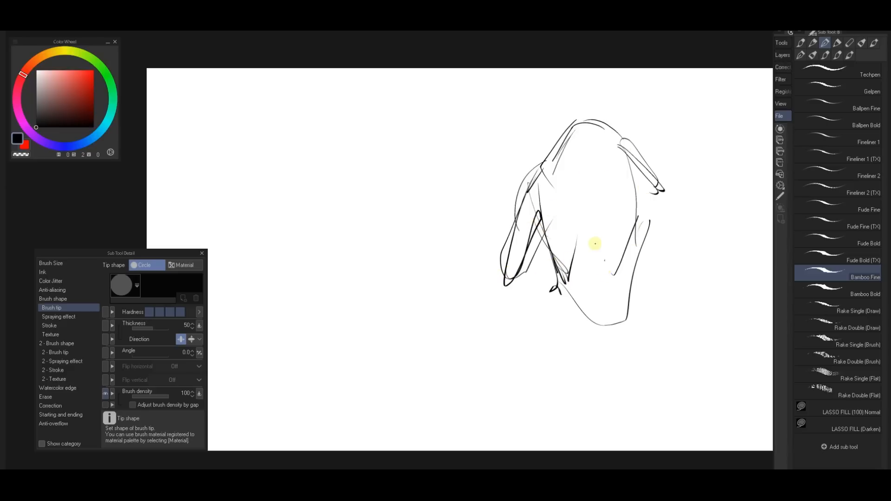
{"action": "left_click_drag", "start_coordinate": [596, 231], "coordinate": [615, 280]}
{"action": "mouse_move", "coordinate": [595, 231]}
{"action": "left_mouse_down"}
{"action": "mouse_move", "coordinate": [616, 281]}
{"action": "mouse_move", "coordinate": [610, 268]}
{"action": "left_mouse_up"}
{"action": "left_click_drag", "start_coordinate": [631, 216], "coordinate": [616, 274]}
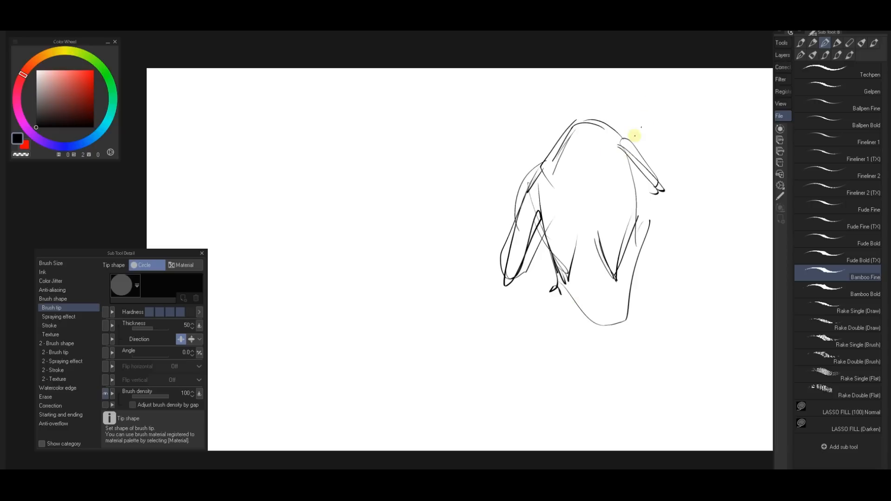
{"action": "left_click_drag", "start_coordinate": [647, 172], "coordinate": [670, 256]}
{"action": "left_click_drag", "start_coordinate": [629, 200], "coordinate": [659, 274]}
{"action": "mouse_move", "coordinate": [649, 174]}
{"action": "left_mouse_down"}
{"action": "mouse_move", "coordinate": [664, 273]}
{"action": "mouse_move", "coordinate": [662, 222]}
{"action": "left_mouse_up"}
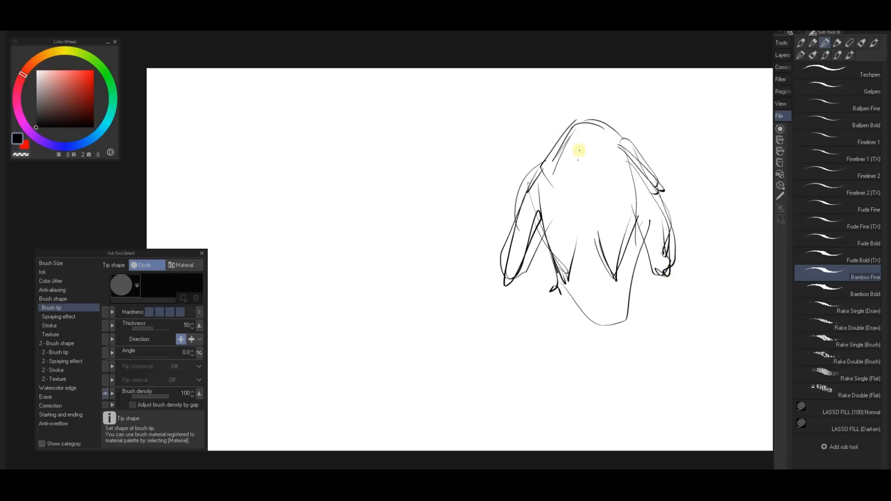
Add curved contour lines down the back and rough in the waistband and pelvis beneath the torso
{"action": "mouse_move", "coordinate": [577, 123]}
{"action": "left_mouse_down"}
{"action": "mouse_move", "coordinate": [580, 229]}
{"action": "mouse_move", "coordinate": [597, 236]}
{"action": "left_mouse_up"}
{"action": "mouse_move", "coordinate": [568, 161]}
{"action": "left_mouse_down"}
{"action": "mouse_move", "coordinate": [599, 256]}
{"action": "mouse_move", "coordinate": [566, 283]}
{"action": "mouse_move", "coordinate": [596, 302]}
{"action": "mouse_move", "coordinate": [571, 308]}
{"action": "mouse_move", "coordinate": [577, 293]}
{"action": "left_mouse_up"}
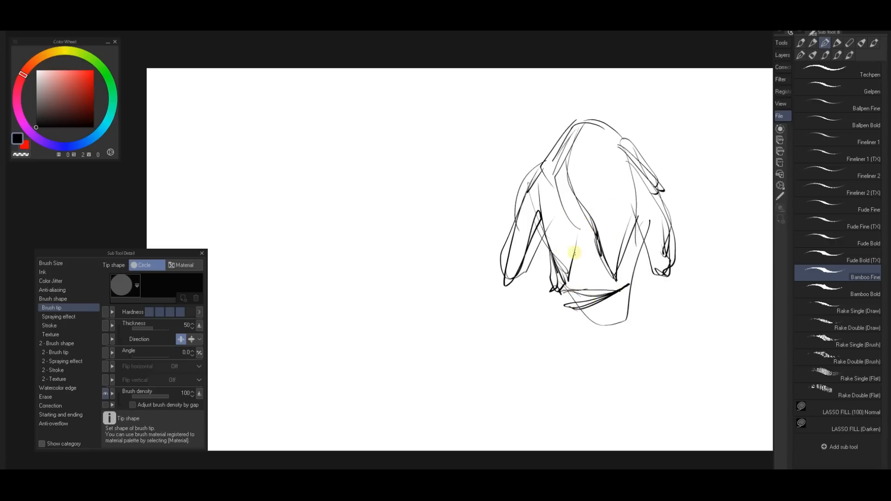
{"action": "mouse_move", "coordinate": [574, 249]}
{"action": "left_mouse_down"}
{"action": "mouse_move", "coordinate": [579, 310]}
{"action": "mouse_move", "coordinate": [570, 261]}
{"action": "mouse_move", "coordinate": [567, 319]}
{"action": "left_mouse_up"}
{"action": "left_click_drag", "start_coordinate": [557, 278], "coordinate": [580, 345]}
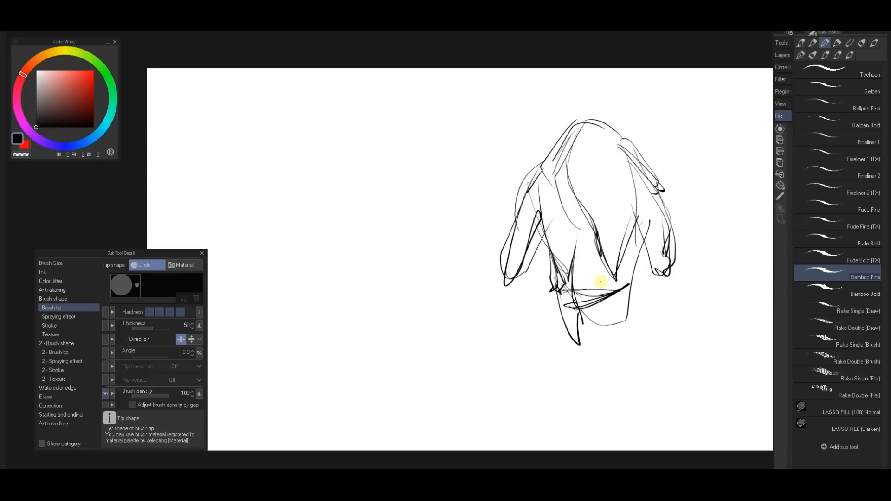
{"action": "mouse_move", "coordinate": [638, 246]}
{"action": "left_mouse_down"}
{"action": "mouse_move", "coordinate": [601, 350]}
{"action": "mouse_move", "coordinate": [563, 320]}
{"action": "left_mouse_up"}
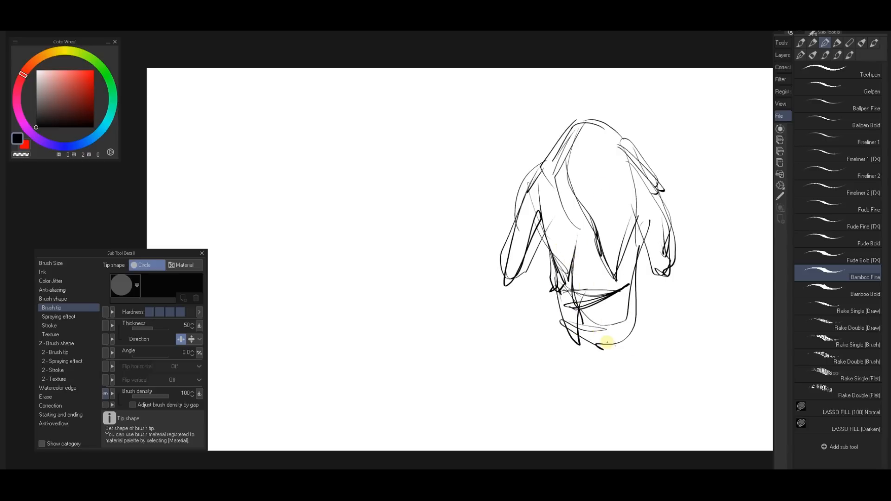
Sketch both thighs and lower legs extending down from the pelvis
{"action": "left_click_drag", "start_coordinate": [609, 344], "coordinate": [637, 354]}
{"action": "left_click_drag", "start_coordinate": [639, 258], "coordinate": [658, 388]}
{"action": "left_click", "coordinate": [544, 280]}
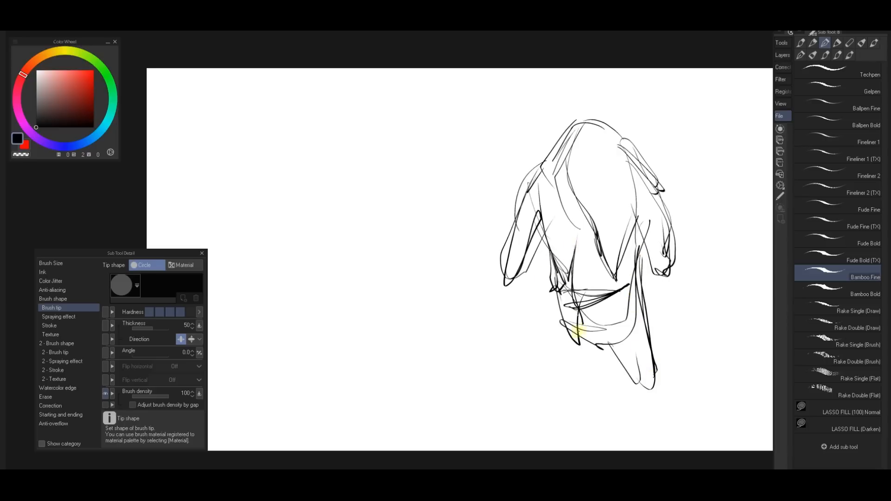
{"action": "left_click_drag", "start_coordinate": [559, 293], "coordinate": [574, 363]}
{"action": "mouse_move", "coordinate": [556, 310]}
{"action": "left_mouse_down"}
{"action": "mouse_move", "coordinate": [581, 389]}
{"action": "mouse_move", "coordinate": [561, 382]}
{"action": "mouse_move", "coordinate": [590, 385]}
{"action": "mouse_move", "coordinate": [590, 377]}
{"action": "mouse_move", "coordinate": [565, 415]}
{"action": "mouse_move", "coordinate": [572, 434]}
{"action": "left_mouse_up"}
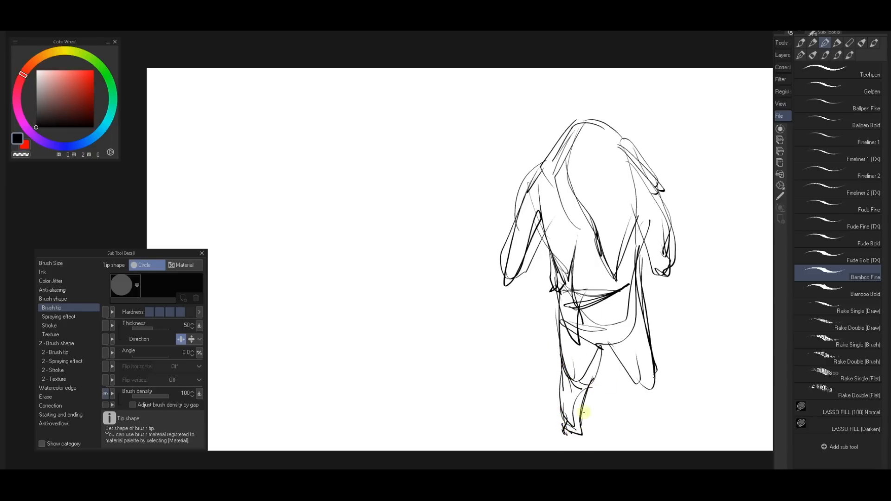
{"action": "mouse_move", "coordinate": [626, 370]}
{"action": "left_mouse_down"}
{"action": "mouse_move", "coordinate": [651, 403]}
{"action": "mouse_move", "coordinate": [659, 378]}
{"action": "mouse_move", "coordinate": [622, 399]}
{"action": "mouse_move", "coordinate": [630, 434]}
{"action": "mouse_move", "coordinate": [651, 443]}
{"action": "left_mouse_up"}
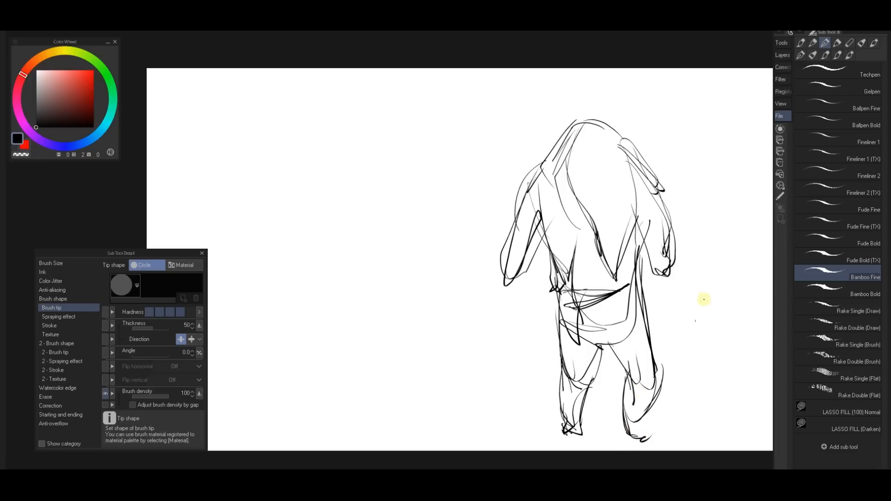
Sketch the figure's left forearm hanging down from the elbow with long tapering strokes
{"action": "mouse_move", "coordinate": [636, 212]}
{"action": "left_mouse_down"}
{"action": "mouse_move", "coordinate": [659, 216]}
{"action": "mouse_move", "coordinate": [662, 189]}
{"action": "mouse_move", "coordinate": [643, 201]}
{"action": "mouse_move", "coordinate": [637, 189]}
{"action": "left_mouse_up"}
{"action": "key", "text": "k"}
{"action": "mouse_move", "coordinate": [689, 180]}
{"action": "left_mouse_down"}
{"action": "mouse_move", "coordinate": [709, 167]}
{"action": "mouse_move", "coordinate": [670, 199]}
{"action": "mouse_move", "coordinate": [684, 191]}
{"action": "left_mouse_up"}
{"action": "key", "text": "b"}
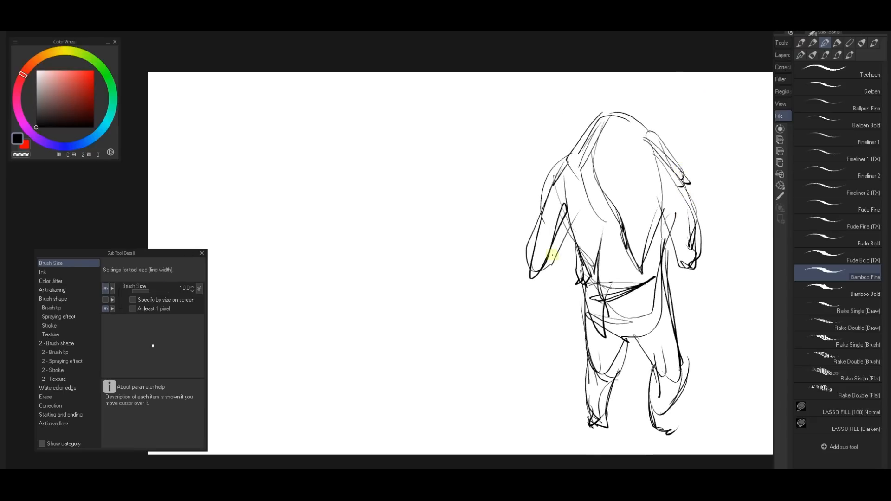
{"action": "left_click_drag", "start_coordinate": [561, 247], "coordinate": [544, 292]}
{"action": "left_click_drag", "start_coordinate": [531, 248], "coordinate": [531, 342]}
{"action": "left_click_drag", "start_coordinate": [552, 259], "coordinate": [547, 318]}
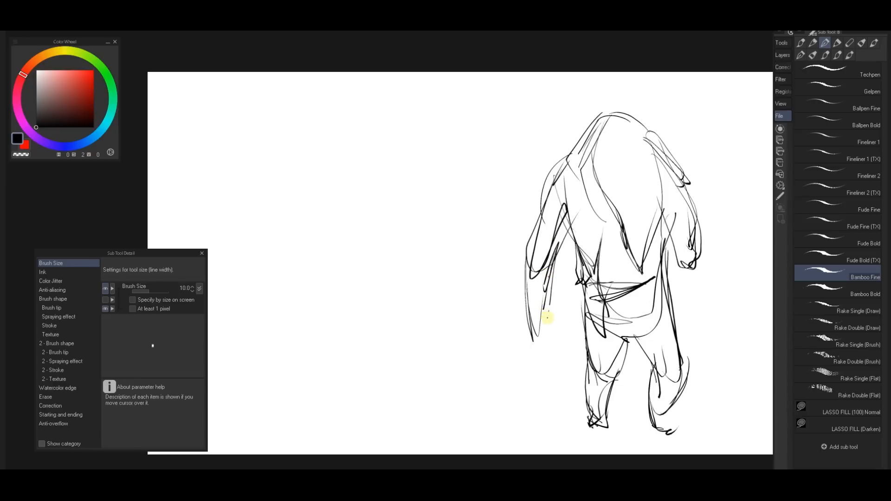
{"action": "mouse_move", "coordinate": [529, 280]}
{"action": "left_mouse_down"}
{"action": "mouse_move", "coordinate": [541, 302]}
{"action": "mouse_move", "coordinate": [536, 320]}
{"action": "left_mouse_up"}
Sketch the figure's right forearm angling outward from the elbow, ending in a rough hand with fingers
{"action": "left_click_drag", "start_coordinate": [735, 322], "coordinate": [678, 310]}
{"action": "mouse_move", "coordinate": [636, 249]}
{"action": "left_mouse_down"}
{"action": "mouse_move", "coordinate": [684, 305]}
{"action": "mouse_move", "coordinate": [680, 297]}
{"action": "left_mouse_up"}
{"action": "left_click_drag", "start_coordinate": [661, 199], "coordinate": [699, 304]}
{"action": "mouse_move", "coordinate": [656, 204]}
{"action": "left_mouse_down"}
{"action": "mouse_move", "coordinate": [690, 297]}
{"action": "mouse_move", "coordinate": [671, 291]}
{"action": "mouse_move", "coordinate": [686, 305]}
{"action": "mouse_move", "coordinate": [694, 292]}
{"action": "mouse_move", "coordinate": [696, 303]}
{"action": "mouse_move", "coordinate": [678, 308]}
{"action": "mouse_move", "coordinate": [675, 292]}
{"action": "mouse_move", "coordinate": [697, 314]}
{"action": "mouse_move", "coordinate": [695, 328]}
{"action": "mouse_move", "coordinate": [684, 328]}
{"action": "mouse_move", "coordinate": [698, 330]}
{"action": "mouse_move", "coordinate": [686, 333]}
{"action": "mouse_move", "coordinate": [690, 325]}
{"action": "mouse_move", "coordinate": [699, 359]}
{"action": "left_mouse_up"}
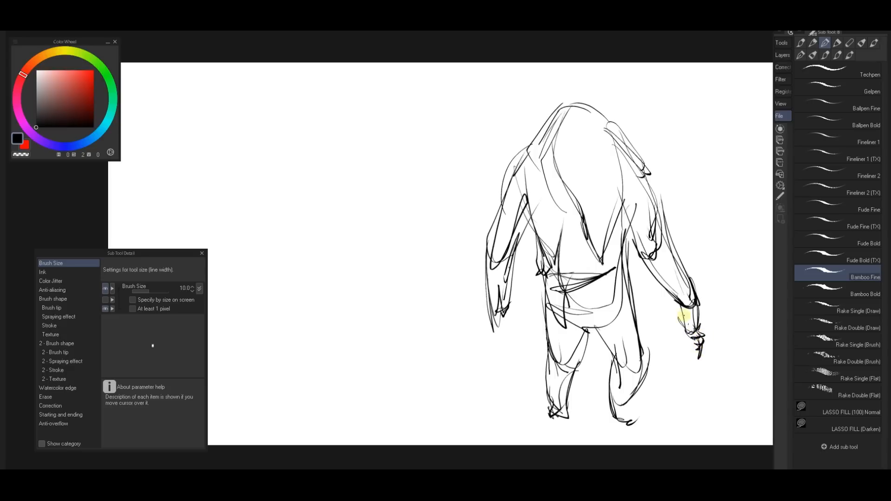
{"action": "left_click_drag", "start_coordinate": [675, 299], "coordinate": [672, 318]}
Add a curved head contour above the shoulders and draw the fingers of the figure's left hand
{"action": "left_click_drag", "start_coordinate": [653, 210], "coordinate": [678, 230]}
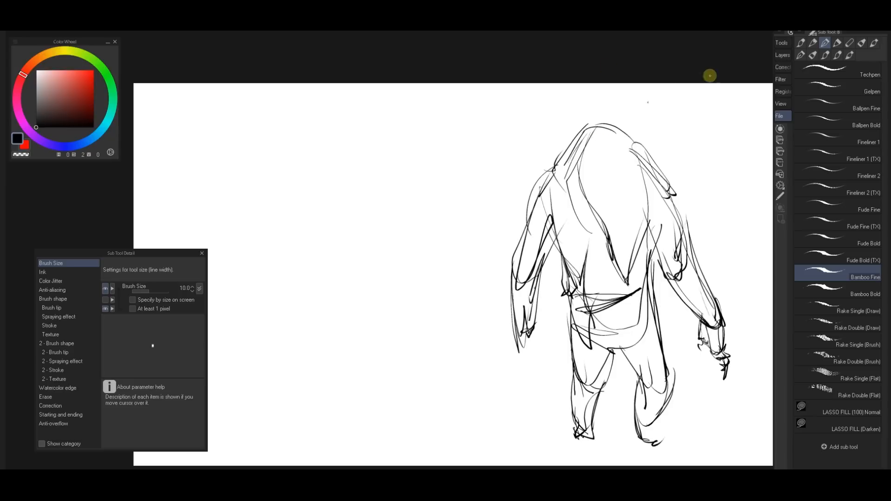
{"action": "mouse_move", "coordinate": [586, 136]}
{"action": "left_mouse_down"}
{"action": "mouse_move", "coordinate": [621, 122]}
{"action": "mouse_move", "coordinate": [601, 116]}
{"action": "mouse_move", "coordinate": [638, 147]}
{"action": "left_mouse_up"}
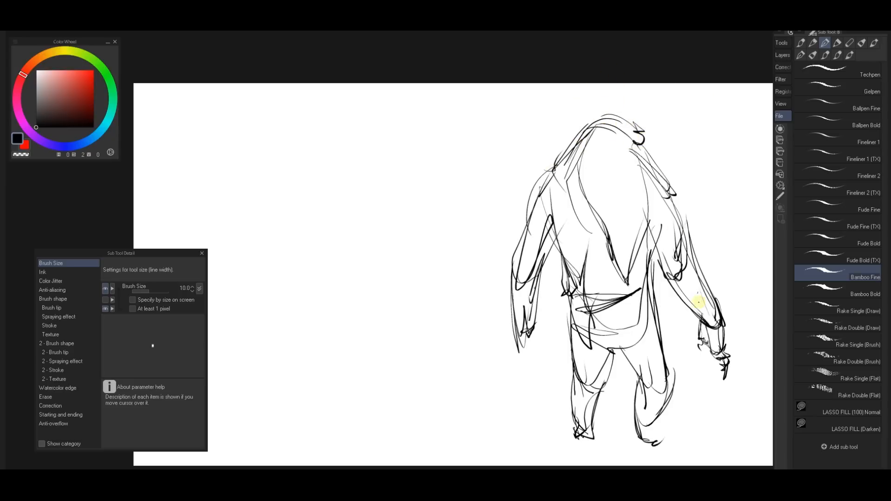
{"action": "left_click", "coordinate": [553, 255]}
{"action": "mouse_move", "coordinate": [558, 239]}
{"action": "left_mouse_down"}
{"action": "mouse_move", "coordinate": [537, 318]}
{"action": "mouse_move", "coordinate": [540, 261]}
{"action": "mouse_move", "coordinate": [538, 327]}
{"action": "mouse_move", "coordinate": [531, 321]}
{"action": "mouse_move", "coordinate": [539, 327]}
{"action": "mouse_move", "coordinate": [530, 330]}
{"action": "mouse_move", "coordinate": [538, 319]}
{"action": "mouse_move", "coordinate": [540, 347]}
{"action": "mouse_move", "coordinate": [551, 356]}
{"action": "mouse_move", "coordinate": [530, 335]}
{"action": "mouse_move", "coordinate": [527, 354]}
{"action": "mouse_move", "coordinate": [536, 353]}
{"action": "mouse_move", "coordinate": [518, 344]}
{"action": "mouse_move", "coordinate": [541, 339]}
{"action": "mouse_move", "coordinate": [526, 360]}
{"action": "left_mouse_up"}
{"action": "left_click_drag", "start_coordinate": [603, 200], "coordinate": [582, 226]}
{"action": "mouse_move", "coordinate": [655, 150]}
{"action": "left_mouse_down"}
{"action": "mouse_move", "coordinate": [666, 160]}
{"action": "mouse_move", "coordinate": [710, 156]}
{"action": "mouse_move", "coordinate": [726, 145]}
{"action": "mouse_move", "coordinate": [702, 167]}
{"action": "mouse_move", "coordinate": [658, 179]}
{"action": "left_mouse_up"}
Handwrite the label GESTURE with "VIBE" below it, beside the figure's head
{"action": "mouse_move", "coordinate": [673, 177]}
{"action": "left_mouse_down"}
{"action": "mouse_move", "coordinate": [672, 188]}
{"action": "mouse_move", "coordinate": [692, 186]}
{"action": "left_mouse_up"}
{"action": "left_click", "coordinate": [675, 184]}
{"action": "left_click_drag", "start_coordinate": [699, 172], "coordinate": [698, 178]}
{"action": "left_click_drag", "start_coordinate": [653, 239], "coordinate": [569, 176]}
{"action": "left_click_drag", "start_coordinate": [691, 199], "coordinate": [780, 198]}
{"action": "left_click_drag", "start_coordinate": [606, 179], "coordinate": [635, 185]}
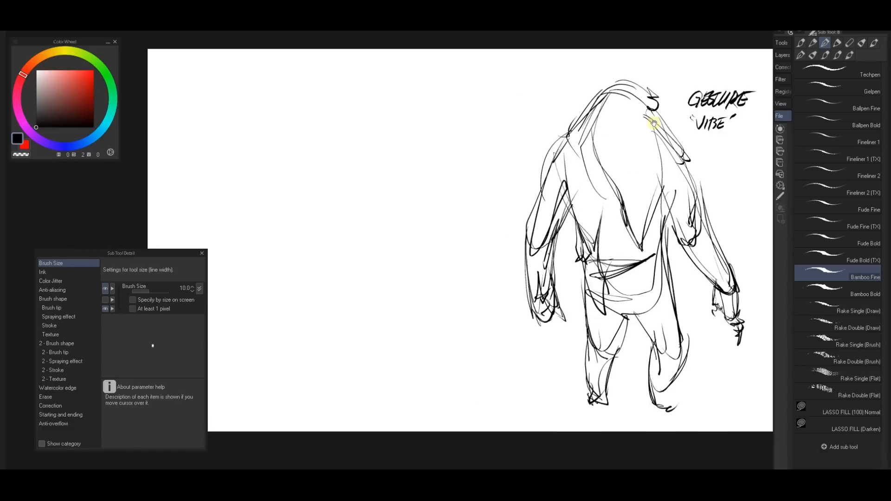
Draw both feet with toes at the ends of the figure's legs
{"action": "mouse_move", "coordinate": [723, 200]}
{"action": "left_mouse_down"}
{"action": "mouse_move", "coordinate": [594, 200]}
{"action": "mouse_move", "coordinate": [713, 203]}
{"action": "left_mouse_up"}
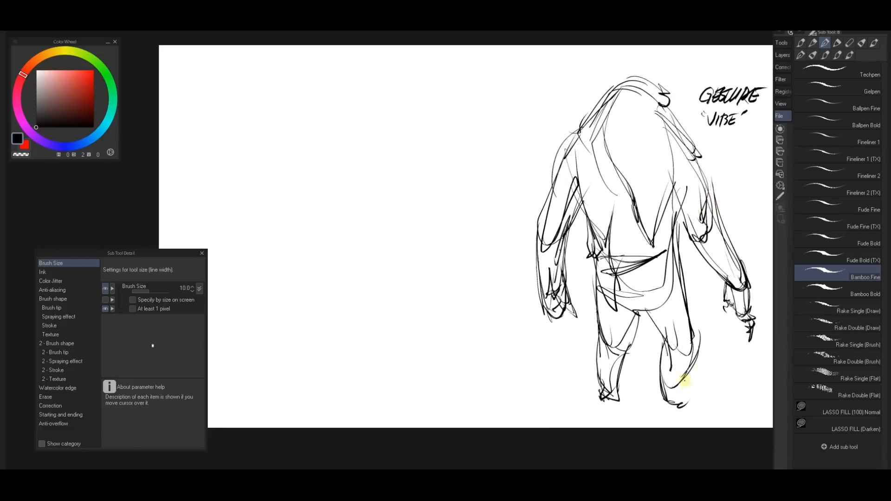
{"action": "mouse_move", "coordinate": [685, 379]}
{"action": "left_mouse_down"}
{"action": "mouse_move", "coordinate": [706, 394]}
{"action": "mouse_move", "coordinate": [678, 405]}
{"action": "mouse_move", "coordinate": [666, 398]}
{"action": "mouse_move", "coordinate": [679, 384]}
{"action": "mouse_move", "coordinate": [708, 406]}
{"action": "left_mouse_up"}
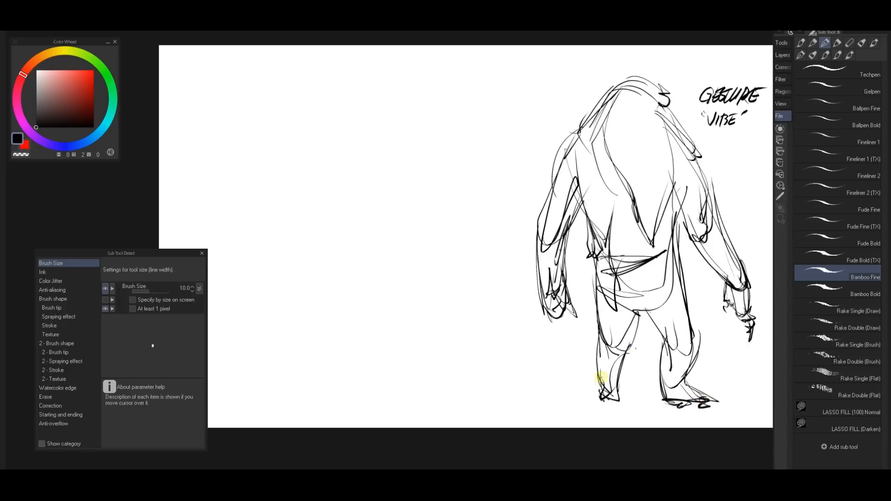
{"action": "left_click_drag", "start_coordinate": [594, 399], "coordinate": [602, 394]}
{"action": "left_click_drag", "start_coordinate": [595, 343], "coordinate": [613, 390]}
{"action": "left_click_drag", "start_coordinate": [589, 344], "coordinate": [628, 400]}
Add a curved spine stroke on the upper back and darken the edges where the arms meet the torso
{"action": "left_click_drag", "start_coordinate": [646, 279], "coordinate": [629, 312]}
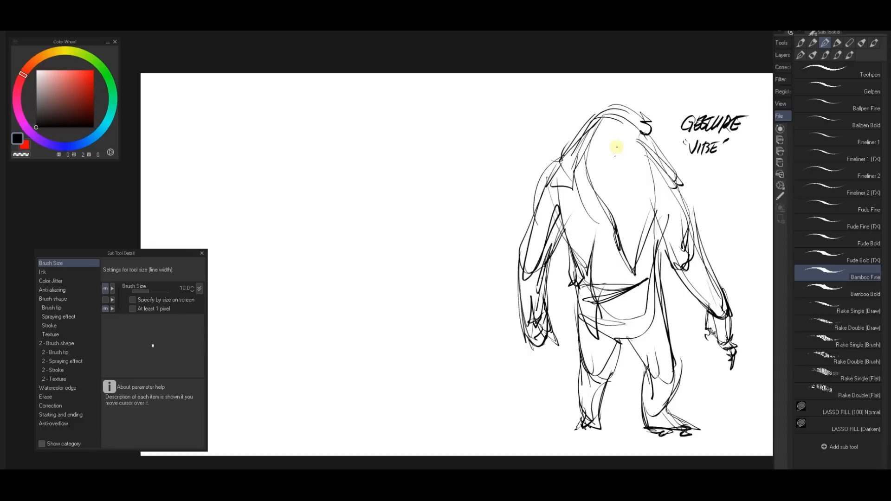
{"action": "left_click_drag", "start_coordinate": [609, 148], "coordinate": [625, 199]}
{"action": "left_click_drag", "start_coordinate": [610, 163], "coordinate": [616, 141]}
{"action": "left_click_drag", "start_coordinate": [556, 197], "coordinate": [562, 213]}
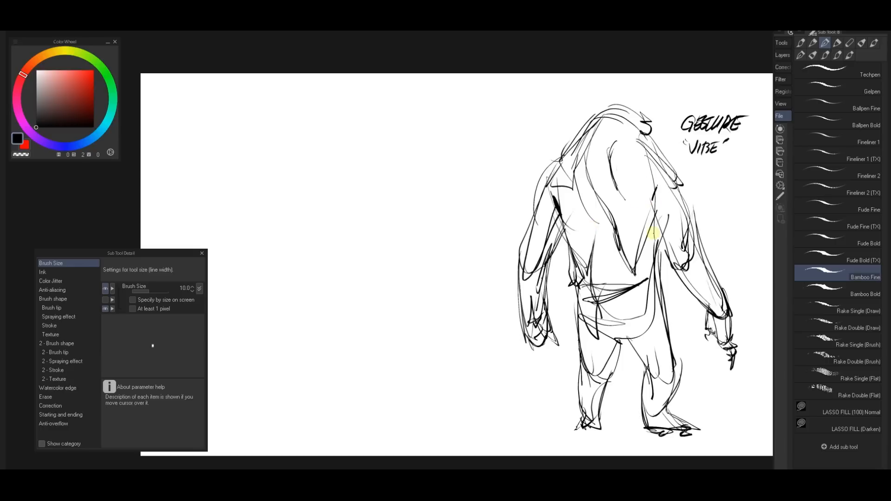
Start a second figure in the empty area beside the first with a flat shoulder line, a sloping shoulder and a tapering torso side
{"action": "left_click_drag", "start_coordinate": [664, 230], "coordinate": [586, 195]}
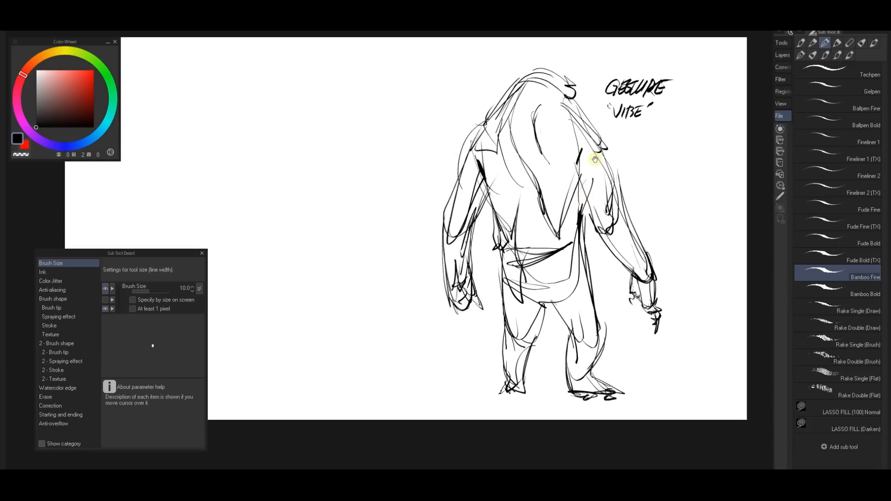
{"action": "left_click_drag", "start_coordinate": [591, 236], "coordinate": [689, 211]}
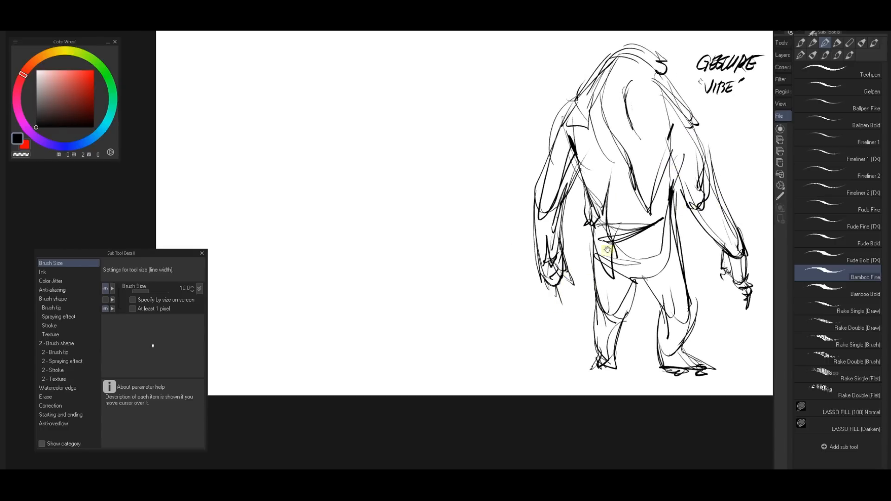
{"action": "mouse_move", "coordinate": [589, 224]}
{"action": "left_mouse_down"}
{"action": "mouse_move", "coordinate": [628, 279]}
{"action": "mouse_move", "coordinate": [666, 255]}
{"action": "left_mouse_up"}
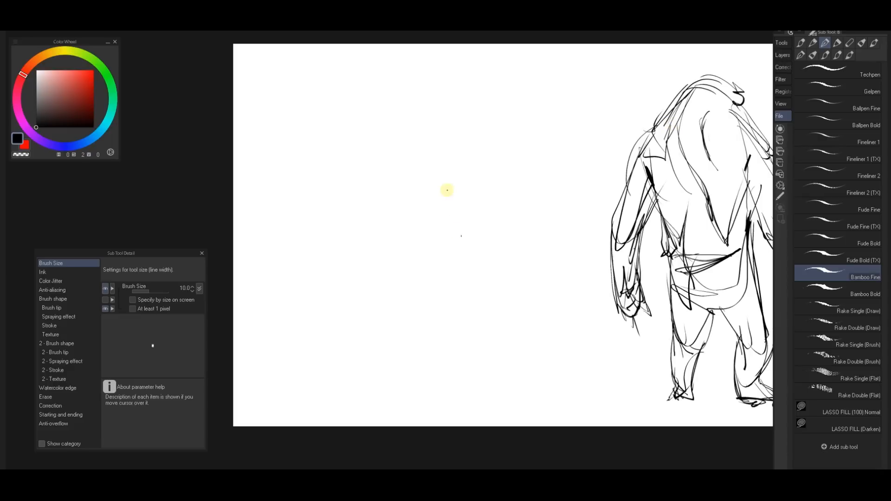
{"action": "mouse_move", "coordinate": [546, 176]}
{"action": "left_mouse_down"}
{"action": "mouse_move", "coordinate": [556, 184]}
{"action": "mouse_move", "coordinate": [551, 170]}
{"action": "left_mouse_up"}
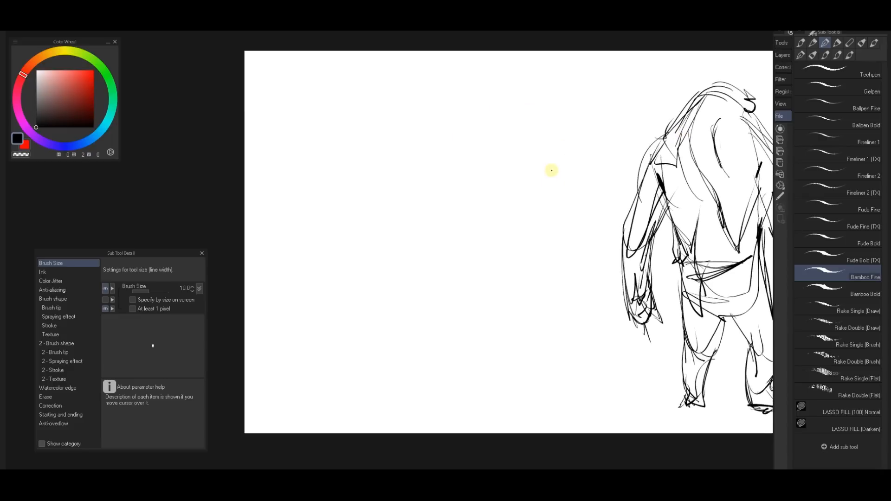
{"action": "key", "text": "bracketright"}
{"action": "mouse_move", "coordinate": [472, 140]}
{"action": "left_mouse_down"}
{"action": "mouse_move", "coordinate": [440, 176]}
{"action": "mouse_move", "coordinate": [496, 113]}
{"action": "left_mouse_up"}
{"action": "mouse_move", "coordinate": [481, 113]}
{"action": "left_mouse_down"}
{"action": "mouse_move", "coordinate": [548, 106]}
{"action": "mouse_move", "coordinate": [517, 161]}
{"action": "mouse_move", "coordinate": [511, 200]}
{"action": "left_mouse_up"}
{"action": "mouse_move", "coordinate": [540, 102]}
{"action": "left_mouse_down"}
{"action": "mouse_move", "coordinate": [521, 189]}
{"action": "mouse_move", "coordinate": [533, 144]}
{"action": "left_mouse_up"}
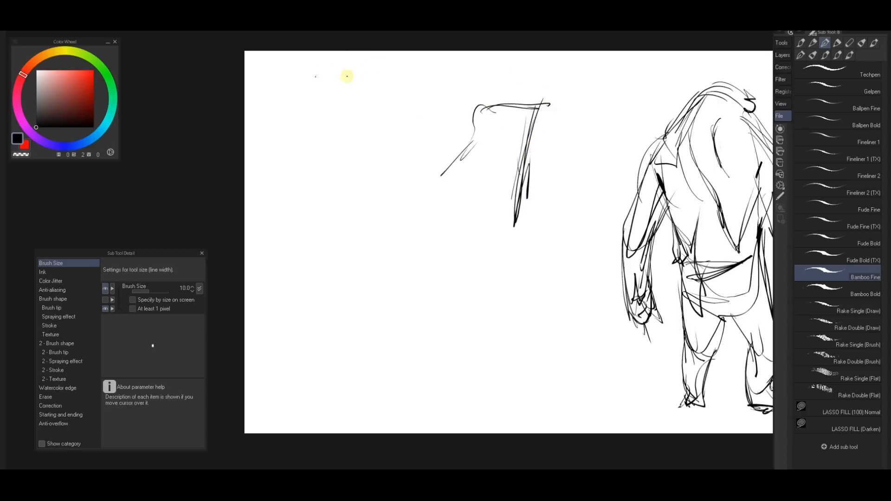
Draw a diagram of a straight arrow meeting a vertical bar and continuing as parallel straight arrows
{"action": "mouse_move", "coordinate": [315, 75]}
{"action": "left_mouse_down"}
{"action": "mouse_move", "coordinate": [365, 77]}
{"action": "mouse_move", "coordinate": [347, 84]}
{"action": "mouse_move", "coordinate": [369, 104]}
{"action": "left_mouse_up"}
{"action": "mouse_move", "coordinate": [374, 61]}
{"action": "left_mouse_down"}
{"action": "mouse_move", "coordinate": [372, 90]}
{"action": "mouse_move", "coordinate": [466, 77]}
{"action": "left_mouse_up"}
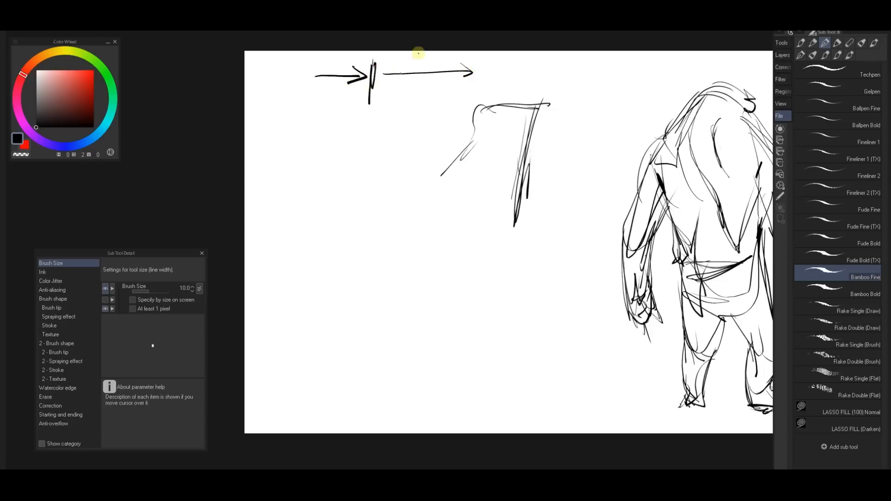
{"action": "left_click_drag", "start_coordinate": [387, 80], "coordinate": [473, 82]}
{"action": "mouse_move", "coordinate": [473, 83]}
{"action": "left_mouse_down"}
{"action": "mouse_move", "coordinate": [462, 92]}
{"action": "mouse_move", "coordinate": [475, 79]}
{"action": "left_mouse_up"}
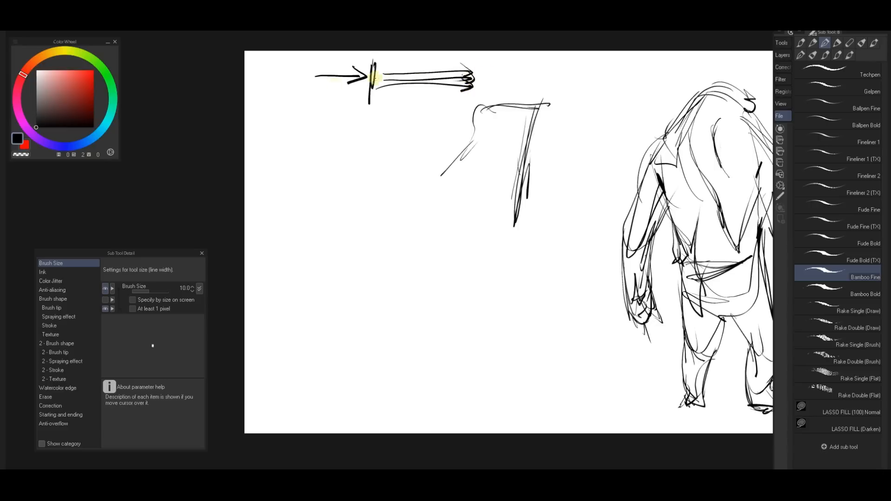
Draw a second diagram below it, with wobbly and curved arrows meeting a vertical bar and continuing as wavy arrows, underlined by a bracket
{"action": "left_click_drag", "start_coordinate": [303, 99], "coordinate": [359, 105]}
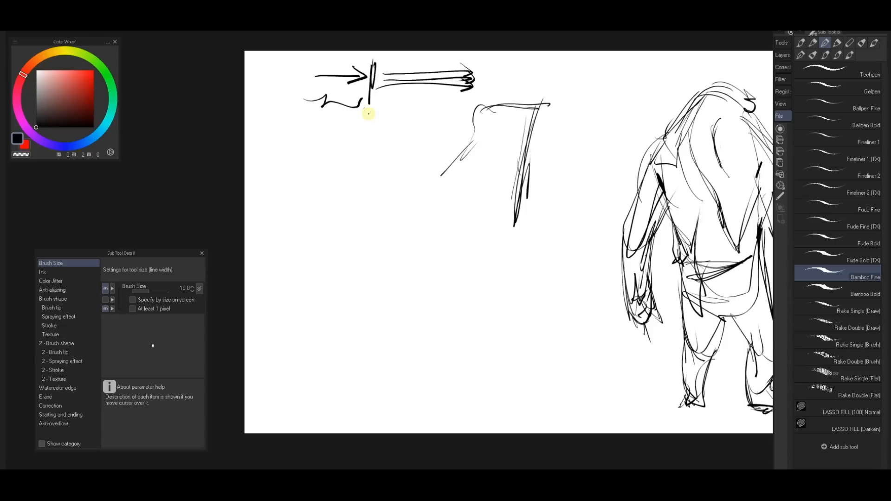
{"action": "left_click_drag", "start_coordinate": [368, 116], "coordinate": [368, 133]}
{"action": "mouse_move", "coordinate": [312, 116]}
{"action": "left_mouse_down"}
{"action": "mouse_move", "coordinate": [312, 138]}
{"action": "mouse_move", "coordinate": [351, 126]}
{"action": "mouse_move", "coordinate": [340, 120]}
{"action": "left_mouse_up"}
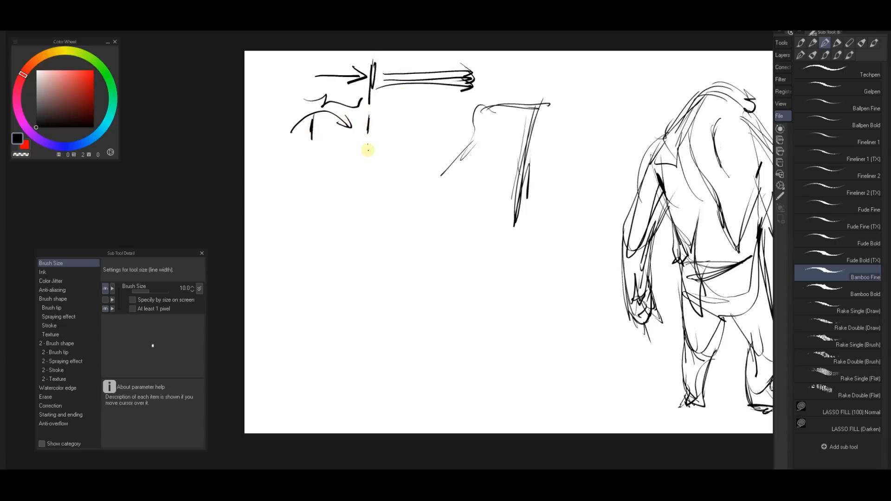
{"action": "mouse_move", "coordinate": [366, 148]}
{"action": "left_mouse_down"}
{"action": "mouse_move", "coordinate": [368, 123]}
{"action": "mouse_move", "coordinate": [366, 148]}
{"action": "left_mouse_up"}
{"action": "mouse_move", "coordinate": [371, 124]}
{"action": "left_mouse_down"}
{"action": "mouse_move", "coordinate": [439, 115]}
{"action": "mouse_move", "coordinate": [444, 125]}
{"action": "mouse_move", "coordinate": [402, 122]}
{"action": "mouse_move", "coordinate": [440, 131]}
{"action": "mouse_move", "coordinate": [452, 119]}
{"action": "mouse_move", "coordinate": [458, 128]}
{"action": "mouse_move", "coordinate": [430, 109]}
{"action": "mouse_move", "coordinate": [457, 121]}
{"action": "left_mouse_up"}
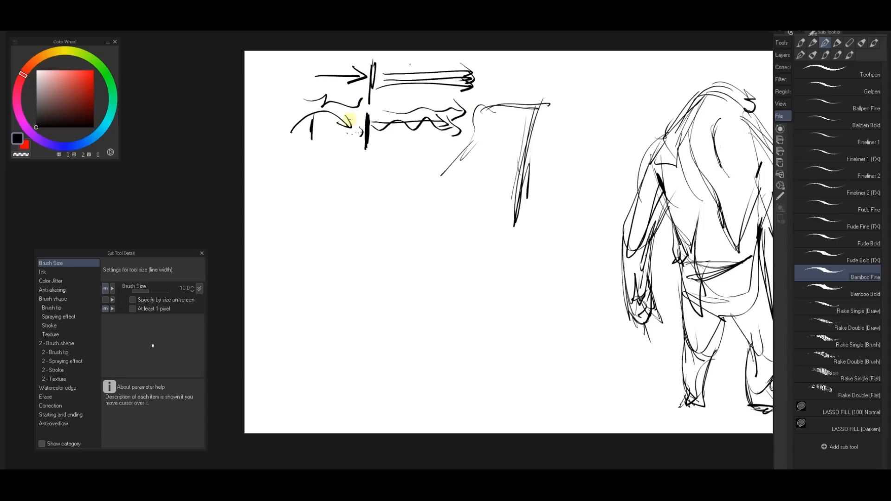
{"action": "mouse_move", "coordinate": [366, 143]}
{"action": "left_mouse_down"}
{"action": "mouse_move", "coordinate": [302, 152]}
{"action": "mouse_move", "coordinate": [375, 149]}
{"action": "left_mouse_up"}
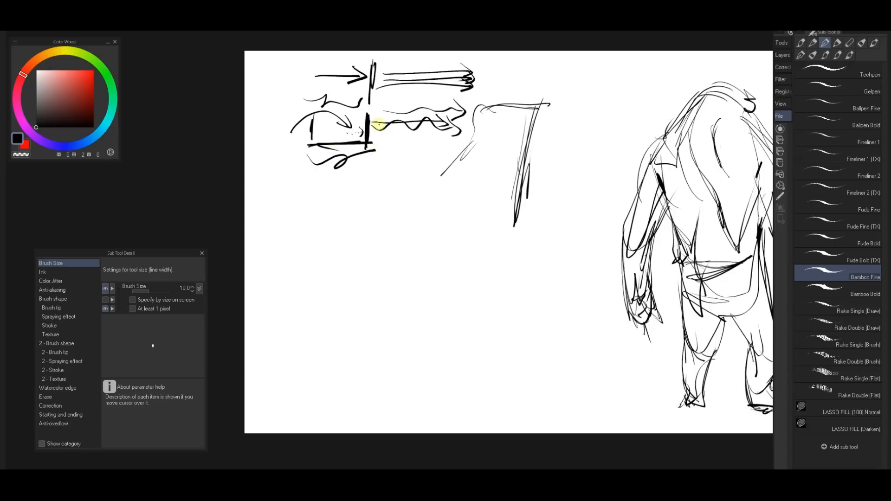
Handwrite ROUGH and WONKY beneath the wavy diagram and add an upward arrow pointing at the words
{"action": "mouse_move", "coordinate": [319, 178]}
{"action": "left_mouse_down"}
{"action": "mouse_move", "coordinate": [314, 201]}
{"action": "mouse_move", "coordinate": [332, 178]}
{"action": "mouse_move", "coordinate": [352, 188]}
{"action": "left_mouse_up"}
{"action": "left_click_drag", "start_coordinate": [359, 170], "coordinate": [358, 187]}
{"action": "left_click_drag", "start_coordinate": [354, 178], "coordinate": [361, 176]}
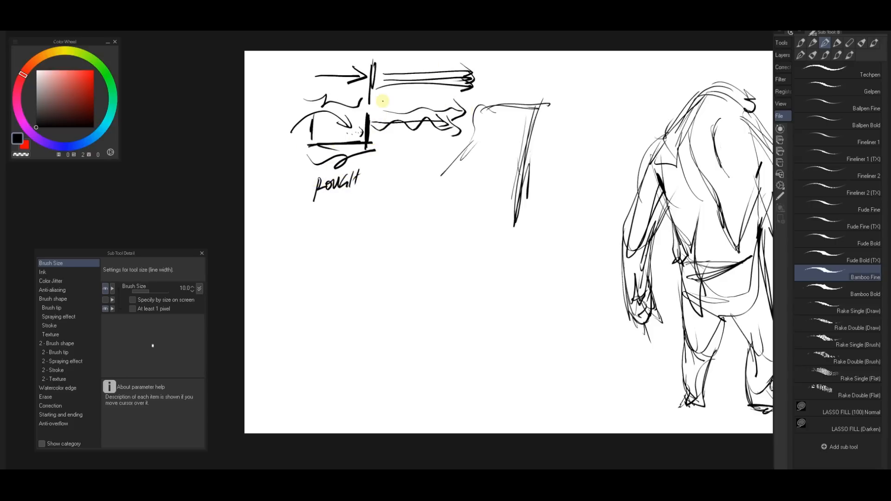
{"action": "mouse_move", "coordinate": [317, 202]}
{"action": "left_mouse_down"}
{"action": "mouse_move", "coordinate": [316, 214]}
{"action": "mouse_move", "coordinate": [331, 200]}
{"action": "left_mouse_up"}
{"action": "left_click_drag", "start_coordinate": [335, 197], "coordinate": [346, 197]}
{"action": "mouse_move", "coordinate": [349, 195]}
{"action": "left_mouse_down"}
{"action": "mouse_move", "coordinate": [348, 211]}
{"action": "mouse_move", "coordinate": [355, 208]}
{"action": "left_mouse_up"}
{"action": "left_click_drag", "start_coordinate": [352, 192], "coordinate": [355, 214]}
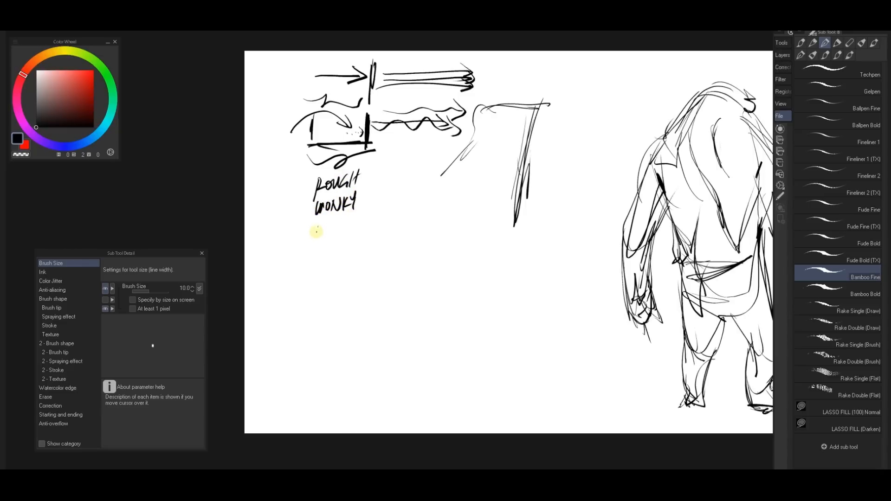
{"action": "left_click_drag", "start_coordinate": [314, 238], "coordinate": [319, 223]}
Set the brush size to 10 and add the second figure's tapering waist, rounded head, far shoulder and upper arm
{"action": "left_click_drag", "start_coordinate": [628, 168], "coordinate": [601, 167]}
{"action": "key", "text": "["}
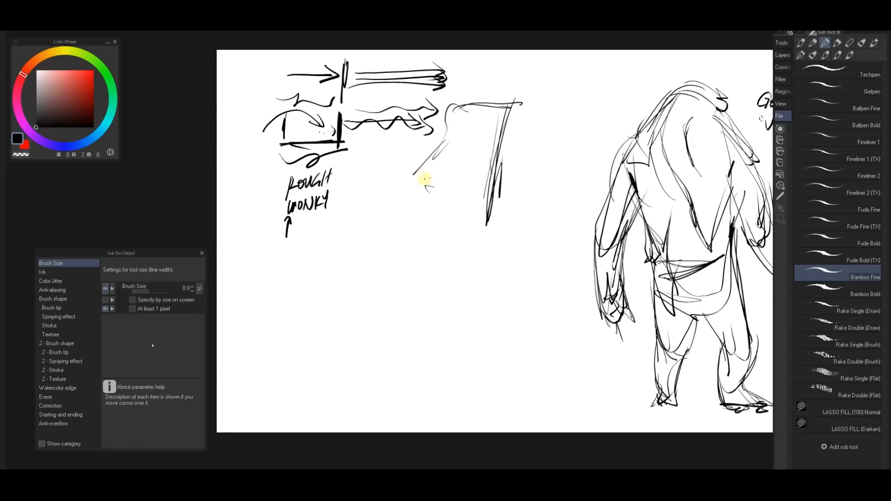
{"action": "key", "text": "]"}
{"action": "mouse_move", "coordinate": [425, 186]}
{"action": "left_mouse_down"}
{"action": "mouse_move", "coordinate": [471, 225]}
{"action": "mouse_move", "coordinate": [481, 246]}
{"action": "mouse_move", "coordinate": [491, 197]}
{"action": "left_mouse_up"}
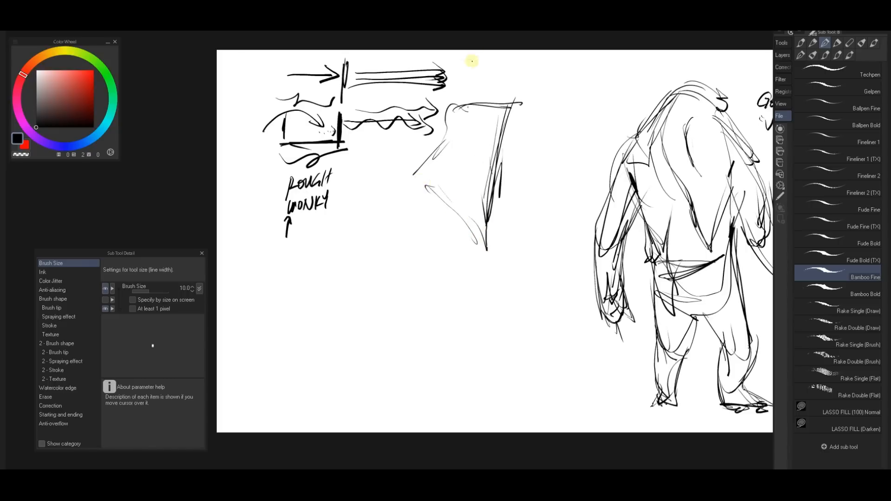
{"action": "mouse_move", "coordinate": [416, 177]}
{"action": "left_mouse_down"}
{"action": "mouse_move", "coordinate": [458, 114]}
{"action": "mouse_move", "coordinate": [509, 91]}
{"action": "mouse_move", "coordinate": [528, 98]}
{"action": "mouse_move", "coordinate": [513, 139]}
{"action": "mouse_move", "coordinate": [543, 167]}
{"action": "mouse_move", "coordinate": [553, 210]}
{"action": "left_mouse_up"}
{"action": "left_click_drag", "start_coordinate": [537, 173], "coordinate": [538, 232]}
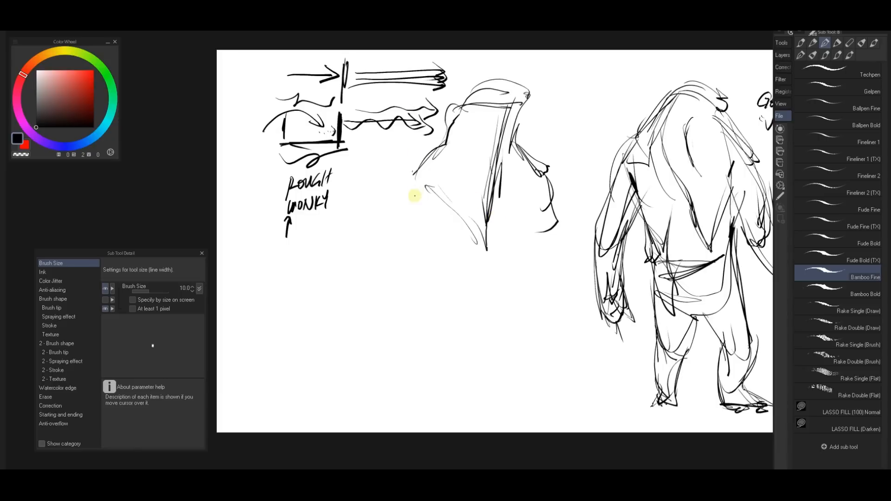
Draw the second figure's near shoulder and hanging arm, adding curved strokes at the waist
{"action": "left_click_drag", "start_coordinate": [411, 180], "coordinate": [424, 155]}
{"action": "left_click_drag", "start_coordinate": [412, 186], "coordinate": [449, 126]}
{"action": "mouse_move", "coordinate": [426, 152]}
{"action": "left_mouse_down"}
{"action": "mouse_move", "coordinate": [408, 192]}
{"action": "mouse_move", "coordinate": [406, 181]}
{"action": "mouse_move", "coordinate": [418, 202]}
{"action": "mouse_move", "coordinate": [457, 173]}
{"action": "mouse_move", "coordinate": [431, 203]}
{"action": "mouse_move", "coordinate": [408, 206]}
{"action": "mouse_move", "coordinate": [448, 192]}
{"action": "mouse_move", "coordinate": [400, 268]}
{"action": "mouse_move", "coordinate": [395, 214]}
{"action": "mouse_move", "coordinate": [405, 187]}
{"action": "mouse_move", "coordinate": [374, 281]}
{"action": "left_mouse_up"}
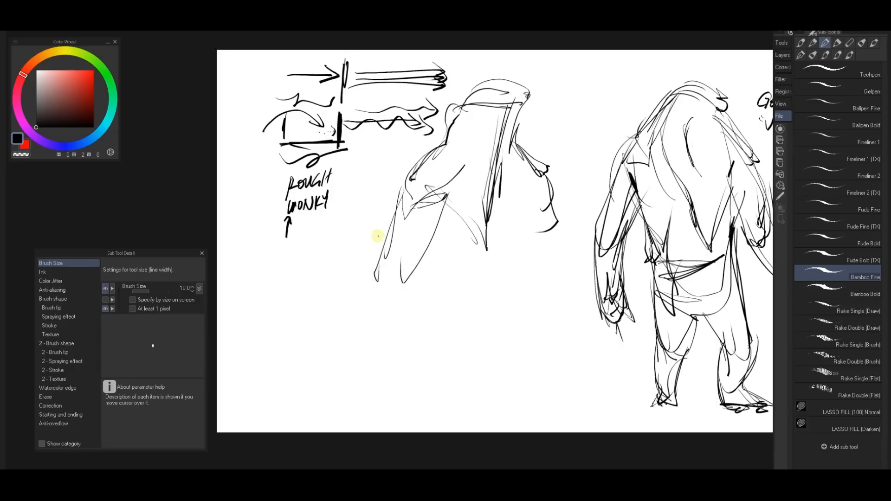
{"action": "mouse_move", "coordinate": [472, 254]}
{"action": "left_mouse_down"}
{"action": "mouse_move", "coordinate": [434, 221]}
{"action": "mouse_move", "coordinate": [465, 254]}
{"action": "mouse_move", "coordinate": [447, 260]}
{"action": "mouse_move", "coordinate": [431, 232]}
{"action": "left_mouse_up"}
Extend the second figure's far arm with a long tapering forearm, a boxy hand and a pointed finger
{"action": "mouse_move", "coordinate": [510, 202]}
{"action": "left_mouse_down"}
{"action": "mouse_move", "coordinate": [541, 219]}
{"action": "mouse_move", "coordinate": [524, 249]}
{"action": "mouse_move", "coordinate": [537, 169]}
{"action": "mouse_move", "coordinate": [560, 217]}
{"action": "mouse_move", "coordinate": [577, 302]}
{"action": "left_mouse_up"}
{"action": "left_click_drag", "start_coordinate": [552, 220], "coordinate": [584, 310]}
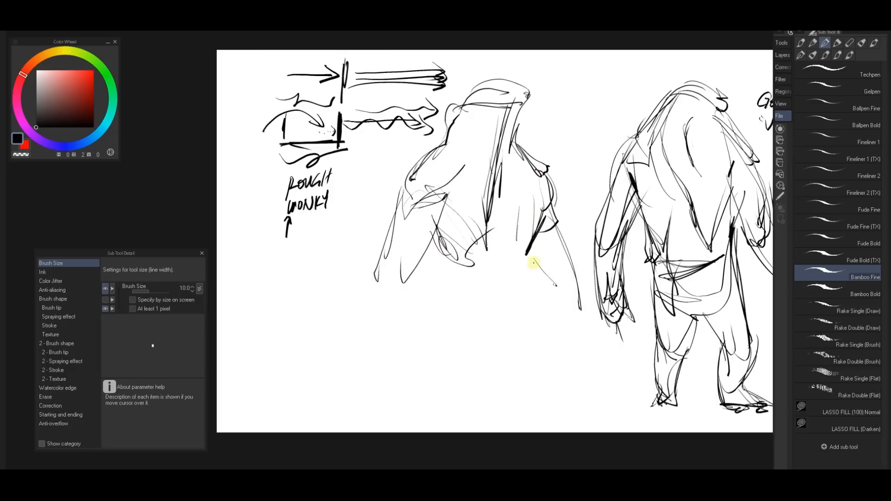
{"action": "left_click_drag", "start_coordinate": [537, 258], "coordinate": [579, 341]}
{"action": "left_click_drag", "start_coordinate": [567, 255], "coordinate": [587, 302]}
{"action": "mouse_move", "coordinate": [575, 272]}
{"action": "left_mouse_down"}
{"action": "mouse_move", "coordinate": [578, 311]}
{"action": "mouse_move", "coordinate": [596, 313]}
{"action": "mouse_move", "coordinate": [586, 335]}
{"action": "left_mouse_up"}
{"action": "left_click_drag", "start_coordinate": [591, 302], "coordinate": [588, 341]}
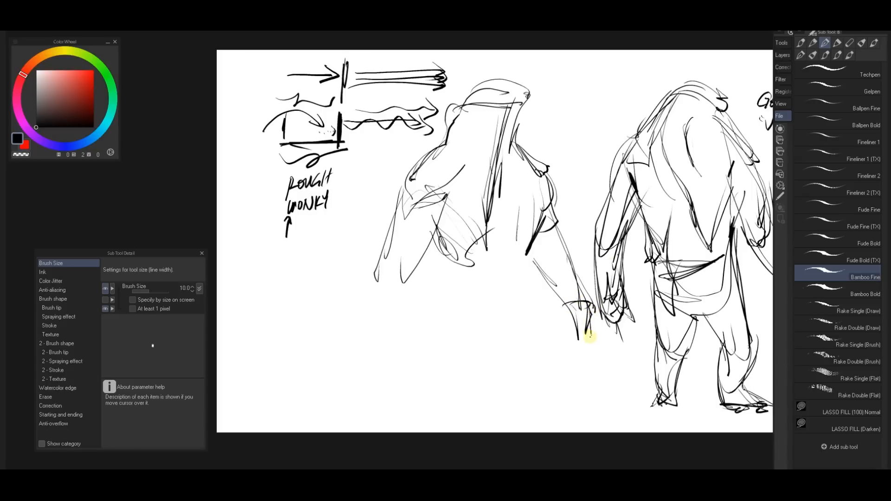
{"action": "left_click_drag", "start_coordinate": [563, 304], "coordinate": [573, 343]}
{"action": "mouse_move", "coordinate": [573, 343]}
{"action": "left_mouse_down"}
{"action": "mouse_move", "coordinate": [592, 330]}
{"action": "mouse_move", "coordinate": [599, 368]}
{"action": "mouse_move", "coordinate": [600, 357]}
{"action": "left_mouse_up"}
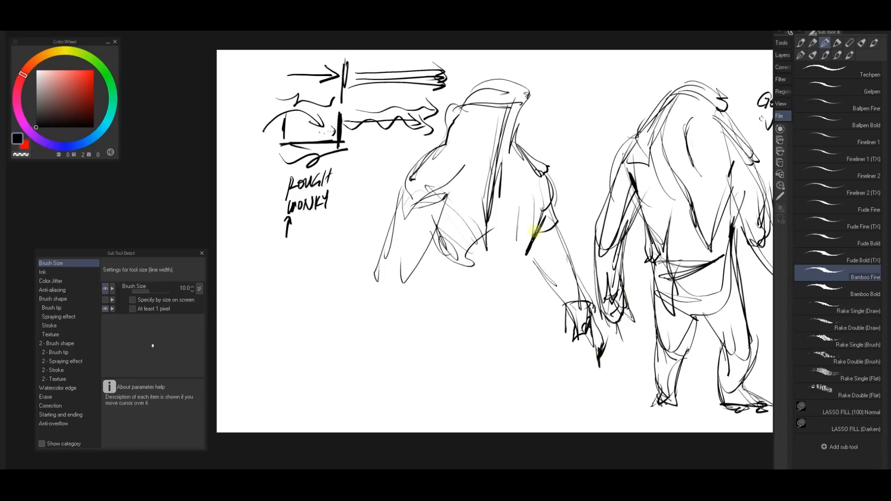
Sketch the second figure's lower torso and hip lines, running them down into the start of the legs
{"action": "left_click_drag", "start_coordinate": [537, 241], "coordinate": [524, 307]}
{"action": "left_click_drag", "start_coordinate": [497, 199], "coordinate": [510, 314]}
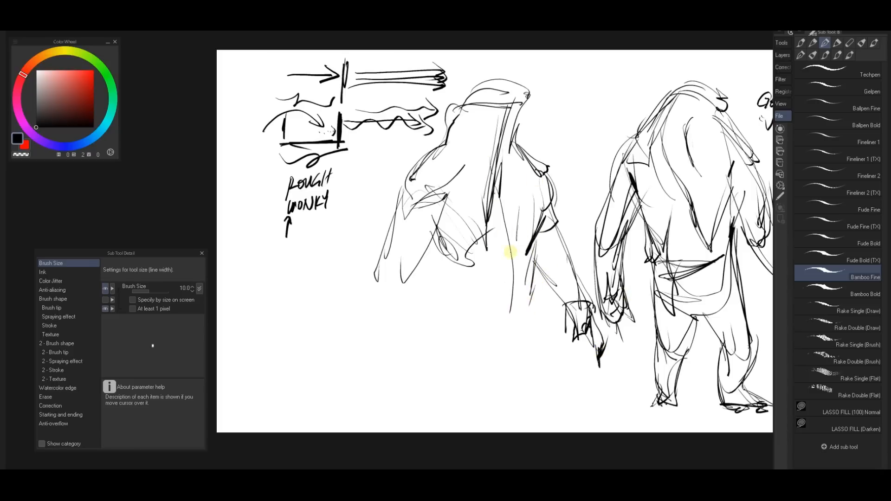
{"action": "left_click_drag", "start_coordinate": [509, 252], "coordinate": [515, 320]}
{"action": "left_click_drag", "start_coordinate": [429, 259], "coordinate": [445, 267]}
{"action": "left_click_drag", "start_coordinate": [435, 250], "coordinate": [455, 295]}
{"action": "mouse_move", "coordinate": [423, 252]}
{"action": "left_mouse_down"}
{"action": "mouse_move", "coordinate": [436, 276]}
{"action": "mouse_move", "coordinate": [436, 249]}
{"action": "left_mouse_up"}
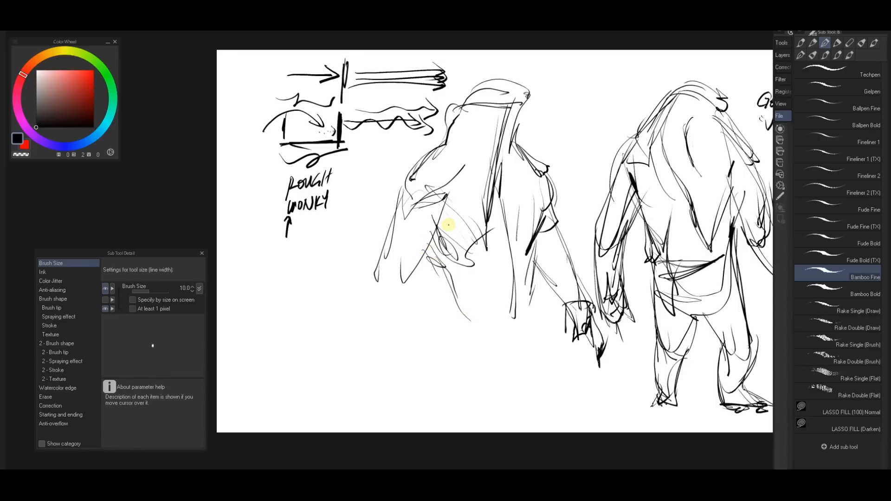
{"action": "mouse_move", "coordinate": [452, 290]}
{"action": "left_mouse_down"}
{"action": "mouse_move", "coordinate": [459, 342]}
{"action": "mouse_move", "coordinate": [467, 334]}
{"action": "left_mouse_up"}
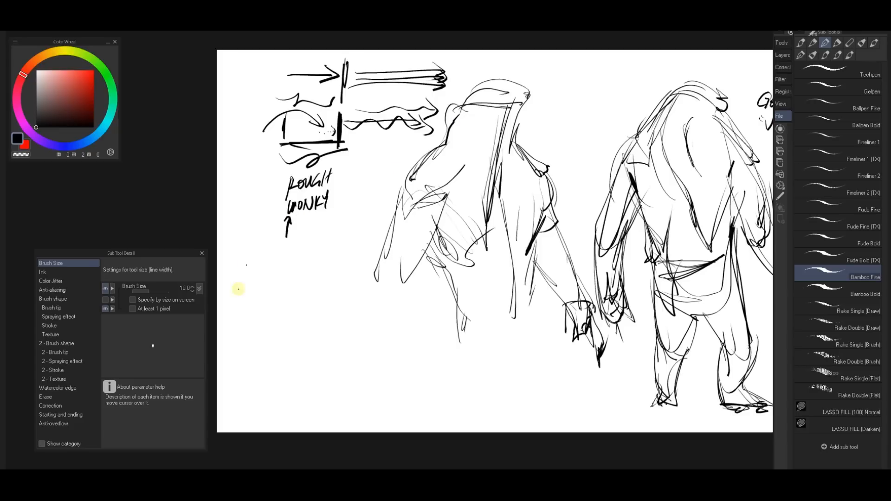
Draw a small mark of two slanted strokes, dots and a scribbled underline in the empty area below the ROUGH WONKY note
{"action": "mouse_move", "coordinate": [238, 290]}
{"action": "left_mouse_down"}
{"action": "mouse_move", "coordinate": [247, 262]}
{"action": "mouse_move", "coordinate": [275, 284]}
{"action": "left_mouse_up"}
{"action": "left_click", "coordinate": [256, 279]}
{"action": "mouse_move", "coordinate": [260, 299]}
{"action": "left_mouse_down"}
{"action": "mouse_move", "coordinate": [234, 303]}
{"action": "mouse_move", "coordinate": [278, 284]}
{"action": "left_mouse_up"}
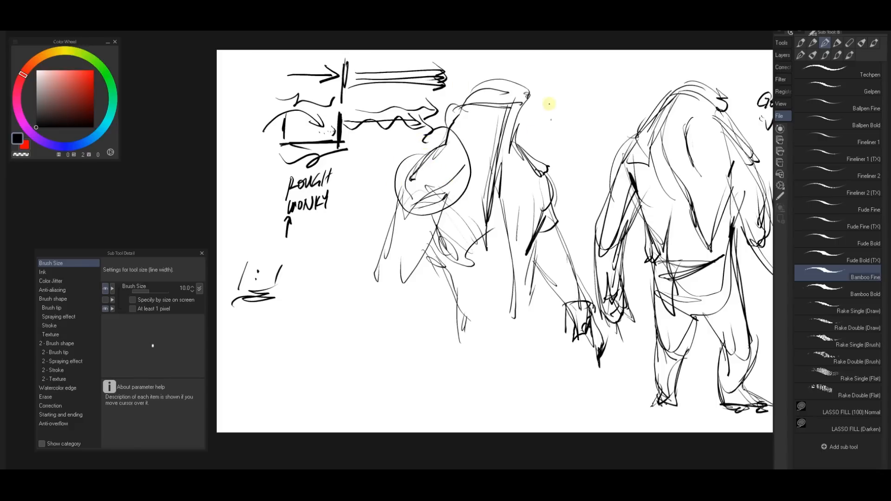
{"action": "mouse_move", "coordinate": [548, 103]}
{"action": "left_mouse_down"}
{"action": "mouse_move", "coordinate": [604, 169]}
{"action": "mouse_move", "coordinate": [612, 246]}
{"action": "left_mouse_up"}
{"action": "key", "text": "ctrl+z"}
{"action": "key", "text": "ctrl+z"}
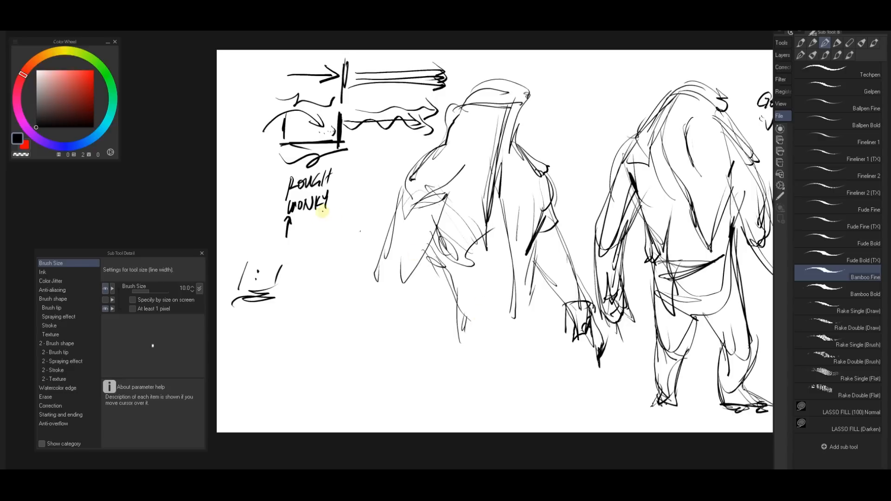
Enclose the ROUGH WONKY note in a wavy-bottomed box and draw a long arrow pointing up at it
{"action": "left_click_drag", "start_coordinate": [284, 246], "coordinate": [347, 218]}
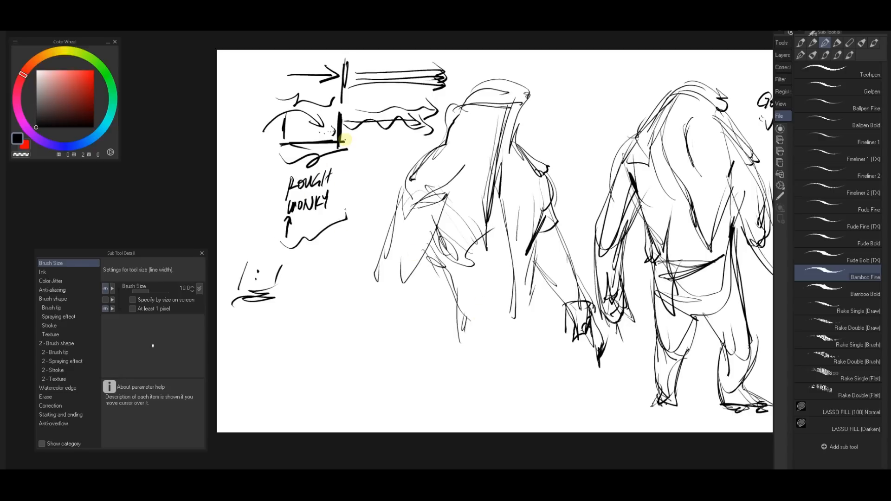
{"action": "left_click_drag", "start_coordinate": [343, 144], "coordinate": [347, 217]}
{"action": "left_click_drag", "start_coordinate": [277, 153], "coordinate": [278, 248]}
{"action": "mouse_move", "coordinate": [319, 306]}
{"action": "left_mouse_down"}
{"action": "mouse_move", "coordinate": [315, 242]}
{"action": "mouse_move", "coordinate": [320, 259]}
{"action": "left_mouse_up"}
Handwrite WARM-UP and GET INTO beneath the arrow, followed by a small arrow leading to THE FLOW
{"action": "mouse_move", "coordinate": [288, 323]}
{"action": "left_mouse_down"}
{"action": "mouse_move", "coordinate": [290, 332]}
{"action": "mouse_move", "coordinate": [300, 320]}
{"action": "left_mouse_up"}
{"action": "mouse_move", "coordinate": [305, 320]}
{"action": "left_mouse_down"}
{"action": "mouse_move", "coordinate": [304, 331]}
{"action": "mouse_move", "coordinate": [320, 336]}
{"action": "mouse_move", "coordinate": [337, 325]}
{"action": "left_mouse_up"}
{"action": "left_click_drag", "start_coordinate": [338, 309], "coordinate": [349, 307]}
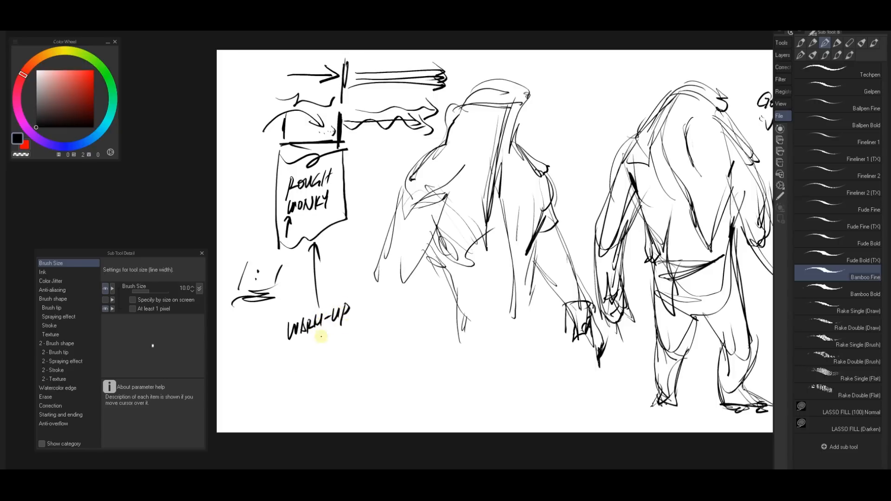
{"action": "mouse_move", "coordinate": [302, 342]}
{"action": "left_mouse_down"}
{"action": "mouse_move", "coordinate": [299, 349]}
{"action": "mouse_move", "coordinate": [347, 328]}
{"action": "left_mouse_up"}
{"action": "left_click_drag", "start_coordinate": [343, 330], "coordinate": [343, 341]}
{"action": "left_click_drag", "start_coordinate": [349, 331], "coordinate": [403, 303]}
{"action": "mouse_move", "coordinate": [383, 321]}
{"action": "left_mouse_down"}
{"action": "mouse_move", "coordinate": [381, 332]}
{"action": "mouse_move", "coordinate": [392, 317]}
{"action": "left_mouse_up"}
{"action": "mouse_move", "coordinate": [383, 326]}
{"action": "left_mouse_down"}
{"action": "mouse_move", "coordinate": [408, 325]}
{"action": "mouse_move", "coordinate": [412, 310]}
{"action": "left_mouse_up"}
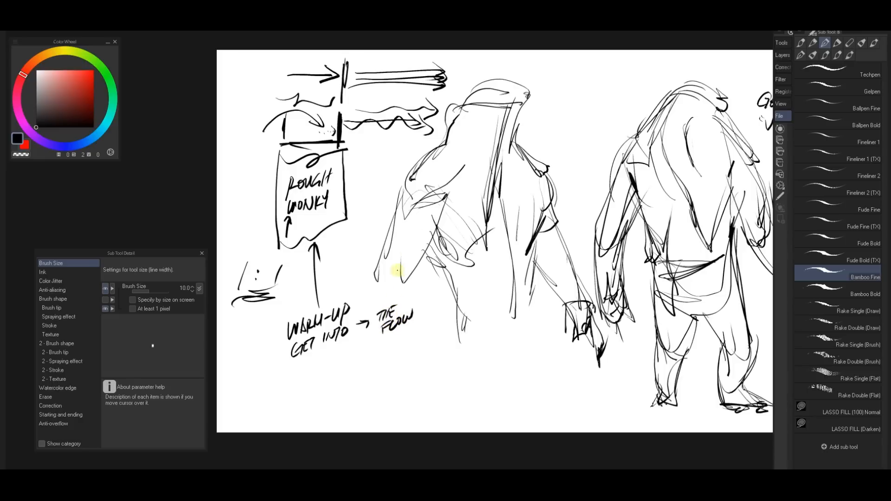
{"action": "left_click", "coordinate": [393, 299]}
Draw a looped bracket from the wavy diagram to the second figure's shoulder, with a vertical line below and a check mark over the wavy arrows
{"action": "left_click_drag", "start_coordinate": [347, 149], "coordinate": [443, 131]}
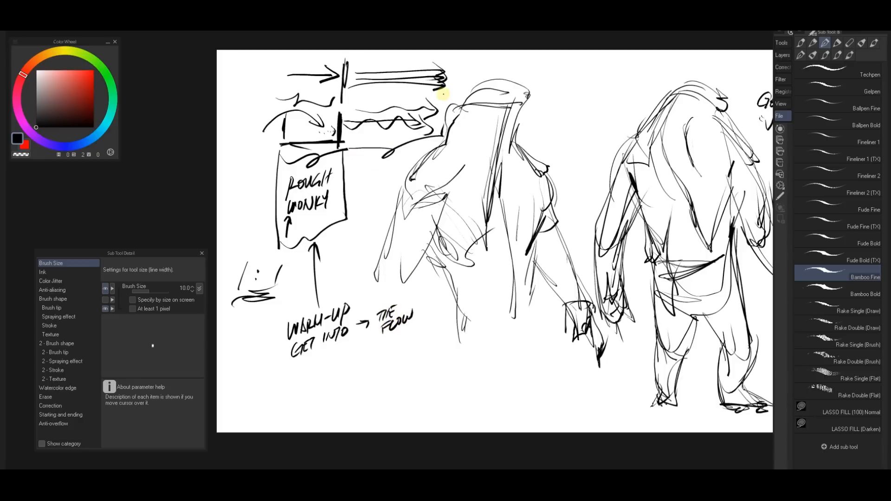
{"action": "mouse_move", "coordinate": [390, 218]}
{"action": "left_mouse_down"}
{"action": "mouse_move", "coordinate": [392, 162]}
{"action": "mouse_move", "coordinate": [423, 109]}
{"action": "left_mouse_up"}
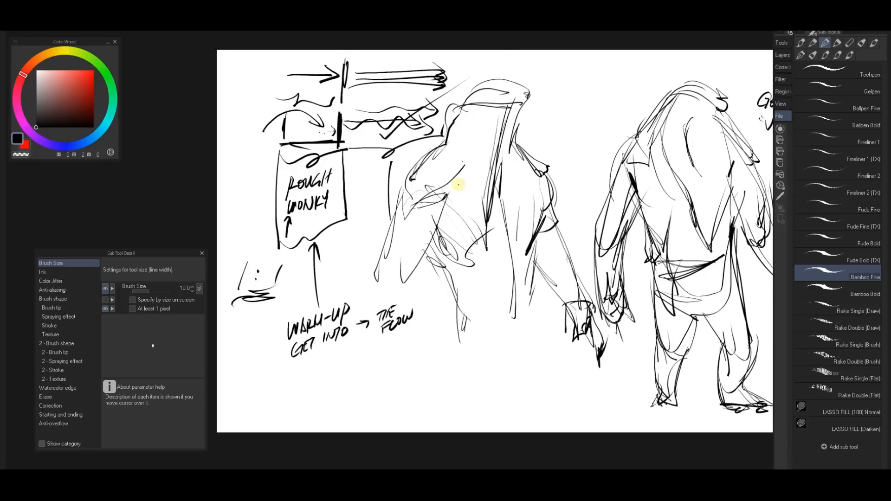
{"action": "mouse_move", "coordinate": [453, 183]}
{"action": "left_mouse_down"}
{"action": "mouse_move", "coordinate": [497, 189]}
{"action": "mouse_move", "coordinate": [469, 174]}
{"action": "left_mouse_up"}
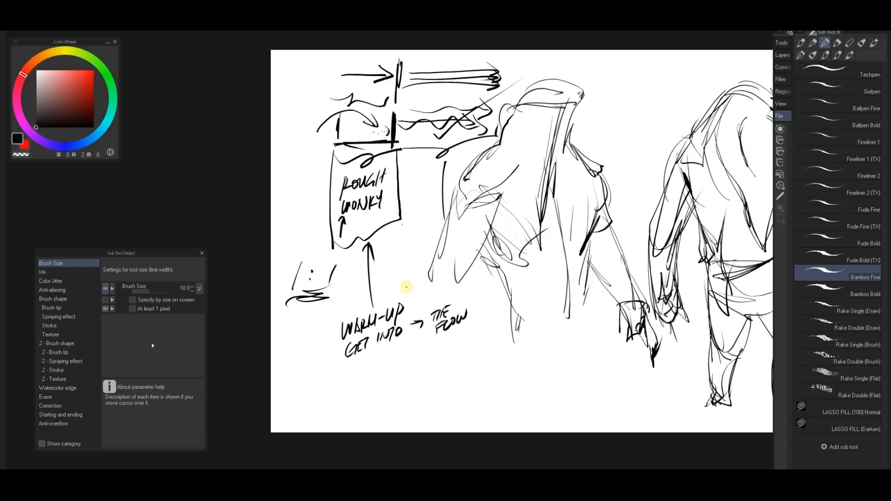
Separate GET INTO from THE FLOW with a vertical bar, adding an underlining arrow up to it and a thick hatched arrow beyond it
{"action": "left_click_drag", "start_coordinate": [414, 351], "coordinate": [408, 279]}
{"action": "left_click_drag", "start_coordinate": [331, 374], "coordinate": [471, 327]}
{"action": "mouse_move", "coordinate": [420, 352]}
{"action": "left_mouse_down"}
{"action": "mouse_move", "coordinate": [478, 329]}
{"action": "mouse_move", "coordinate": [422, 364]}
{"action": "mouse_move", "coordinate": [480, 342]}
{"action": "mouse_move", "coordinate": [446, 361]}
{"action": "left_mouse_up"}
{"action": "mouse_move", "coordinate": [468, 324]}
{"action": "left_mouse_down"}
{"action": "mouse_move", "coordinate": [490, 334]}
{"action": "mouse_move", "coordinate": [474, 341]}
{"action": "mouse_move", "coordinate": [485, 325]}
{"action": "mouse_move", "coordinate": [478, 349]}
{"action": "mouse_move", "coordinate": [468, 322]}
{"action": "mouse_move", "coordinate": [489, 330]}
{"action": "left_mouse_up"}
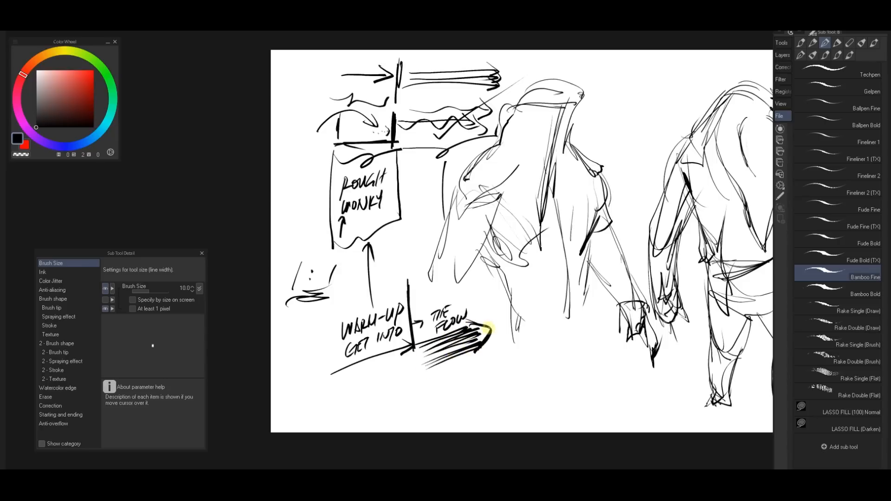
{"action": "left_click_drag", "start_coordinate": [543, 356], "coordinate": [424, 365]}
{"action": "left_click_drag", "start_coordinate": [525, 320], "coordinate": [453, 308]}
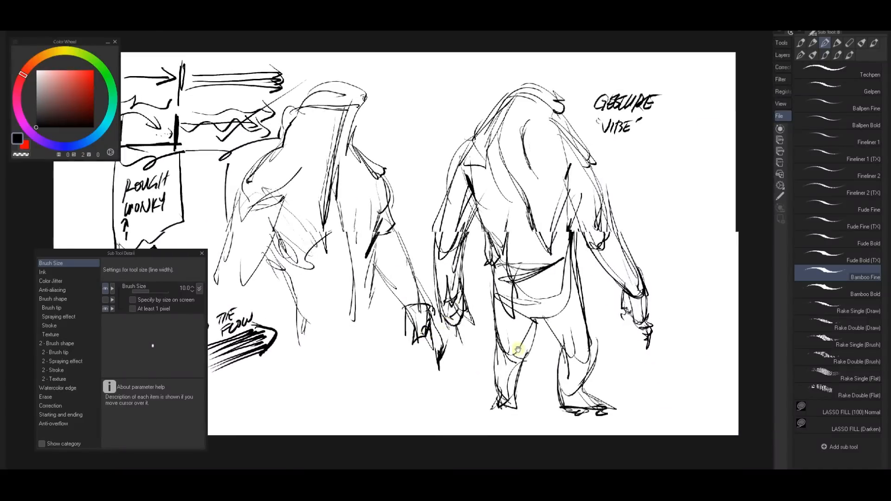
{"action": "mouse_move", "coordinate": [513, 354]}
{"action": "left_mouse_down"}
{"action": "mouse_move", "coordinate": [530, 344]}
{"action": "mouse_move", "coordinate": [515, 358]}
{"action": "mouse_move", "coordinate": [582, 383]}
{"action": "mouse_move", "coordinate": [559, 370]}
{"action": "mouse_move", "coordinate": [534, 311]}
{"action": "left_mouse_up"}
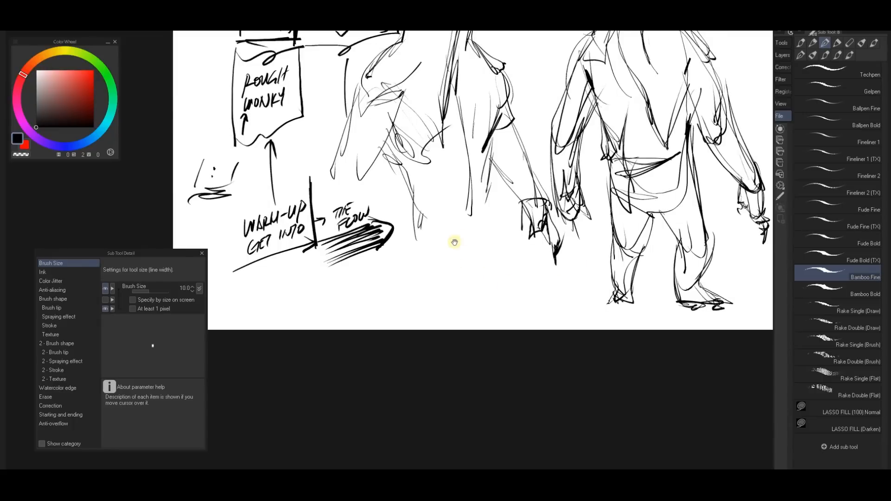
{"action": "left_click_drag", "start_coordinate": [470, 174], "coordinate": [479, 127]}
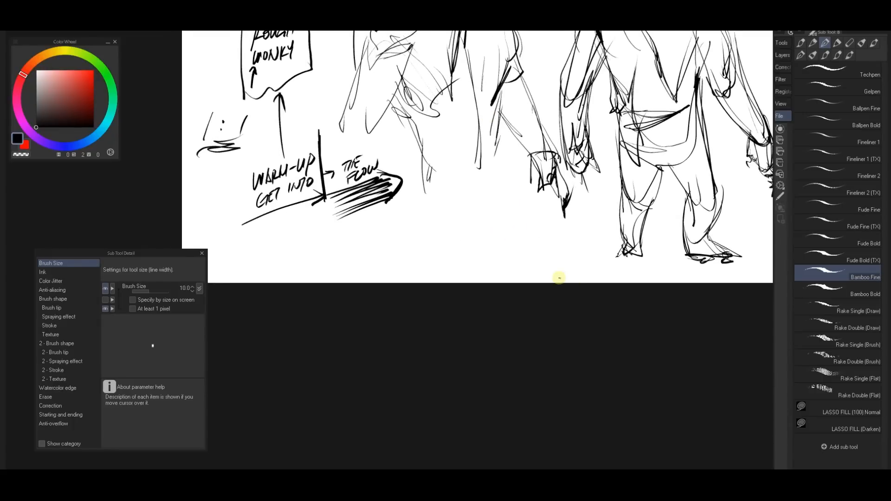
{"action": "key", "text": "ctrl+t"}
{"action": "left_click_drag", "start_coordinate": [523, 283], "coordinate": [539, 458]}
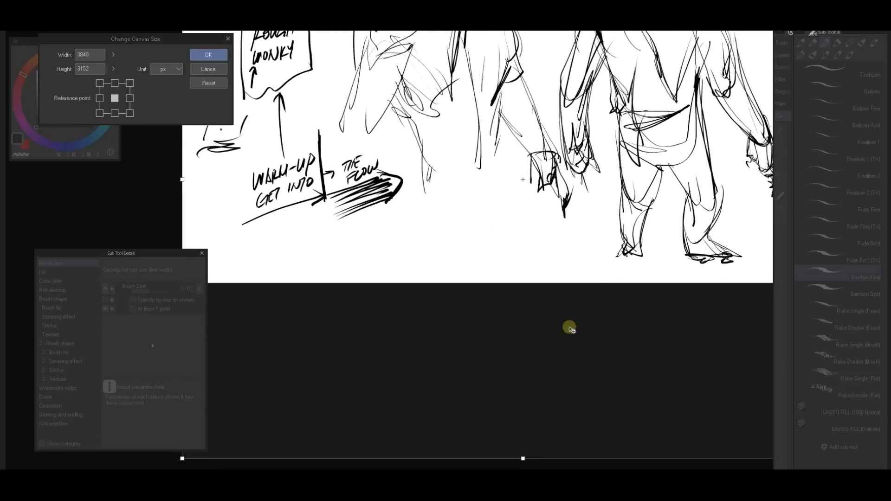
{"action": "key", "text": "Return"}
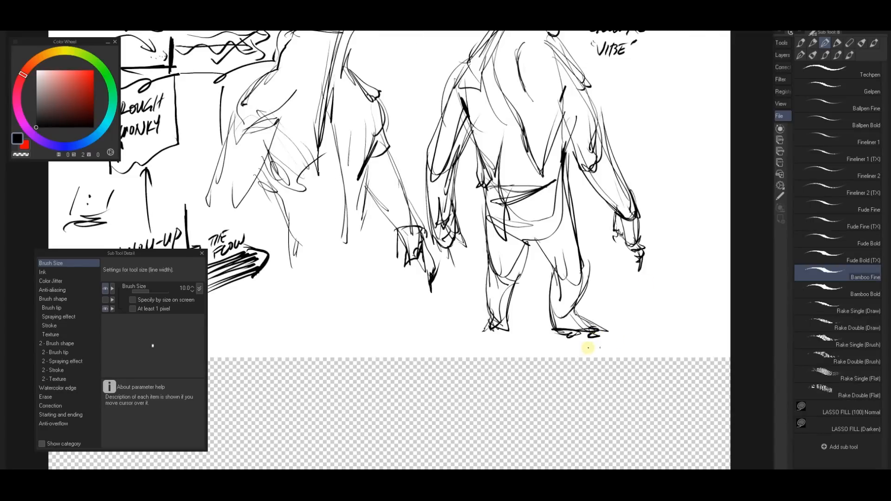
{"action": "left_click_drag", "start_coordinate": [541, 398], "coordinate": [636, 280]}
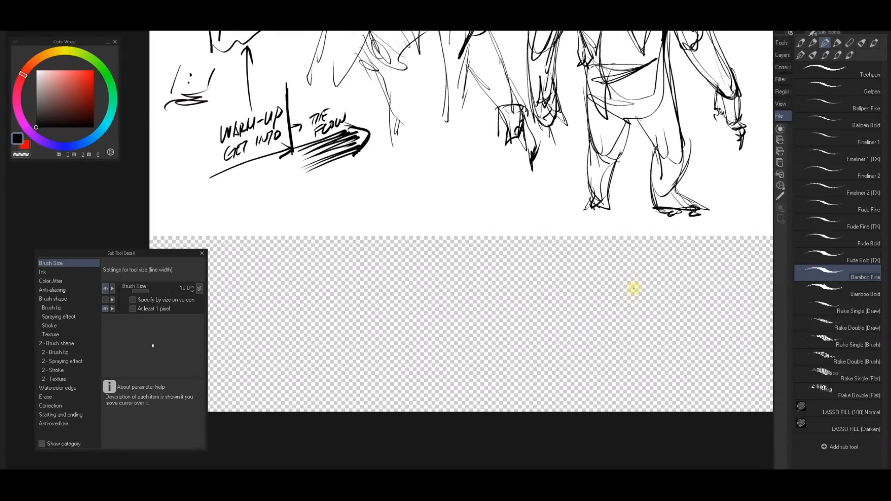
{"action": "key", "text": "ctrl+z"}
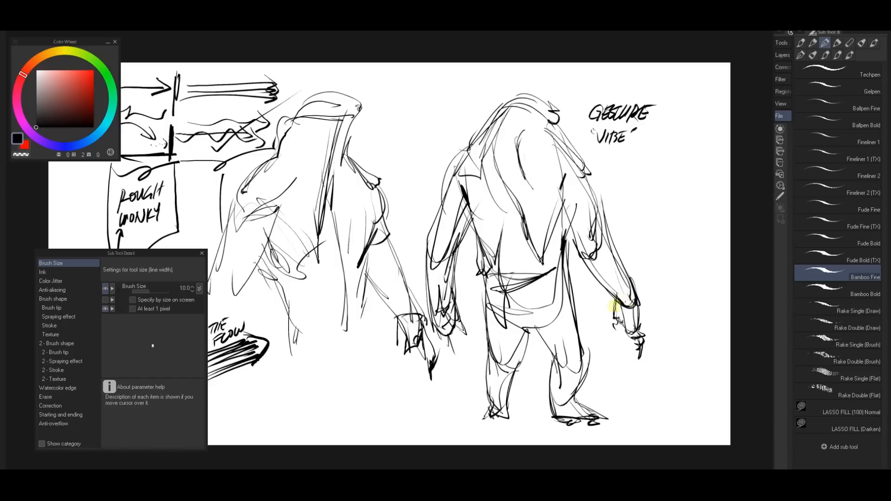
Extend the canvas downward to add blank space beneath the figures
{"action": "mouse_move", "coordinate": [528, 378]}
{"action": "left_mouse_down"}
{"action": "mouse_move", "coordinate": [621, 319]}
{"action": "mouse_move", "coordinate": [552, 260]}
{"action": "mouse_move", "coordinate": [549, 224]}
{"action": "left_mouse_up"}
{"action": "key", "text": "ctrl+alt+c"}
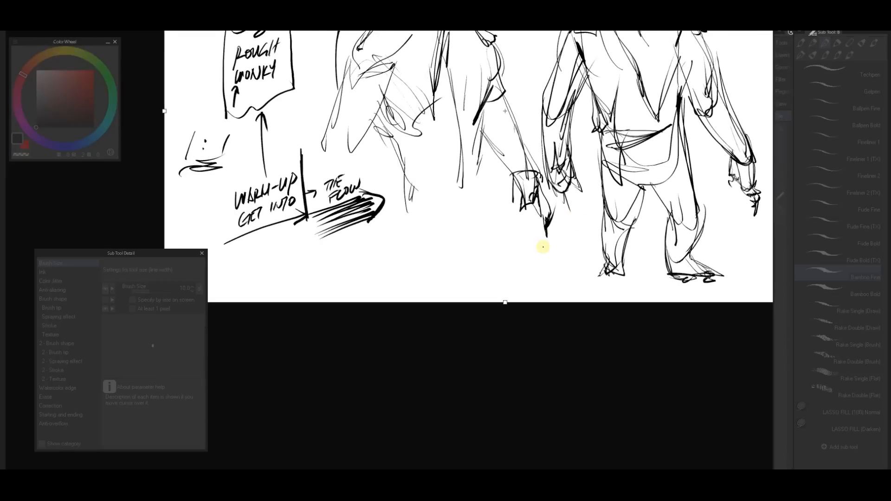
{"action": "left_click_drag", "start_coordinate": [505, 305], "coordinate": [513, 459]}
{"action": "key", "text": "Return"}
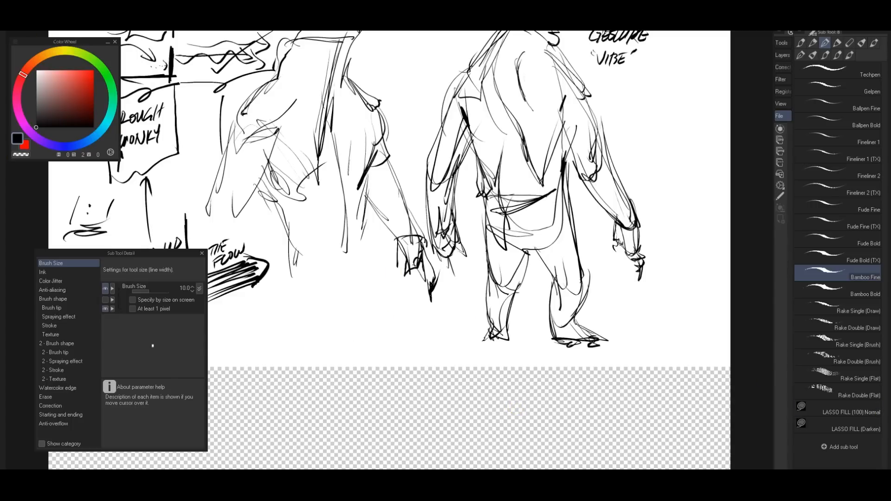
Show the layer list and make Layer 1 the active layer
{"action": "key", "text": "F7"}
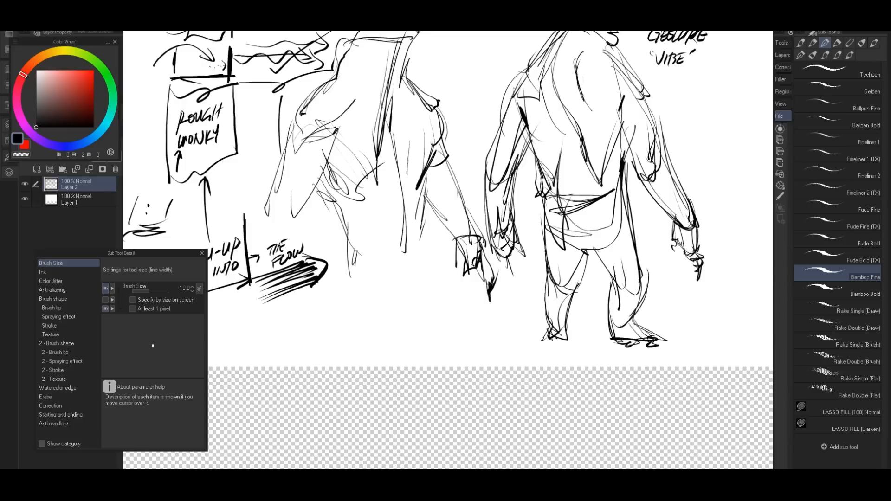
{"action": "left_click", "coordinate": [82, 204]}
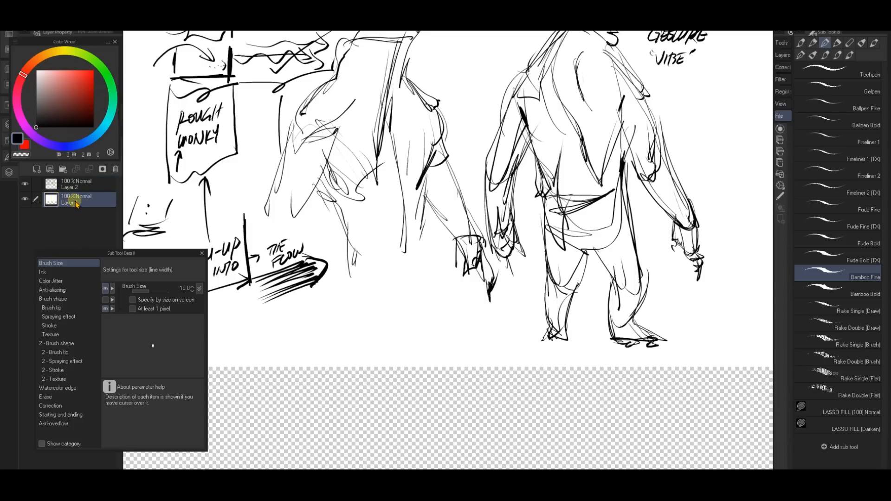
{"action": "right_click", "coordinate": [77, 204]}
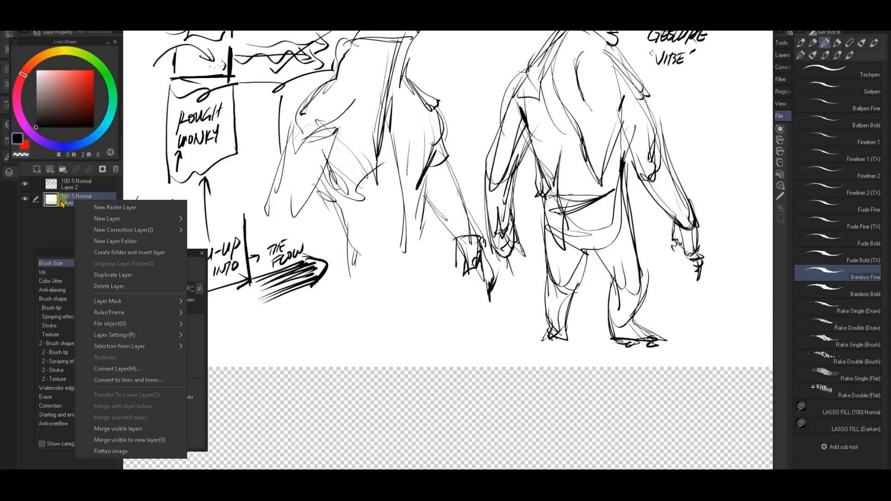
{"action": "left_click", "coordinate": [474, 37]}
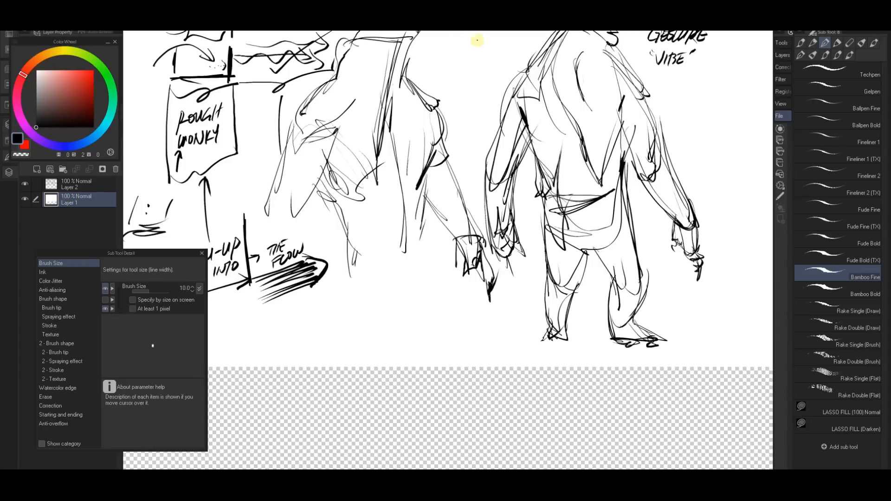
{"action": "mouse_move", "coordinate": [497, 138]}
{"action": "left_mouse_down"}
{"action": "mouse_move", "coordinate": [509, 134]}
{"action": "mouse_move", "coordinate": [473, 199]}
{"action": "mouse_move", "coordinate": [502, 178]}
{"action": "left_mouse_up"}
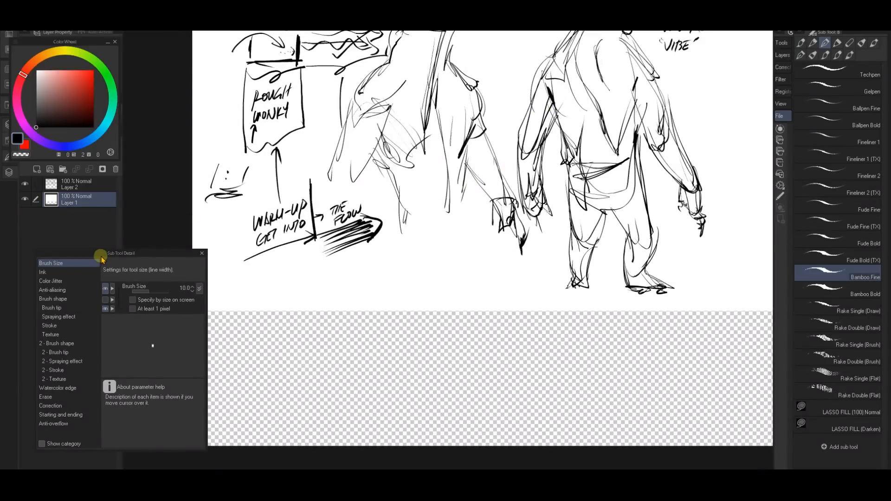
Add a white Paper layer beneath Layer 1 to fill the transparent canvas area, and lock it
{"action": "left_click_drag", "start_coordinate": [103, 255], "coordinate": [332, 213]}
{"action": "right_click", "coordinate": [84, 249]}
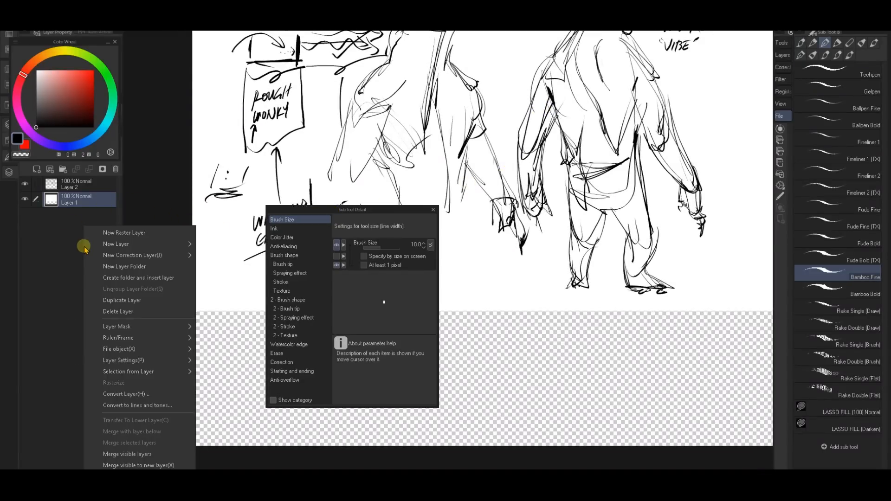
{"action": "mouse_move", "coordinate": [106, 245]}
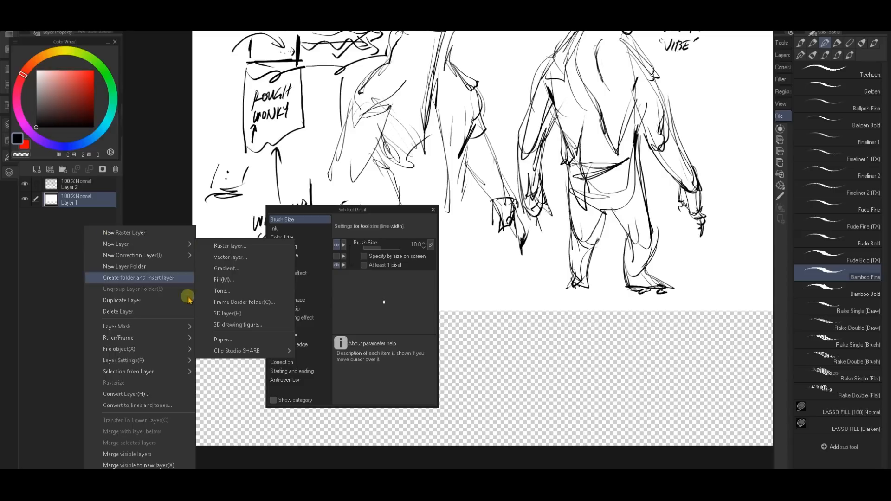
{"action": "left_click", "coordinate": [235, 339]}
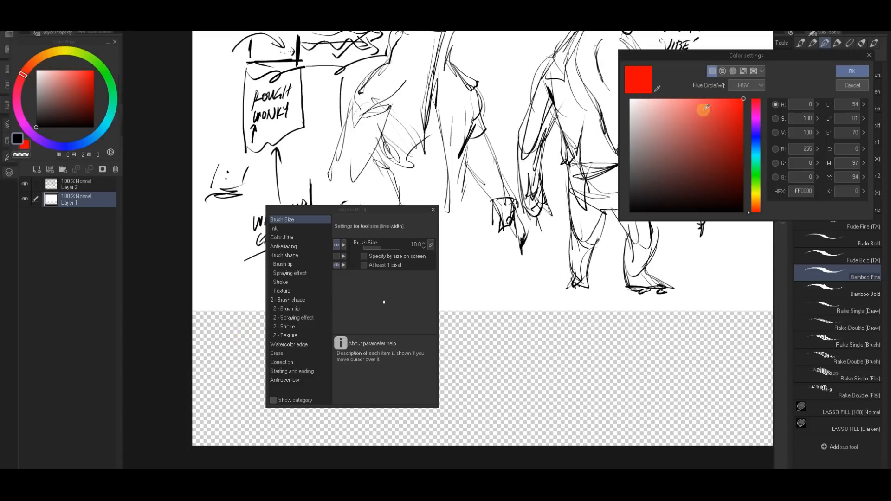
{"action": "left_click", "coordinate": [858, 74]}
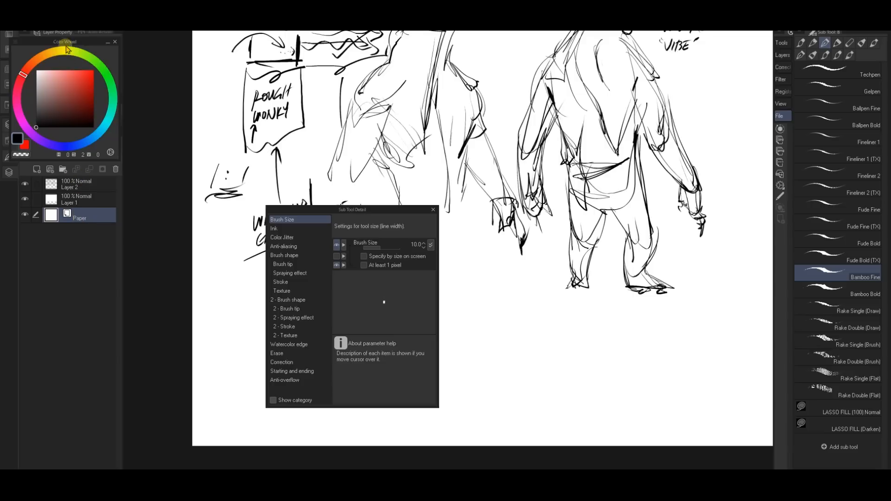
{"action": "left_click_drag", "start_coordinate": [65, 42], "coordinate": [194, 46]}
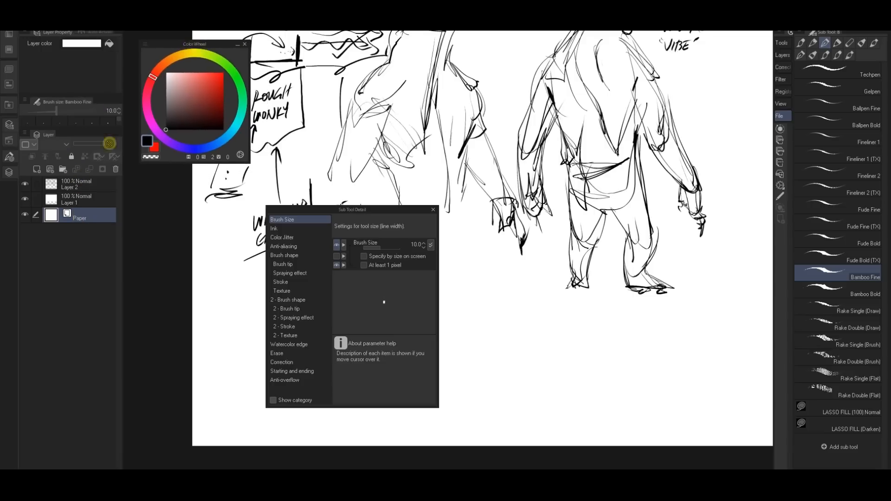
{"action": "left_click", "coordinate": [71, 157]}
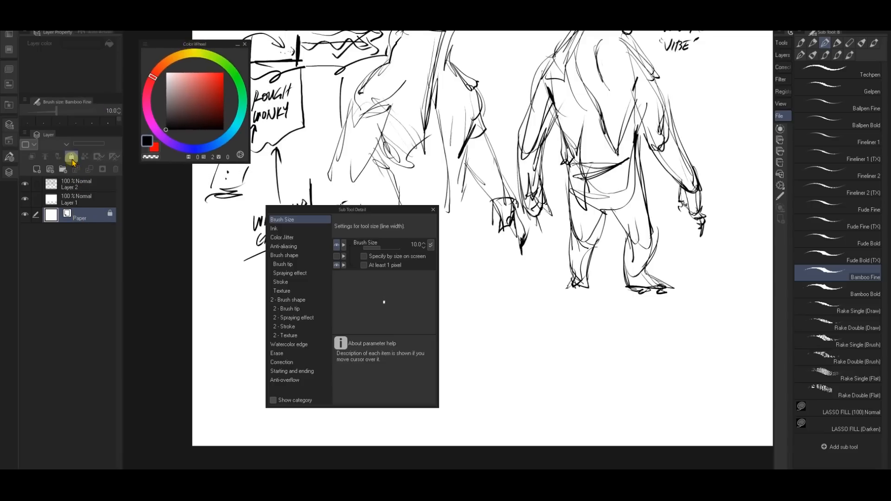
Toggle the visibility of Layer 1 and Layer 2 to check their contents, delete Layer 1 and make Layer 2 active
{"action": "left_click", "coordinate": [76, 198]}
{"action": "left_click_drag", "start_coordinate": [375, 208], "coordinate": [132, 225]}
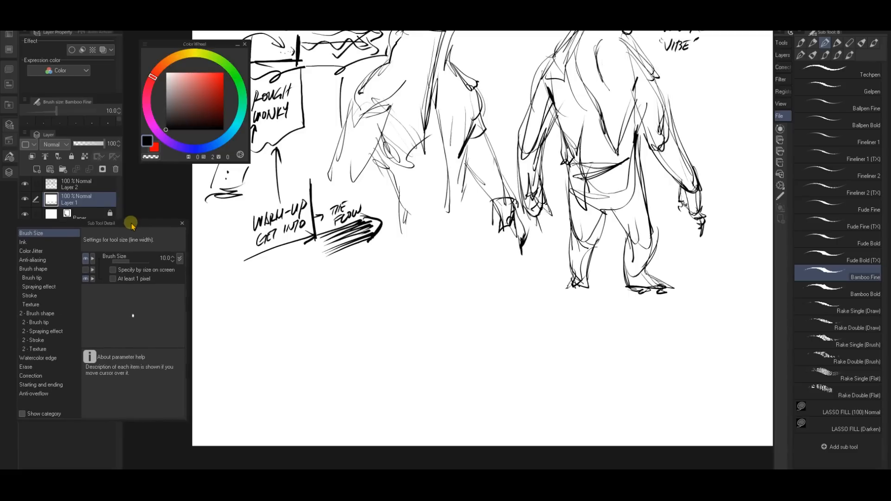
{"action": "left_click", "coordinate": [25, 200]}
{"action": "left_click", "coordinate": [25, 199]}
{"action": "left_click", "coordinate": [25, 199]}
{"action": "left_click", "coordinate": [25, 185]}
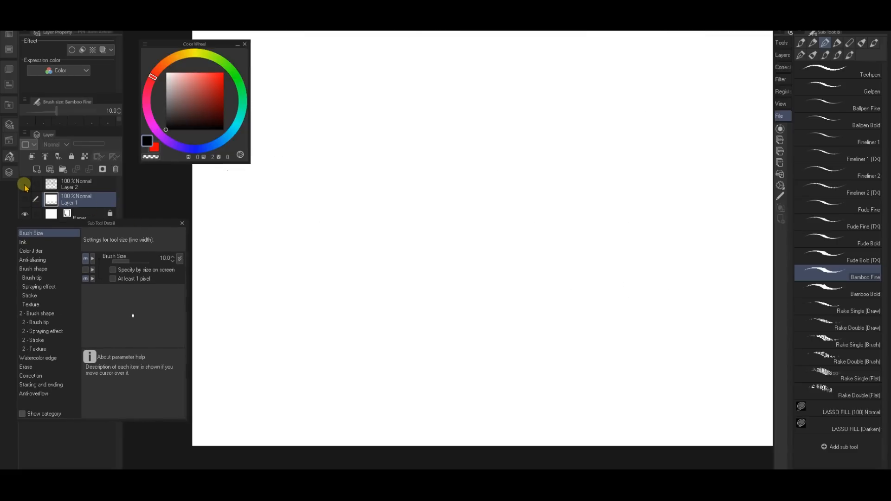
{"action": "left_click", "coordinate": [25, 185]}
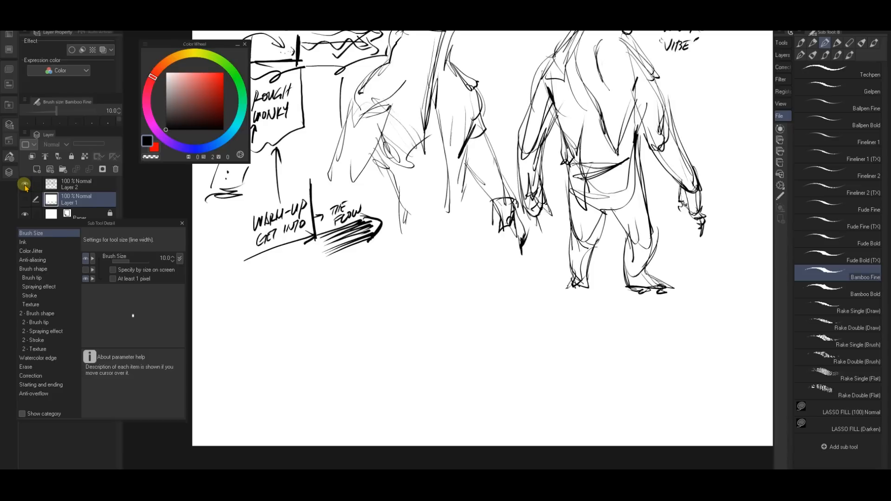
{"action": "left_click", "coordinate": [24, 185]}
{"action": "left_click", "coordinate": [24, 185]}
{"action": "left_click", "coordinate": [115, 168]}
{"action": "left_click", "coordinate": [93, 185]}
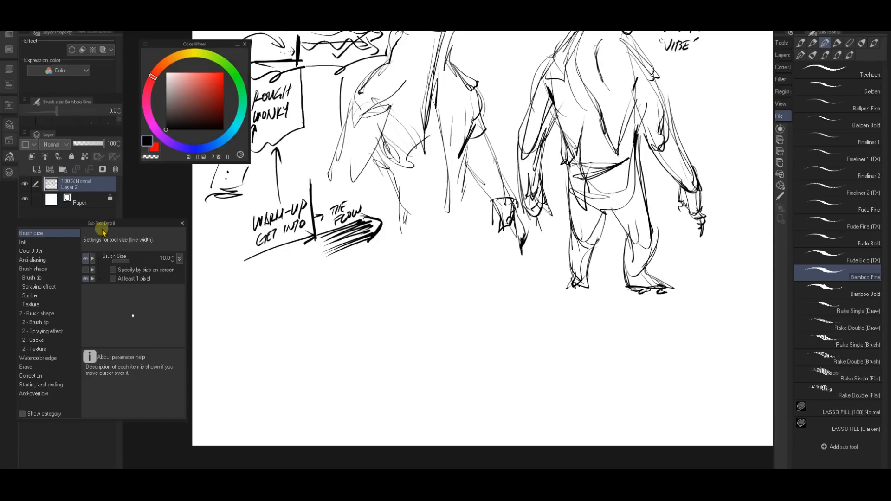
Move the Color Wheel back over the layer list and place the Sub Tool Detail window directly beneath it
{"action": "left_click_drag", "start_coordinate": [102, 227], "coordinate": [86, 223]}
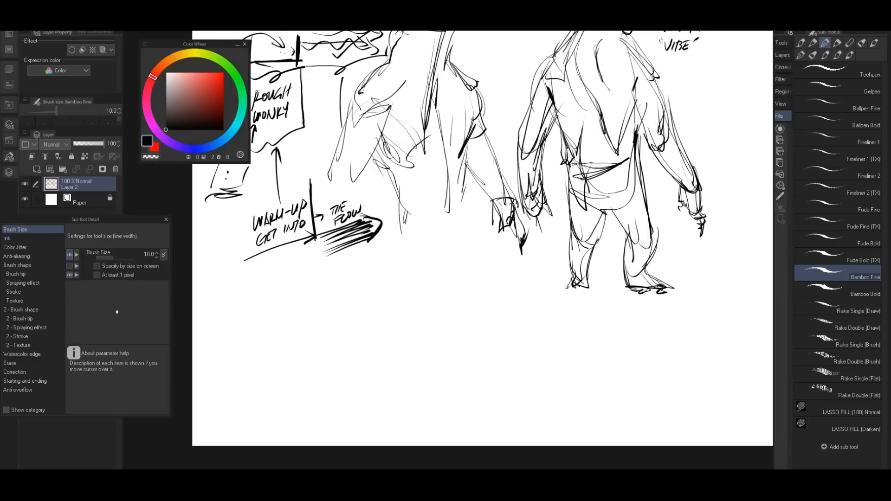
{"action": "left_click_drag", "start_coordinate": [175, 48], "coordinate": [50, 46]}
{"action": "left_click_drag", "start_coordinate": [67, 221], "coordinate": [86, 170]}
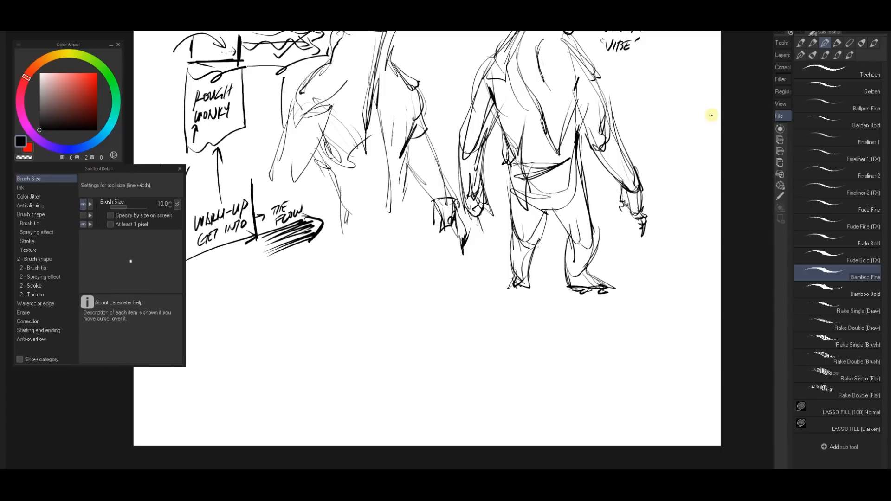
With the Bamboo Fine pen at size 7, sketch a new figure's side line, shoulder line and outer arm line in the blank space
{"action": "key", "text": "ctrl+space"}
{"action": "left_click_drag", "start_coordinate": [458, 245], "coordinate": [537, 160]}
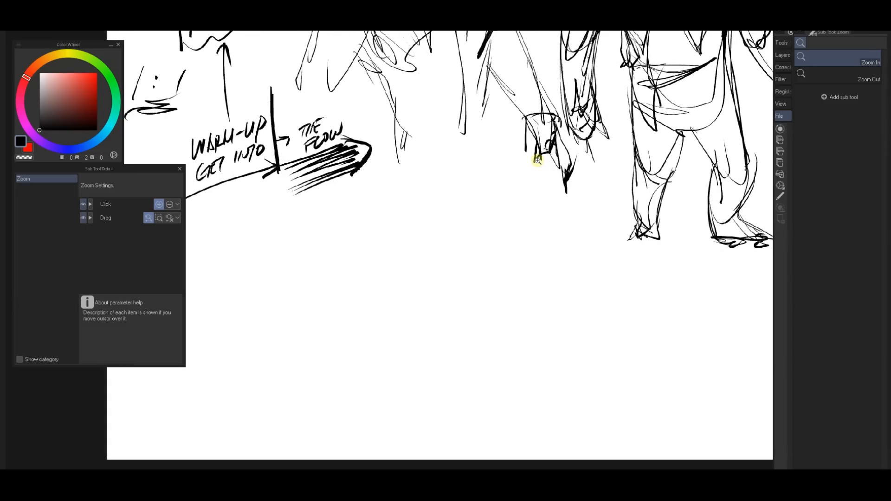
{"action": "key", "text": "space"}
{"action": "left_click_drag", "start_coordinate": [495, 205], "coordinate": [570, 156]}
{"action": "key", "text": "ctrl+space"}
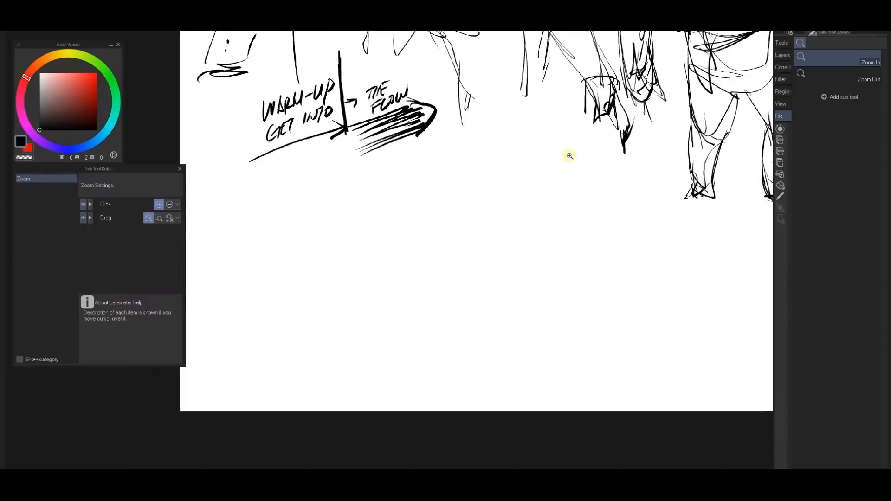
{"action": "key", "text": "e"}
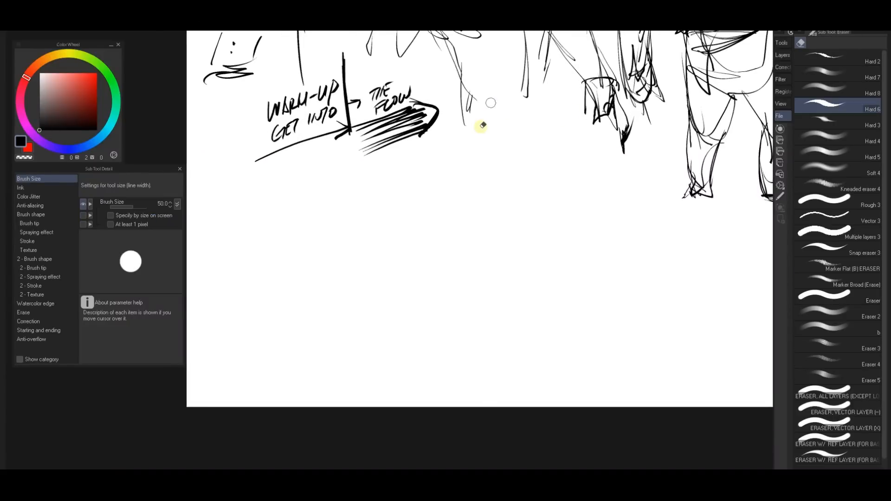
{"action": "key", "text": "p"}
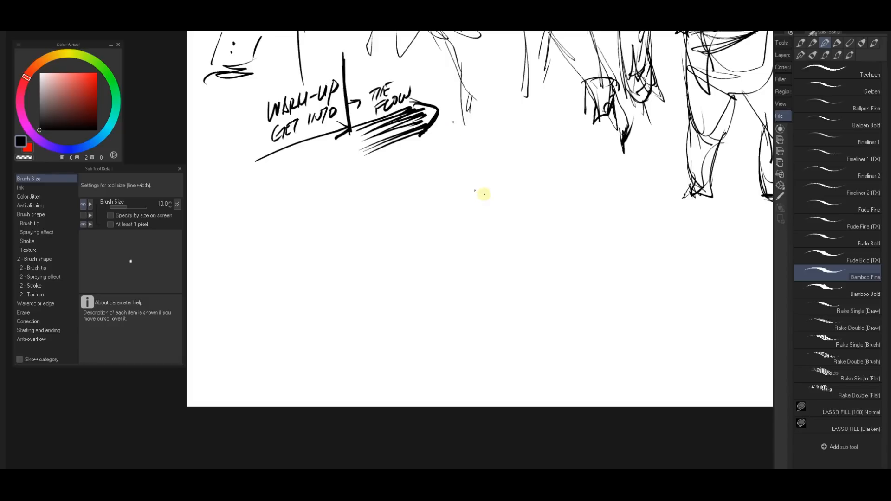
{"action": "key", "text": "bracketleft"}
{"action": "key", "text": "bracketleft"}
{"action": "left_click_drag", "start_coordinate": [442, 194], "coordinate": [459, 258]}
{"action": "left_click", "coordinate": [461, 215]}
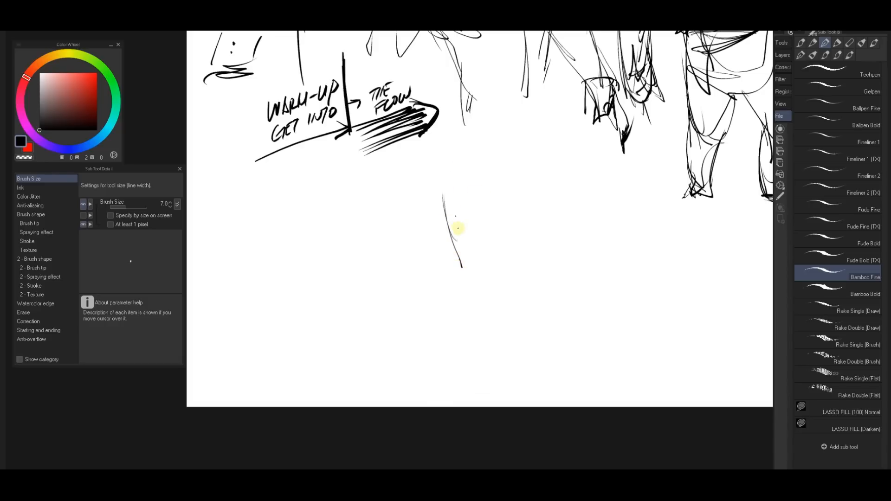
{"action": "mouse_move", "coordinate": [433, 192]}
{"action": "left_mouse_down"}
{"action": "mouse_move", "coordinate": [449, 166]}
{"action": "mouse_move", "coordinate": [440, 179]}
{"action": "mouse_move", "coordinate": [546, 191]}
{"action": "left_mouse_up"}
{"action": "mouse_move", "coordinate": [465, 176]}
{"action": "left_mouse_down"}
{"action": "mouse_move", "coordinate": [526, 194]}
{"action": "mouse_move", "coordinate": [557, 269]}
{"action": "left_mouse_up"}
Sketch the figure's bent arm beneath the raised shoulder, with the elbow and forearm hanging down beside the torso
{"action": "mouse_move", "coordinate": [431, 180]}
{"action": "left_mouse_down"}
{"action": "mouse_move", "coordinate": [410, 299]}
{"action": "mouse_move", "coordinate": [433, 354]}
{"action": "left_mouse_up"}
{"action": "mouse_move", "coordinate": [405, 281]}
{"action": "left_mouse_down"}
{"action": "mouse_move", "coordinate": [422, 352]}
{"action": "mouse_move", "coordinate": [435, 348]}
{"action": "mouse_move", "coordinate": [425, 285]}
{"action": "mouse_move", "coordinate": [460, 367]}
{"action": "mouse_move", "coordinate": [443, 355]}
{"action": "left_mouse_up"}
{"action": "mouse_move", "coordinate": [448, 205]}
{"action": "left_mouse_down"}
{"action": "mouse_move", "coordinate": [452, 232]}
{"action": "mouse_move", "coordinate": [423, 286]}
{"action": "mouse_move", "coordinate": [450, 235]}
{"action": "mouse_move", "coordinate": [462, 279]}
{"action": "left_mouse_up"}
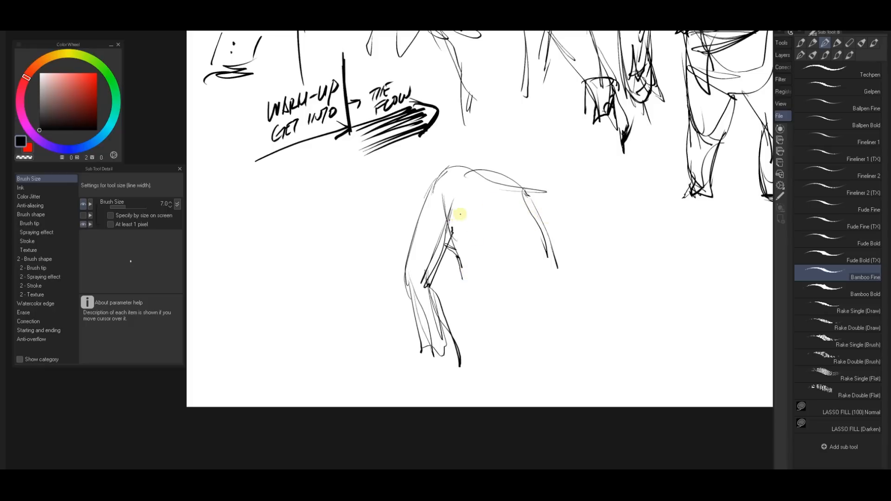
{"action": "left_click_drag", "start_coordinate": [445, 211], "coordinate": [449, 230]}
Sketch the head tilted above the shoulders with a neck line, undoing the stray trial marks
{"action": "mouse_move", "coordinate": [460, 164]}
{"action": "left_mouse_down"}
{"action": "mouse_move", "coordinate": [482, 136]}
{"action": "mouse_move", "coordinate": [508, 128]}
{"action": "mouse_move", "coordinate": [527, 156]}
{"action": "left_mouse_up"}
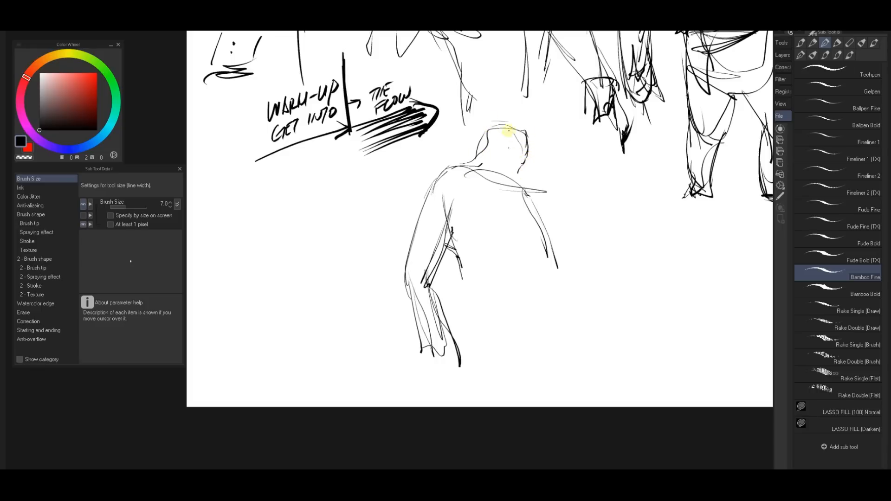
{"action": "left_click_drag", "start_coordinate": [477, 193], "coordinate": [479, 206]}
{"action": "left_click_drag", "start_coordinate": [473, 200], "coordinate": [483, 200]}
{"action": "mouse_move", "coordinate": [456, 138]}
{"action": "left_mouse_down"}
{"action": "mouse_move", "coordinate": [456, 153]}
{"action": "mouse_move", "coordinate": [460, 147]}
{"action": "left_mouse_up"}
{"action": "key", "text": "ctrl+z"}
{"action": "key", "text": "ctrl+z"}
{"action": "key", "text": "ctrl+z"}
{"action": "left_click_drag", "start_coordinate": [527, 135], "coordinate": [511, 190]}
Build up the lower shoulder and extended arm, redrawing the deltoid and carrying both forearm contours down to the wrist
{"action": "left_click_drag", "start_coordinate": [528, 190], "coordinate": [553, 213]}
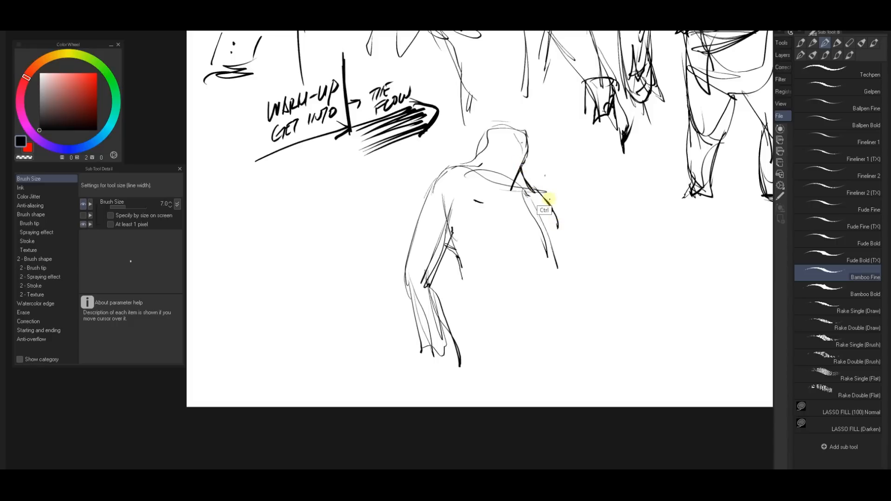
{"action": "key", "text": "ctrl+z"}
{"action": "left_click_drag", "start_coordinate": [551, 207], "coordinate": [558, 238]}
{"action": "left_click_drag", "start_coordinate": [526, 188], "coordinate": [556, 240]}
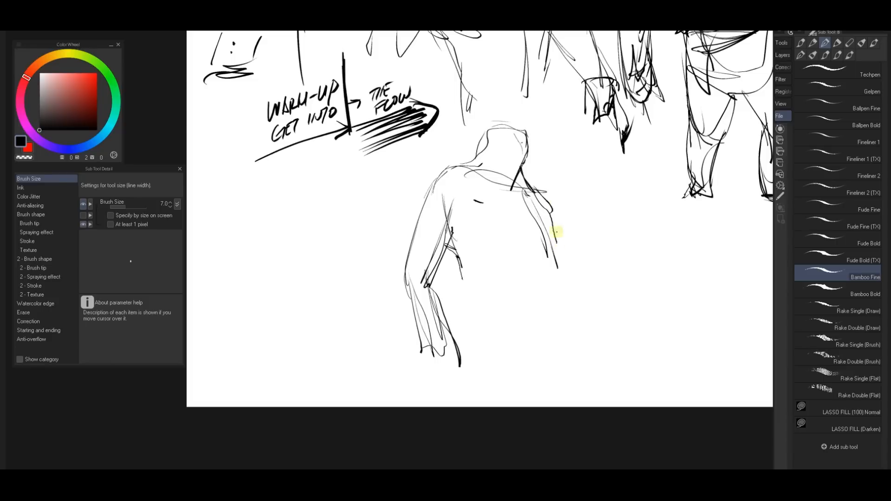
{"action": "mouse_move", "coordinate": [533, 193]}
{"action": "left_mouse_down"}
{"action": "mouse_move", "coordinate": [548, 250]}
{"action": "mouse_move", "coordinate": [540, 194]}
{"action": "mouse_move", "coordinate": [571, 266]}
{"action": "mouse_move", "coordinate": [552, 226]}
{"action": "mouse_move", "coordinate": [594, 296]}
{"action": "left_mouse_up"}
{"action": "left_click_drag", "start_coordinate": [537, 244], "coordinate": [579, 305]}
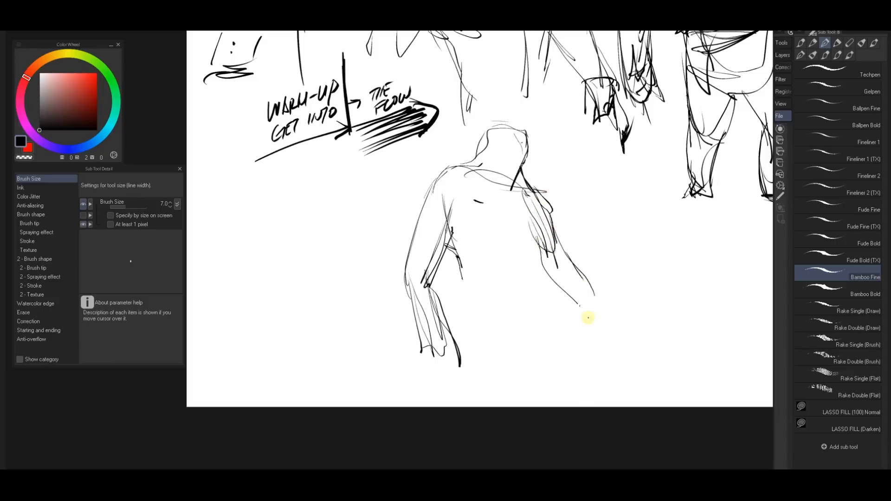
{"action": "left_click_drag", "start_coordinate": [557, 227], "coordinate": [605, 326]}
Write the note "FEEL" in quotation marks beside the extended arm
{"action": "mouse_move", "coordinate": [586, 211]}
{"action": "left_mouse_down"}
{"action": "mouse_move", "coordinate": [582, 233]}
{"action": "mouse_move", "coordinate": [597, 210]}
{"action": "left_mouse_up"}
{"action": "left_click_drag", "start_coordinate": [594, 215], "coordinate": [601, 219]}
{"action": "left_click_drag", "start_coordinate": [603, 207], "coordinate": [586, 204]}
{"action": "left_click_drag", "start_coordinate": [622, 185], "coordinate": [624, 190]}
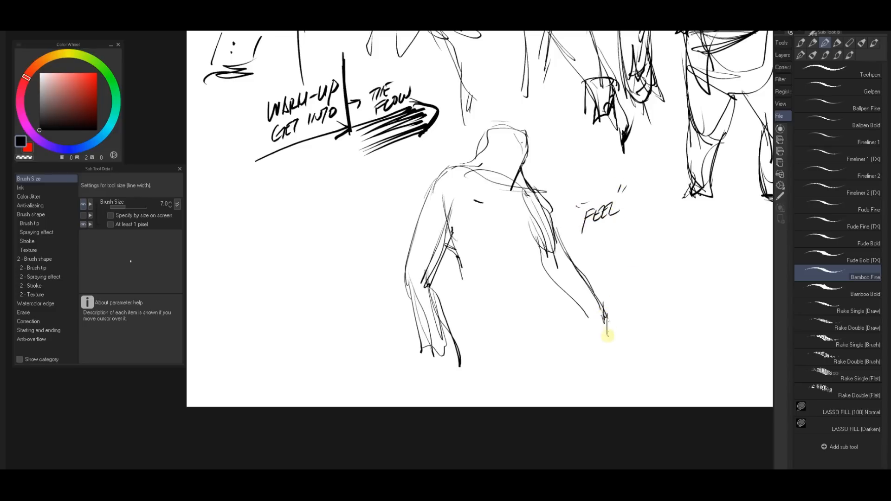
Sketch the hand and fingers at the end of the extended arm
{"action": "mouse_move", "coordinate": [607, 335]}
{"action": "left_mouse_down"}
{"action": "mouse_move", "coordinate": [585, 309]}
{"action": "mouse_move", "coordinate": [585, 329]}
{"action": "left_mouse_up"}
{"action": "left_click_drag", "start_coordinate": [587, 331], "coordinate": [601, 324]}
{"action": "left_click_drag", "start_coordinate": [611, 338], "coordinate": [605, 342]}
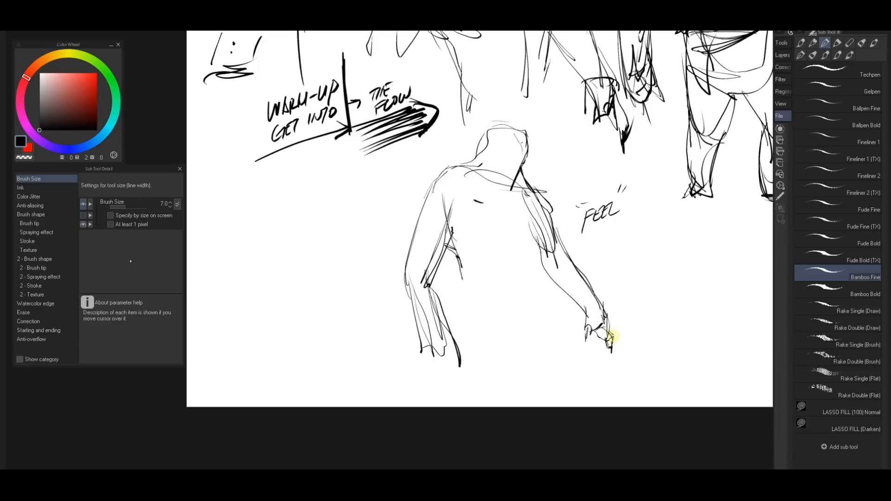
{"action": "mouse_move", "coordinate": [607, 317]}
{"action": "left_mouse_down"}
{"action": "mouse_move", "coordinate": [608, 334]}
{"action": "mouse_move", "coordinate": [596, 299]}
{"action": "mouse_move", "coordinate": [612, 337]}
{"action": "left_mouse_up"}
Draw the collarbone and long centre lines down the torso, and define the face and neck outlines
{"action": "left_click_drag", "start_coordinate": [478, 317], "coordinate": [491, 320]}
{"action": "mouse_move", "coordinate": [464, 171]}
{"action": "left_mouse_down"}
{"action": "mouse_move", "coordinate": [507, 192]}
{"action": "mouse_move", "coordinate": [533, 188]}
{"action": "left_mouse_up"}
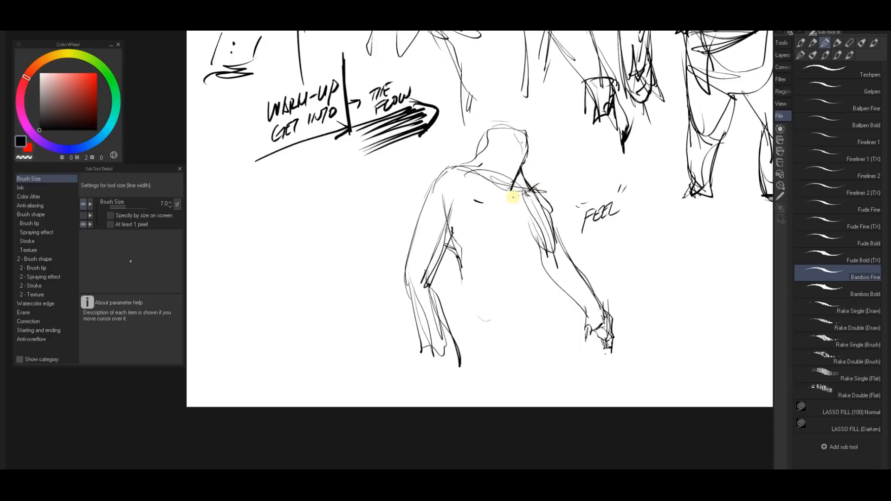
{"action": "mouse_move", "coordinate": [513, 199]}
{"action": "left_mouse_down"}
{"action": "mouse_move", "coordinate": [538, 318]}
{"action": "mouse_move", "coordinate": [527, 335]}
{"action": "left_mouse_up"}
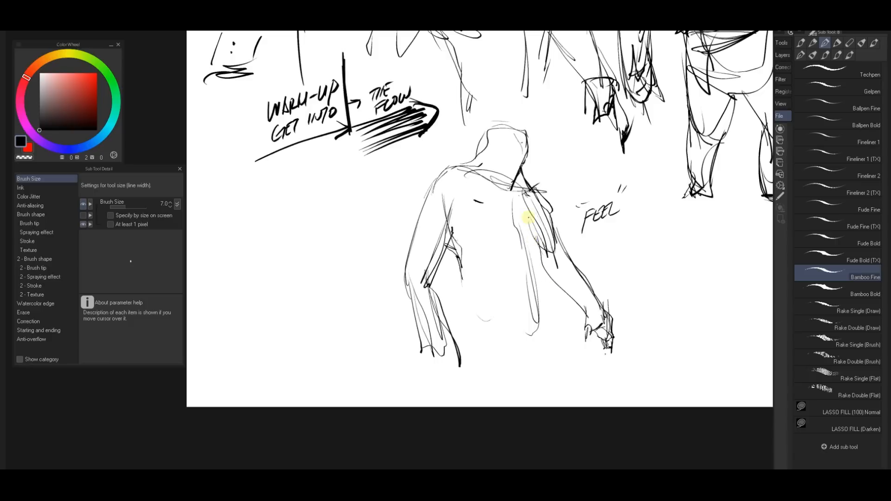
{"action": "left_click_drag", "start_coordinate": [532, 215], "coordinate": [540, 258]}
{"action": "mouse_move", "coordinate": [495, 162]}
{"action": "left_mouse_down"}
{"action": "mouse_move", "coordinate": [488, 137]}
{"action": "mouse_move", "coordinate": [511, 146]}
{"action": "left_mouse_up"}
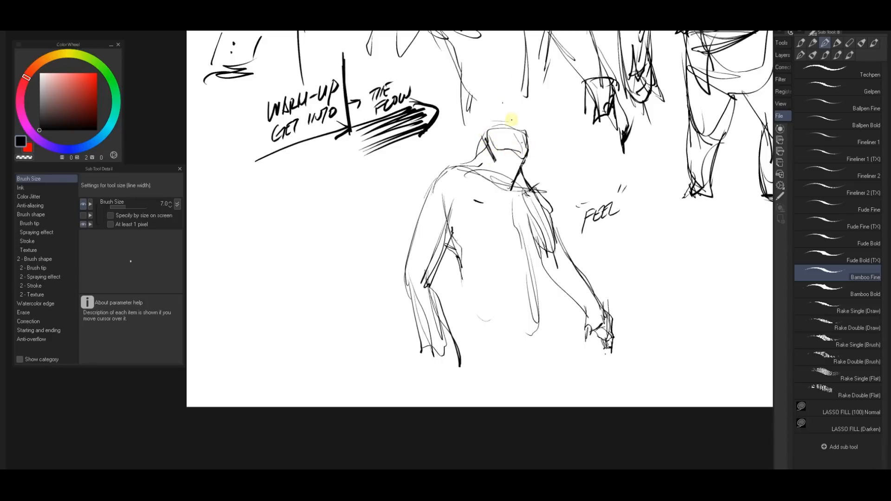
{"action": "mouse_move", "coordinate": [486, 131]}
{"action": "left_mouse_down"}
{"action": "mouse_move", "coordinate": [530, 130]}
{"action": "mouse_move", "coordinate": [523, 154]}
{"action": "mouse_move", "coordinate": [484, 139]}
{"action": "mouse_move", "coordinate": [502, 185]}
{"action": "mouse_move", "coordinate": [498, 175]}
{"action": "mouse_move", "coordinate": [523, 164]}
{"action": "mouse_move", "coordinate": [529, 144]}
{"action": "mouse_move", "coordinate": [455, 161]}
{"action": "left_mouse_up"}
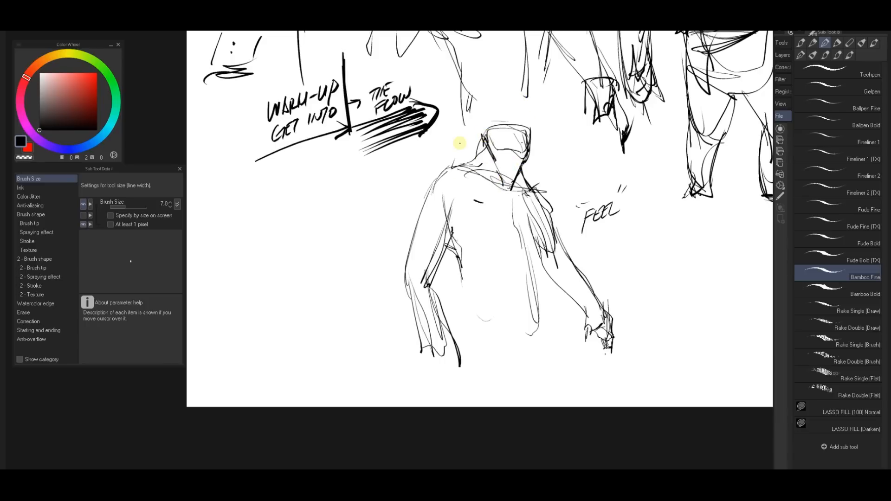
Draw four curved contour lines across the torso, from the ribcage down to the abdomen
{"action": "left_click_drag", "start_coordinate": [490, 243], "coordinate": [563, 254]}
{"action": "left_click_drag", "start_coordinate": [461, 257], "coordinate": [564, 272]}
{"action": "left_click_drag", "start_coordinate": [482, 280], "coordinate": [561, 292]}
{"action": "left_click_drag", "start_coordinate": [504, 305], "coordinate": [564, 338]}
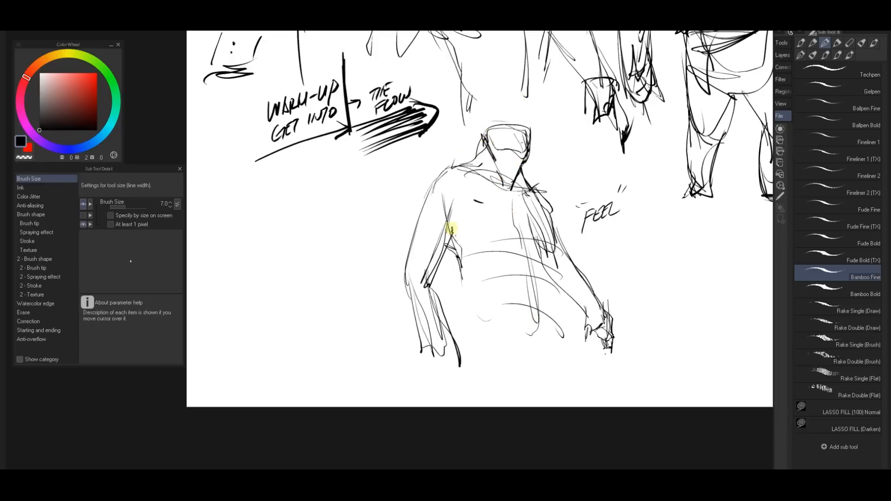
Reinforce the raised shoulder's outline and its armpit crease with heavier strokes, undoing the unwanted ones
{"action": "mouse_move", "coordinate": [473, 205]}
{"action": "left_mouse_down"}
{"action": "mouse_move", "coordinate": [441, 227]}
{"action": "mouse_move", "coordinate": [483, 203]}
{"action": "left_mouse_up"}
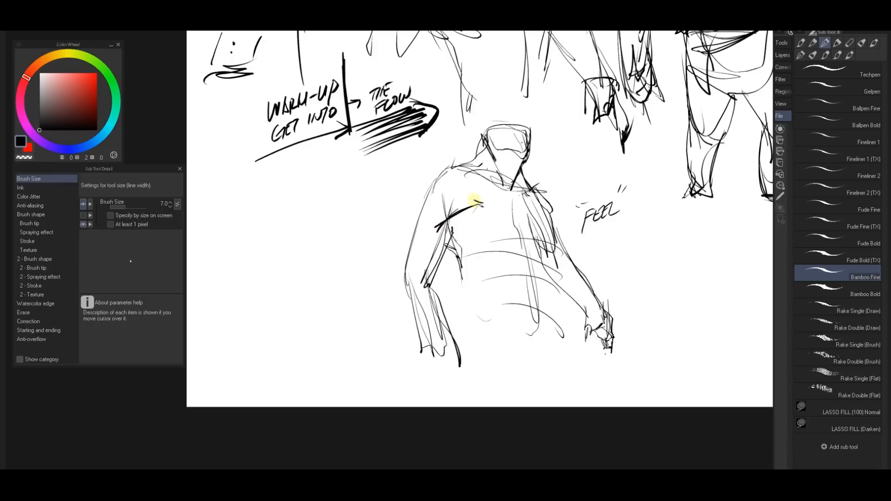
{"action": "left_click_drag", "start_coordinate": [423, 203], "coordinate": [463, 169]}
{"action": "mouse_move", "coordinate": [463, 210]}
{"action": "left_mouse_down"}
{"action": "mouse_move", "coordinate": [441, 269]}
{"action": "mouse_move", "coordinate": [449, 241]}
{"action": "left_mouse_up"}
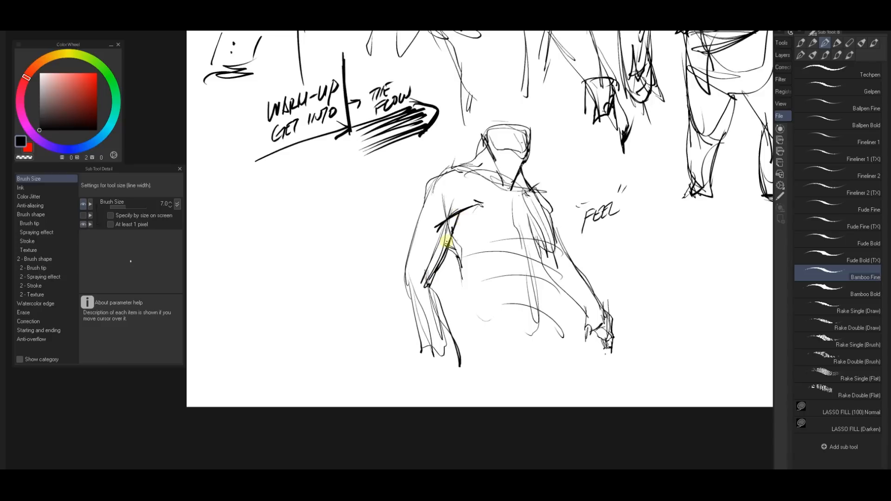
{"action": "left_click_drag", "start_coordinate": [487, 202], "coordinate": [422, 242]}
{"action": "key", "text": "ctrl+z"}
{"action": "key", "text": "ctrl+z"}
Outline the underside of the chest, mark the armpit of the extended arm and restate the torso's centre line
{"action": "mouse_move", "coordinate": [464, 219]}
{"action": "left_mouse_down"}
{"action": "mouse_move", "coordinate": [484, 236]}
{"action": "mouse_move", "coordinate": [509, 234]}
{"action": "left_mouse_up"}
{"action": "mouse_move", "coordinate": [543, 199]}
{"action": "left_mouse_down"}
{"action": "mouse_move", "coordinate": [554, 251]}
{"action": "mouse_move", "coordinate": [533, 238]}
{"action": "left_mouse_up"}
{"action": "left_click_drag", "start_coordinate": [514, 192], "coordinate": [533, 306]}
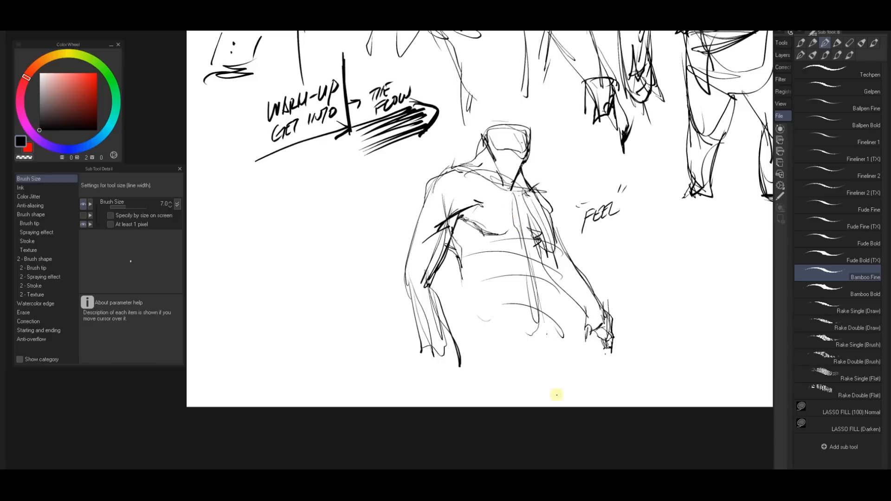
Extend a light line below the torso toward the canvas edge and draw the waist contour beside the bent arm
{"action": "left_click_drag", "start_coordinate": [556, 394], "coordinate": [556, 390]}
{"action": "left_click_drag", "start_coordinate": [458, 270], "coordinate": [460, 324]}
{"action": "left_click_drag", "start_coordinate": [458, 255], "coordinate": [488, 328]}
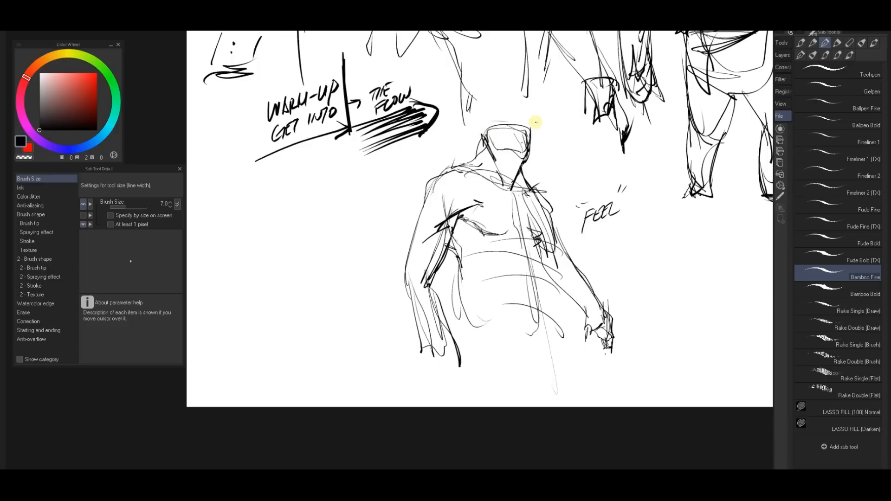
{"action": "mouse_move", "coordinate": [463, 202]}
{"action": "left_mouse_down"}
{"action": "mouse_move", "coordinate": [475, 237]}
{"action": "mouse_move", "coordinate": [459, 204]}
{"action": "left_mouse_up"}
{"action": "left_click_drag", "start_coordinate": [510, 187], "coordinate": [527, 154]}
{"action": "key", "text": "ctrl+z"}
{"action": "key", "text": "ctrl+z"}
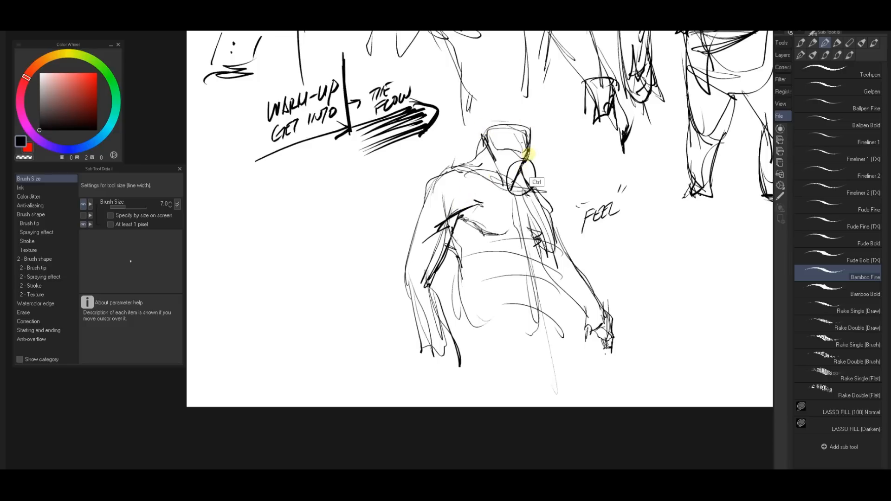
{"action": "key", "text": "ctrl+z"}
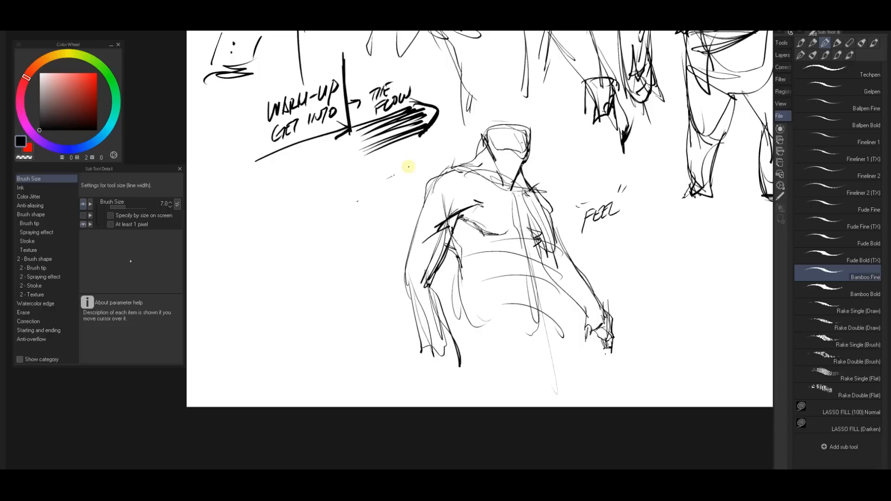
{"action": "left_click", "coordinate": [384, 258]}
{"action": "left_click_drag", "start_coordinate": [384, 230], "coordinate": [344, 253]}
{"action": "left_click_drag", "start_coordinate": [330, 228], "coordinate": [329, 233]}
{"action": "left_click_drag", "start_coordinate": [363, 178], "coordinate": [352, 187]}
{"action": "left_click_drag", "start_coordinate": [397, 155], "coordinate": [392, 156]}
{"action": "left_click", "coordinate": [375, 171]}
Restate the bent arm's forearm contour down to the wrist and sketch the thumb side of its hand
{"action": "left_click_drag", "start_coordinate": [403, 266], "coordinate": [423, 352]}
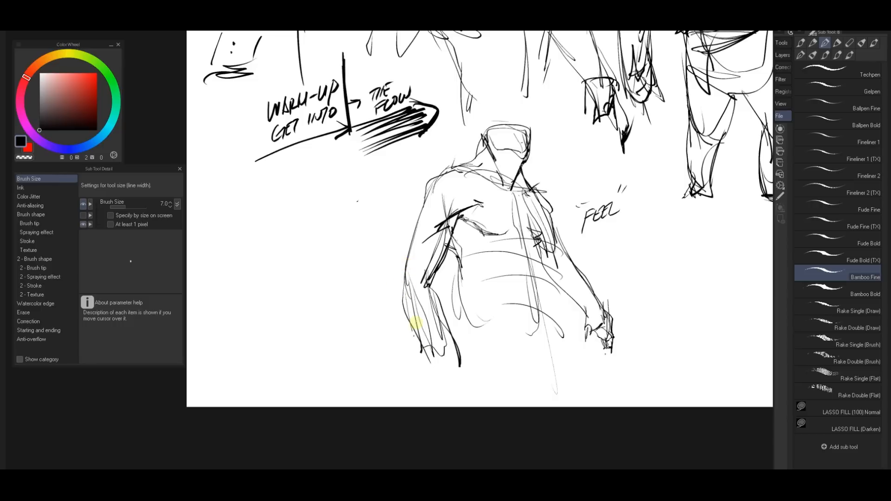
{"action": "mouse_move", "coordinate": [402, 267]}
{"action": "left_mouse_down"}
{"action": "mouse_move", "coordinate": [427, 355]}
{"action": "mouse_move", "coordinate": [408, 322]}
{"action": "mouse_move", "coordinate": [431, 366]}
{"action": "mouse_move", "coordinate": [414, 341]}
{"action": "mouse_move", "coordinate": [448, 351]}
{"action": "mouse_move", "coordinate": [417, 339]}
{"action": "mouse_move", "coordinate": [428, 360]}
{"action": "mouse_move", "coordinate": [450, 354]}
{"action": "mouse_move", "coordinate": [439, 359]}
{"action": "mouse_move", "coordinate": [447, 359]}
{"action": "mouse_move", "coordinate": [427, 347]}
{"action": "mouse_move", "coordinate": [476, 376]}
{"action": "left_mouse_up"}
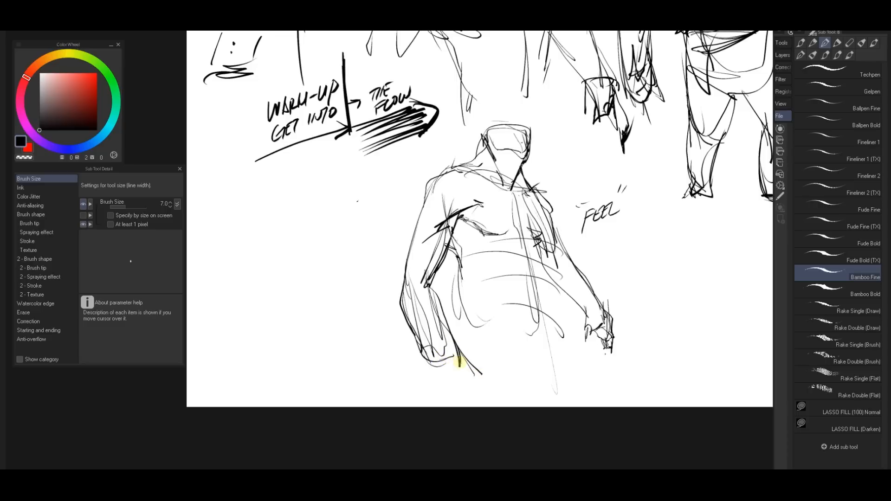
{"action": "mouse_move", "coordinate": [457, 348]}
{"action": "left_mouse_down"}
{"action": "mouse_move", "coordinate": [487, 386]}
{"action": "mouse_move", "coordinate": [456, 367]}
{"action": "mouse_move", "coordinate": [463, 390]}
{"action": "mouse_move", "coordinate": [456, 410]}
{"action": "mouse_move", "coordinate": [454, 372]}
{"action": "left_mouse_up"}
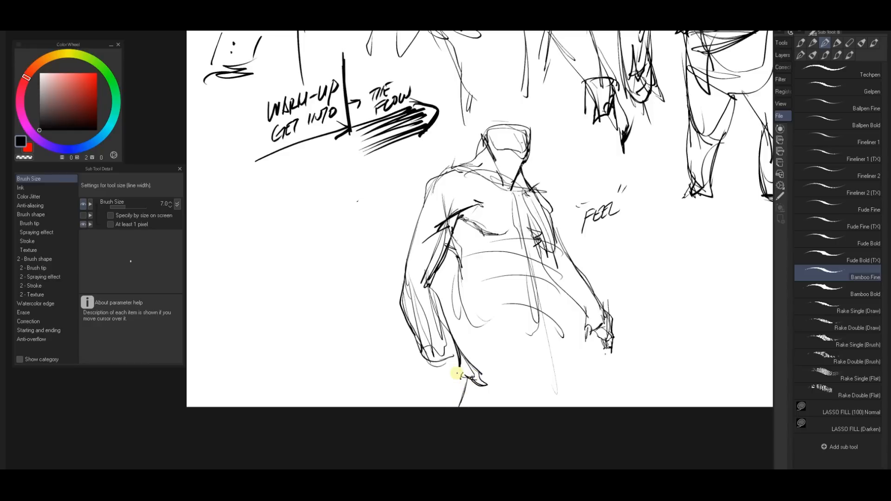
Extend the canvas downward below the torso sketch to make room for the rest of the figure
{"action": "mouse_move", "coordinate": [575, 301]}
{"action": "left_mouse_down"}
{"action": "mouse_move", "coordinate": [572, 273]}
{"action": "mouse_move", "coordinate": [600, 282]}
{"action": "mouse_move", "coordinate": [617, 213]}
{"action": "mouse_move", "coordinate": [619, 260]}
{"action": "left_mouse_up"}
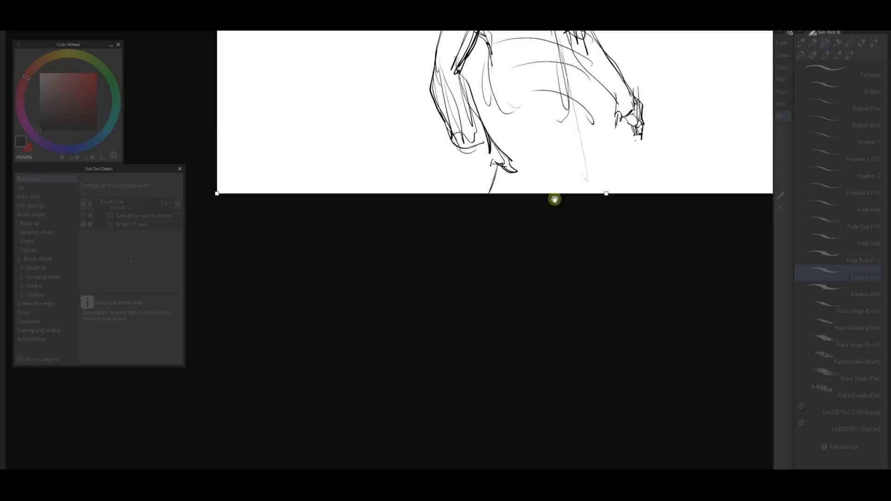
{"action": "left_click_drag", "start_coordinate": [606, 194], "coordinate": [609, 448]}
{"action": "key", "text": "Return"}
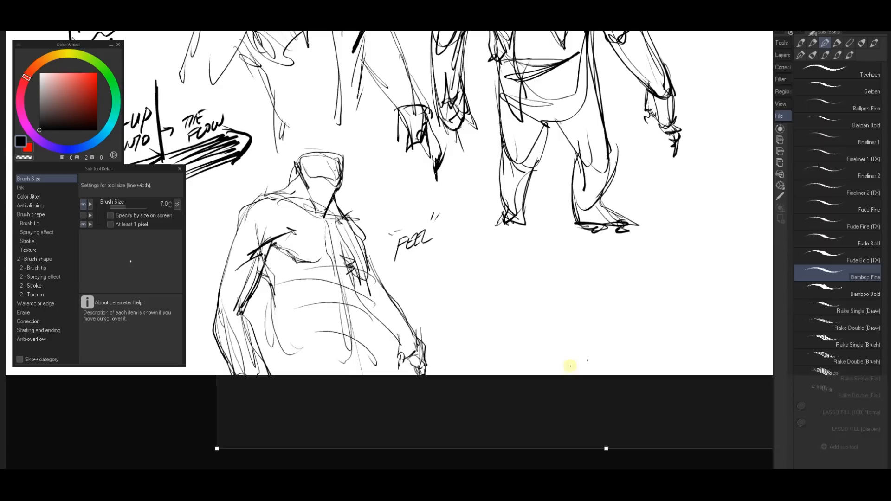
Draw the bent arm's hand below the wrist, with the back of the hand, a knuckle line and curled fingers
{"action": "left_click_drag", "start_coordinate": [520, 372], "coordinate": [580, 237]}
{"action": "left_click_drag", "start_coordinate": [493, 232], "coordinate": [521, 260]}
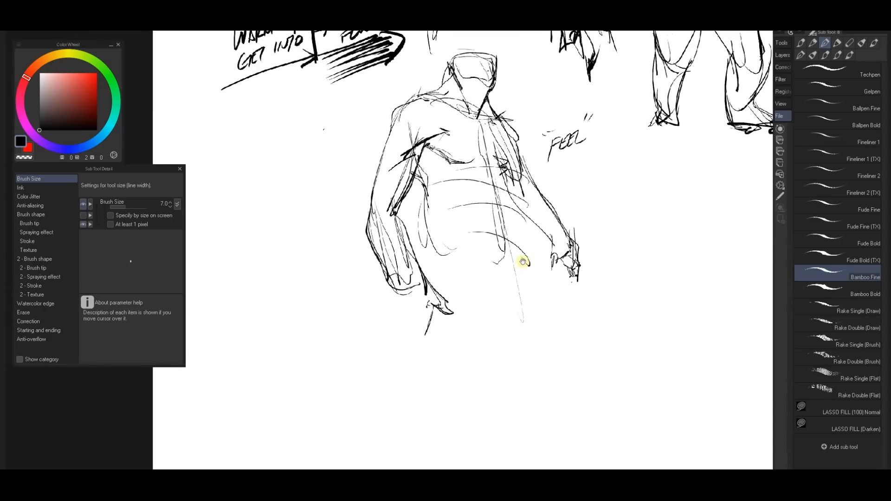
{"action": "left_click_drag", "start_coordinate": [536, 185], "coordinate": [506, 195]}
{"action": "left_click", "coordinate": [535, 185]}
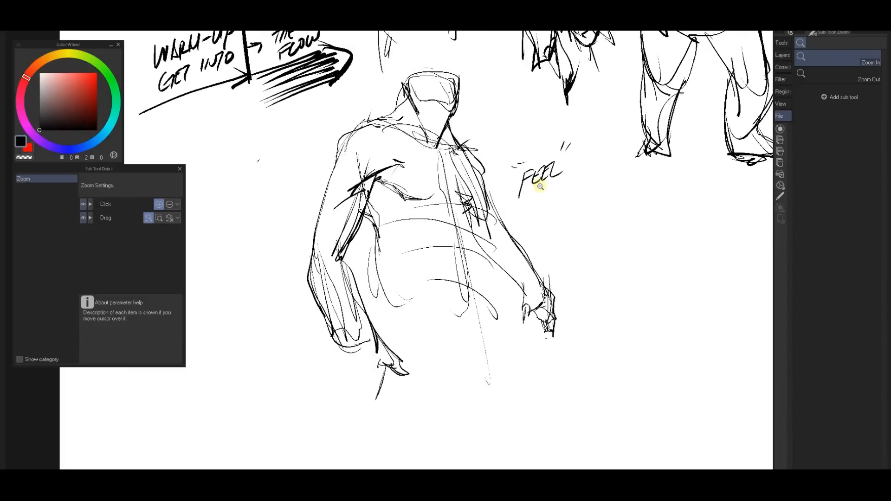
{"action": "left_click_drag", "start_coordinate": [507, 231], "coordinate": [563, 175]}
{"action": "key", "text": "e"}
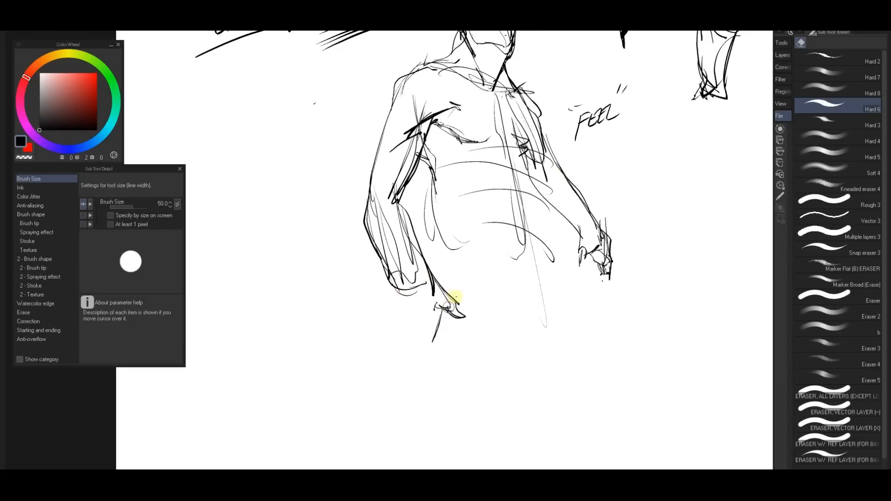
{"action": "key", "text": "b"}
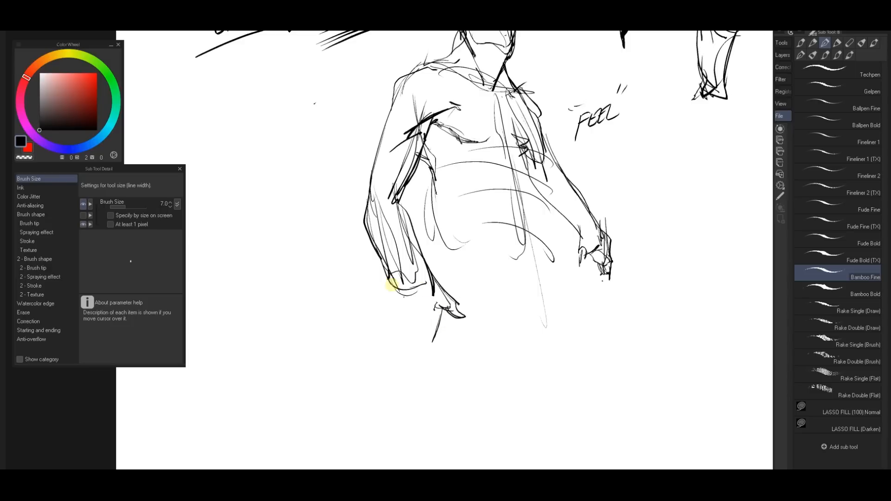
{"action": "mouse_move", "coordinate": [399, 291]}
{"action": "left_mouse_down"}
{"action": "mouse_move", "coordinate": [410, 330]}
{"action": "mouse_move", "coordinate": [442, 311]}
{"action": "mouse_move", "coordinate": [391, 320]}
{"action": "mouse_move", "coordinate": [405, 325]}
{"action": "mouse_move", "coordinate": [400, 297]}
{"action": "left_mouse_up"}
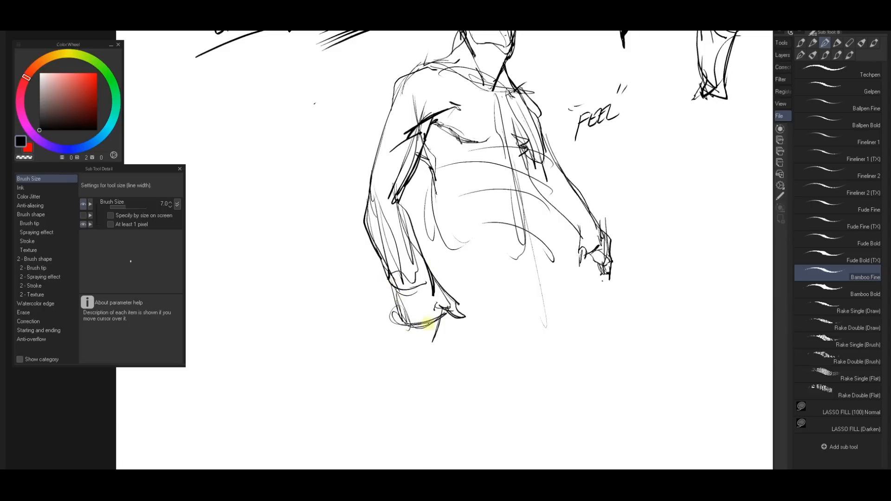
{"action": "mouse_move", "coordinate": [441, 312]}
{"action": "left_mouse_down"}
{"action": "mouse_move", "coordinate": [424, 343]}
{"action": "mouse_move", "coordinate": [404, 321]}
{"action": "mouse_move", "coordinate": [412, 334]}
{"action": "left_mouse_up"}
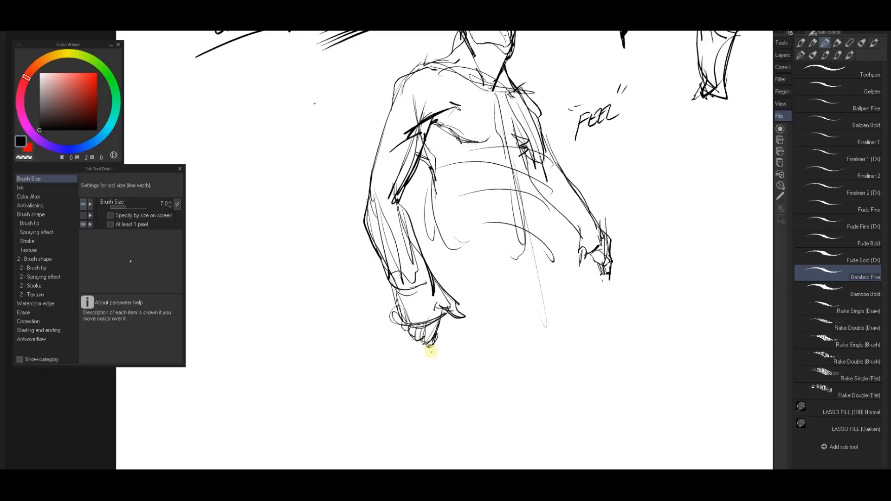
{"action": "left_click_drag", "start_coordinate": [424, 337], "coordinate": [431, 345]}
{"action": "left_click_drag", "start_coordinate": [409, 337], "coordinate": [429, 348]}
{"action": "mouse_move", "coordinate": [488, 321]}
{"action": "left_mouse_down"}
{"action": "mouse_move", "coordinate": [521, 380]}
{"action": "mouse_move", "coordinate": [516, 345]}
{"action": "mouse_move", "coordinate": [483, 325]}
{"action": "mouse_move", "coordinate": [503, 298]}
{"action": "mouse_move", "coordinate": [490, 366]}
{"action": "mouse_move", "coordinate": [462, 334]}
{"action": "left_mouse_up"}
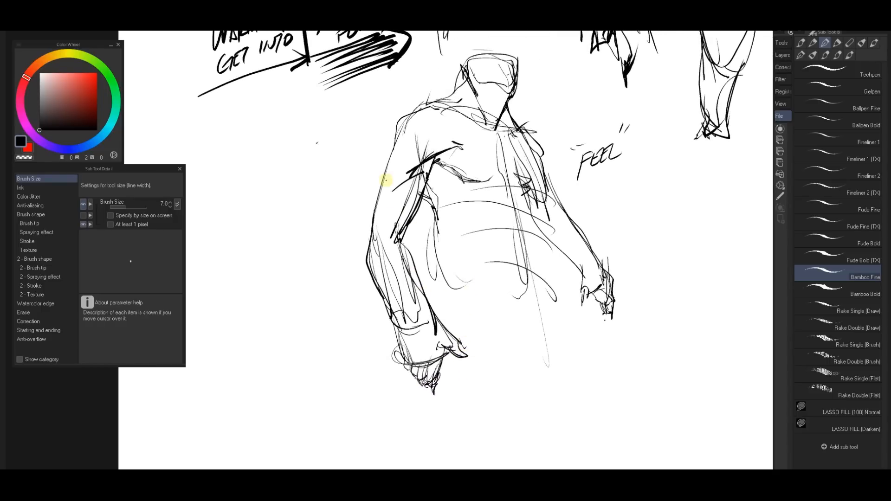
{"action": "left_click_drag", "start_coordinate": [503, 253], "coordinate": [482, 181]}
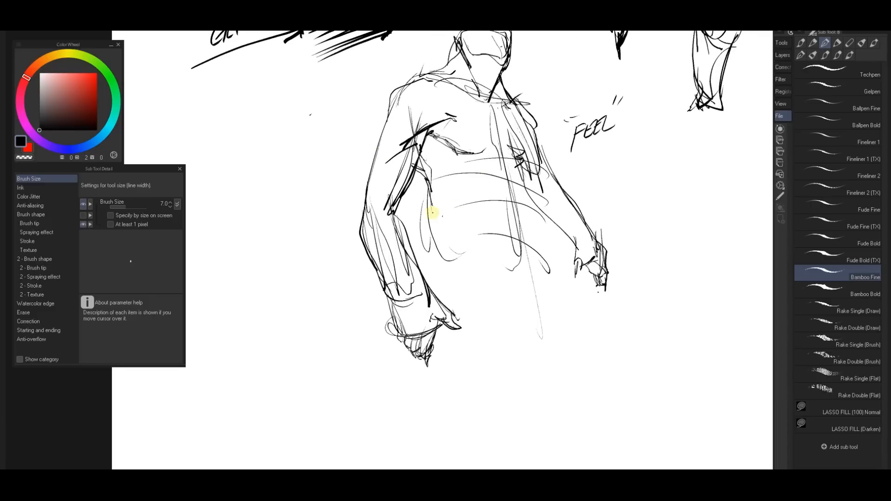
{"action": "mouse_move", "coordinate": [517, 119]}
{"action": "left_mouse_down"}
{"action": "mouse_move", "coordinate": [541, 224]}
{"action": "mouse_move", "coordinate": [478, 186]}
{"action": "mouse_move", "coordinate": [487, 185]}
{"action": "left_mouse_up"}
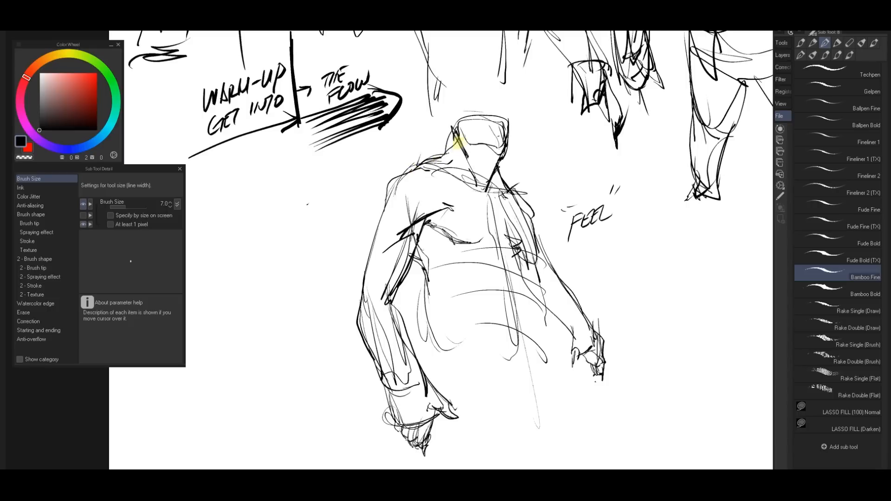
{"action": "key", "text": "ctrl"}
{"action": "left_click_drag", "start_coordinate": [422, 162], "coordinate": [457, 145]}
{"action": "left_click_drag", "start_coordinate": [501, 165], "coordinate": [509, 189]}
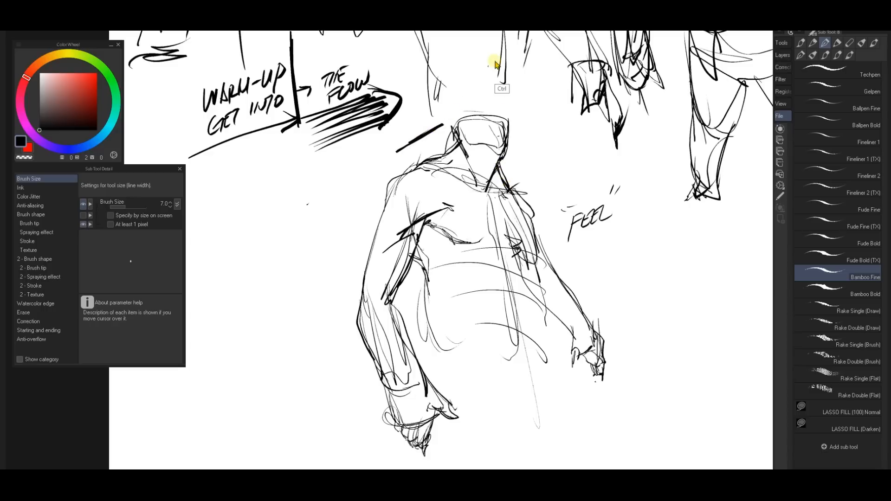
{"action": "left_click_drag", "start_coordinate": [548, 164], "coordinate": [617, 165]}
{"action": "left_click_drag", "start_coordinate": [590, 138], "coordinate": [573, 183]}
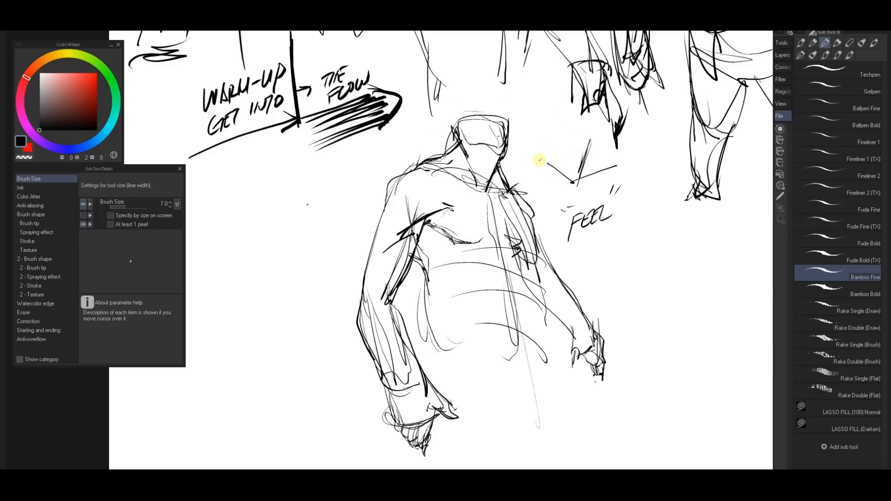
{"action": "left_click_drag", "start_coordinate": [539, 160], "coordinate": [571, 141]}
{"action": "key", "text": "ctrl+z"}
{"action": "key", "text": "ctrl+z"}
{"action": "key", "text": "ctrl+z"}
{"action": "key", "text": "ctrl+z"}
{"action": "key", "text": "ctrl+z"}
Sketch a small neck diagram above the FEEL note, with upright neck sides, a shoulder line and a sloping trapezius line
{"action": "mouse_move", "coordinate": [548, 178]}
{"action": "left_mouse_down"}
{"action": "mouse_move", "coordinate": [573, 146]}
{"action": "mouse_move", "coordinate": [587, 154]}
{"action": "mouse_move", "coordinate": [576, 195]}
{"action": "left_mouse_up"}
{"action": "left_click_drag", "start_coordinate": [557, 138], "coordinate": [588, 153]}
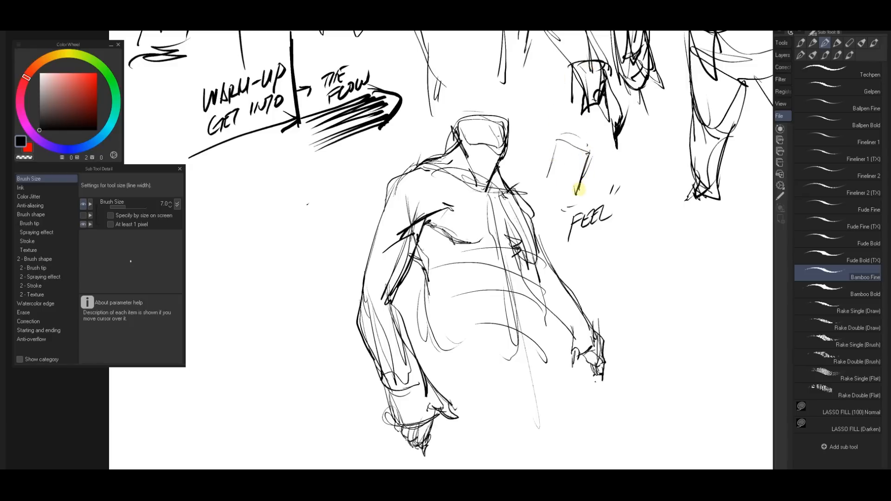
{"action": "left_click_drag", "start_coordinate": [526, 175], "coordinate": [619, 193]}
{"action": "left_click_drag", "start_coordinate": [522, 179], "coordinate": [553, 152]}
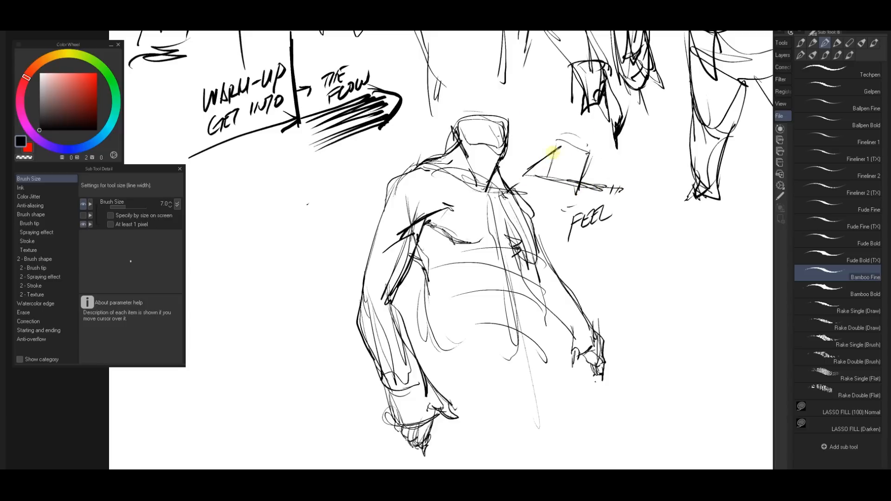
{"action": "key", "text": "ctrl+z"}
{"action": "mouse_move", "coordinate": [516, 175]}
{"action": "left_mouse_down"}
{"action": "mouse_move", "coordinate": [560, 149]}
{"action": "mouse_move", "coordinate": [611, 189]}
{"action": "left_mouse_up"}
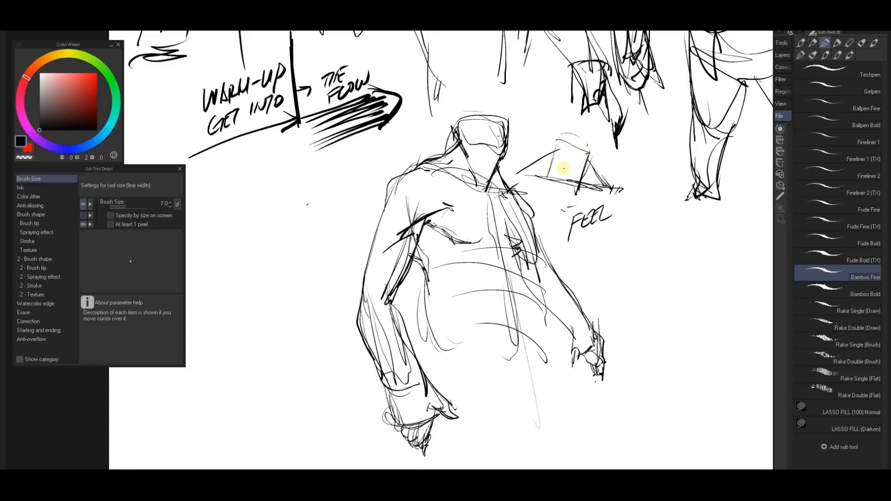
Add inner lines to the neck diagram, darken both trapezius slopes and outline the rounded head above it
{"action": "left_click_drag", "start_coordinate": [549, 179], "coordinate": [577, 181]}
{"action": "mouse_move", "coordinate": [555, 141]}
{"action": "left_mouse_down"}
{"action": "mouse_move", "coordinate": [522, 172]}
{"action": "mouse_move", "coordinate": [542, 158]}
{"action": "mouse_move", "coordinate": [531, 164]}
{"action": "mouse_move", "coordinate": [525, 153]}
{"action": "mouse_move", "coordinate": [520, 169]}
{"action": "mouse_move", "coordinate": [551, 154]}
{"action": "mouse_move", "coordinate": [558, 132]}
{"action": "mouse_move", "coordinate": [610, 190]}
{"action": "mouse_move", "coordinate": [592, 168]}
{"action": "mouse_move", "coordinate": [608, 186]}
{"action": "left_mouse_up"}
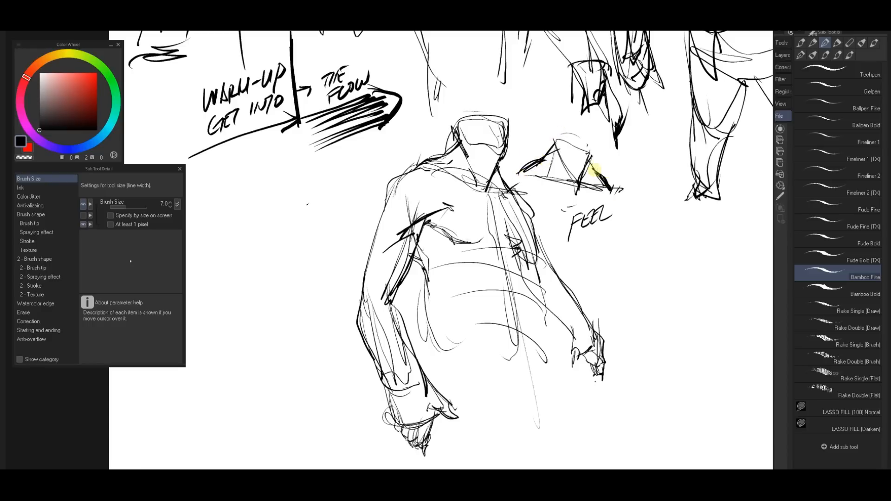
{"action": "left_click_drag", "start_coordinate": [585, 147], "coordinate": [600, 176]}
{"action": "mouse_move", "coordinate": [555, 142]}
{"action": "left_mouse_down"}
{"action": "mouse_move", "coordinate": [610, 135]}
{"action": "mouse_move", "coordinate": [573, 135]}
{"action": "mouse_move", "coordinate": [597, 157]}
{"action": "left_mouse_up"}
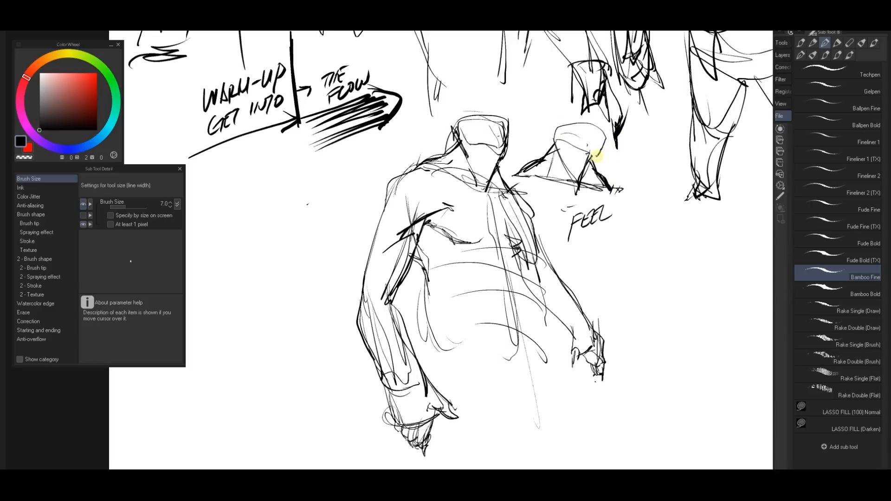
Reinforce the far side of the chest and its armpit beside the extended arm with heavier strokes
{"action": "mouse_move", "coordinate": [585, 228]}
{"action": "left_mouse_down"}
{"action": "mouse_move", "coordinate": [615, 191]}
{"action": "mouse_move", "coordinate": [557, 218]}
{"action": "mouse_move", "coordinate": [503, 195]}
{"action": "mouse_move", "coordinate": [590, 187]}
{"action": "mouse_move", "coordinate": [549, 159]}
{"action": "left_mouse_up"}
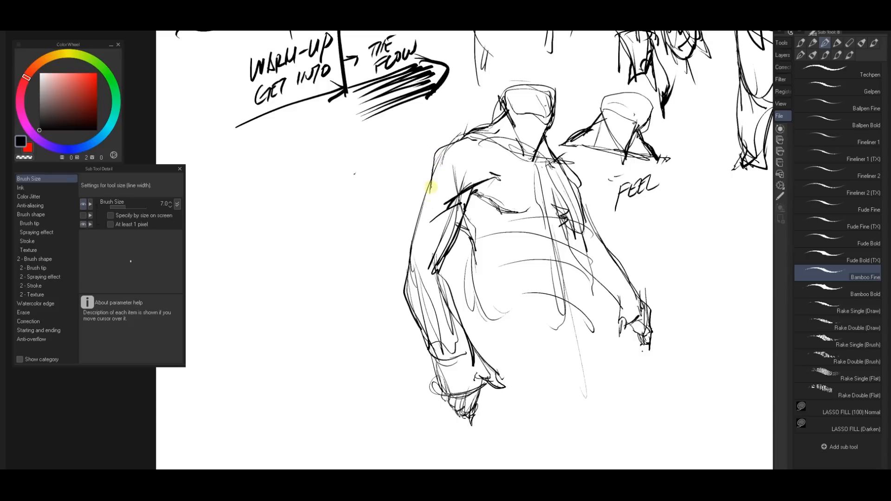
{"action": "key", "text": "ctrl"}
{"action": "left_click_drag", "start_coordinate": [584, 185], "coordinate": [549, 185]}
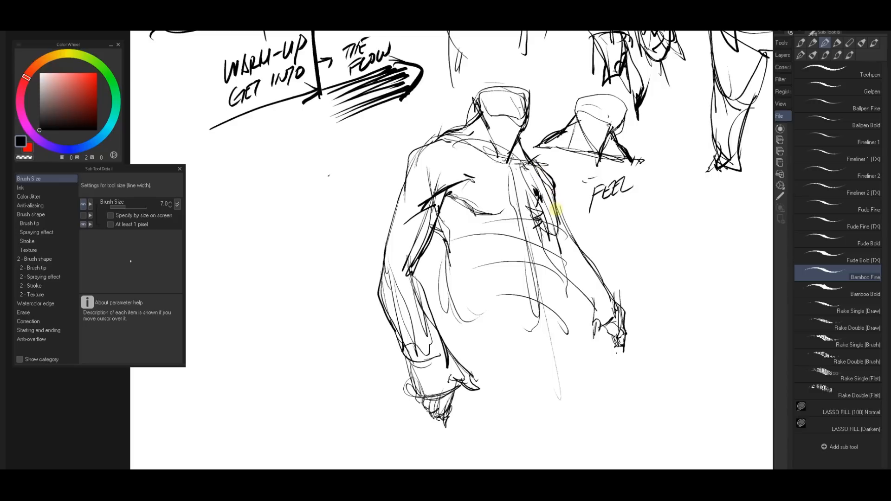
{"action": "mouse_move", "coordinate": [556, 203]}
{"action": "left_mouse_down"}
{"action": "mouse_move", "coordinate": [565, 242]}
{"action": "mouse_move", "coordinate": [543, 237]}
{"action": "mouse_move", "coordinate": [565, 245]}
{"action": "left_mouse_up"}
{"action": "mouse_move", "coordinate": [558, 213]}
{"action": "left_mouse_down"}
{"action": "mouse_move", "coordinate": [565, 246]}
{"action": "mouse_move", "coordinate": [541, 232]}
{"action": "mouse_move", "coordinate": [570, 233]}
{"action": "mouse_move", "coordinate": [568, 247]}
{"action": "mouse_move", "coordinate": [556, 207]}
{"action": "mouse_move", "coordinate": [565, 251]}
{"action": "left_mouse_up"}
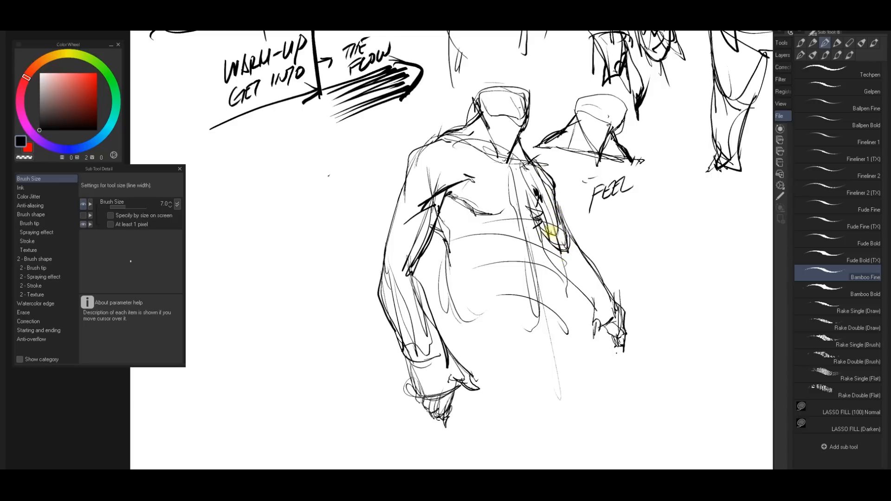
{"action": "mouse_move", "coordinate": [470, 111]}
{"action": "left_mouse_down"}
{"action": "mouse_move", "coordinate": [508, 207]}
{"action": "mouse_move", "coordinate": [483, 173]}
{"action": "left_mouse_up"}
{"action": "left_click_drag", "start_coordinate": [401, 117], "coordinate": [442, 100]}
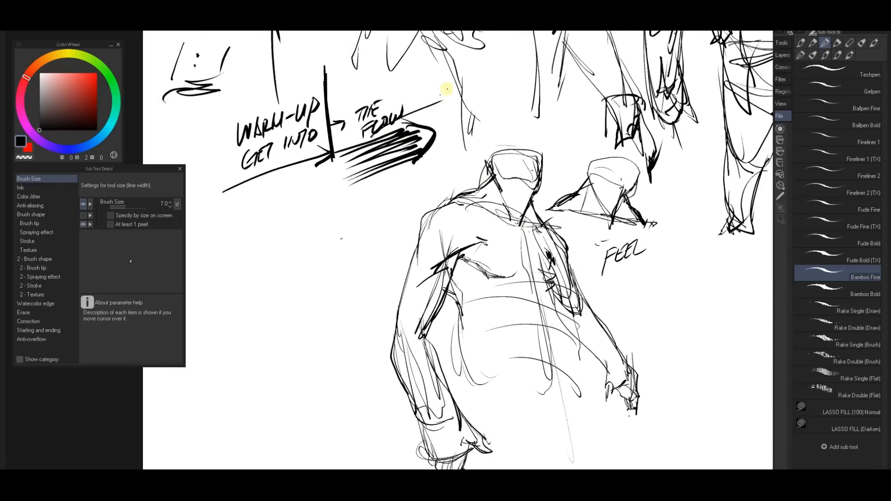
{"action": "key", "text": "ctrl+z"}
Draw the far waist contour with a hooked end and sketch short pelvis lines across the lower abdomen
{"action": "left_click_drag", "start_coordinate": [565, 262], "coordinate": [509, 199]}
{"action": "left_click_drag", "start_coordinate": [451, 267], "coordinate": [478, 228]}
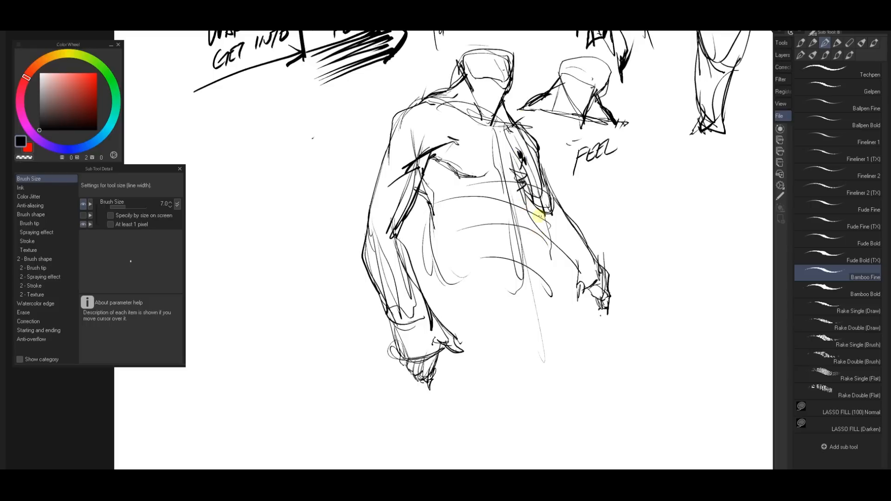
{"action": "left_click_drag", "start_coordinate": [532, 198], "coordinate": [547, 302]}
{"action": "mouse_move", "coordinate": [547, 302]}
{"action": "left_mouse_down"}
{"action": "mouse_move", "coordinate": [530, 197]}
{"action": "mouse_move", "coordinate": [535, 302]}
{"action": "left_mouse_up"}
{"action": "mouse_move", "coordinate": [461, 280]}
{"action": "left_mouse_down"}
{"action": "mouse_move", "coordinate": [502, 296]}
{"action": "mouse_move", "coordinate": [479, 311]}
{"action": "mouse_move", "coordinate": [465, 305]}
{"action": "mouse_move", "coordinate": [488, 305]}
{"action": "mouse_move", "coordinate": [449, 284]}
{"action": "mouse_move", "coordinate": [486, 284]}
{"action": "mouse_move", "coordinate": [475, 299]}
{"action": "mouse_move", "coordinate": [493, 314]}
{"action": "mouse_move", "coordinate": [515, 305]}
{"action": "left_mouse_up"}
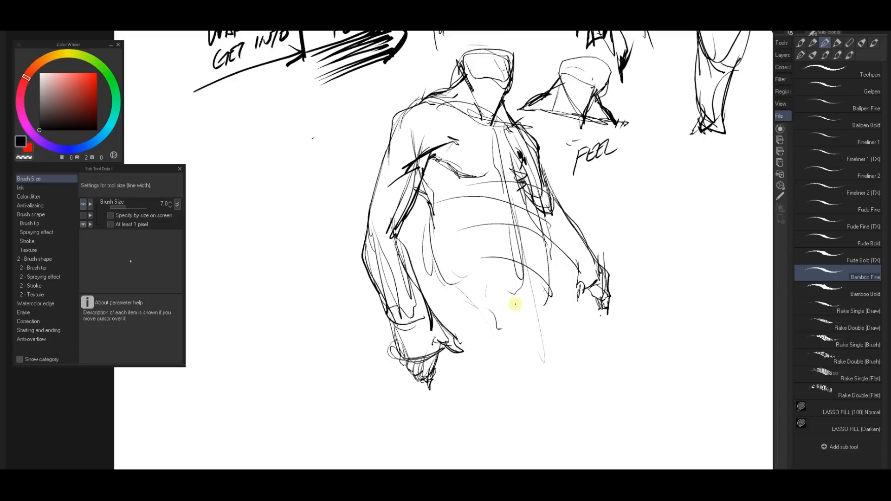
{"action": "left_click_drag", "start_coordinate": [521, 93], "coordinate": [590, 123]}
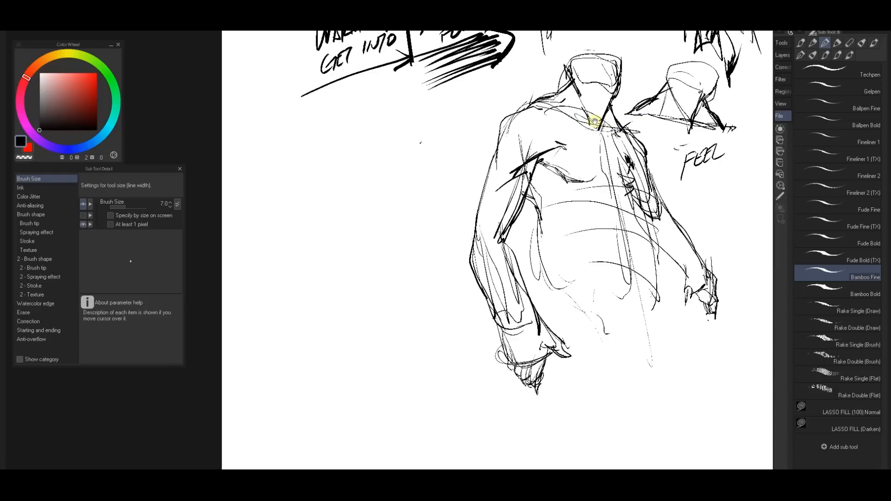
{"action": "left_click_drag", "start_coordinate": [461, 132], "coordinate": [459, 123]}
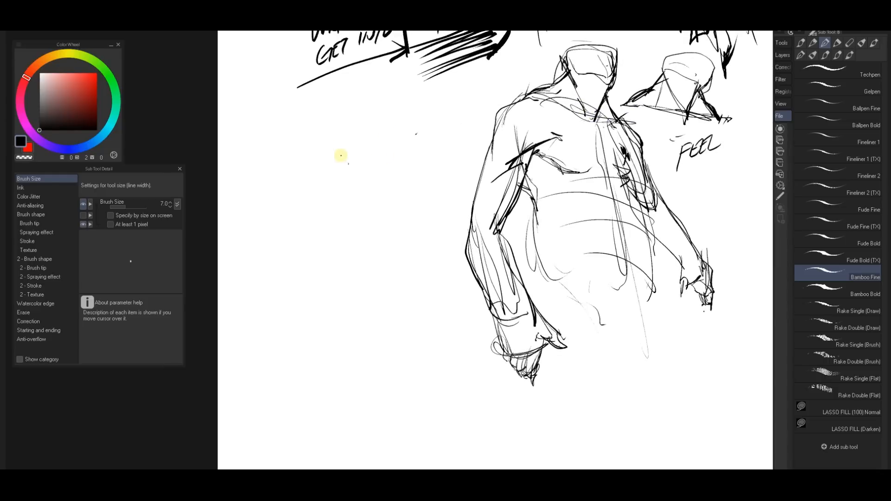
{"action": "left_click_drag", "start_coordinate": [331, 150], "coordinate": [361, 107]}
{"action": "mouse_move", "coordinate": [580, 103]}
{"action": "left_mouse_down"}
{"action": "mouse_move", "coordinate": [334, 235]}
{"action": "mouse_move", "coordinate": [313, 408]}
{"action": "mouse_move", "coordinate": [346, 380]}
{"action": "left_mouse_up"}
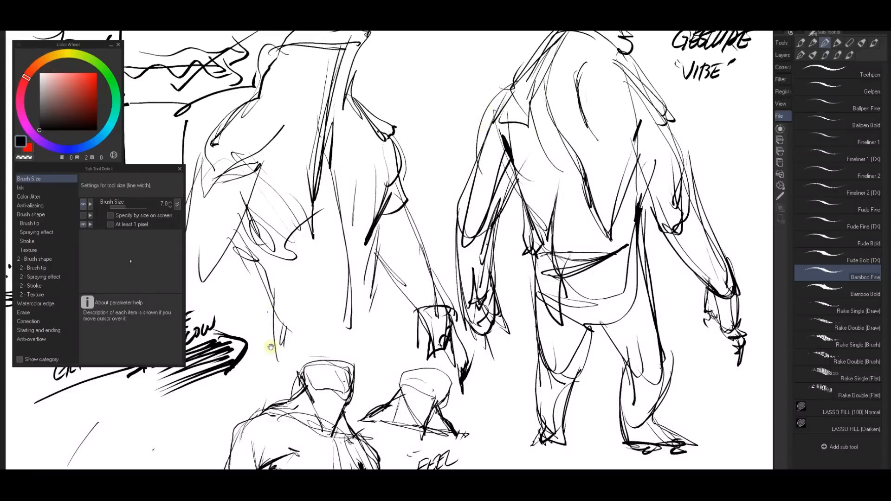
{"action": "mouse_move", "coordinate": [270, 347]}
{"action": "left_mouse_down"}
{"action": "mouse_move", "coordinate": [577, 128]}
{"action": "mouse_move", "coordinate": [482, 183]}
{"action": "mouse_move", "coordinate": [457, 137]}
{"action": "left_mouse_up"}
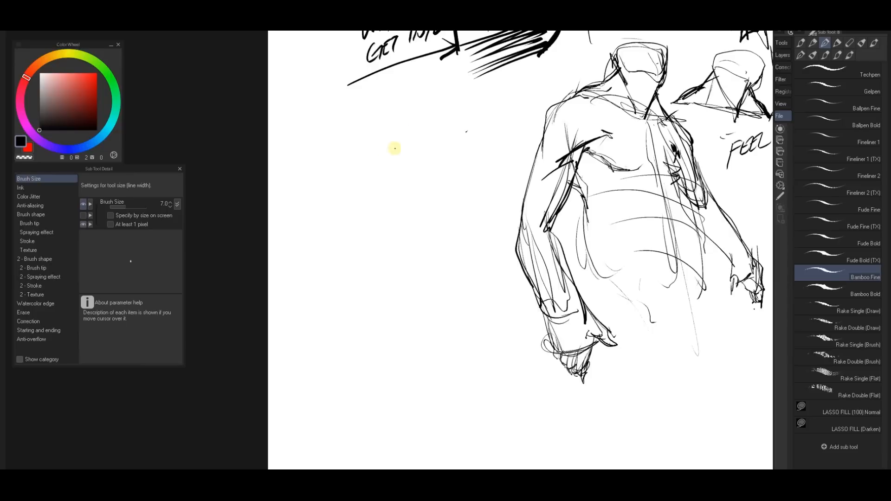
Start a new gesture figure in the blank area beside the torso with a high arched shoulder line
{"action": "mouse_move", "coordinate": [367, 162]}
{"action": "left_mouse_down"}
{"action": "mouse_move", "coordinate": [440, 108]}
{"action": "mouse_move", "coordinate": [473, 174]}
{"action": "left_mouse_up"}
{"action": "left_click_drag", "start_coordinate": [438, 98], "coordinate": [463, 149]}
{"action": "mouse_move", "coordinate": [351, 177]}
{"action": "left_mouse_down"}
{"action": "mouse_move", "coordinate": [475, 141]}
{"action": "mouse_move", "coordinate": [485, 188]}
{"action": "left_mouse_up"}
{"action": "left_click_drag", "start_coordinate": [450, 164], "coordinate": [484, 186]}
{"action": "left_click", "coordinate": [413, 87]}
Draw a long curved centre line through the new figure's torso and contour both of its outer sides
{"action": "left_click_drag", "start_coordinate": [394, 138], "coordinate": [419, 334]}
{"action": "left_click", "coordinate": [352, 153]}
{"action": "left_click_drag", "start_coordinate": [347, 170], "coordinate": [389, 290]}
{"action": "left_click_drag", "start_coordinate": [497, 165], "coordinate": [487, 239]}
{"action": "left_click_drag", "start_coordinate": [478, 256], "coordinate": [459, 286]}
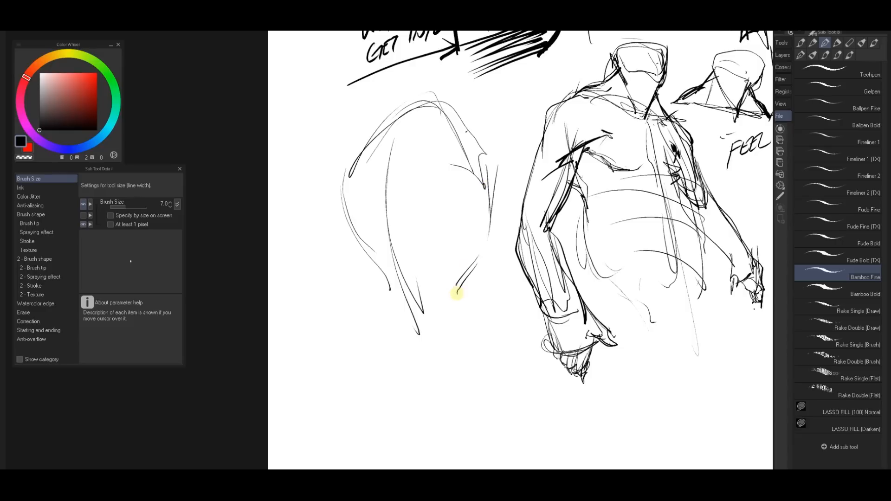
Restate the new figure's lower sides with short descending strokes and darken the crease at its far waist
{"action": "left_click_drag", "start_coordinate": [345, 183], "coordinate": [371, 271]}
{"action": "left_click_drag", "start_coordinate": [357, 239], "coordinate": [375, 307]}
{"action": "mouse_move", "coordinate": [491, 241]}
{"action": "left_mouse_down"}
{"action": "mouse_move", "coordinate": [481, 316]}
{"action": "mouse_move", "coordinate": [459, 274]}
{"action": "mouse_move", "coordinate": [485, 249]}
{"action": "left_mouse_up"}
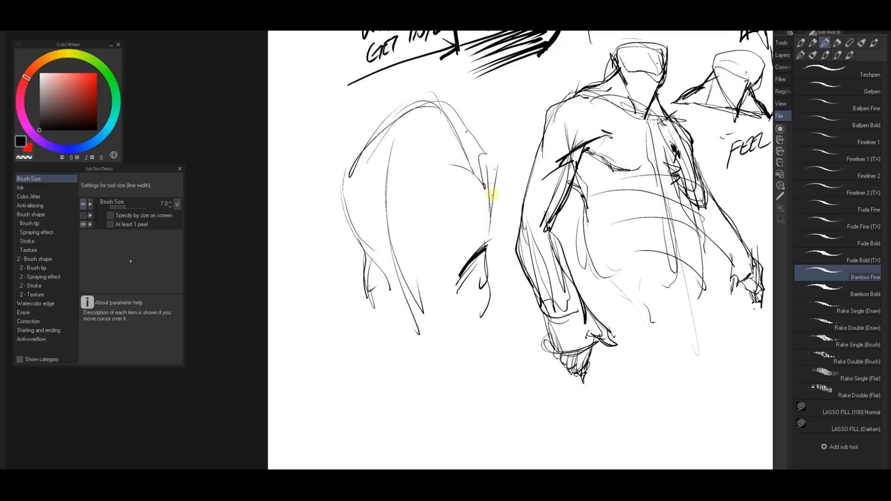
{"action": "left_click", "coordinate": [474, 272]}
Add curved inner contours on both sides of the new torso's centre line to suggest the upper-body muscle forms
{"action": "left_click_drag", "start_coordinate": [431, 176], "coordinate": [472, 237]}
{"action": "left_click_drag", "start_coordinate": [430, 185], "coordinate": [446, 211]}
{"action": "left_click", "coordinate": [361, 183]}
{"action": "left_click_drag", "start_coordinate": [375, 147], "coordinate": [370, 211]}
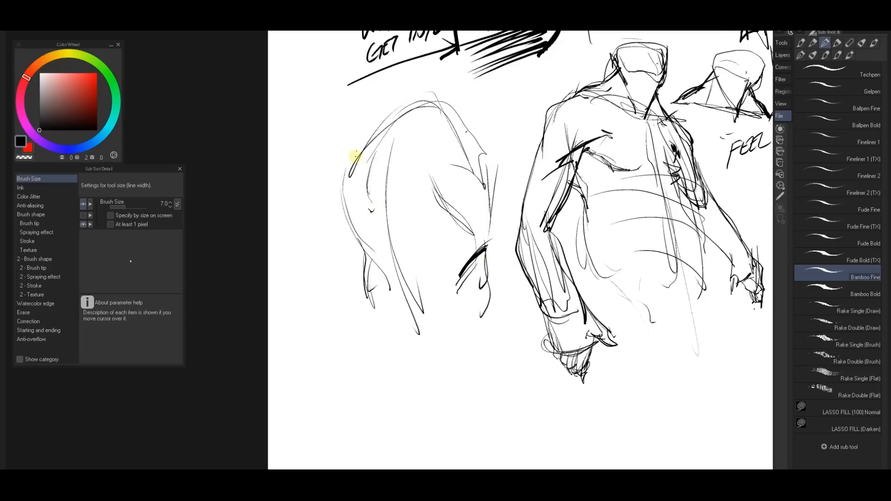
Outline the new figure's upper arm hanging from the shoulder on the side away from the first torso
{"action": "mouse_move", "coordinate": [355, 156]}
{"action": "left_mouse_down"}
{"action": "mouse_move", "coordinate": [334, 183]}
{"action": "mouse_move", "coordinate": [332, 209]}
{"action": "left_mouse_up"}
{"action": "mouse_move", "coordinate": [341, 176]}
{"action": "left_mouse_down"}
{"action": "mouse_move", "coordinate": [320, 261]}
{"action": "mouse_move", "coordinate": [342, 231]}
{"action": "left_mouse_up"}
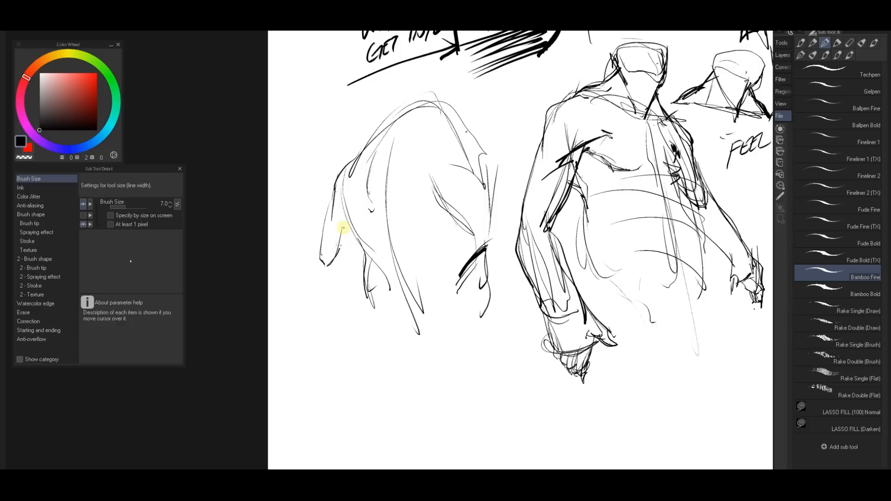
Extend the new figure's hanging arm with an elbow mark, a tapering forearm, a wrist and a loosely sketched hand with fingers
{"action": "mouse_move", "coordinate": [329, 265]}
{"action": "left_mouse_down"}
{"action": "mouse_move", "coordinate": [344, 231]}
{"action": "mouse_move", "coordinate": [339, 273]}
{"action": "left_mouse_up"}
{"action": "mouse_move", "coordinate": [350, 236]}
{"action": "left_mouse_down"}
{"action": "mouse_move", "coordinate": [332, 314]}
{"action": "mouse_move", "coordinate": [340, 325]}
{"action": "left_mouse_up"}
{"action": "mouse_move", "coordinate": [320, 282]}
{"action": "left_mouse_down"}
{"action": "mouse_move", "coordinate": [326, 324]}
{"action": "mouse_move", "coordinate": [340, 312]}
{"action": "mouse_move", "coordinate": [339, 322]}
{"action": "mouse_move", "coordinate": [344, 303]}
{"action": "left_mouse_up"}
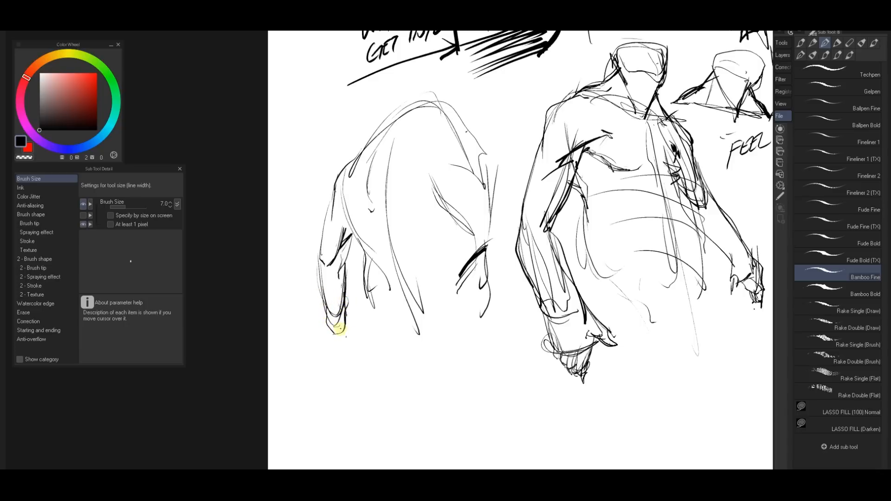
{"action": "left_click_drag", "start_coordinate": [339, 331], "coordinate": [346, 339]}
{"action": "left_click_drag", "start_coordinate": [342, 308], "coordinate": [356, 335]}
{"action": "left_click_drag", "start_coordinate": [363, 341], "coordinate": [364, 352]}
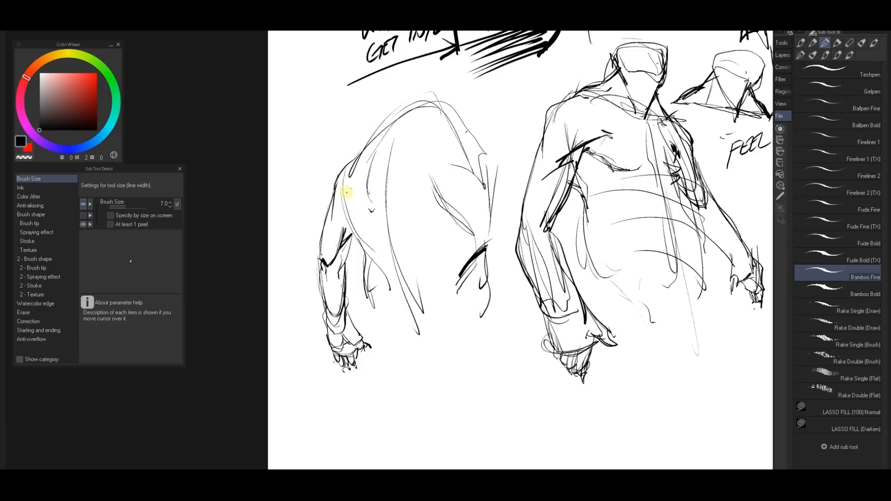
{"action": "left_click_drag", "start_coordinate": [344, 246], "coordinate": [442, 388]}
{"action": "left_click_drag", "start_coordinate": [473, 195], "coordinate": [473, 391]}
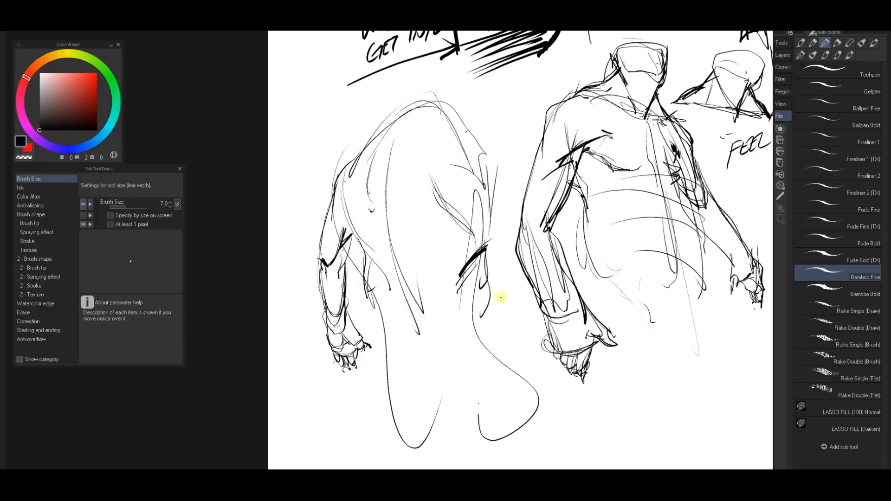
{"action": "left_click_drag", "start_coordinate": [502, 212], "coordinate": [478, 412]}
{"action": "key", "text": "ctrl+z"}
{"action": "key", "text": "ctrl+z"}
{"action": "key", "text": "ctrl+z"}
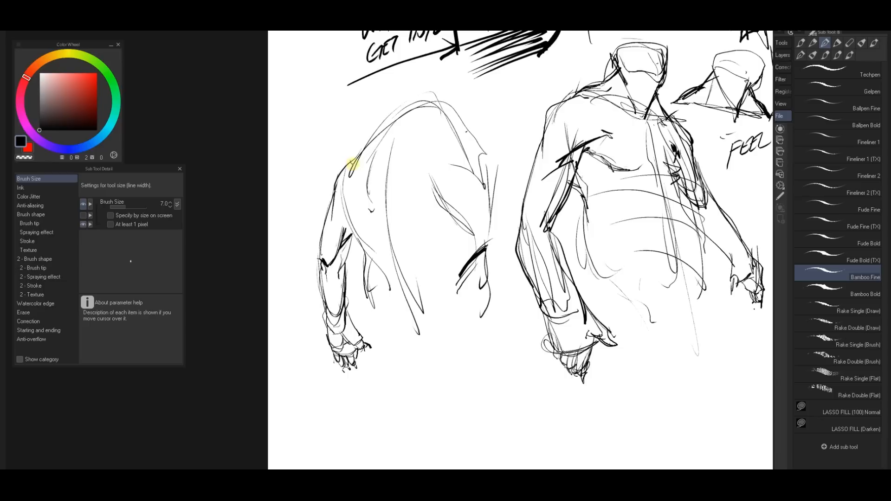
{"action": "mouse_move", "coordinate": [335, 200]}
{"action": "left_mouse_down"}
{"action": "mouse_move", "coordinate": [330, 180]}
{"action": "mouse_move", "coordinate": [336, 202]}
{"action": "left_mouse_up"}
{"action": "mouse_move", "coordinate": [342, 244]}
{"action": "left_mouse_down"}
{"action": "mouse_move", "coordinate": [357, 243]}
{"action": "mouse_move", "coordinate": [341, 254]}
{"action": "left_mouse_up"}
{"action": "left_click_drag", "start_coordinate": [312, 251], "coordinate": [333, 266]}
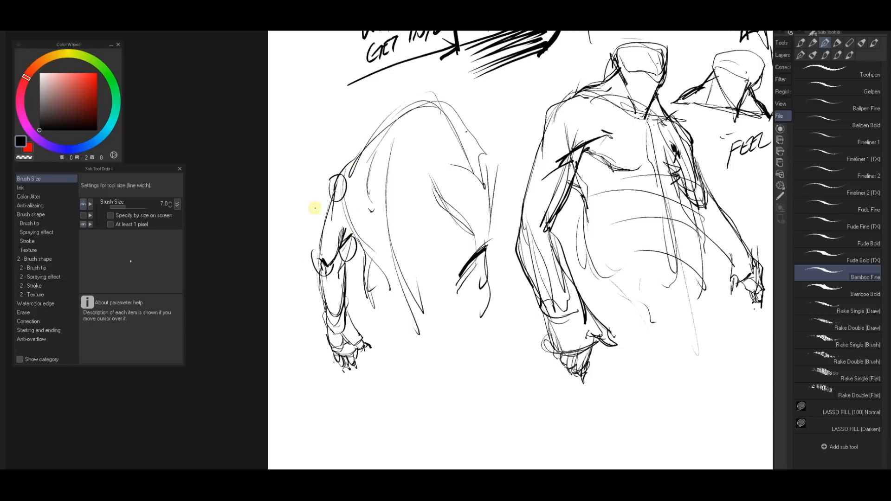
{"action": "key", "text": "ctrl+z"}
{"action": "key", "text": "ctrl+z"}
{"action": "key", "text": "ctrl+z"}
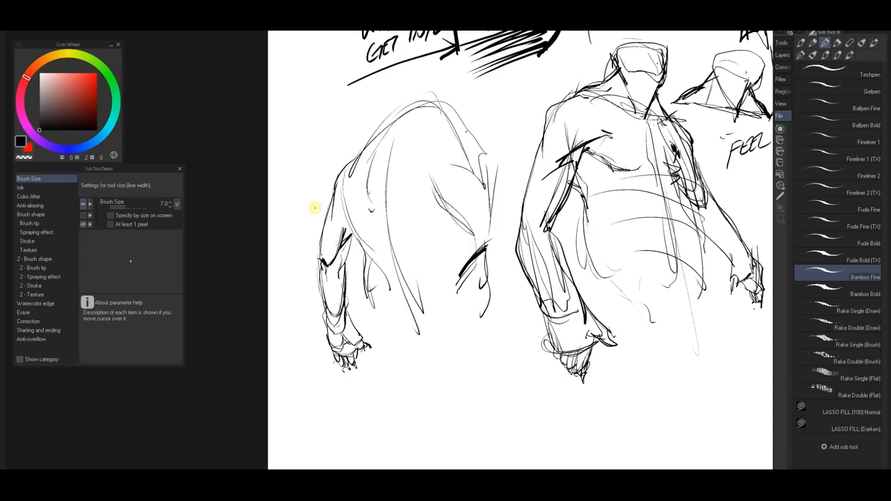
Darken the new figure's side contour between the hanging arm and the torso, and reinforce its near shoulder line
{"action": "left_click_drag", "start_coordinate": [345, 175], "coordinate": [364, 249]}
{"action": "key", "text": "ctrl+z"}
{"action": "mouse_move", "coordinate": [344, 182]}
{"action": "left_mouse_down"}
{"action": "mouse_move", "coordinate": [367, 261]}
{"action": "mouse_move", "coordinate": [364, 253]}
{"action": "left_mouse_up"}
{"action": "left_click_drag", "start_coordinate": [344, 201], "coordinate": [374, 317]}
{"action": "left_click_drag", "start_coordinate": [366, 146], "coordinate": [347, 174]}
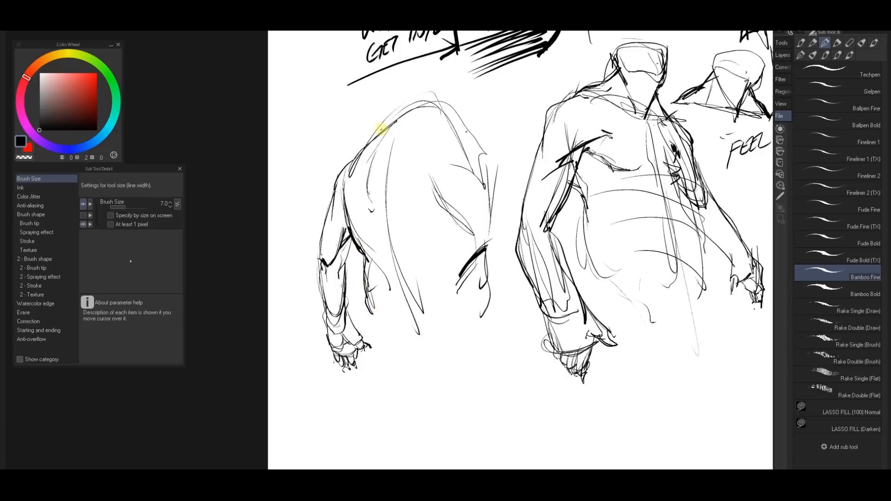
Sketch the neck base and far shoulder of the new figure, and strengthen the slope from neck to near shoulder
{"action": "mouse_move", "coordinate": [394, 130]}
{"action": "left_mouse_down"}
{"action": "mouse_move", "coordinate": [408, 106]}
{"action": "mouse_move", "coordinate": [400, 110]}
{"action": "mouse_move", "coordinate": [435, 100]}
{"action": "mouse_move", "coordinate": [415, 92]}
{"action": "mouse_move", "coordinate": [493, 158]}
{"action": "left_mouse_up"}
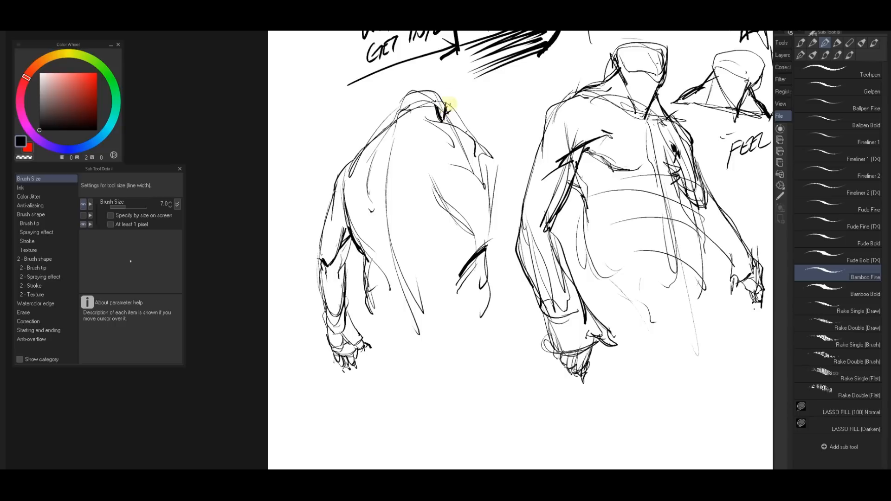
{"action": "mouse_move", "coordinate": [429, 87]}
{"action": "left_mouse_down"}
{"action": "mouse_move", "coordinate": [450, 109]}
{"action": "mouse_move", "coordinate": [434, 86]}
{"action": "mouse_move", "coordinate": [403, 96]}
{"action": "mouse_move", "coordinate": [446, 116]}
{"action": "left_mouse_up"}
{"action": "left_click_drag", "start_coordinate": [404, 94], "coordinate": [393, 119]}
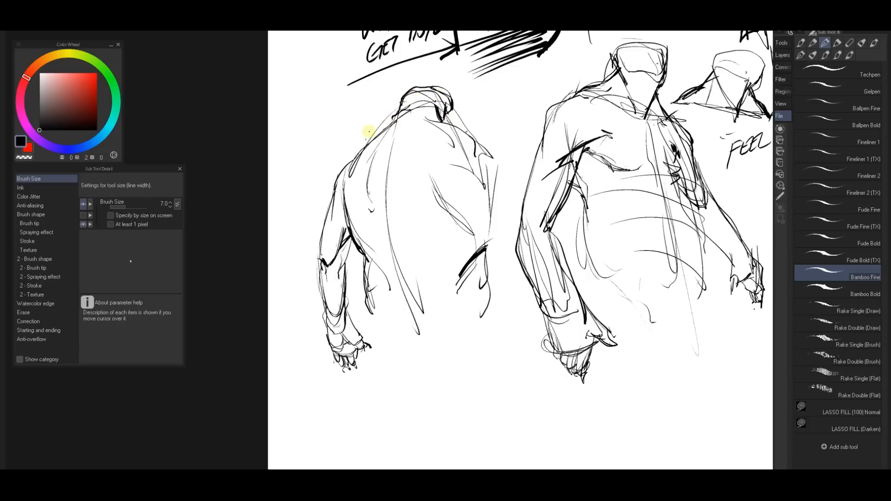
{"action": "left_click_drag", "start_coordinate": [358, 155], "coordinate": [398, 108]}
{"action": "key", "text": "ctrl+z"}
{"action": "mouse_move", "coordinate": [365, 139]}
{"action": "left_mouse_down"}
{"action": "mouse_move", "coordinate": [349, 168]}
{"action": "mouse_move", "coordinate": [399, 117]}
{"action": "left_mouse_up"}
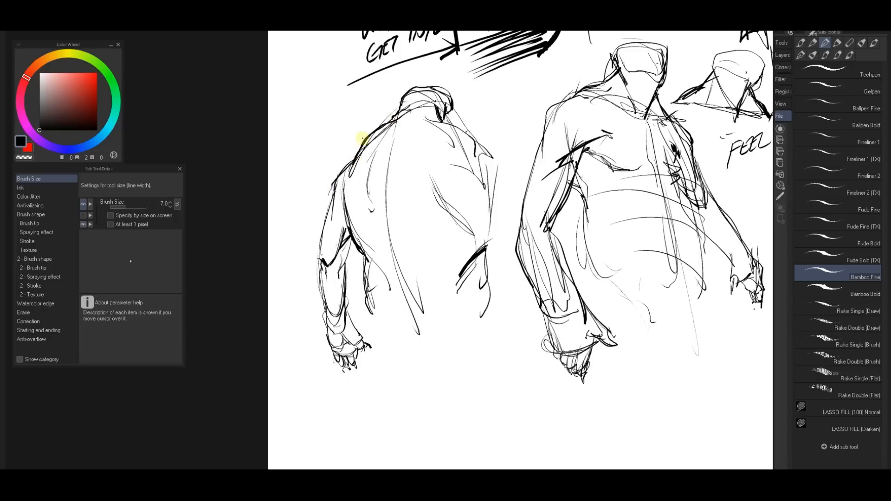
{"action": "key", "text": "ctrl+z"}
Draw a small arrow below the FEEL label and start a shoulder contour for a separate arm study beside it
{"action": "left_click_drag", "start_coordinate": [506, 270], "coordinate": [465, 249]}
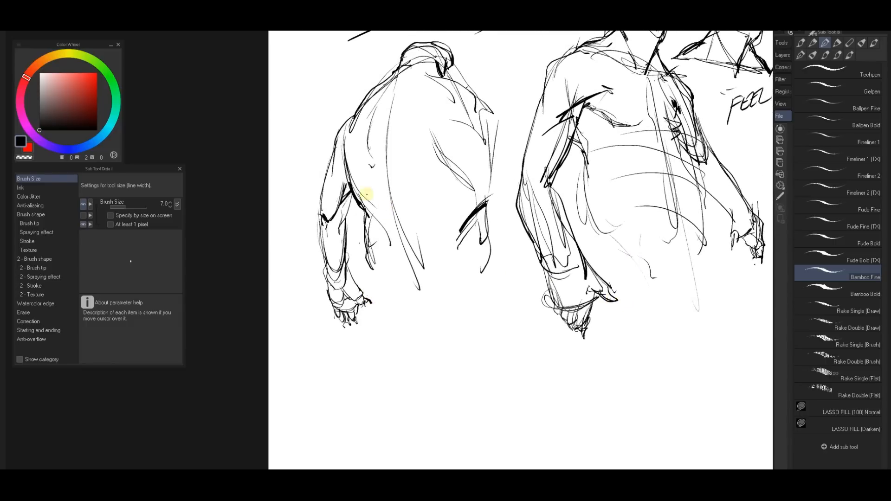
{"action": "left_click_drag", "start_coordinate": [546, 185], "coordinate": [385, 198]}
{"action": "left_click_drag", "start_coordinate": [688, 169], "coordinate": [602, 113]}
{"action": "left_click_drag", "start_coordinate": [610, 169], "coordinate": [412, 145]}
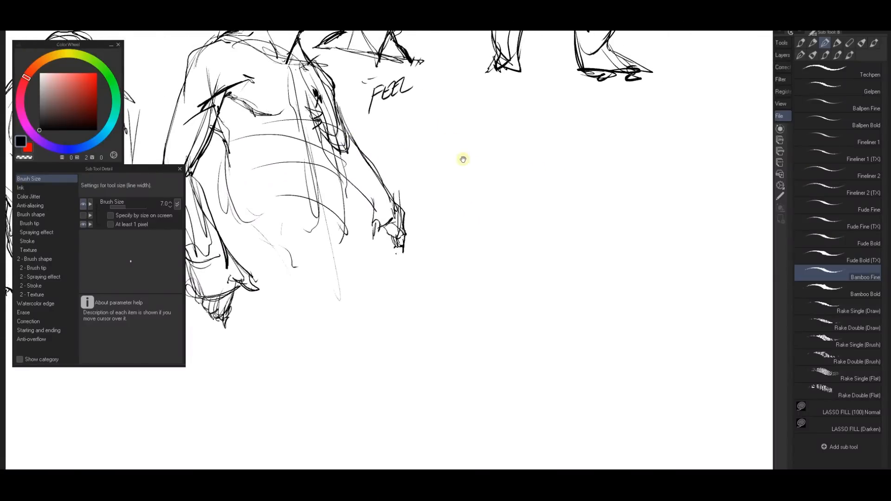
{"action": "mouse_move", "coordinate": [441, 103]}
{"action": "left_mouse_down"}
{"action": "mouse_move", "coordinate": [475, 158]}
{"action": "mouse_move", "coordinate": [700, 169]}
{"action": "left_mouse_up"}
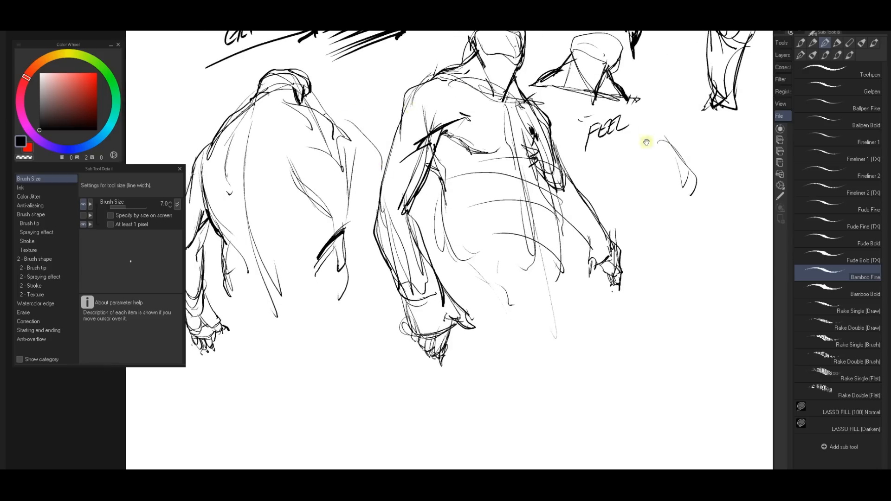
{"action": "mouse_move", "coordinate": [646, 141]}
{"action": "left_mouse_down"}
{"action": "mouse_move", "coordinate": [438, 147]}
{"action": "mouse_move", "coordinate": [485, 148]}
{"action": "left_mouse_up"}
{"action": "left_click_drag", "start_coordinate": [472, 138], "coordinate": [470, 164]}
{"action": "left_click_drag", "start_coordinate": [540, 167], "coordinate": [475, 151]}
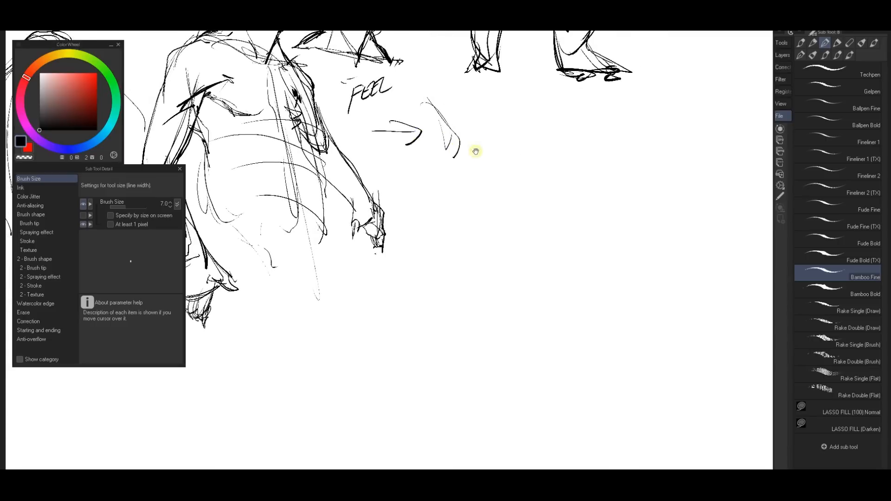
{"action": "key", "text": "ctrl+z"}
{"action": "key", "text": "ctrl+z"}
{"action": "mouse_move", "coordinate": [364, 122]}
{"action": "left_mouse_down"}
{"action": "mouse_move", "coordinate": [385, 125]}
{"action": "mouse_move", "coordinate": [377, 132]}
{"action": "left_mouse_up"}
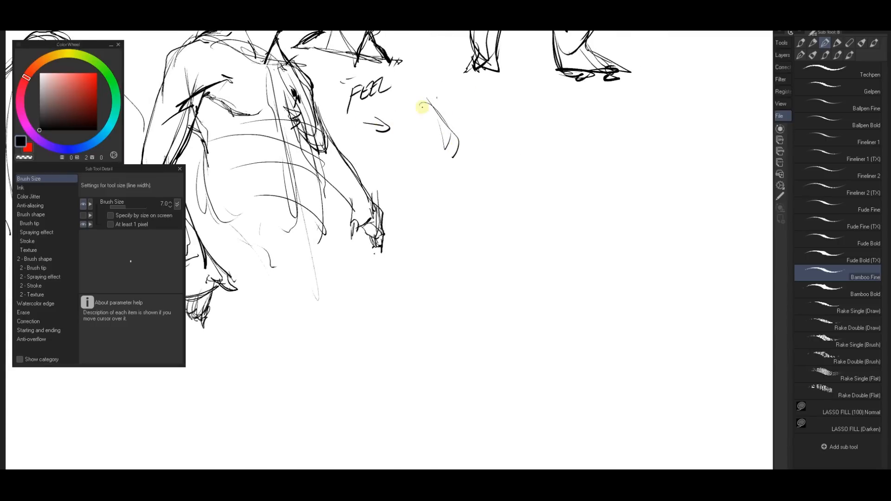
Sketch the arm study's shoulder and long, slightly curved upper-arm contours down to the elbow
{"action": "left_click_drag", "start_coordinate": [423, 103], "coordinate": [457, 157]}
{"action": "mouse_move", "coordinate": [396, 134]}
{"action": "left_mouse_down"}
{"action": "mouse_move", "coordinate": [416, 147]}
{"action": "mouse_move", "coordinate": [431, 164]}
{"action": "left_mouse_up"}
{"action": "left_click_drag", "start_coordinate": [438, 181], "coordinate": [464, 241]}
{"action": "mouse_move", "coordinate": [423, 140]}
{"action": "left_mouse_down"}
{"action": "mouse_move", "coordinate": [455, 255]}
{"action": "mouse_move", "coordinate": [458, 156]}
{"action": "left_mouse_up"}
{"action": "mouse_move", "coordinate": [443, 135]}
{"action": "left_mouse_down"}
{"action": "mouse_move", "coordinate": [474, 250]}
{"action": "mouse_move", "coordinate": [454, 151]}
{"action": "mouse_move", "coordinate": [491, 246]}
{"action": "left_mouse_up"}
{"action": "key", "text": "ctrl+z"}
{"action": "key", "text": "ctrl+z"}
{"action": "left_click_drag", "start_coordinate": [474, 207], "coordinate": [511, 259]}
{"action": "left_click_drag", "start_coordinate": [455, 265], "coordinate": [427, 200]}
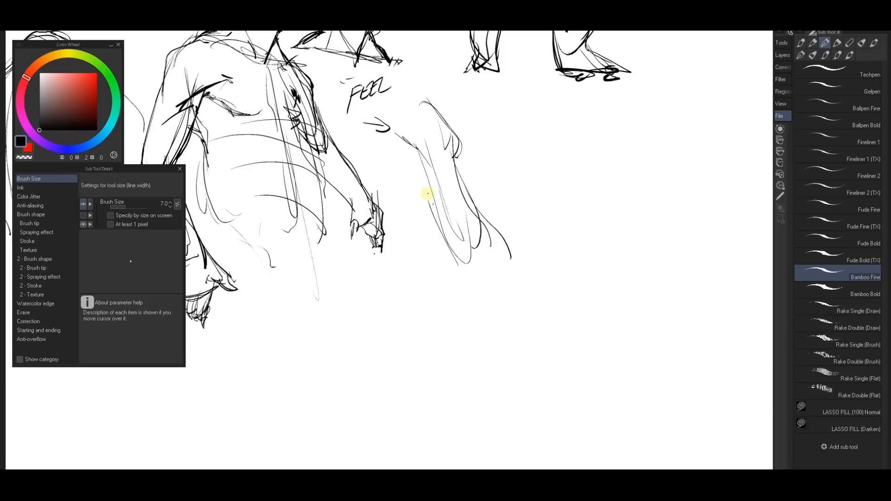
{"action": "key", "text": "ctrl+z"}
Outline the forearm tapering diagonally from the elbow to the wrist, and restate the rounded shoulder of the arm study
{"action": "mouse_move", "coordinate": [444, 199]}
{"action": "left_mouse_down"}
{"action": "mouse_move", "coordinate": [475, 249]}
{"action": "mouse_move", "coordinate": [455, 238]}
{"action": "mouse_move", "coordinate": [481, 254]}
{"action": "mouse_move", "coordinate": [485, 247]}
{"action": "mouse_move", "coordinate": [483, 258]}
{"action": "mouse_move", "coordinate": [449, 233]}
{"action": "mouse_move", "coordinate": [448, 247]}
{"action": "mouse_move", "coordinate": [454, 242]}
{"action": "mouse_move", "coordinate": [483, 288]}
{"action": "left_mouse_up"}
{"action": "left_click_drag", "start_coordinate": [483, 225], "coordinate": [534, 332]}
{"action": "left_click_drag", "start_coordinate": [509, 254], "coordinate": [544, 328]}
{"action": "mouse_move", "coordinate": [516, 145]}
{"action": "left_mouse_down"}
{"action": "mouse_move", "coordinate": [488, 175]}
{"action": "mouse_move", "coordinate": [512, 172]}
{"action": "left_mouse_up"}
{"action": "key", "text": "ctrl+z"}
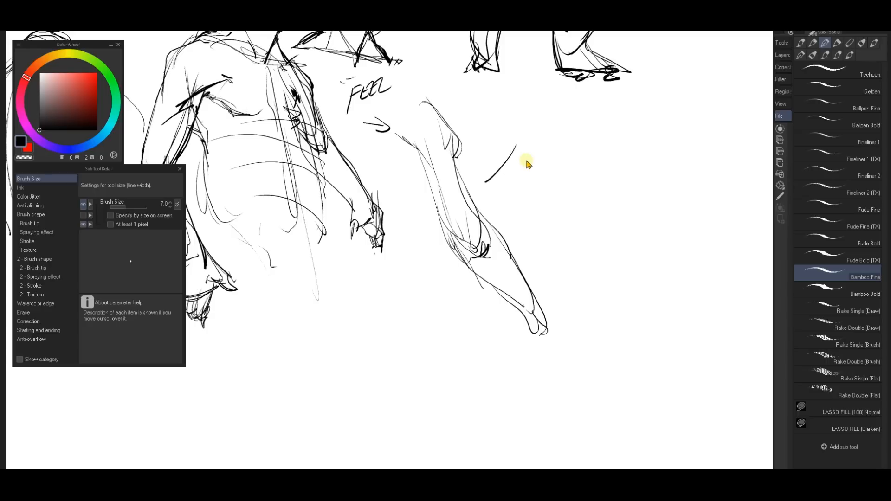
{"action": "key", "text": "ctrl+z"}
{"action": "mouse_move", "coordinate": [426, 109]}
{"action": "left_mouse_down"}
{"action": "mouse_move", "coordinate": [436, 135]}
{"action": "mouse_move", "coordinate": [452, 133]}
{"action": "mouse_move", "coordinate": [434, 112]}
{"action": "mouse_move", "coordinate": [459, 172]}
{"action": "left_mouse_up"}
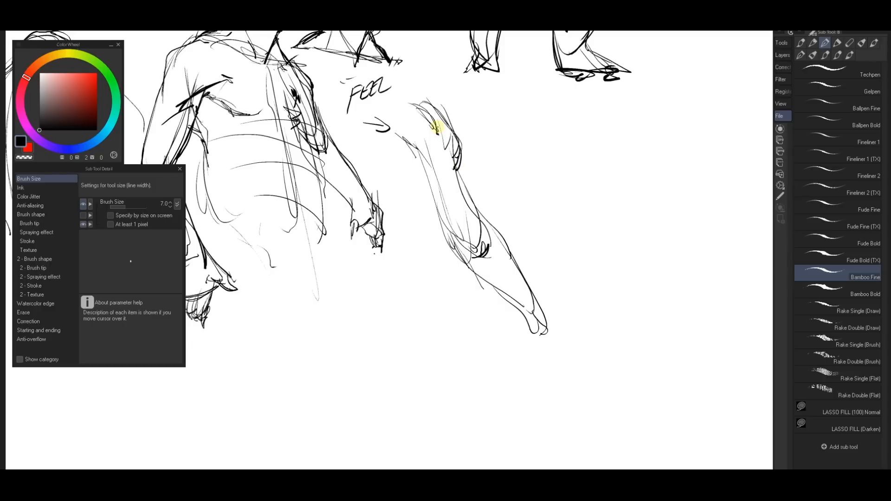
Erase the rough end of the forearm and replace it with a wrist, a hand block, small fingers and a thumb
{"action": "left_click_drag", "start_coordinate": [507, 272], "coordinate": [482, 223]}
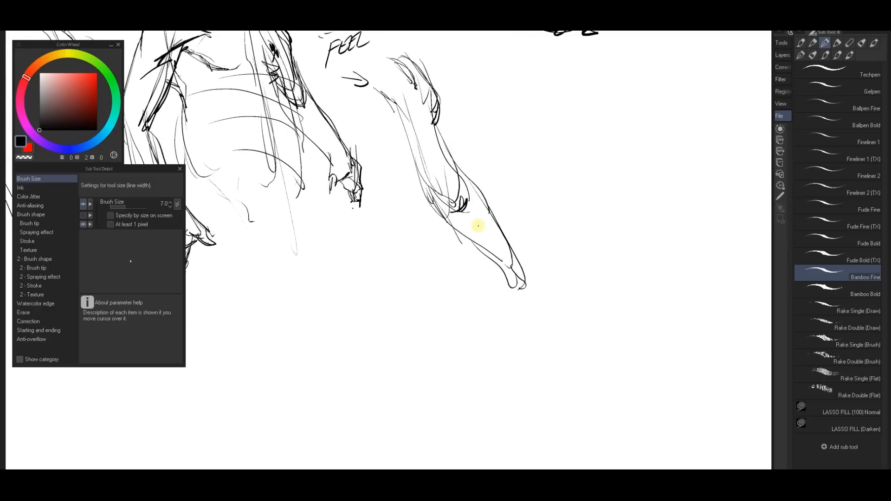
{"action": "left_click_drag", "start_coordinate": [515, 186], "coordinate": [511, 183]}
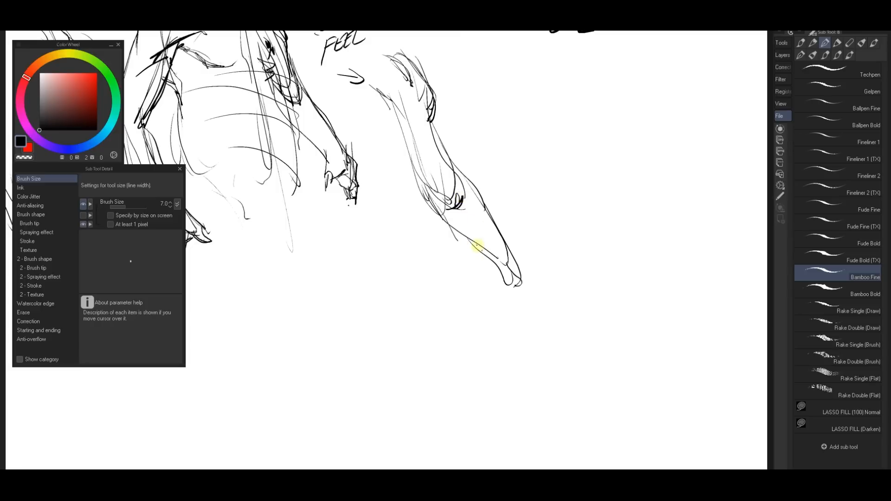
{"action": "mouse_move", "coordinate": [508, 251]}
{"action": "left_mouse_down"}
{"action": "mouse_move", "coordinate": [490, 254]}
{"action": "mouse_move", "coordinate": [497, 232]}
{"action": "left_mouse_up"}
{"action": "key", "text": "e"}
{"action": "mouse_move", "coordinate": [510, 283]}
{"action": "left_mouse_down"}
{"action": "mouse_move", "coordinate": [529, 280]}
{"action": "mouse_move", "coordinate": [513, 288]}
{"action": "mouse_move", "coordinate": [504, 235]}
{"action": "mouse_move", "coordinate": [496, 258]}
{"action": "mouse_move", "coordinate": [516, 266]}
{"action": "mouse_move", "coordinate": [511, 293]}
{"action": "mouse_move", "coordinate": [512, 271]}
{"action": "left_mouse_up"}
{"action": "key", "text": "p"}
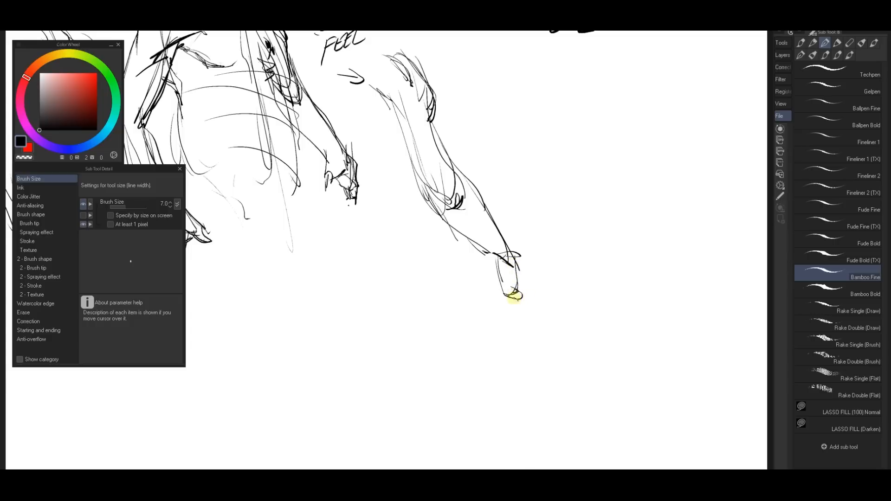
{"action": "left_click_drag", "start_coordinate": [520, 295], "coordinate": [526, 312]}
{"action": "key", "text": "ctrl+z"}
{"action": "left_click_drag", "start_coordinate": [491, 254], "coordinate": [487, 279]}
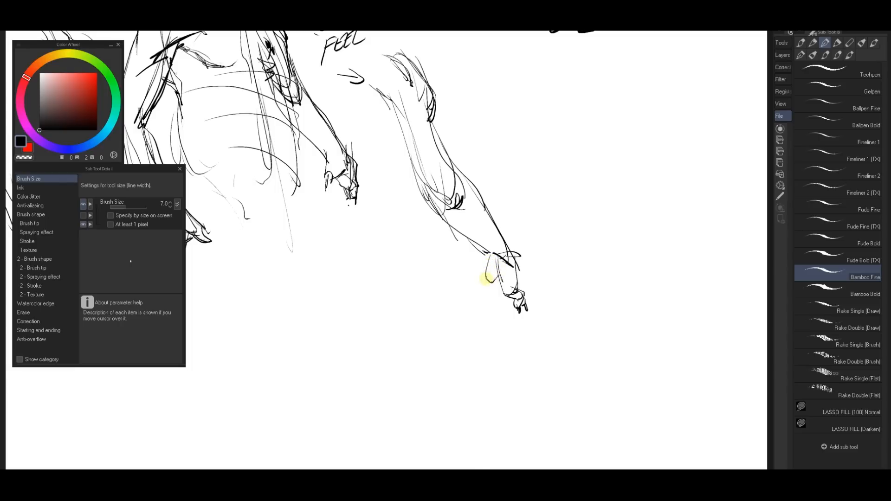
{"action": "left_click_drag", "start_coordinate": [487, 281], "coordinate": [484, 293]}
Darken the arm study's wrist and elbow crease, and restate the torso-facing contour of its upper arm
{"action": "left_click_drag", "start_coordinate": [541, 259], "coordinate": [555, 285]}
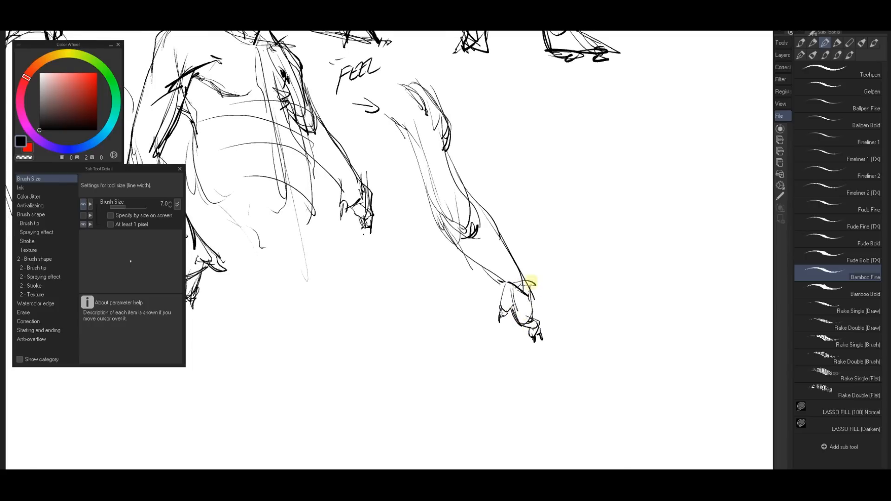
{"action": "mouse_move", "coordinate": [513, 260]}
{"action": "left_mouse_down"}
{"action": "mouse_move", "coordinate": [524, 296]}
{"action": "mouse_move", "coordinate": [512, 253]}
{"action": "left_mouse_up"}
{"action": "left_click_drag", "start_coordinate": [463, 227], "coordinate": [476, 216]}
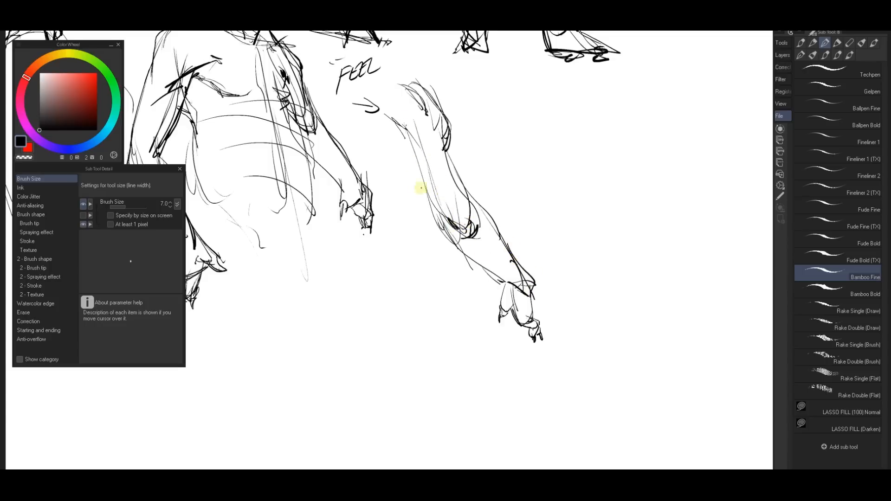
{"action": "left_click_drag", "start_coordinate": [407, 138], "coordinate": [446, 235]}
{"action": "key", "text": "ctrl+z"}
{"action": "mouse_move", "coordinate": [403, 122]}
{"action": "left_mouse_down"}
{"action": "mouse_move", "coordinate": [439, 225]}
{"action": "mouse_move", "coordinate": [412, 255]}
{"action": "mouse_move", "coordinate": [434, 228]}
{"action": "left_mouse_up"}
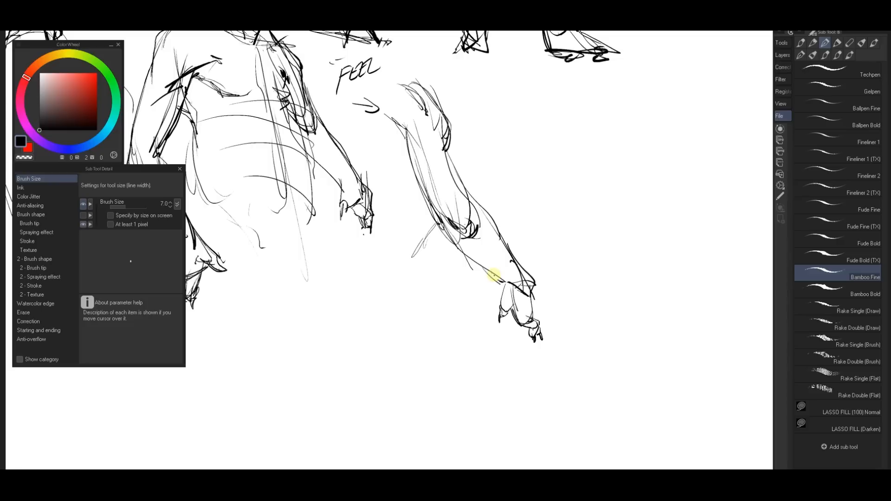
Reinforce both sides of the arm study's forearm with heavier contour strokes between elbow and wrist
{"action": "left_click_drag", "start_coordinate": [483, 267], "coordinate": [502, 296]}
{"action": "left_click_drag", "start_coordinate": [500, 267], "coordinate": [462, 248]}
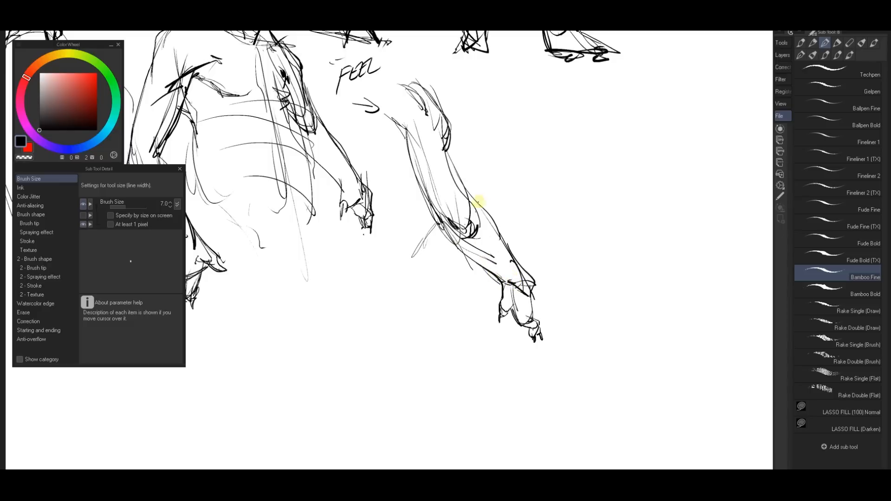
{"action": "left_click_drag", "start_coordinate": [476, 203], "coordinate": [501, 250]}
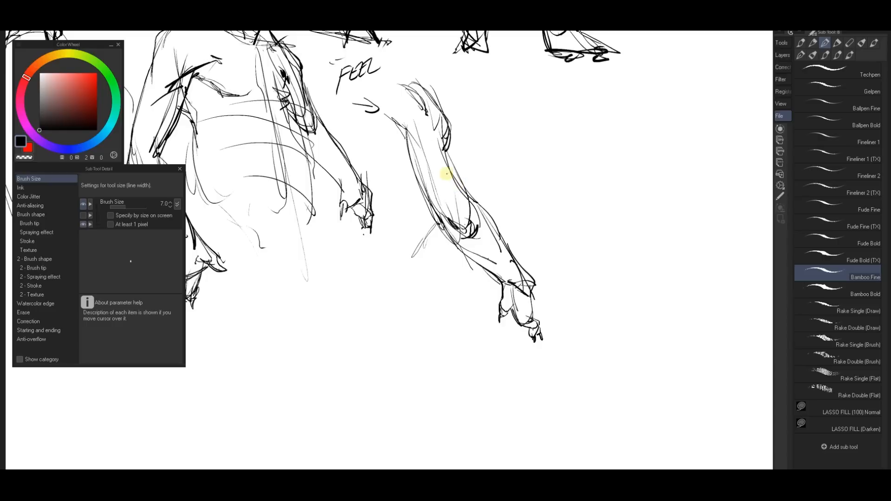
Erase the torso-facing contour and construction lines of the upper arm, and redraw that side as a cleaner line from armpit to elbow
{"action": "left_click_drag", "start_coordinate": [407, 135], "coordinate": [439, 224]}
{"action": "key", "text": "ctrl+z"}
{"action": "key", "text": "e"}
{"action": "mouse_move", "coordinate": [419, 194]}
{"action": "left_mouse_down"}
{"action": "mouse_move", "coordinate": [412, 140]}
{"action": "mouse_move", "coordinate": [434, 206]}
{"action": "left_mouse_up"}
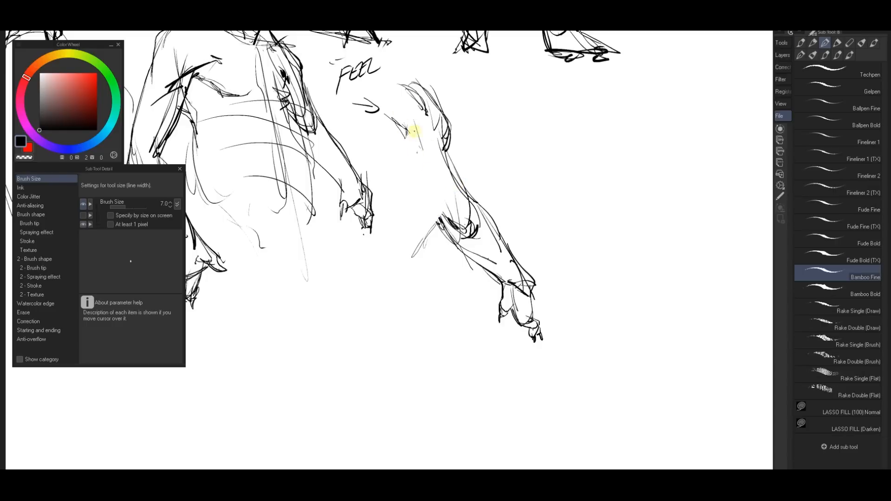
{"action": "key", "text": "p"}
{"action": "left_click_drag", "start_coordinate": [415, 146], "coordinate": [430, 190]}
{"action": "left_click_drag", "start_coordinate": [418, 145], "coordinate": [440, 222]}
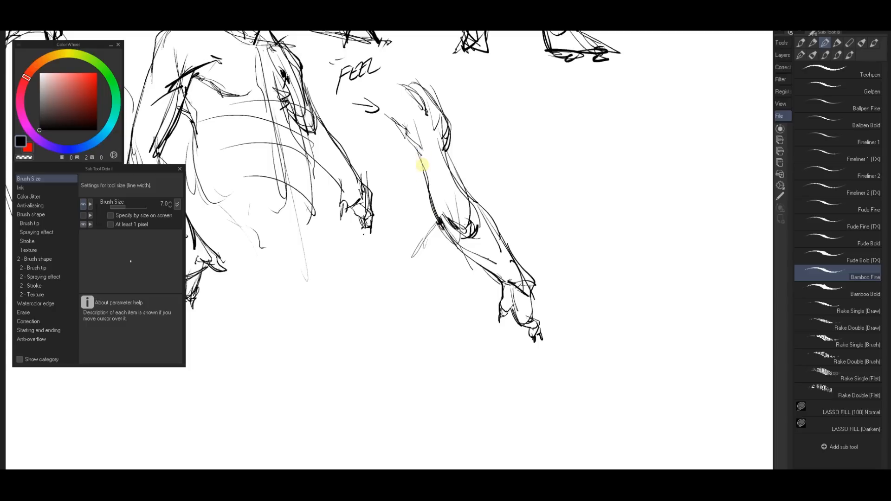
{"action": "key", "text": "ctrl+z"}
{"action": "mouse_move", "coordinate": [402, 131]}
{"action": "left_mouse_down"}
{"action": "mouse_move", "coordinate": [422, 157]}
{"action": "mouse_move", "coordinate": [422, 131]}
{"action": "mouse_move", "coordinate": [425, 179]}
{"action": "left_mouse_up"}
{"action": "left_click_drag", "start_coordinate": [422, 131], "coordinate": [425, 181]}
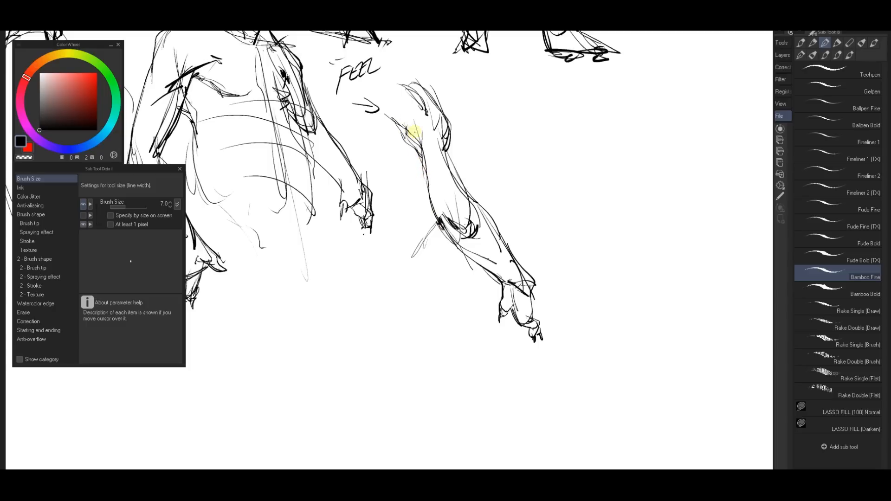
{"action": "left_click_drag", "start_coordinate": [415, 132], "coordinate": [422, 150]}
Darken the arm study's outer contour from shoulder to elbow and erase stray lines inside the upper arm
{"action": "mouse_move", "coordinate": [407, 83]}
{"action": "left_mouse_down"}
{"action": "mouse_move", "coordinate": [443, 119]}
{"action": "mouse_move", "coordinate": [428, 116]}
{"action": "mouse_move", "coordinate": [406, 88]}
{"action": "mouse_move", "coordinate": [428, 118]}
{"action": "mouse_move", "coordinate": [434, 95]}
{"action": "mouse_move", "coordinate": [483, 214]}
{"action": "left_mouse_up"}
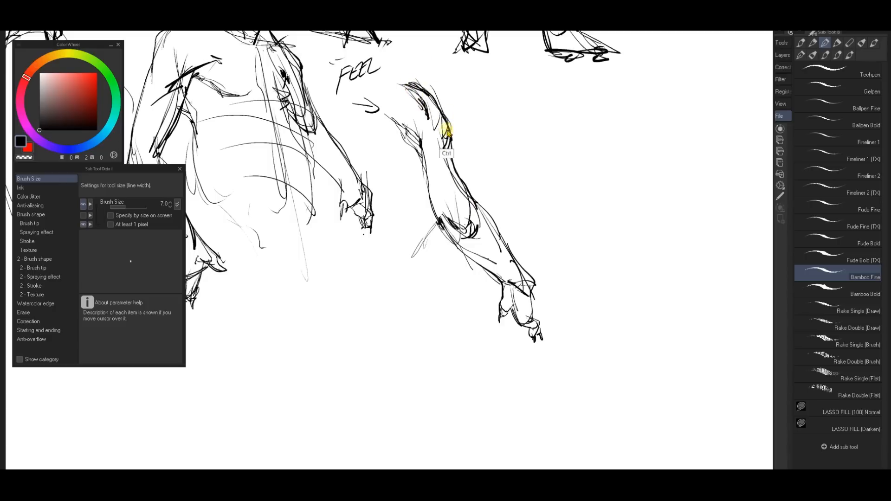
{"action": "key", "text": "ctrl+z"}
{"action": "left_click_drag", "start_coordinate": [447, 131], "coordinate": [479, 211]}
{"action": "key", "text": "e"}
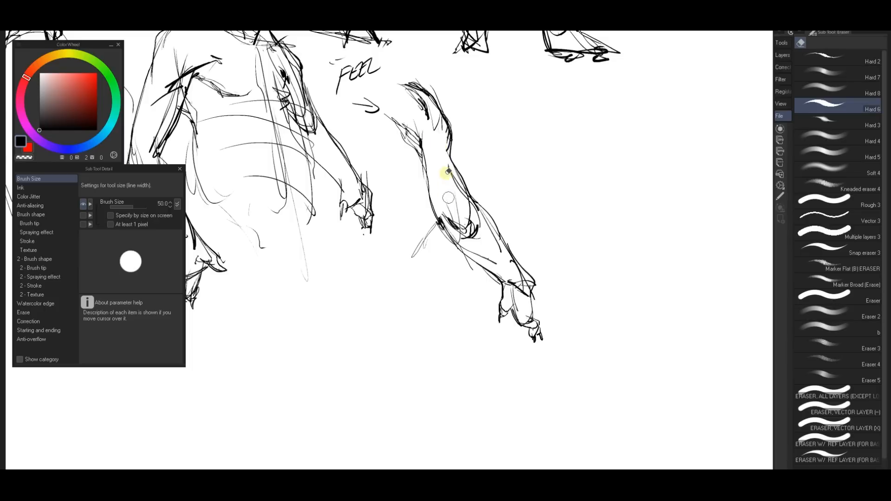
{"action": "left_click_drag", "start_coordinate": [448, 169], "coordinate": [457, 201]}
{"action": "key", "text": "p"}
{"action": "key", "text": "e"}
{"action": "key", "text": "p"}
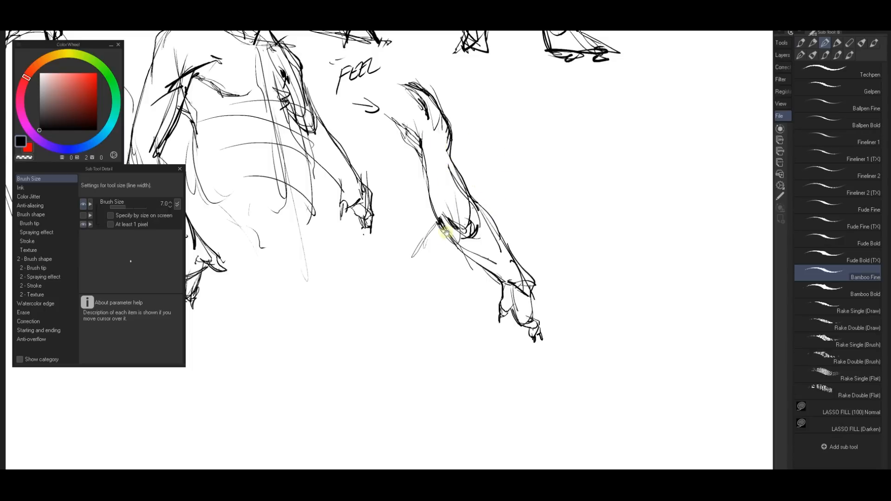
Handwrite the quoted note "DOWNLOADING INFORMATION" beside the arm study's shoulder
{"action": "left_click_drag", "start_coordinate": [446, 233], "coordinate": [559, 279]}
{"action": "left_click_drag", "start_coordinate": [423, 187], "coordinate": [499, 140]}
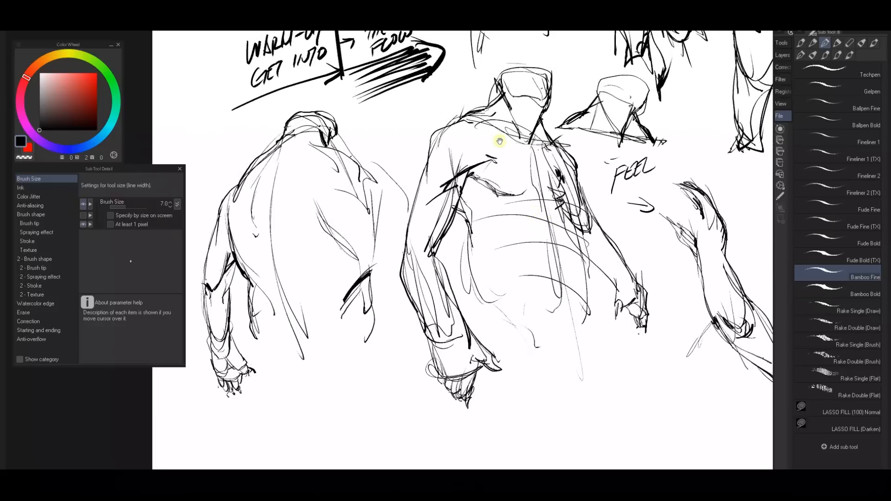
{"action": "mouse_move", "coordinate": [621, 177]}
{"action": "left_mouse_down"}
{"action": "mouse_move", "coordinate": [560, 215]}
{"action": "mouse_move", "coordinate": [481, 134]}
{"action": "mouse_move", "coordinate": [456, 128]}
{"action": "mouse_move", "coordinate": [504, 142]}
{"action": "mouse_move", "coordinate": [548, 130]}
{"action": "left_mouse_up"}
{"action": "left_click_drag", "start_coordinate": [547, 127], "coordinate": [576, 114]}
{"action": "left_click_drag", "start_coordinate": [580, 107], "coordinate": [580, 113]}
{"action": "left_click_drag", "start_coordinate": [510, 159], "coordinate": [478, 167]}
{"action": "mouse_move", "coordinate": [481, 156]}
{"action": "left_mouse_down"}
{"action": "mouse_move", "coordinate": [480, 165]}
{"action": "mouse_move", "coordinate": [514, 145]}
{"action": "left_mouse_up"}
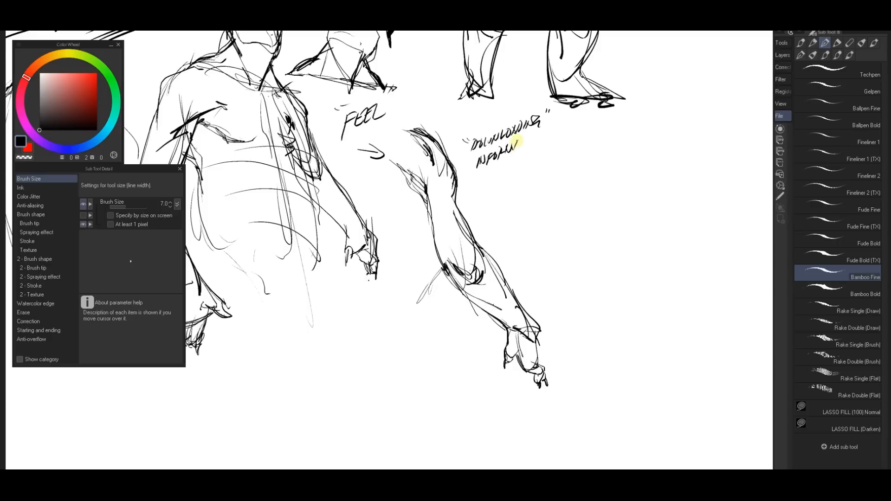
{"action": "left_click_drag", "start_coordinate": [527, 139], "coordinate": [542, 117]}
{"action": "left_click_drag", "start_coordinate": [495, 187], "coordinate": [536, 143]}
Handwrite "MUSCLE MEMORY GETS UPDATED" under the information note and mark its left edge with a slanted double stroke
{"action": "left_click_drag", "start_coordinate": [541, 284], "coordinate": [567, 301]}
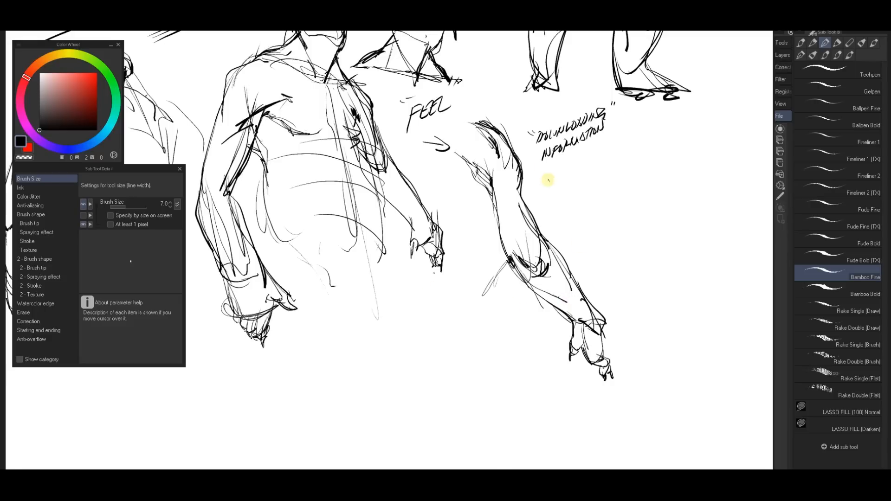
{"action": "left_click_drag", "start_coordinate": [557, 173], "coordinate": [582, 166]}
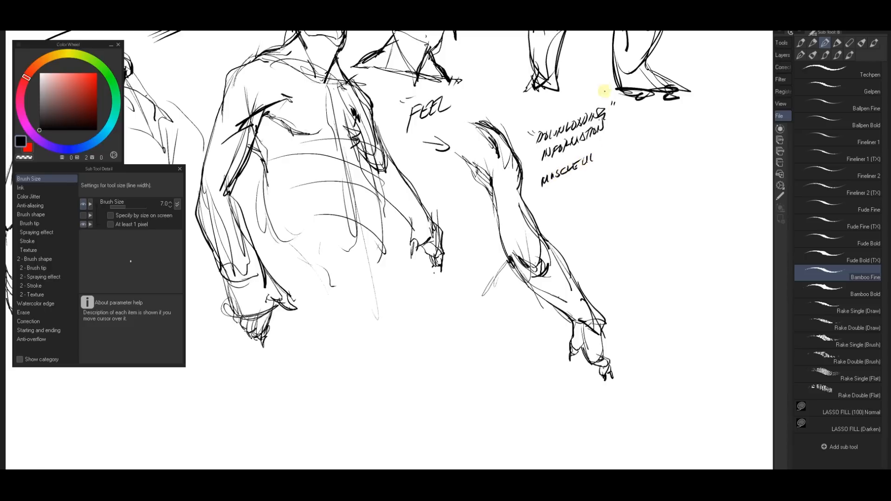
{"action": "key", "text": "ctrl+z"}
{"action": "mouse_move", "coordinate": [546, 201]}
{"action": "left_mouse_down"}
{"action": "mouse_move", "coordinate": [551, 186]}
{"action": "mouse_move", "coordinate": [557, 199]}
{"action": "mouse_move", "coordinate": [557, 185]}
{"action": "mouse_move", "coordinate": [610, 155]}
{"action": "mouse_move", "coordinate": [610, 162]}
{"action": "left_mouse_up"}
{"action": "left_click_drag", "start_coordinate": [607, 164], "coordinate": [607, 173]}
{"action": "left_click_drag", "start_coordinate": [616, 159], "coordinate": [611, 171]}
{"action": "left_click_drag", "start_coordinate": [556, 204], "coordinate": [561, 216]}
{"action": "left_click_drag", "start_coordinate": [562, 203], "coordinate": [589, 200]}
{"action": "left_click_drag", "start_coordinate": [590, 189], "coordinate": [590, 198]}
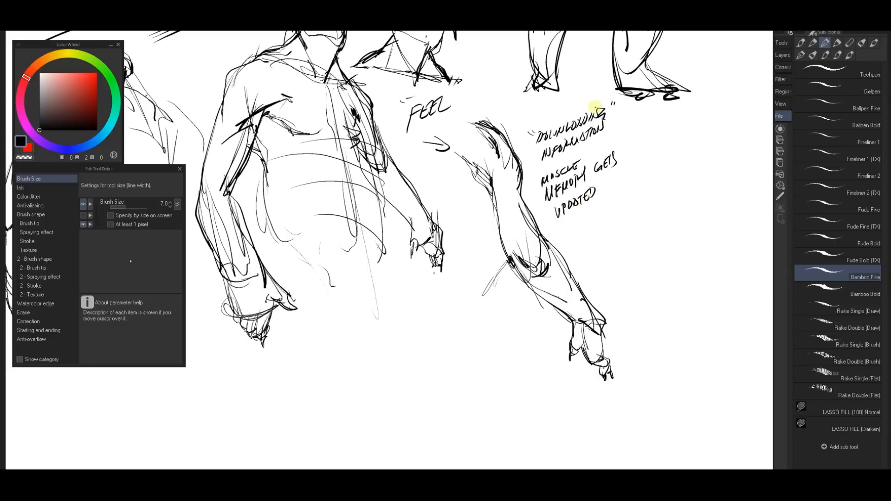
{"action": "left_click_drag", "start_coordinate": [534, 179], "coordinate": [552, 228]}
{"action": "left_click_drag", "start_coordinate": [540, 181], "coordinate": [553, 226]}
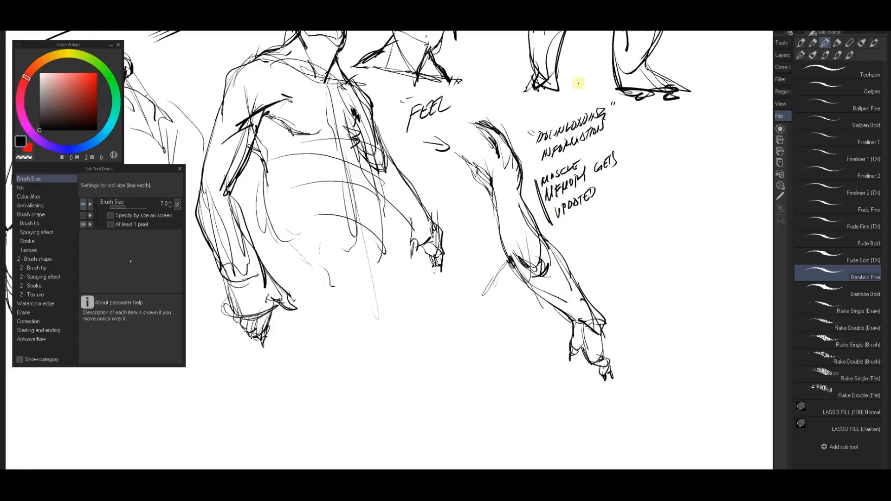
{"action": "left_click_drag", "start_coordinate": [637, 216], "coordinate": [596, 292]}
{"action": "mouse_move", "coordinate": [593, 277]}
{"action": "left_mouse_down"}
{"action": "mouse_move", "coordinate": [613, 292]}
{"action": "mouse_move", "coordinate": [624, 289]}
{"action": "left_mouse_up"}
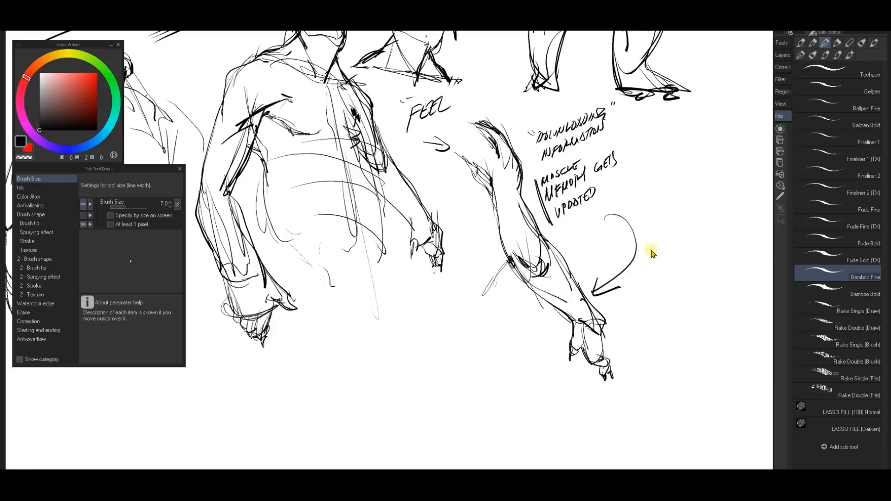
{"action": "key", "text": "ctrl+z"}
{"action": "key", "text": "ctrl+z"}
{"action": "scroll", "coordinate": [644, 275], "scroll_direction": "down", "scroll_amount": 5}
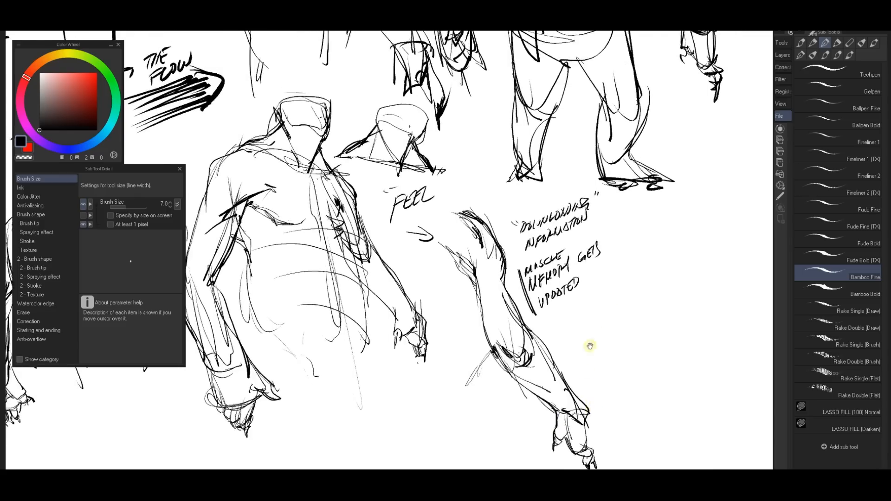
{"action": "mouse_move", "coordinate": [512, 374]}
{"action": "left_mouse_down"}
{"action": "mouse_move", "coordinate": [543, 357]}
{"action": "mouse_move", "coordinate": [556, 329]}
{"action": "left_mouse_up"}
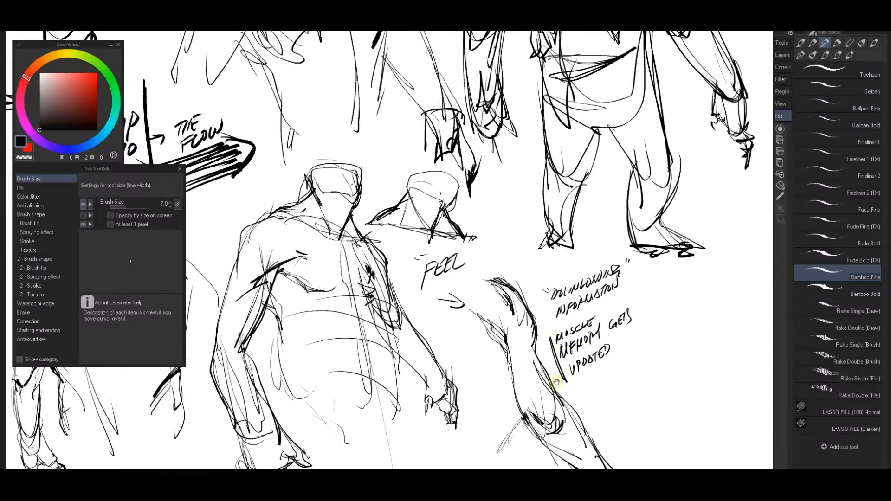
{"action": "mouse_move", "coordinate": [557, 383]}
{"action": "left_mouse_down"}
{"action": "mouse_move", "coordinate": [607, 344]}
{"action": "mouse_move", "coordinate": [609, 310]}
{"action": "left_mouse_up"}
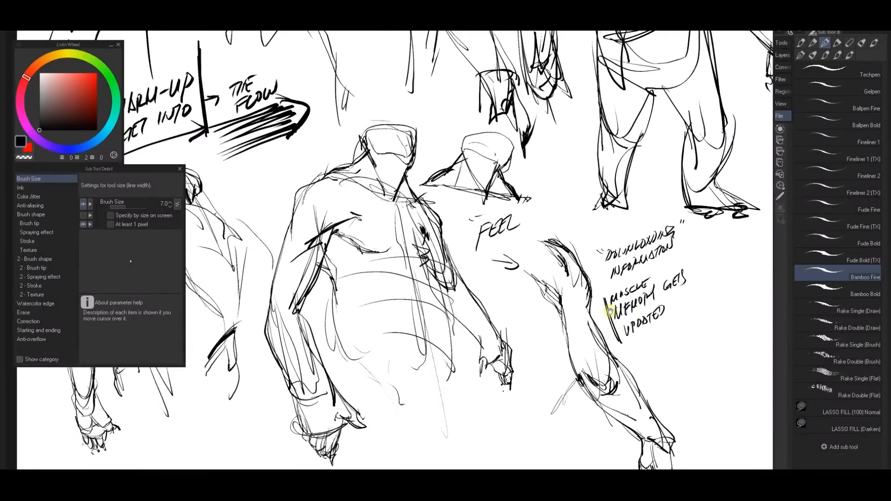
{"action": "mouse_move", "coordinate": [588, 386]}
{"action": "left_mouse_down"}
{"action": "mouse_move", "coordinate": [587, 326]}
{"action": "mouse_move", "coordinate": [517, 319]}
{"action": "left_mouse_up"}
{"action": "left_click_drag", "start_coordinate": [432, 318], "coordinate": [547, 321]}
{"action": "left_click_drag", "start_coordinate": [437, 301], "coordinate": [531, 242]}
{"action": "left_click_drag", "start_coordinate": [585, 268], "coordinate": [659, 237]}
{"action": "left_click_drag", "start_coordinate": [333, 201], "coordinate": [253, 246]}
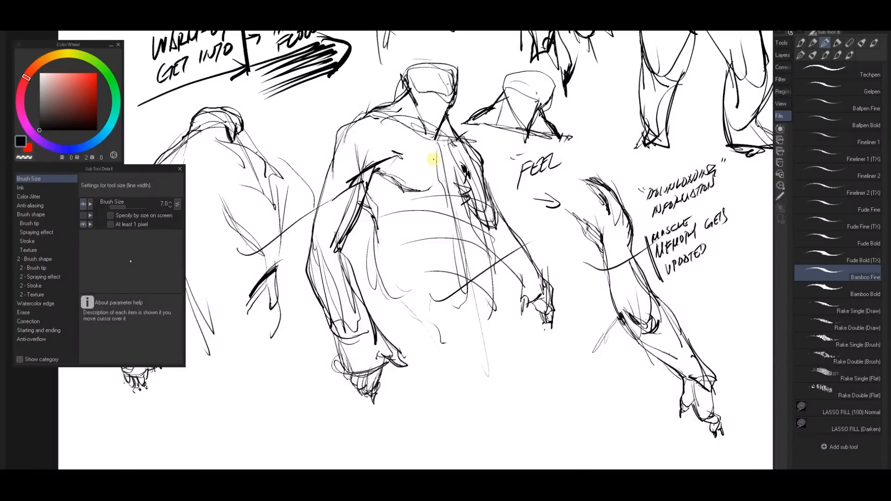
{"action": "key", "text": "ctrl+z"}
{"action": "key", "text": "ctrl+z"}
{"action": "key", "text": "ctrl+z"}
{"action": "key", "text": "ctrl+z"}
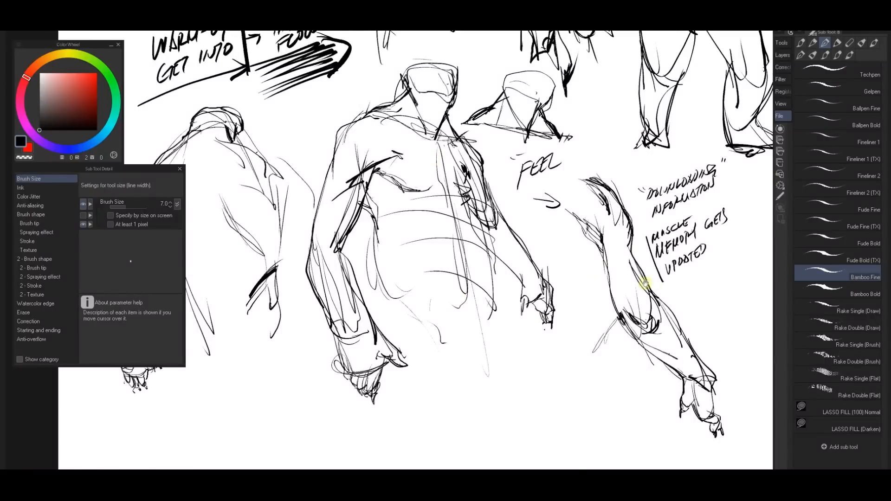
Underline MUSCLE and MEMORY in the note and link them with a curved line to a handwritten "(HAND)" remark
{"action": "left_click_drag", "start_coordinate": [645, 283], "coordinate": [541, 292]}
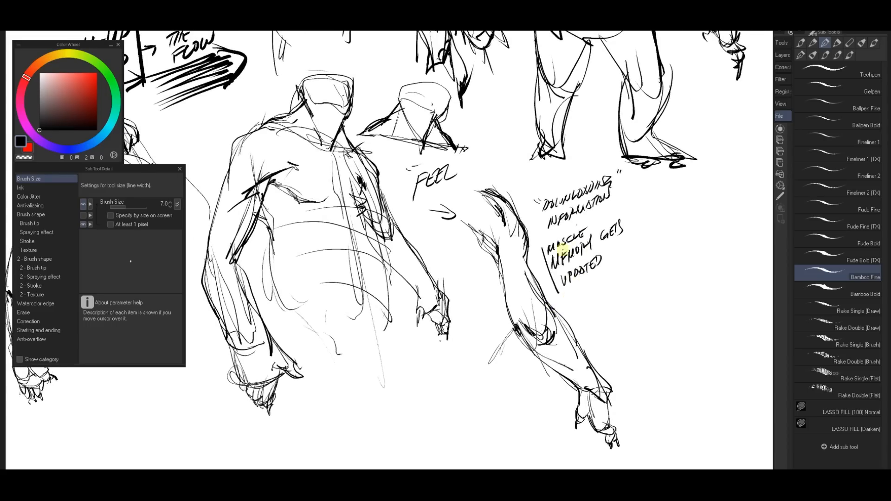
{"action": "left_click_drag", "start_coordinate": [547, 253], "coordinate": [581, 241]}
{"action": "left_click_drag", "start_coordinate": [549, 278], "coordinate": [588, 249]}
{"action": "left_click", "coordinate": [626, 223]}
{"action": "mouse_move", "coordinate": [595, 225]}
{"action": "left_mouse_down"}
{"action": "mouse_move", "coordinate": [627, 199]}
{"action": "mouse_move", "coordinate": [626, 210]}
{"action": "left_mouse_up"}
{"action": "left_click_drag", "start_coordinate": [634, 195], "coordinate": [638, 206]}
{"action": "left_click_drag", "start_coordinate": [632, 201], "coordinate": [653, 211]}
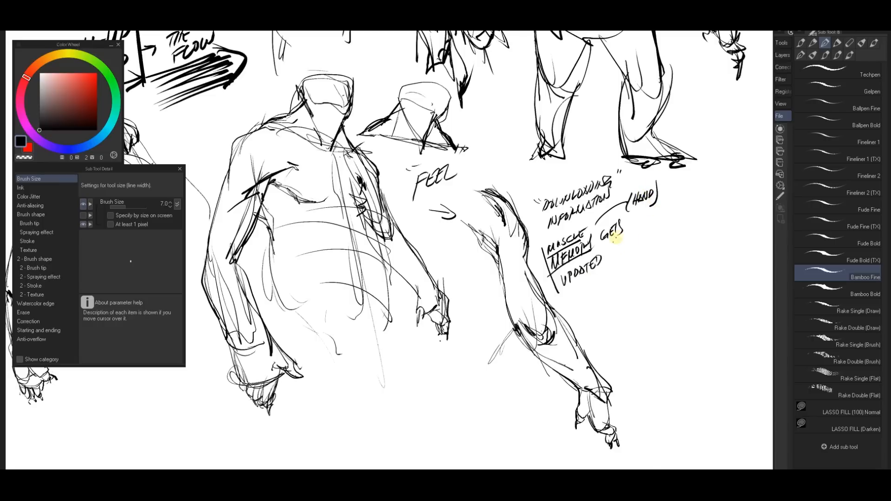
Underline GETS and UPDATED in the muscle memory note and end it with an exclamation mark
{"action": "left_click_drag", "start_coordinate": [602, 243], "coordinate": [622, 238]}
{"action": "mouse_move", "coordinate": [559, 289]}
{"action": "left_mouse_down"}
{"action": "mouse_move", "coordinate": [615, 265]}
{"action": "mouse_move", "coordinate": [584, 240]}
{"action": "mouse_move", "coordinate": [529, 262]}
{"action": "mouse_move", "coordinate": [530, 274]}
{"action": "left_mouse_up"}
{"action": "left_click", "coordinate": [530, 282]}
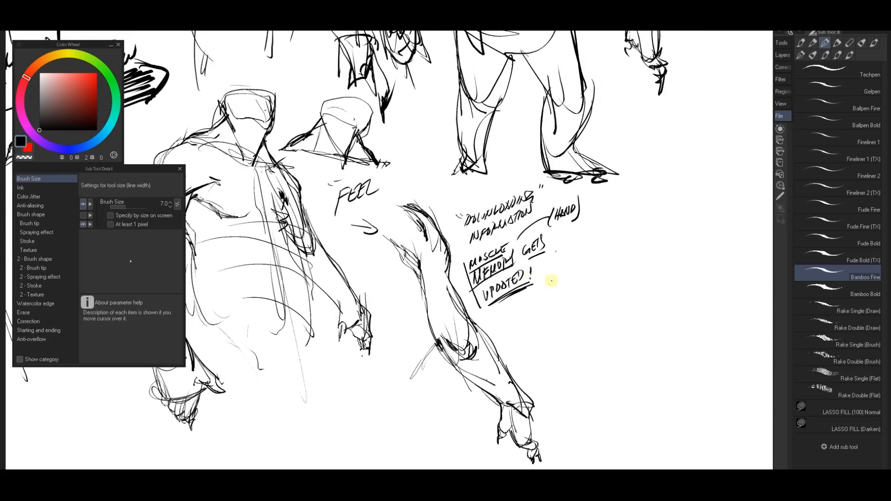
Start a lower-body study in the empty space right of the notes with light curved strokes running from hip to crotch
{"action": "mouse_move", "coordinate": [566, 297]}
{"action": "left_mouse_down"}
{"action": "mouse_move", "coordinate": [579, 351]}
{"action": "mouse_move", "coordinate": [537, 402]}
{"action": "mouse_move", "coordinate": [478, 385]}
{"action": "left_mouse_up"}
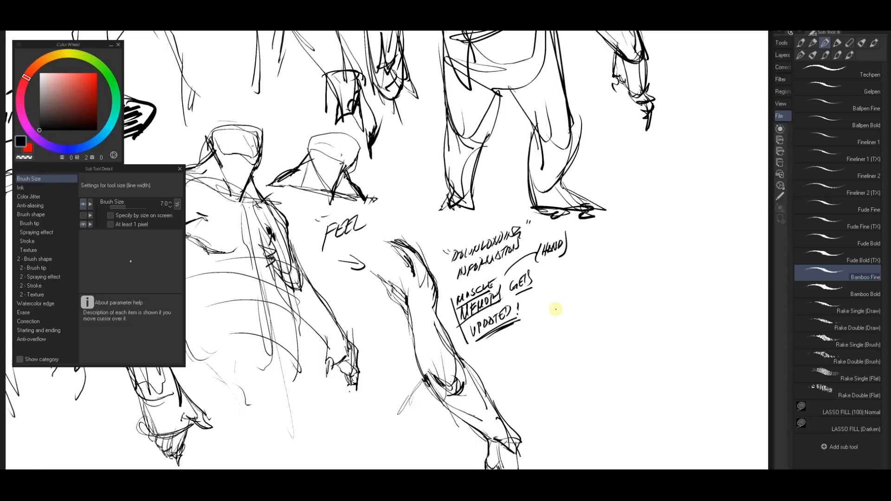
{"action": "mouse_move", "coordinate": [580, 265]}
{"action": "left_mouse_down"}
{"action": "mouse_move", "coordinate": [527, 188]}
{"action": "mouse_move", "coordinate": [491, 201]}
{"action": "left_mouse_up"}
{"action": "left_click_drag", "start_coordinate": [536, 165], "coordinate": [530, 118]}
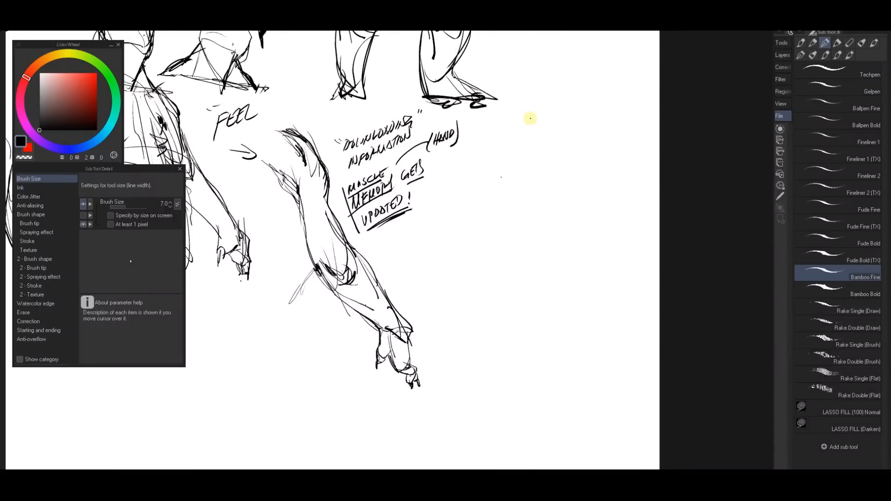
{"action": "left_click_drag", "start_coordinate": [513, 153], "coordinate": [524, 199]}
{"action": "left_click", "coordinate": [515, 111]}
{"action": "key", "text": "ctrl+z"}
{"action": "key", "text": "ctrl+z"}
{"action": "left_click_drag", "start_coordinate": [505, 136], "coordinate": [524, 150]}
{"action": "left_click", "coordinate": [526, 127]}
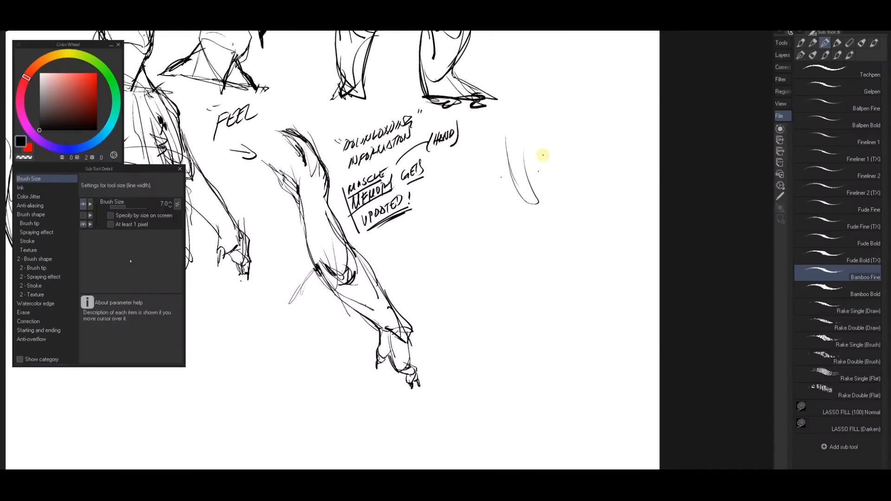
Draw a slanted line rising from the base of the curved hip strokes to shape the lower-body study's pelvis
{"action": "key", "text": "ctrl+z"}
{"action": "mouse_move", "coordinate": [520, 143]}
{"action": "left_mouse_down"}
{"action": "mouse_move", "coordinate": [537, 176]}
{"action": "mouse_move", "coordinate": [559, 141]}
{"action": "left_mouse_up"}
{"action": "key", "text": "ctrl+z"}
{"action": "key", "text": "ctrl+z"}
{"action": "left_click_drag", "start_coordinate": [538, 188], "coordinate": [558, 144]}
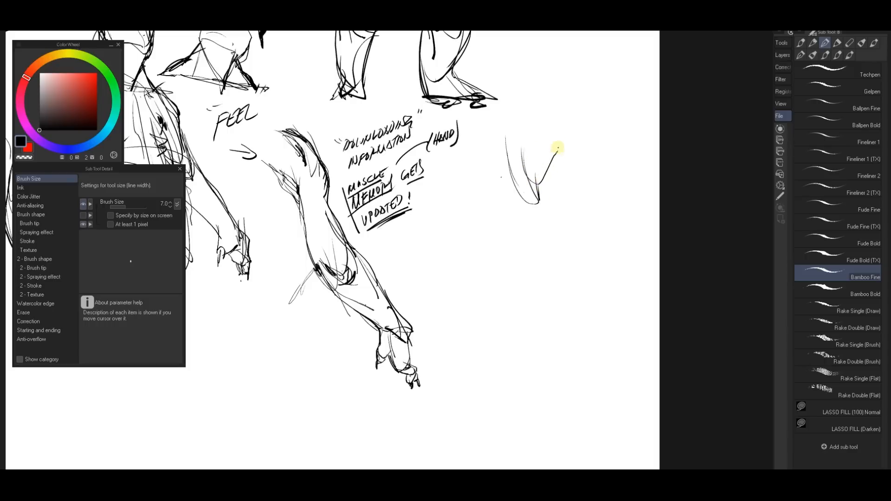
Draw the far-right waist and hip contour of the lower-body study and the groin crease leading down to the crotch
{"action": "mouse_move", "coordinate": [537, 187]}
{"action": "left_mouse_down"}
{"action": "mouse_move", "coordinate": [556, 204]}
{"action": "mouse_move", "coordinate": [589, 170]}
{"action": "mouse_move", "coordinate": [596, 115]}
{"action": "mouse_move", "coordinate": [593, 147]}
{"action": "left_mouse_up"}
{"action": "key", "text": "ctrl+z"}
{"action": "left_click_drag", "start_coordinate": [586, 112], "coordinate": [593, 163]}
{"action": "key", "text": "ctrl+z"}
{"action": "left_click_drag", "start_coordinate": [586, 86], "coordinate": [591, 161]}
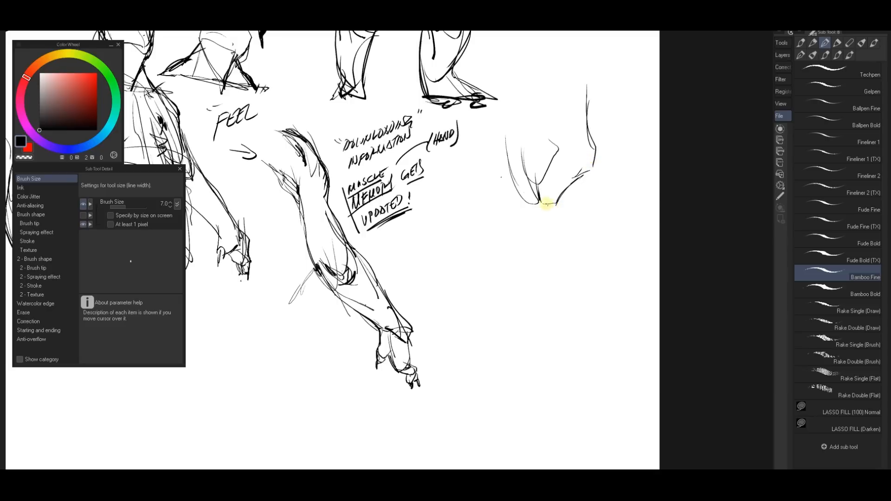
Draw the inner and outer contours of the right-hand thigh down to the knee, and add another curve at the opposite groin
{"action": "left_click_drag", "start_coordinate": [547, 204], "coordinate": [581, 245]}
{"action": "left_click_drag", "start_coordinate": [599, 144], "coordinate": [607, 208]}
{"action": "left_click_drag", "start_coordinate": [595, 149], "coordinate": [613, 259]}
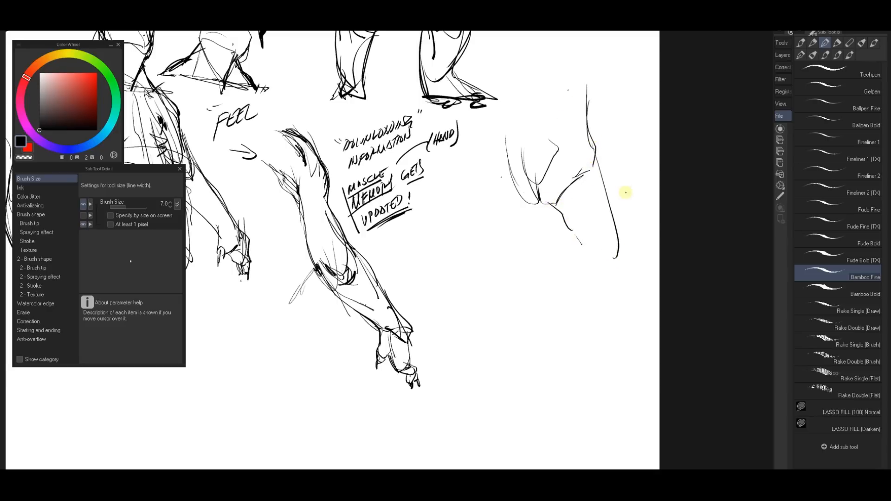
{"action": "left_click_drag", "start_coordinate": [573, 235], "coordinate": [574, 246]}
{"action": "left_click_drag", "start_coordinate": [513, 167], "coordinate": [541, 207]}
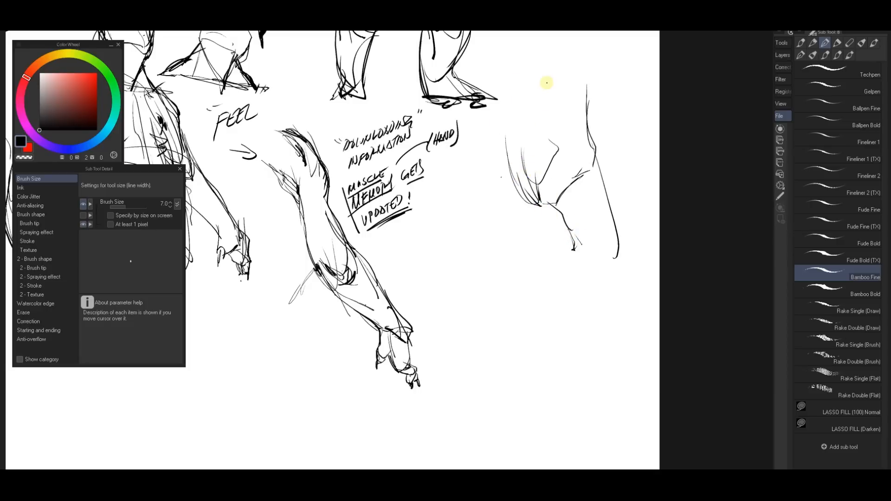
Draw the left-hand thigh's outer and inner contours from hip to knee, closing them with a short knee line
{"action": "left_click_drag", "start_coordinate": [510, 169], "coordinate": [509, 225]}
{"action": "key", "text": "ctrl+z"}
{"action": "mouse_move", "coordinate": [507, 178]}
{"action": "left_mouse_down"}
{"action": "mouse_move", "coordinate": [511, 226]}
{"action": "mouse_move", "coordinate": [534, 219]}
{"action": "mouse_move", "coordinate": [532, 233]}
{"action": "left_mouse_up"}
{"action": "left_click_drag", "start_coordinate": [544, 205], "coordinate": [530, 235]}
{"action": "mouse_move", "coordinate": [508, 206]}
{"action": "left_mouse_down"}
{"action": "mouse_move", "coordinate": [521, 255]}
{"action": "mouse_move", "coordinate": [533, 254]}
{"action": "left_mouse_up"}
{"action": "left_click_drag", "start_coordinate": [540, 223], "coordinate": [522, 259]}
{"action": "left_click_drag", "start_coordinate": [511, 206], "coordinate": [510, 158]}
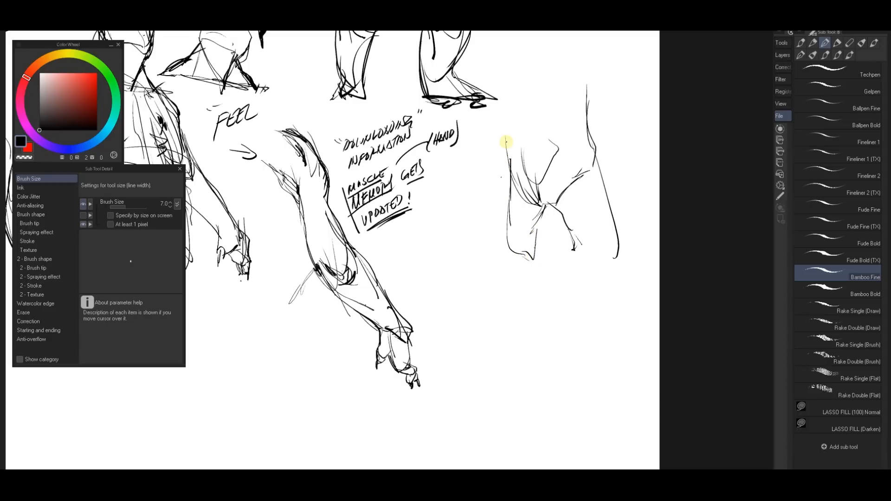
{"action": "left_click_drag", "start_coordinate": [504, 135], "coordinate": [509, 170]}
Reinforce the right-hand leg's inner knee and hip contour, and add the left-hand leg's inner calf line
{"action": "left_click_drag", "start_coordinate": [572, 245], "coordinate": [566, 213]}
{"action": "mouse_move", "coordinate": [591, 149]}
{"action": "left_mouse_down"}
{"action": "mouse_move", "coordinate": [615, 237]}
{"action": "mouse_move", "coordinate": [572, 257]}
{"action": "left_mouse_up"}
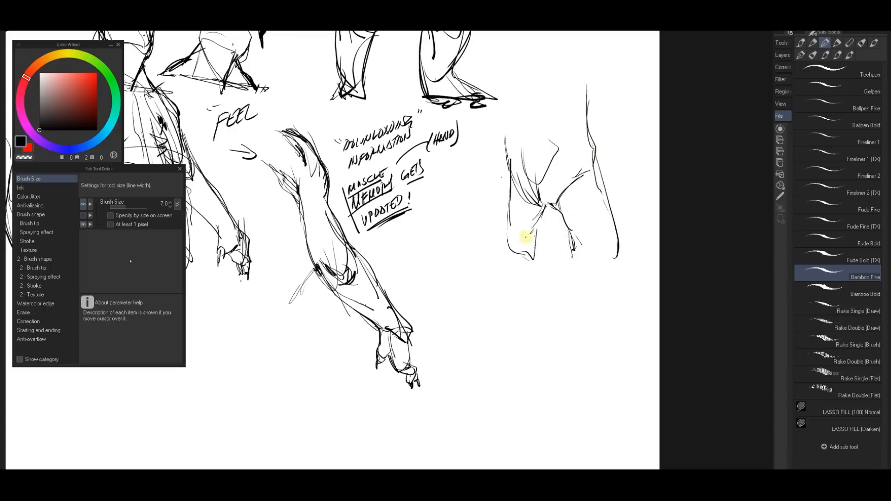
{"action": "left_click_drag", "start_coordinate": [536, 231], "coordinate": [538, 309]}
Handwrite "PATTERNS" beside the lower-body study's left-hand thigh and underline it
{"action": "mouse_move", "coordinate": [447, 229]}
{"action": "left_mouse_down"}
{"action": "mouse_move", "coordinate": [440, 252]}
{"action": "mouse_move", "coordinate": [454, 229]}
{"action": "left_mouse_up"}
{"action": "mouse_move", "coordinate": [463, 236]}
{"action": "left_mouse_down"}
{"action": "mouse_move", "coordinate": [486, 209]}
{"action": "mouse_move", "coordinate": [497, 213]}
{"action": "mouse_move", "coordinate": [494, 226]}
{"action": "left_mouse_up"}
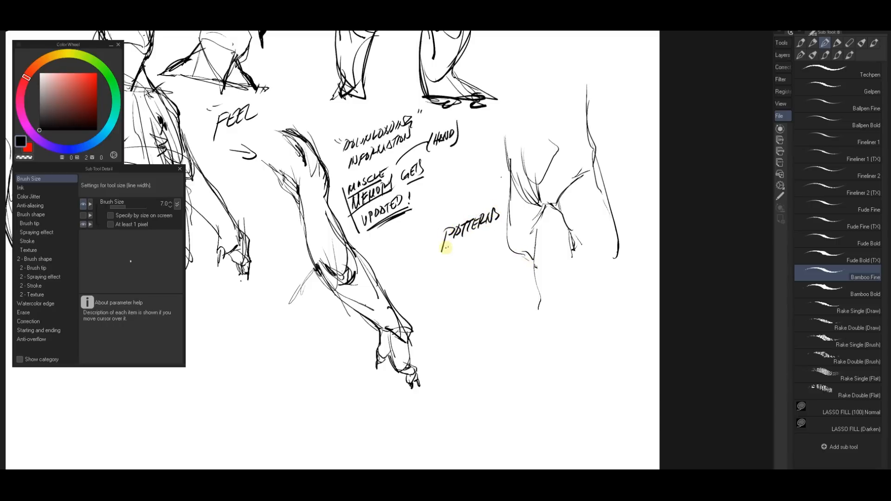
{"action": "left_click_drag", "start_coordinate": [442, 251], "coordinate": [500, 222]}
Draw the left-hand lower leg's knee curve and outer contour down to the ankle, and close it with a rough foot
{"action": "left_click_drag", "start_coordinate": [518, 279], "coordinate": [538, 290]}
{"action": "key", "text": "ctrl+z"}
{"action": "key", "text": "ctrl+z"}
{"action": "mouse_move", "coordinate": [507, 238]}
{"action": "left_mouse_down"}
{"action": "mouse_move", "coordinate": [512, 266]}
{"action": "mouse_move", "coordinate": [536, 283]}
{"action": "mouse_move", "coordinate": [529, 274]}
{"action": "mouse_move", "coordinate": [518, 291]}
{"action": "mouse_move", "coordinate": [515, 252]}
{"action": "mouse_move", "coordinate": [539, 299]}
{"action": "left_mouse_up"}
{"action": "key", "text": "ctrl+z"}
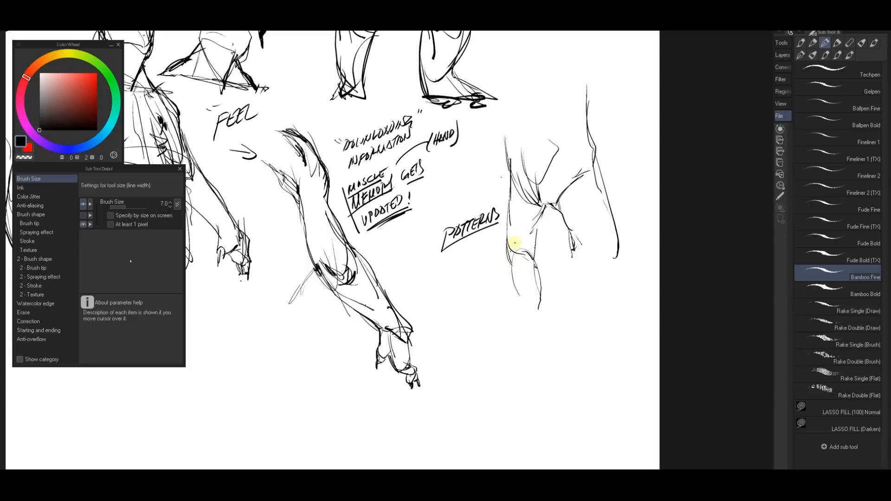
{"action": "left_click_drag", "start_coordinate": [515, 250], "coordinate": [512, 292]}
{"action": "mouse_move", "coordinate": [516, 302]}
{"action": "left_mouse_down"}
{"action": "mouse_move", "coordinate": [532, 320]}
{"action": "mouse_move", "coordinate": [539, 293]}
{"action": "mouse_move", "coordinate": [536, 320]}
{"action": "mouse_move", "coordinate": [541, 298]}
{"action": "mouse_move", "coordinate": [515, 315]}
{"action": "mouse_move", "coordinate": [527, 293]}
{"action": "mouse_move", "coordinate": [546, 305]}
{"action": "mouse_move", "coordinate": [545, 264]}
{"action": "mouse_move", "coordinate": [542, 320]}
{"action": "left_mouse_up"}
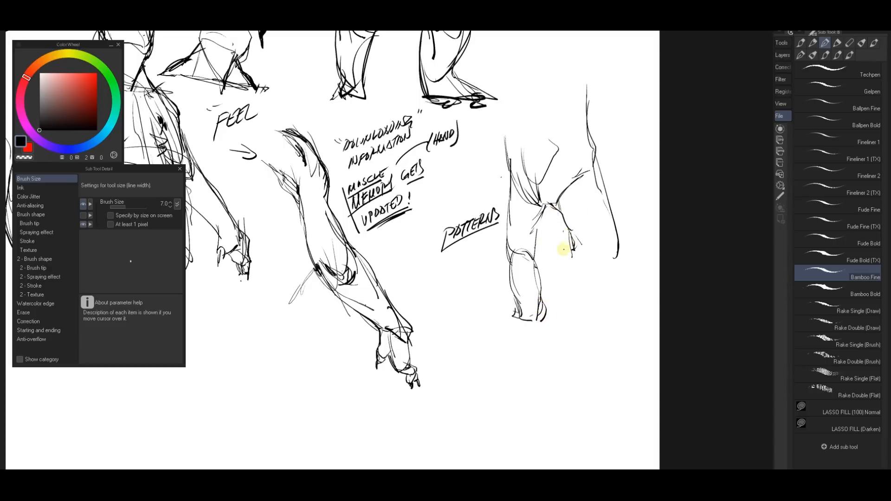
Draw the right-hand leg's outer calf contour curving from the knee down to the ankle
{"action": "key", "text": "ctrl"}
{"action": "left_click_drag", "start_coordinate": [617, 241], "coordinate": [604, 288]}
{"action": "left_click_drag", "start_coordinate": [619, 246], "coordinate": [587, 308]}
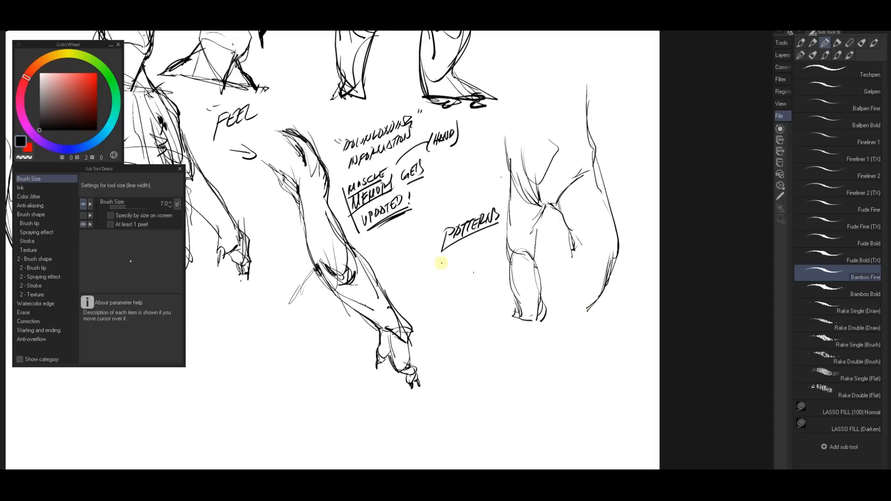
Handwrite "BUNCH OF WORK" below PATTERNS and connect it to that word with a curved arrow
{"action": "mouse_move", "coordinate": [430, 270]}
{"action": "left_mouse_down"}
{"action": "mouse_move", "coordinate": [427, 278]}
{"action": "mouse_move", "coordinate": [457, 265]}
{"action": "mouse_move", "coordinate": [450, 270]}
{"action": "left_mouse_up"}
{"action": "mouse_move", "coordinate": [457, 267]}
{"action": "left_mouse_down"}
{"action": "mouse_move", "coordinate": [467, 256]}
{"action": "mouse_move", "coordinate": [470, 263]}
{"action": "left_mouse_up"}
{"action": "mouse_move", "coordinate": [477, 249]}
{"action": "left_mouse_down"}
{"action": "mouse_move", "coordinate": [474, 257]}
{"action": "mouse_move", "coordinate": [489, 250]}
{"action": "left_mouse_up"}
{"action": "left_click_drag", "start_coordinate": [433, 285], "coordinate": [442, 283]}
{"action": "mouse_move", "coordinate": [445, 282]}
{"action": "left_mouse_down"}
{"action": "mouse_move", "coordinate": [471, 278]}
{"action": "mouse_move", "coordinate": [395, 264]}
{"action": "mouse_move", "coordinate": [436, 243]}
{"action": "left_mouse_up"}
{"action": "key", "text": "ctrl+z"}
{"action": "key", "text": "ctrl+z"}
{"action": "mouse_move", "coordinate": [424, 286]}
{"action": "left_mouse_down"}
{"action": "mouse_move", "coordinate": [396, 277]}
{"action": "mouse_move", "coordinate": [429, 238]}
{"action": "left_mouse_up"}
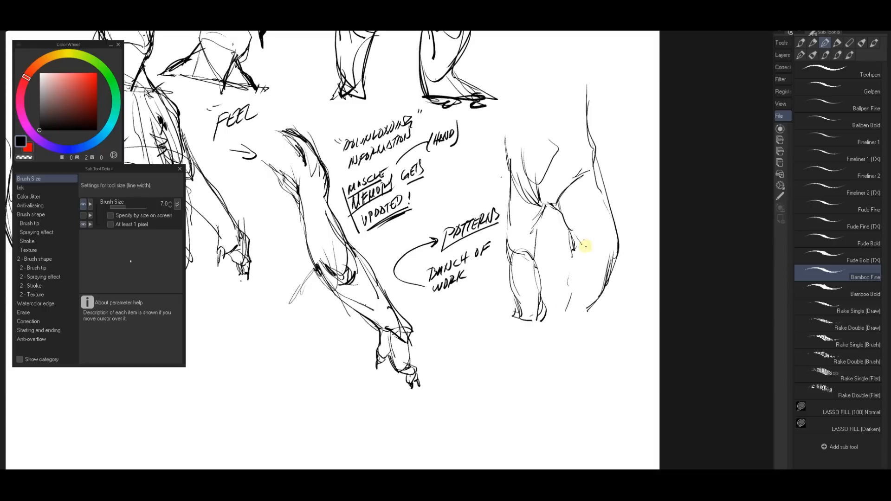
Draw the right-hand leg's inner shin line, darken its ankle, and add a foot with toes pointing outward
{"action": "left_click_drag", "start_coordinate": [565, 311], "coordinate": [572, 294]}
{"action": "mouse_move", "coordinate": [567, 289]}
{"action": "left_mouse_down"}
{"action": "mouse_move", "coordinate": [579, 247]}
{"action": "mouse_move", "coordinate": [614, 247]}
{"action": "mouse_move", "coordinate": [613, 267]}
{"action": "mouse_move", "coordinate": [580, 312]}
{"action": "mouse_move", "coordinate": [624, 316]}
{"action": "mouse_move", "coordinate": [567, 320]}
{"action": "mouse_move", "coordinate": [621, 327]}
{"action": "left_mouse_up"}
{"action": "key", "text": "ctrl+z"}
{"action": "key", "text": "ctrl+z"}
{"action": "key", "text": "ctrl+z"}
{"action": "key", "text": "ctrl+z"}
{"action": "mouse_move", "coordinate": [575, 263]}
{"action": "left_mouse_down"}
{"action": "mouse_move", "coordinate": [564, 322]}
{"action": "mouse_move", "coordinate": [567, 302]}
{"action": "mouse_move", "coordinate": [564, 318]}
{"action": "mouse_move", "coordinate": [582, 323]}
{"action": "mouse_move", "coordinate": [604, 272]}
{"action": "mouse_move", "coordinate": [600, 304]}
{"action": "mouse_move", "coordinate": [603, 291]}
{"action": "mouse_move", "coordinate": [587, 308]}
{"action": "mouse_move", "coordinate": [598, 302]}
{"action": "mouse_move", "coordinate": [626, 328]}
{"action": "left_mouse_up"}
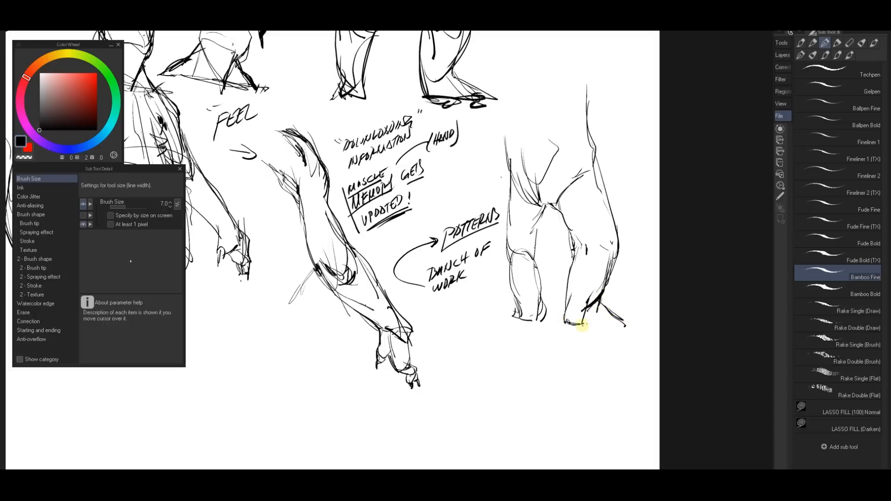
{"action": "left_click_drag", "start_coordinate": [572, 324], "coordinate": [622, 326]}
{"action": "left_click_drag", "start_coordinate": [623, 313], "coordinate": [632, 325]}
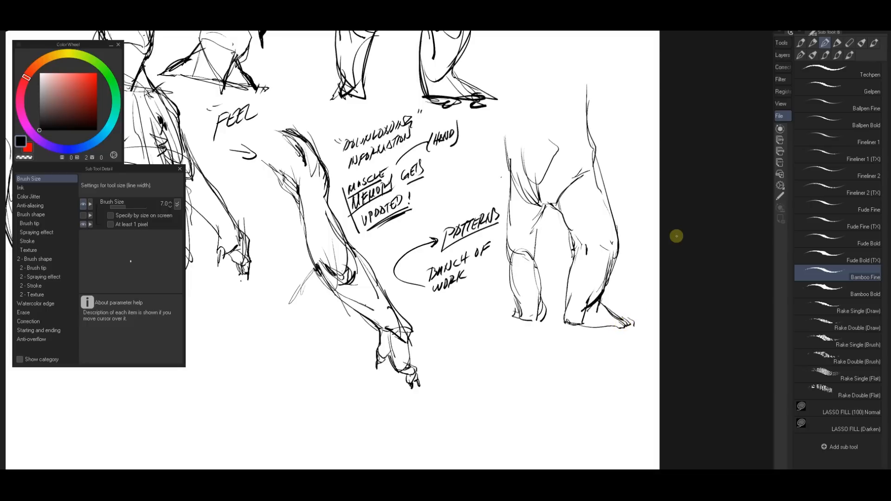
Add a long diagonal stroke up to the crotch and extend the lower-body study's waist lines above both hips
{"action": "mouse_move", "coordinate": [448, 319]}
{"action": "left_mouse_down"}
{"action": "mouse_move", "coordinate": [545, 205]}
{"action": "mouse_move", "coordinate": [556, 216]}
{"action": "left_mouse_up"}
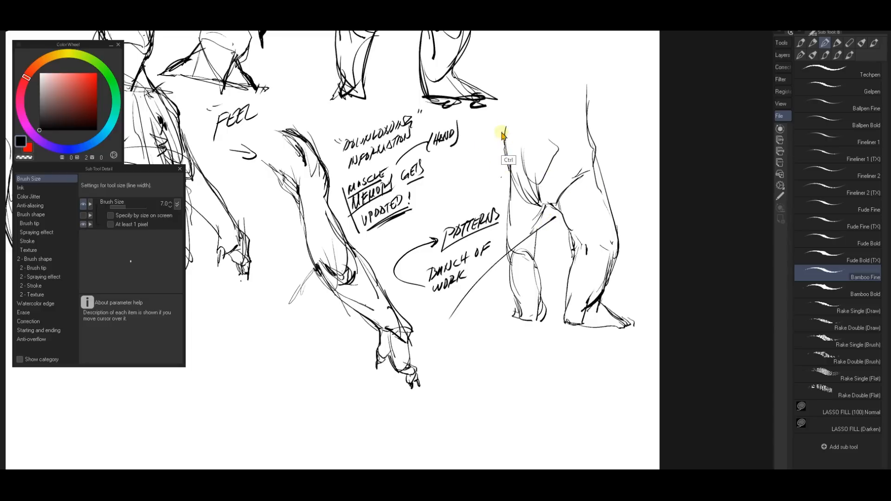
{"action": "left_click_drag", "start_coordinate": [493, 107], "coordinate": [506, 141]}
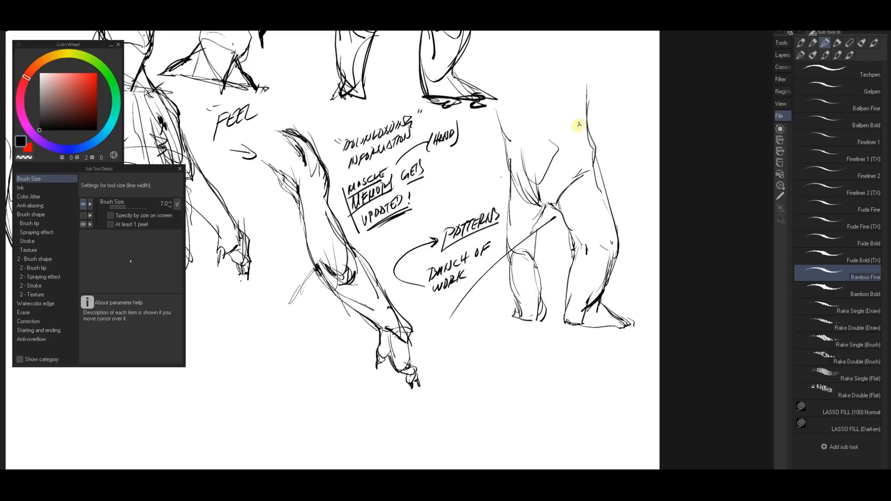
{"action": "mouse_move", "coordinate": [576, 139]}
{"action": "left_mouse_down"}
{"action": "mouse_move", "coordinate": [593, 111]}
{"action": "mouse_move", "coordinate": [593, 120]}
{"action": "mouse_move", "coordinate": [588, 107]}
{"action": "mouse_move", "coordinate": [601, 183]}
{"action": "left_mouse_up"}
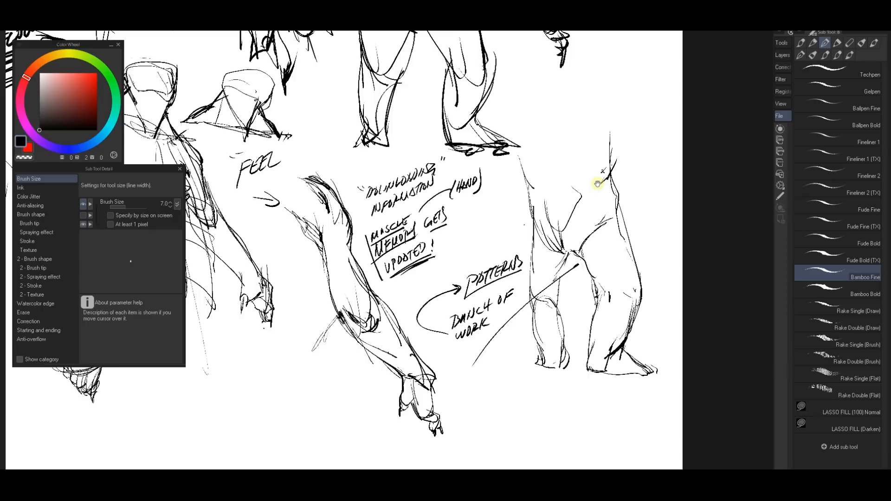
{"action": "left_click_drag", "start_coordinate": [550, 121], "coordinate": [550, 113]}
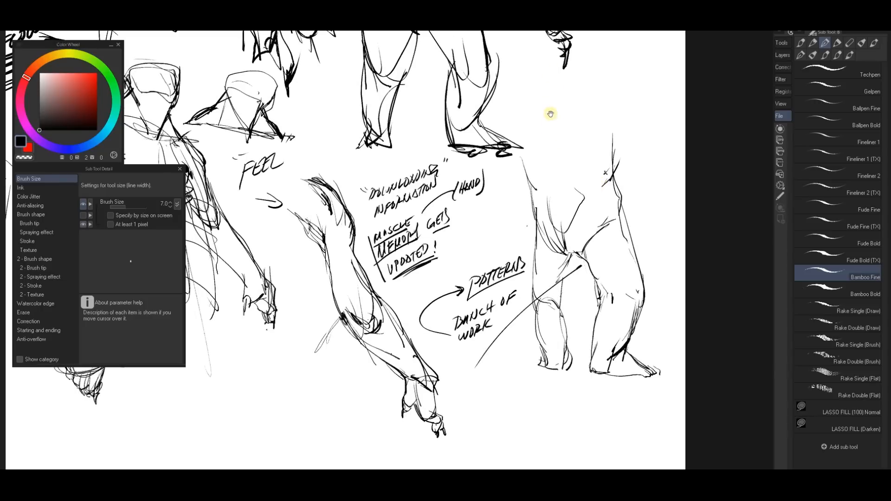
{"action": "left_click_drag", "start_coordinate": [550, 113], "coordinate": [735, 110]}
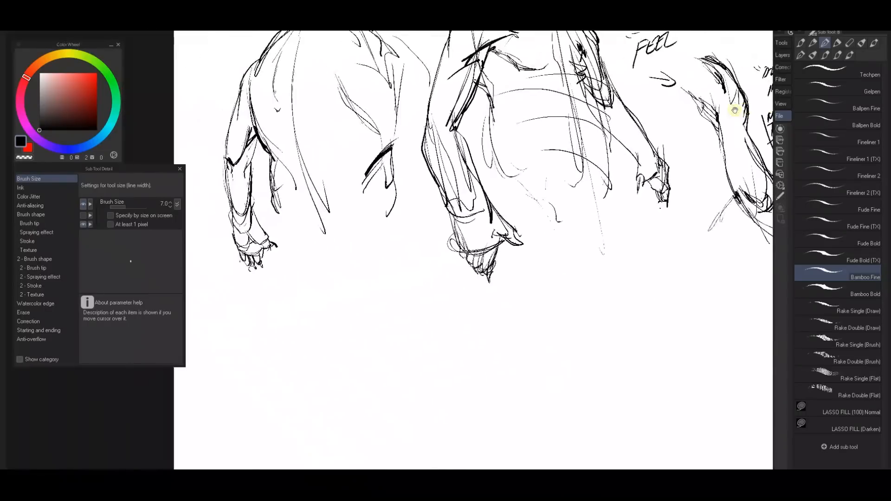
{"action": "left_click_drag", "start_coordinate": [531, 183], "coordinate": [552, 153]}
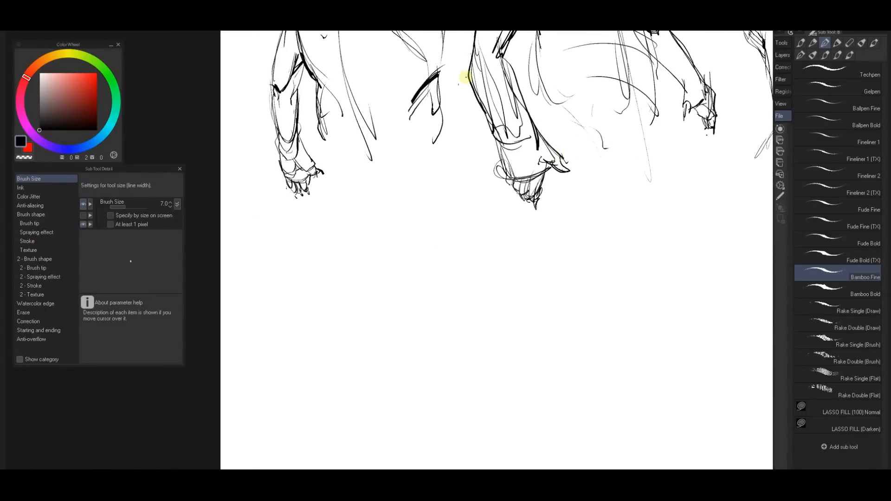
{"action": "left_click_drag", "start_coordinate": [362, 213], "coordinate": [473, 204]}
{"action": "left_click_drag", "start_coordinate": [329, 297], "coordinate": [511, 209]}
{"action": "left_click_drag", "start_coordinate": [367, 321], "coordinate": [533, 283]}
{"action": "mouse_move", "coordinate": [376, 343]}
{"action": "left_mouse_down"}
{"action": "mouse_move", "coordinate": [534, 302]}
{"action": "mouse_move", "coordinate": [548, 334]}
{"action": "left_mouse_up"}
{"action": "key", "text": "Delete"}
{"action": "left_click_drag", "start_coordinate": [405, 281], "coordinate": [382, 239]}
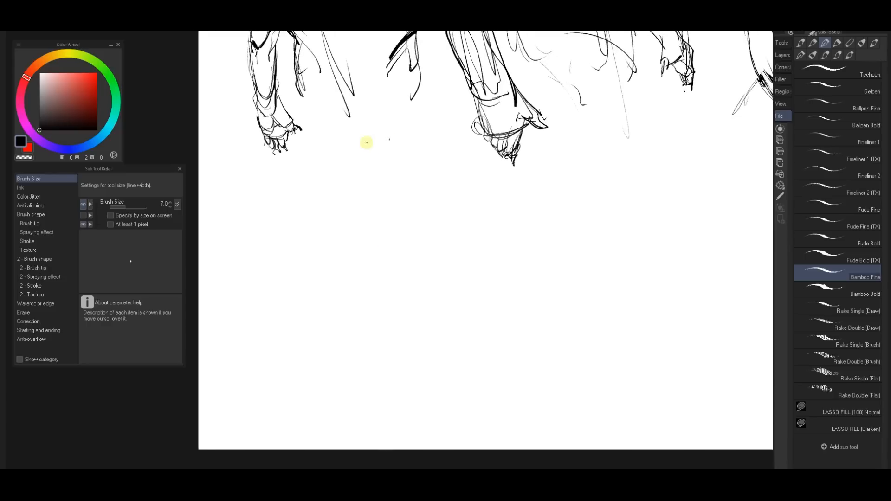
Handwrite ACTIVE "DOWNLOADING" beside the standing figure's foot and connect it with a curved line to the DOWNLOADING INFORMATION note
{"action": "left_click_drag", "start_coordinate": [439, 91], "coordinate": [341, 364]}
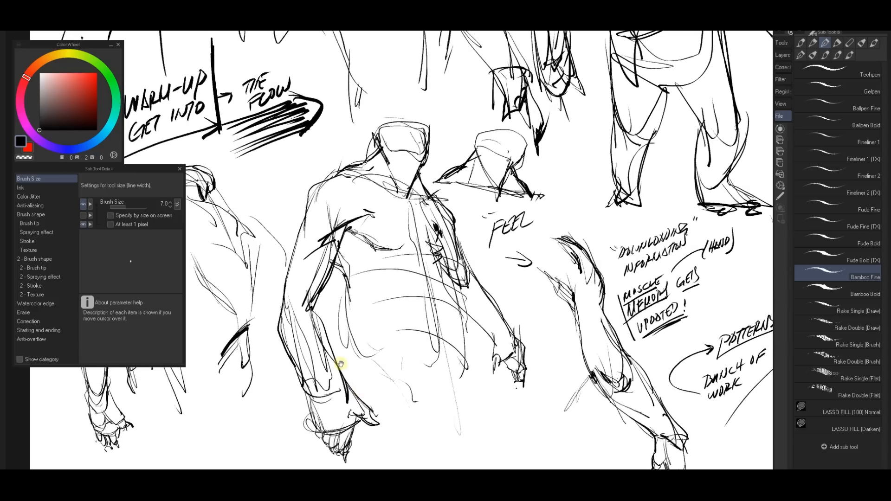
{"action": "left_click_drag", "start_coordinate": [552, 159], "coordinate": [493, 113]}
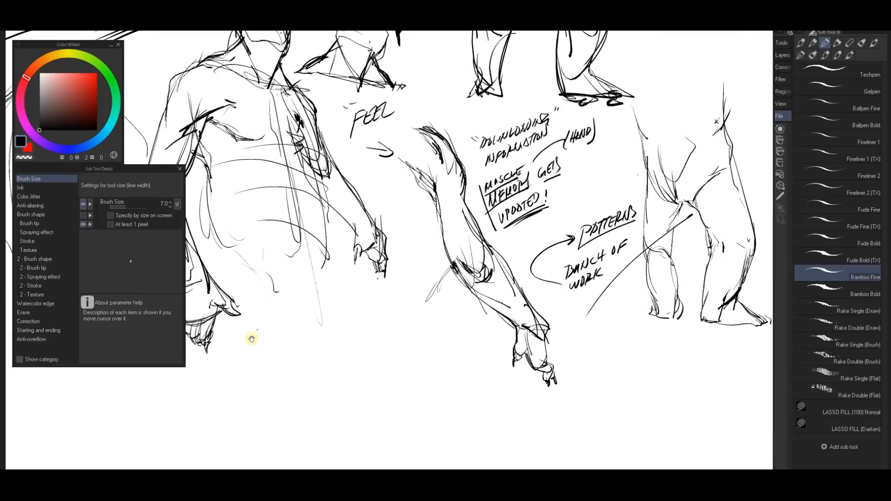
{"action": "left_click_drag", "start_coordinate": [252, 339], "coordinate": [285, 366]}
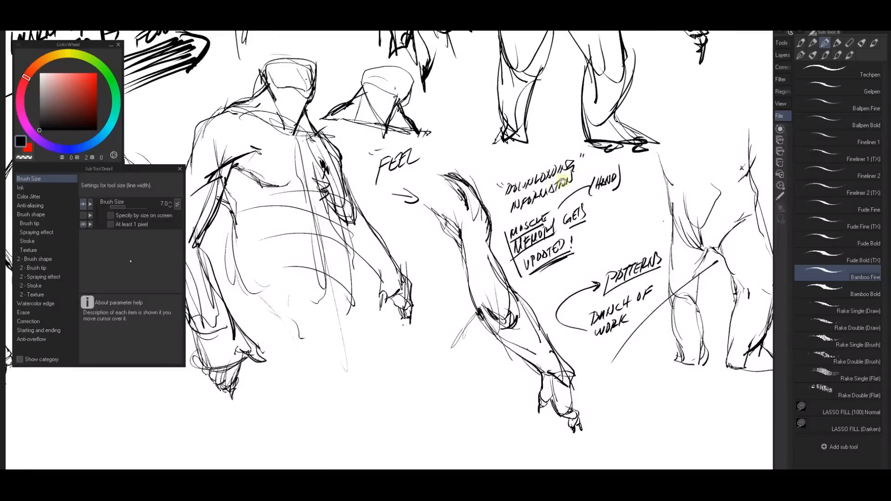
{"action": "mouse_move", "coordinate": [503, 204]}
{"action": "left_mouse_down"}
{"action": "mouse_move", "coordinate": [592, 165]}
{"action": "mouse_move", "coordinate": [654, 126]}
{"action": "mouse_move", "coordinate": [688, 77]}
{"action": "mouse_move", "coordinate": [701, 83]}
{"action": "left_mouse_up"}
{"action": "left_click_drag", "start_coordinate": [706, 82], "coordinate": [472, 163]}
{"action": "left_click_drag", "start_coordinate": [473, 154], "coordinate": [481, 161]}
{"action": "left_click", "coordinate": [500, 157]}
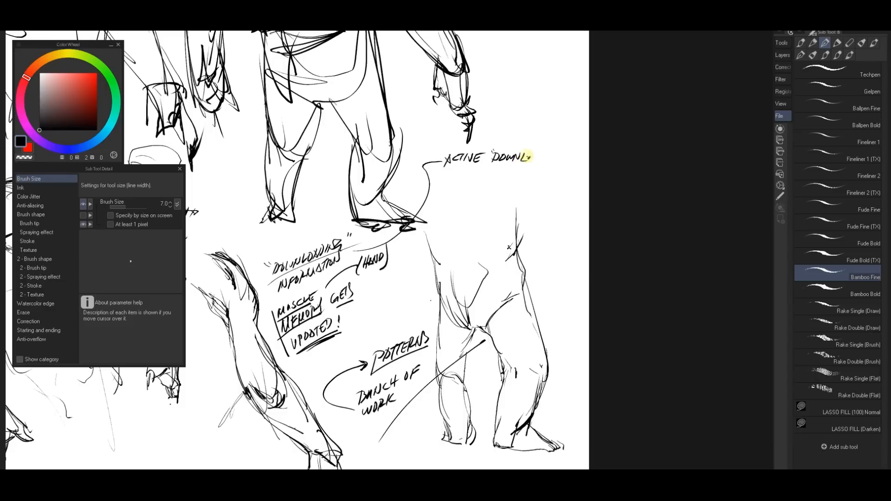
{"action": "left_click_drag", "start_coordinate": [532, 163], "coordinate": [539, 155]}
{"action": "left_click_drag", "start_coordinate": [541, 154], "coordinate": [556, 161]}
{"action": "left_click_drag", "start_coordinate": [567, 149], "coordinate": [566, 155]}
Handwrite "VIA DRAWING!" beneath ACTIVE "DOWNLOADING" and underline the word DRAWING
{"action": "left_click_drag", "start_coordinate": [448, 175], "coordinate": [480, 180]}
{"action": "left_click", "coordinate": [455, 173]}
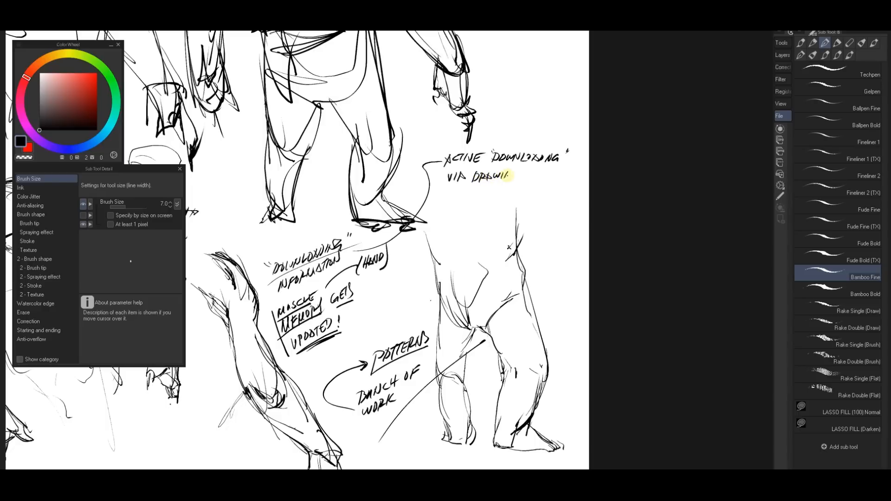
{"action": "left_click_drag", "start_coordinate": [516, 173], "coordinate": [520, 185]}
{"action": "left_click_drag", "start_coordinate": [463, 185], "coordinate": [516, 182]}
{"action": "key", "text": "ctrl"}
{"action": "key", "text": "ctrl+z"}
Sketch a tilted wedge-shaped pelvis with crotch lines below the leftmost torso and add the right-hand leg's outer thigh contour
{"action": "left_click_drag", "start_coordinate": [386, 170], "coordinate": [706, 102]}
{"action": "left_click_drag", "start_coordinate": [392, 214], "coordinate": [632, 85]}
{"action": "left_click_drag", "start_coordinate": [444, 151], "coordinate": [441, 110]}
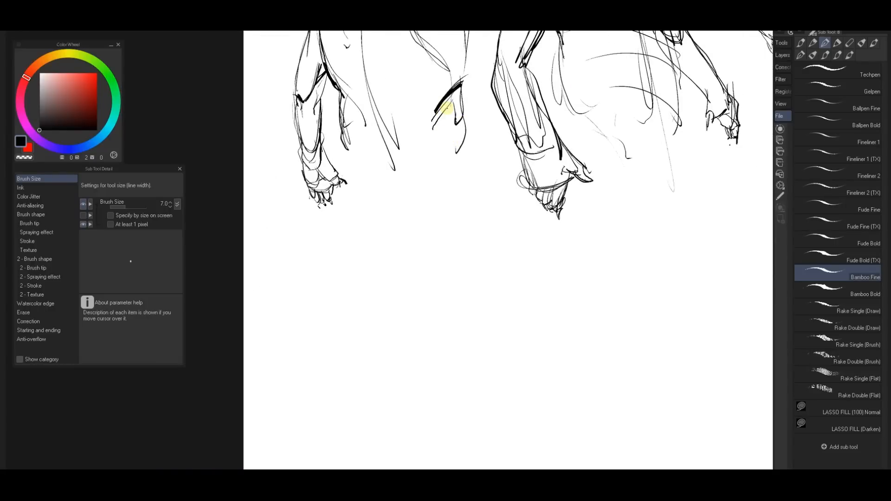
{"action": "left_click_drag", "start_coordinate": [366, 215], "coordinate": [360, 205]}
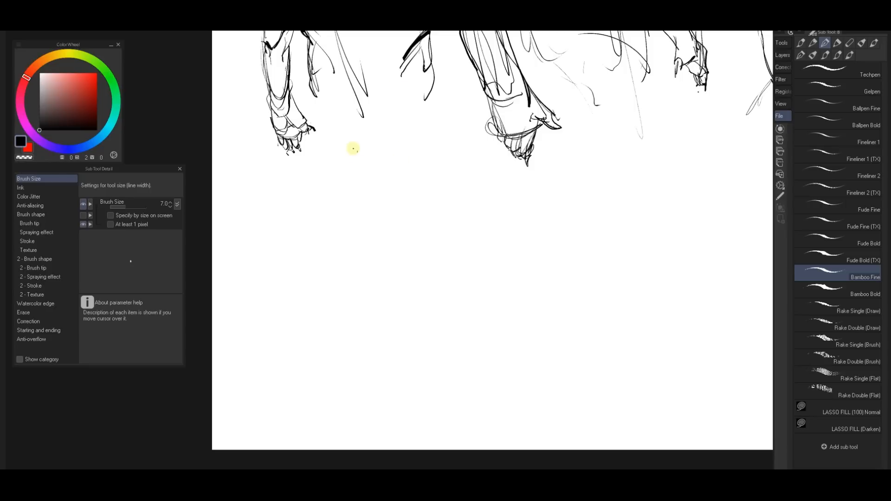
{"action": "mouse_move", "coordinate": [348, 144]}
{"action": "left_mouse_down"}
{"action": "mouse_move", "coordinate": [432, 139]}
{"action": "mouse_move", "coordinate": [382, 155]}
{"action": "mouse_move", "coordinate": [398, 193]}
{"action": "left_mouse_up"}
{"action": "left_click_drag", "start_coordinate": [408, 145], "coordinate": [398, 195]}
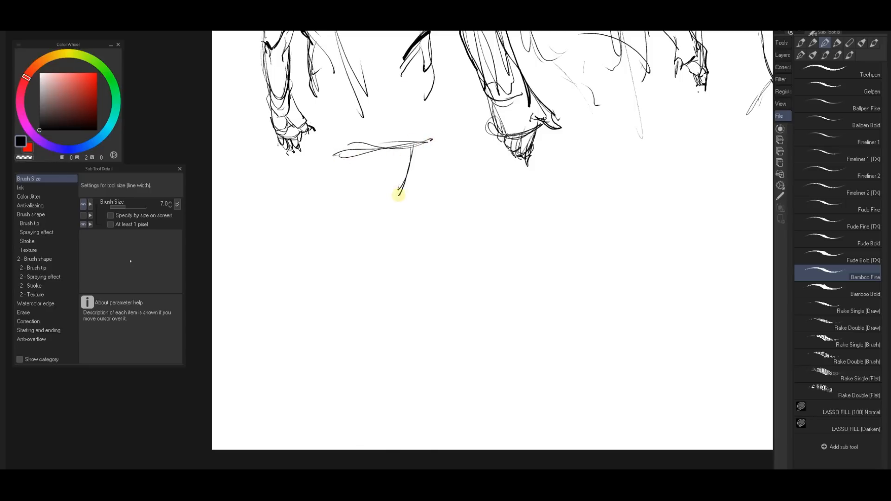
{"action": "mouse_move", "coordinate": [328, 158]}
{"action": "left_mouse_down"}
{"action": "mouse_move", "coordinate": [357, 174]}
{"action": "mouse_move", "coordinate": [433, 143]}
{"action": "mouse_move", "coordinate": [411, 188]}
{"action": "mouse_move", "coordinate": [419, 221]}
{"action": "mouse_move", "coordinate": [435, 213]}
{"action": "left_mouse_up"}
{"action": "left_click_drag", "start_coordinate": [438, 138], "coordinate": [451, 239]}
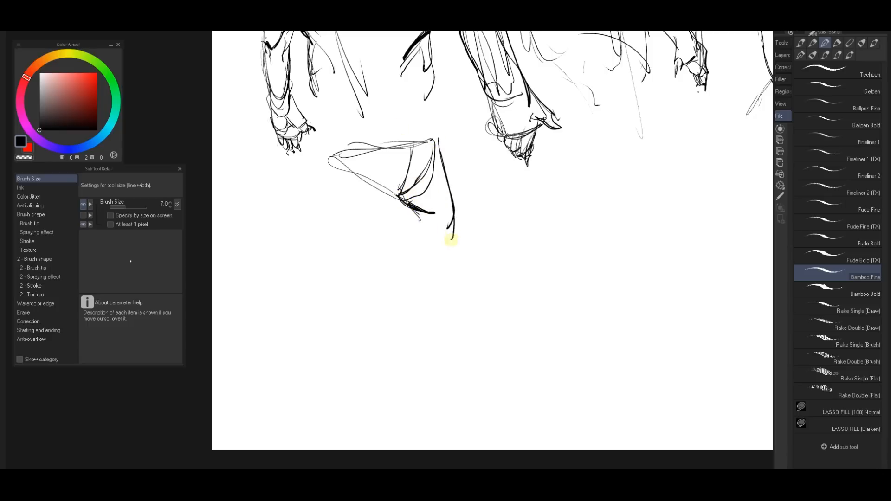
Draw the right-hand leg's knee, short shin and heel, ending in a foot with toes pointing outward
{"action": "mouse_move", "coordinate": [408, 209]}
{"action": "left_mouse_down"}
{"action": "mouse_move", "coordinate": [420, 241]}
{"action": "mouse_move", "coordinate": [452, 218]}
{"action": "mouse_move", "coordinate": [448, 247]}
{"action": "mouse_move", "coordinate": [410, 272]}
{"action": "left_mouse_up"}
{"action": "mouse_move", "coordinate": [454, 233]}
{"action": "left_mouse_down"}
{"action": "mouse_move", "coordinate": [434, 277]}
{"action": "mouse_move", "coordinate": [464, 296]}
{"action": "mouse_move", "coordinate": [440, 302]}
{"action": "mouse_move", "coordinate": [465, 309]}
{"action": "left_mouse_up"}
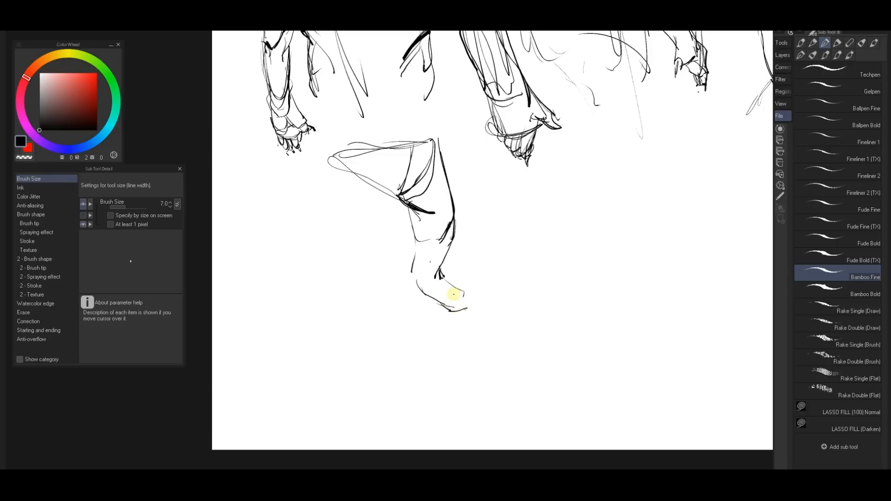
{"action": "left_click_drag", "start_coordinate": [441, 277], "coordinate": [477, 305]}
{"action": "mouse_move", "coordinate": [466, 307]}
{"action": "left_mouse_down"}
{"action": "mouse_move", "coordinate": [474, 308]}
{"action": "mouse_move", "coordinate": [403, 294]}
{"action": "left_mouse_up"}
{"action": "key", "text": "ctrl+z"}
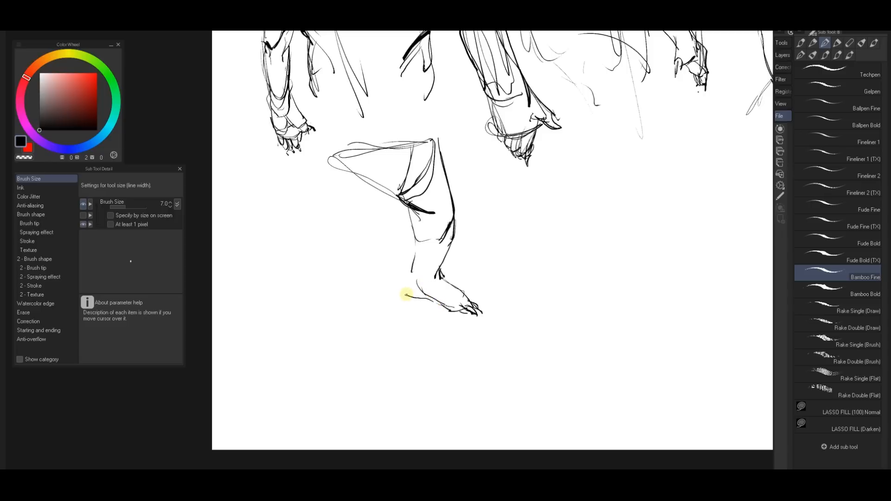
{"action": "mouse_move", "coordinate": [413, 240]}
{"action": "left_mouse_down"}
{"action": "mouse_move", "coordinate": [407, 296]}
{"action": "mouse_move", "coordinate": [427, 303]}
{"action": "left_mouse_up"}
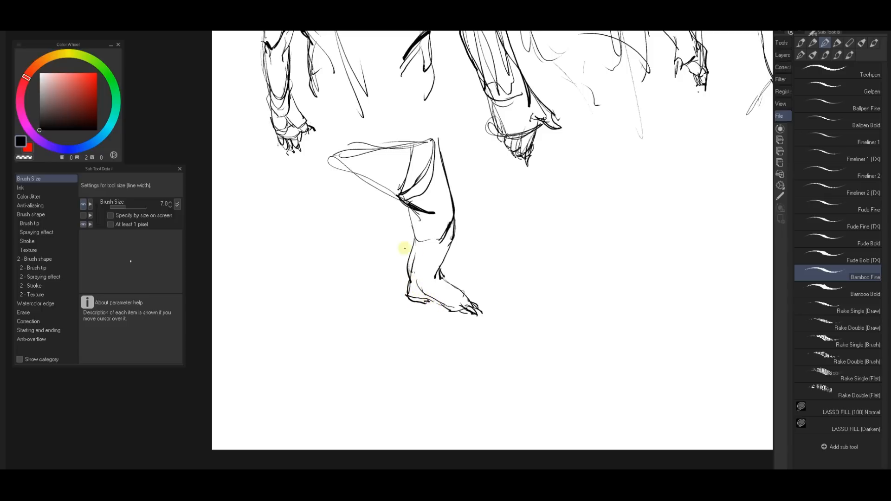
Sketch the left-hand leg's inner and outer thigh contours tapering to the knee and darken the outer hip line
{"action": "left_click_drag", "start_coordinate": [367, 219], "coordinate": [377, 228]}
{"action": "left_click_drag", "start_coordinate": [387, 194], "coordinate": [361, 255]}
{"action": "left_click_drag", "start_coordinate": [377, 224], "coordinate": [355, 259]}
{"action": "mouse_move", "coordinate": [342, 160]}
{"action": "left_mouse_down"}
{"action": "mouse_move", "coordinate": [348, 272]}
{"action": "mouse_move", "coordinate": [335, 227]}
{"action": "left_mouse_up"}
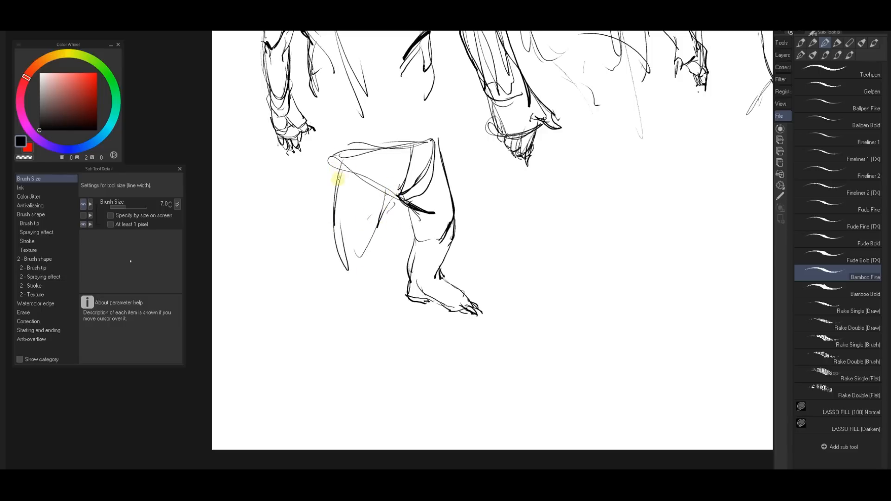
{"action": "left_click_drag", "start_coordinate": [329, 129], "coordinate": [334, 186]}
{"action": "key", "text": "ctrl+z"}
{"action": "left_click_drag", "start_coordinate": [336, 130], "coordinate": [336, 184]}
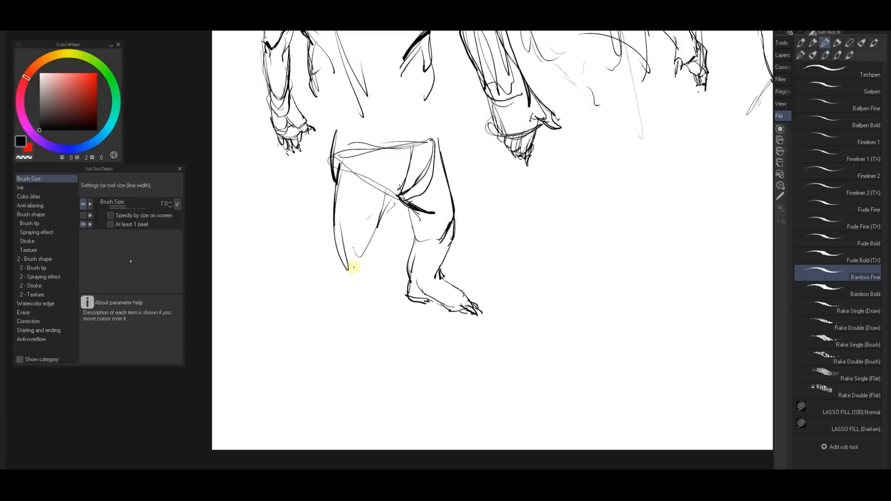
Define the left-hand leg's knee and shin contours and add a front-facing foot with toes
{"action": "left_click_drag", "start_coordinate": [337, 243], "coordinate": [348, 277]}
{"action": "left_click_drag", "start_coordinate": [373, 243], "coordinate": [356, 282]}
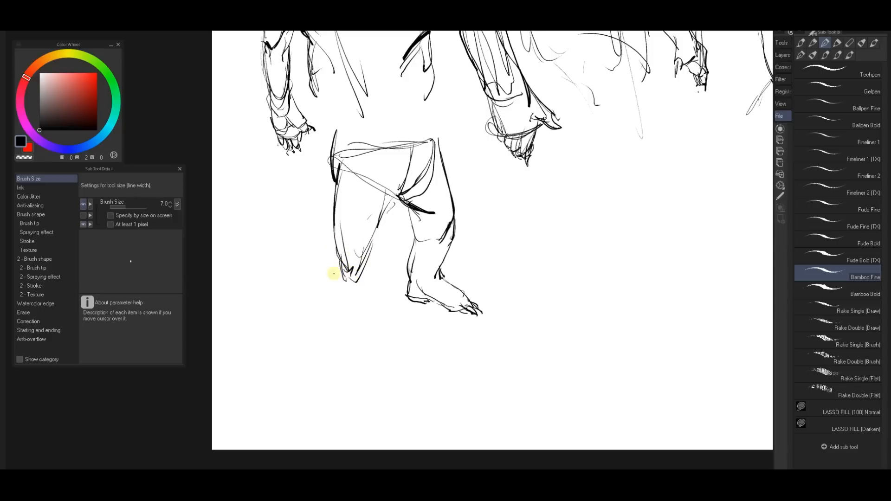
{"action": "left_click_drag", "start_coordinate": [335, 247], "coordinate": [341, 279]}
{"action": "left_click_drag", "start_coordinate": [362, 268], "coordinate": [372, 307]}
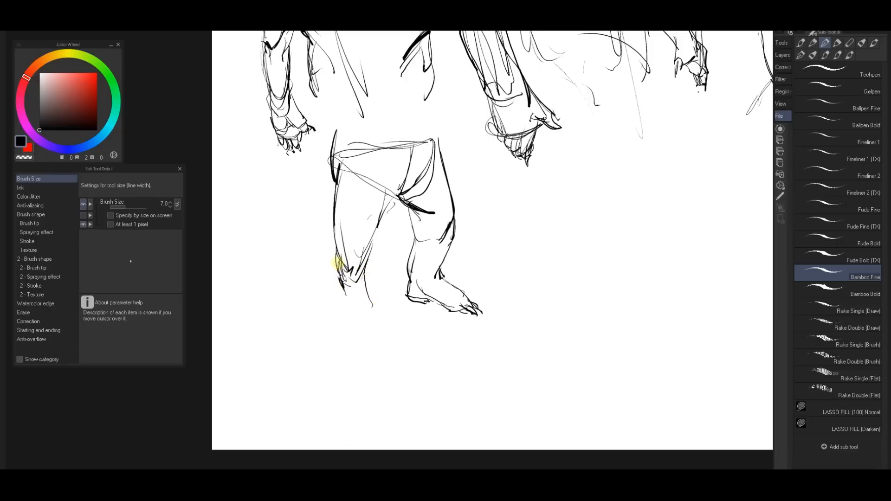
{"action": "mouse_move", "coordinate": [335, 272]}
{"action": "left_mouse_down"}
{"action": "mouse_move", "coordinate": [359, 305]}
{"action": "mouse_move", "coordinate": [338, 296]}
{"action": "mouse_move", "coordinate": [346, 306]}
{"action": "mouse_move", "coordinate": [364, 306]}
{"action": "mouse_move", "coordinate": [358, 296]}
{"action": "mouse_move", "coordinate": [372, 308]}
{"action": "mouse_move", "coordinate": [368, 326]}
{"action": "mouse_move", "coordinate": [339, 323]}
{"action": "mouse_move", "coordinate": [353, 308]}
{"action": "mouse_move", "coordinate": [364, 314]}
{"action": "mouse_move", "coordinate": [340, 332]}
{"action": "mouse_move", "coordinate": [343, 340]}
{"action": "mouse_move", "coordinate": [362, 346]}
{"action": "left_mouse_up"}
{"action": "key", "text": "ctrl+z"}
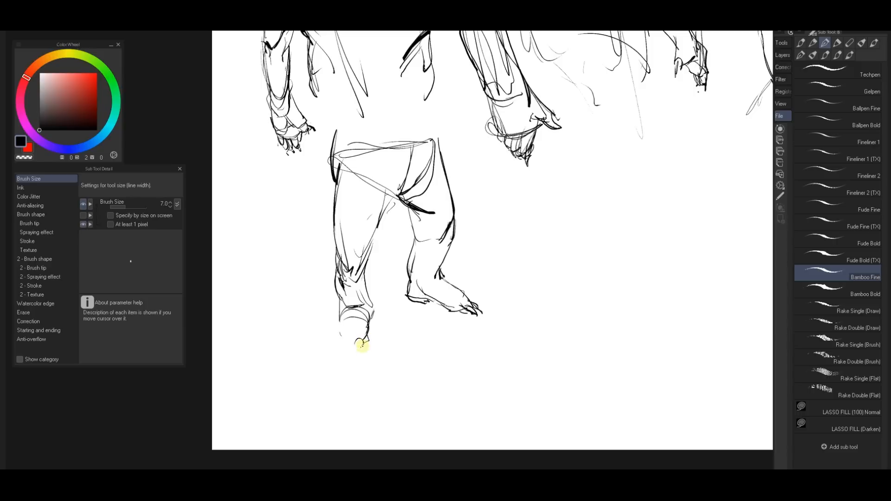
{"action": "key", "text": "ctrl+z"}
{"action": "left_click_drag", "start_coordinate": [333, 328], "coordinate": [335, 339]}
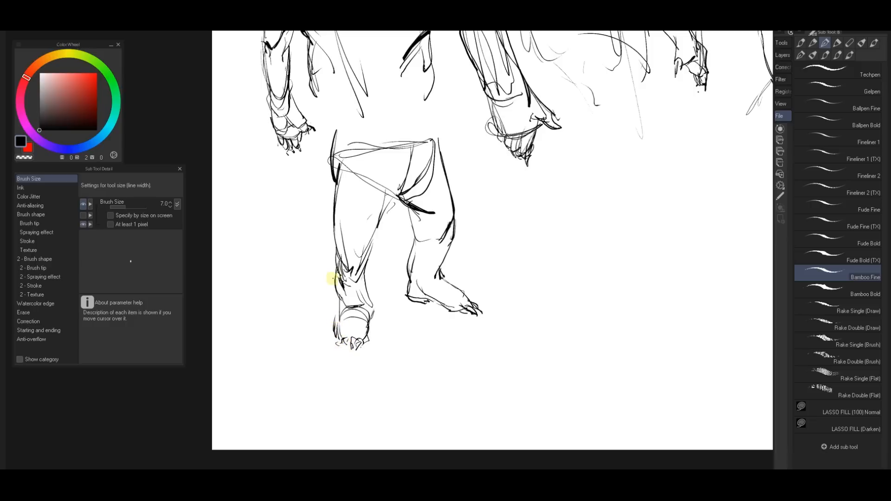
{"action": "left_click_drag", "start_coordinate": [335, 272], "coordinate": [334, 321]}
Join the new pelvis to the leftmost torso with waist lines and darken the right-hand hip and groin
{"action": "left_click", "coordinate": [379, 63]}
{"action": "left_click_drag", "start_coordinate": [345, 157], "coordinate": [383, 120]}
{"action": "mouse_move", "coordinate": [399, 198]}
{"action": "left_mouse_down"}
{"action": "mouse_move", "coordinate": [412, 142]}
{"action": "mouse_move", "coordinate": [402, 147]}
{"action": "mouse_move", "coordinate": [417, 139]}
{"action": "mouse_move", "coordinate": [431, 92]}
{"action": "mouse_move", "coordinate": [428, 162]}
{"action": "left_mouse_up"}
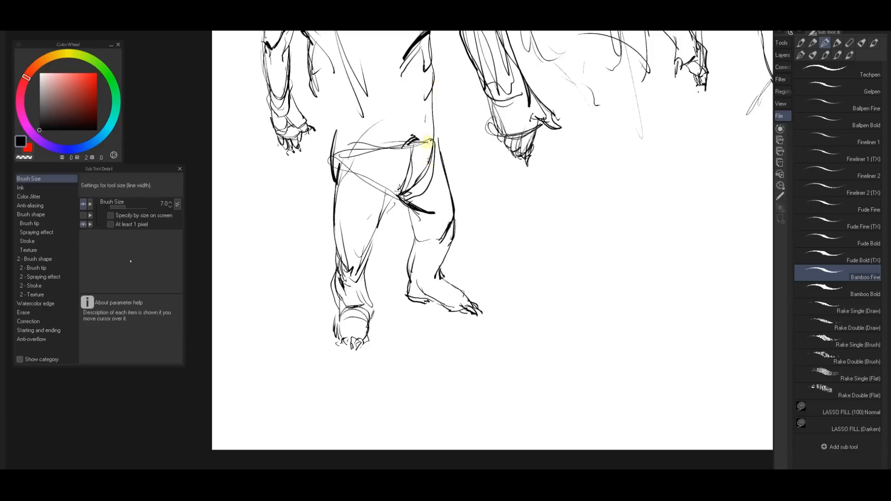
{"action": "left_click_drag", "start_coordinate": [431, 122], "coordinate": [441, 150]}
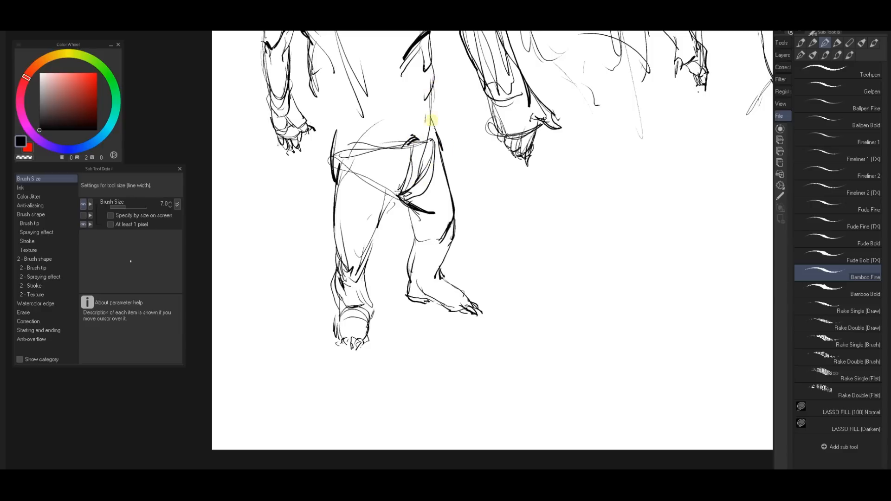
{"action": "mouse_move", "coordinate": [430, 105]}
{"action": "left_mouse_down"}
{"action": "mouse_move", "coordinate": [428, 139]}
{"action": "mouse_move", "coordinate": [474, 96]}
{"action": "left_mouse_up"}
Examine the whole page of gesture studies, then the leftmost figure's legs and the empty area below the middle torso
{"action": "mouse_move", "coordinate": [465, 166]}
{"action": "left_mouse_down"}
{"action": "mouse_move", "coordinate": [439, 184]}
{"action": "mouse_move", "coordinate": [433, 222]}
{"action": "left_mouse_up"}
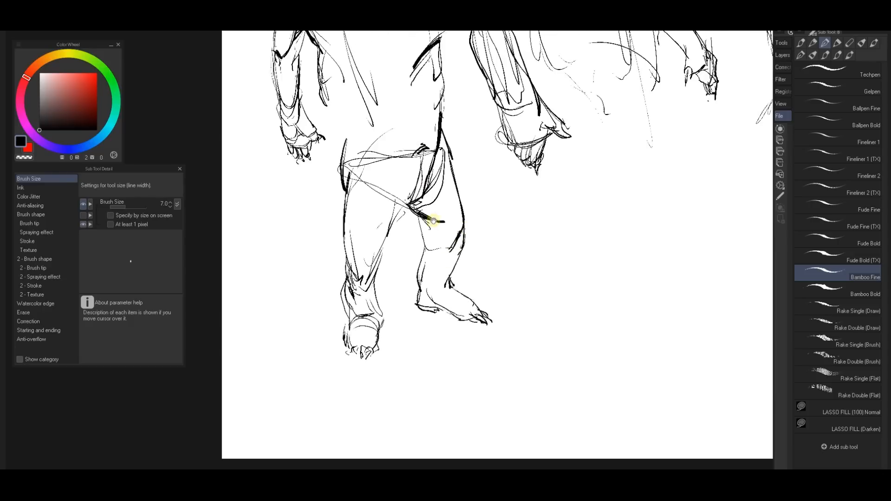
{"action": "left_click_drag", "start_coordinate": [564, 135], "coordinate": [533, 133]}
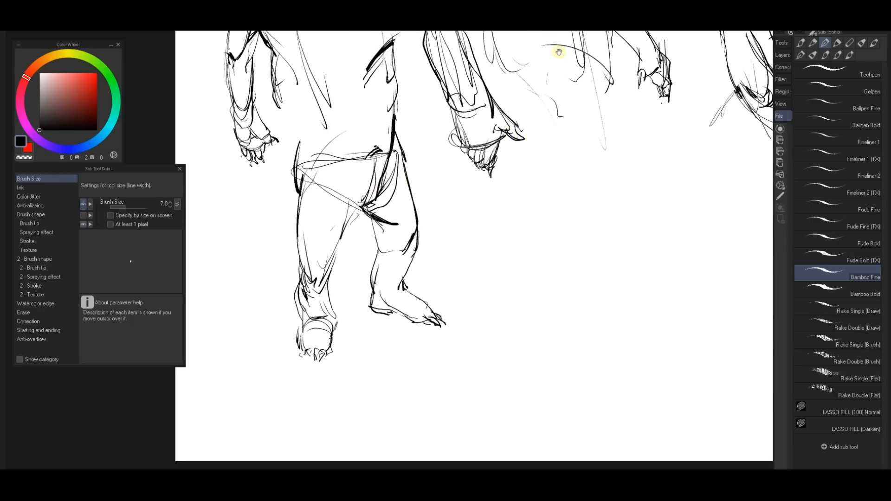
{"action": "left_click_drag", "start_coordinate": [559, 52], "coordinate": [464, 207]}
{"action": "left_click_drag", "start_coordinate": [600, 278], "coordinate": [576, 260]}
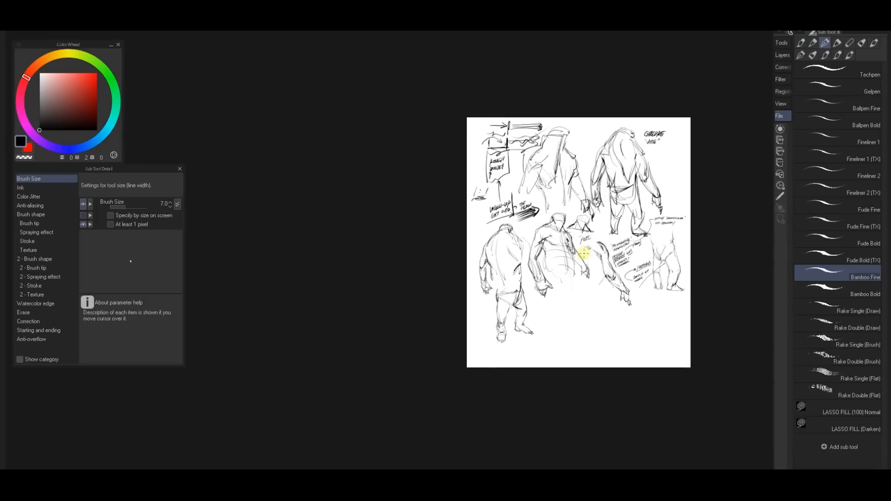
{"action": "left_click_drag", "start_coordinate": [625, 285], "coordinate": [652, 277]}
{"action": "left_click_drag", "start_coordinate": [592, 295], "coordinate": [563, 286]}
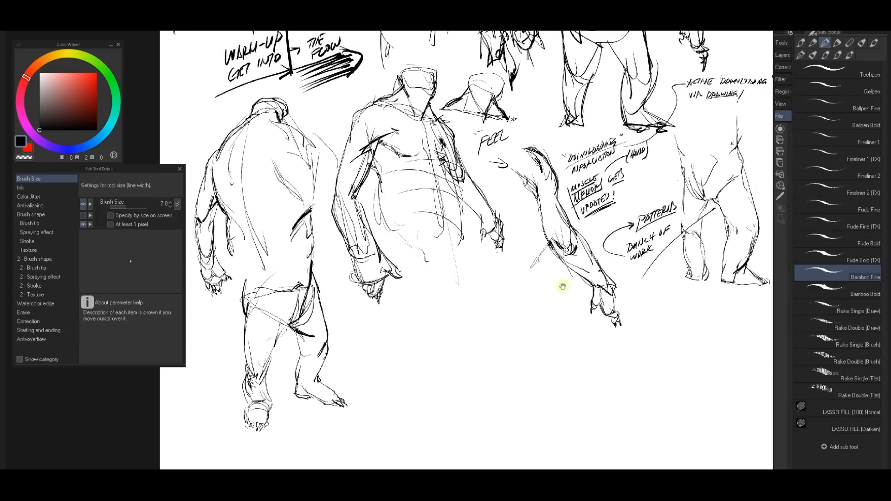
{"action": "left_click_drag", "start_coordinate": [551, 346], "coordinate": [563, 344]}
{"action": "mouse_move", "coordinate": [507, 419]}
{"action": "left_mouse_down"}
{"action": "mouse_move", "coordinate": [509, 347]}
{"action": "mouse_move", "coordinate": [497, 423]}
{"action": "mouse_move", "coordinate": [487, 413]}
{"action": "mouse_move", "coordinate": [495, 424]}
{"action": "left_mouse_up"}
{"action": "left_click_drag", "start_coordinate": [514, 164], "coordinate": [501, 154]}
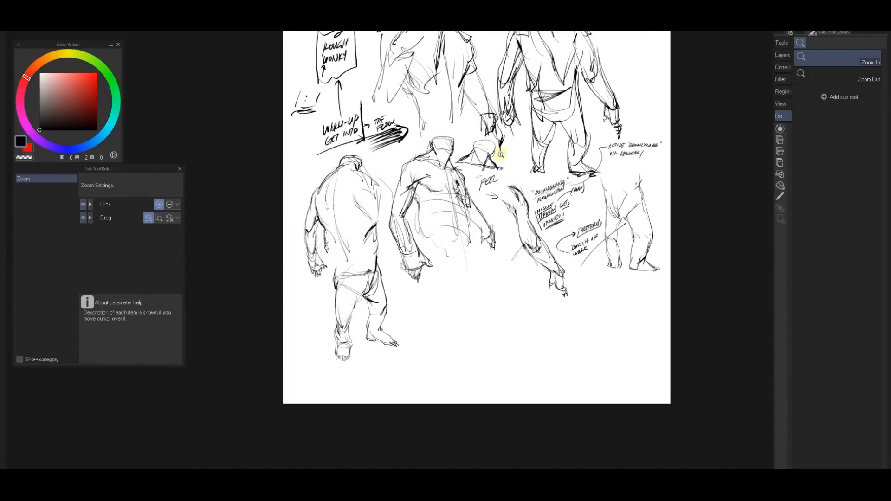
{"action": "mouse_move", "coordinate": [537, 112]}
{"action": "left_mouse_down"}
{"action": "mouse_move", "coordinate": [542, 86]}
{"action": "mouse_move", "coordinate": [421, 272]}
{"action": "mouse_move", "coordinate": [411, 266]}
{"action": "mouse_move", "coordinate": [411, 200]}
{"action": "left_mouse_up"}
{"action": "left_click_drag", "start_coordinate": [398, 378], "coordinate": [413, 209]}
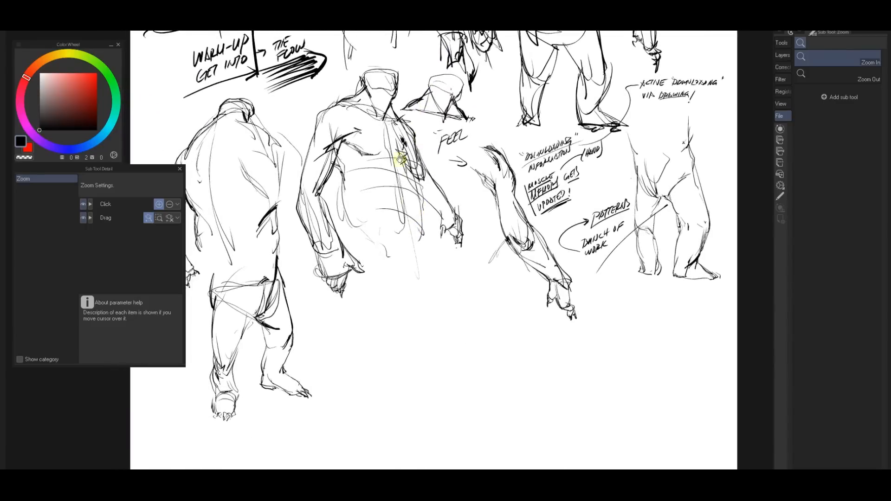
{"action": "left_click_drag", "start_coordinate": [386, 332], "coordinate": [390, 308]}
{"action": "mouse_move", "coordinate": [408, 149]}
{"action": "left_mouse_down"}
{"action": "mouse_move", "coordinate": [398, 150]}
{"action": "mouse_move", "coordinate": [400, 135]}
{"action": "mouse_move", "coordinate": [417, 143]}
{"action": "mouse_move", "coordinate": [496, 97]}
{"action": "mouse_move", "coordinate": [488, 143]}
{"action": "left_mouse_up"}
{"action": "left_click_drag", "start_coordinate": [499, 70], "coordinate": [499, 144]}
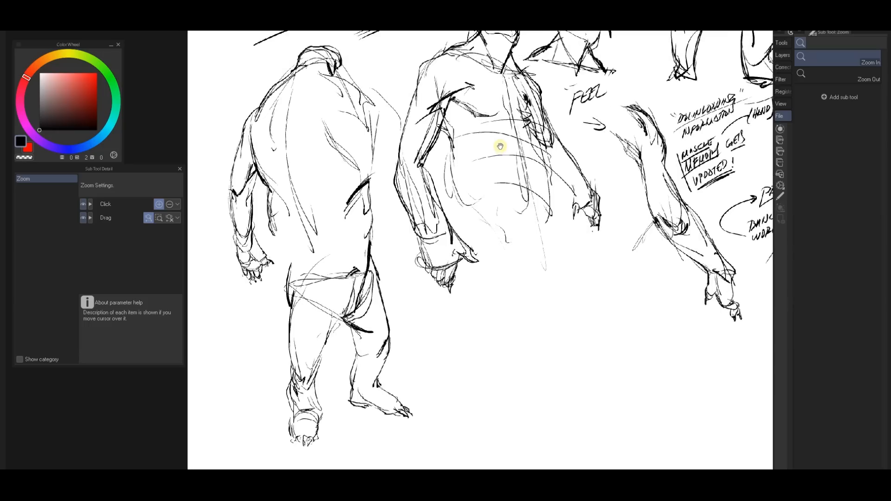
{"action": "mouse_move", "coordinate": [613, 112]}
{"action": "left_mouse_down"}
{"action": "mouse_move", "coordinate": [521, 155]}
{"action": "mouse_move", "coordinate": [527, 227]}
{"action": "left_mouse_up"}
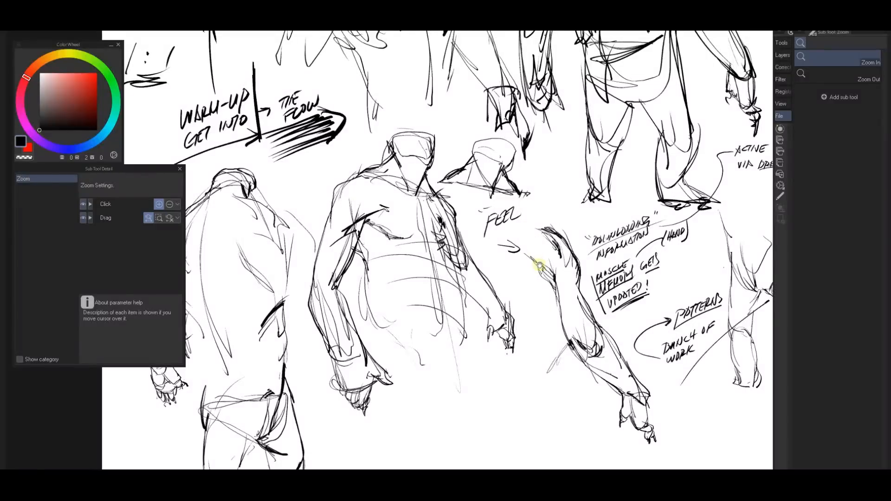
{"action": "left_click_drag", "start_coordinate": [539, 265], "coordinate": [530, 165]}
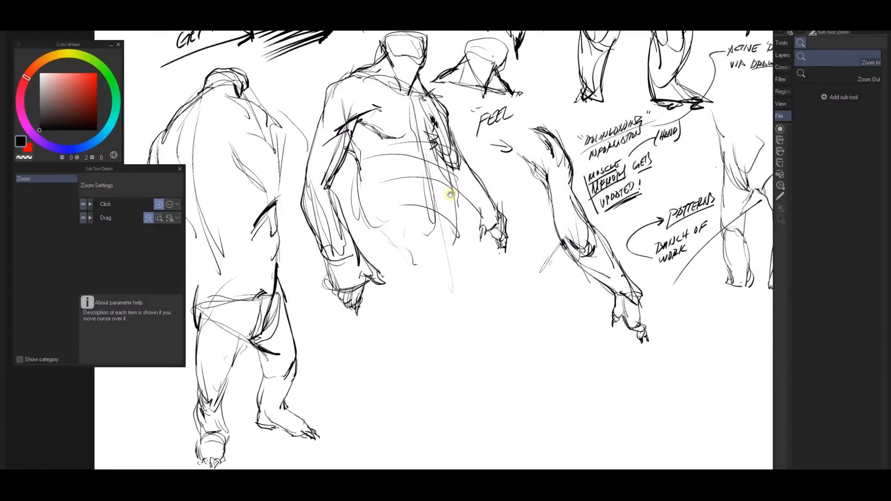
{"action": "left_click_drag", "start_coordinate": [454, 191], "coordinate": [473, 71]}
{"action": "left_click_drag", "start_coordinate": [441, 150], "coordinate": [439, 129]}
{"action": "mouse_move", "coordinate": [419, 212]}
{"action": "left_mouse_down"}
{"action": "mouse_move", "coordinate": [419, 170]}
{"action": "mouse_move", "coordinate": [423, 199]}
{"action": "left_mouse_up"}
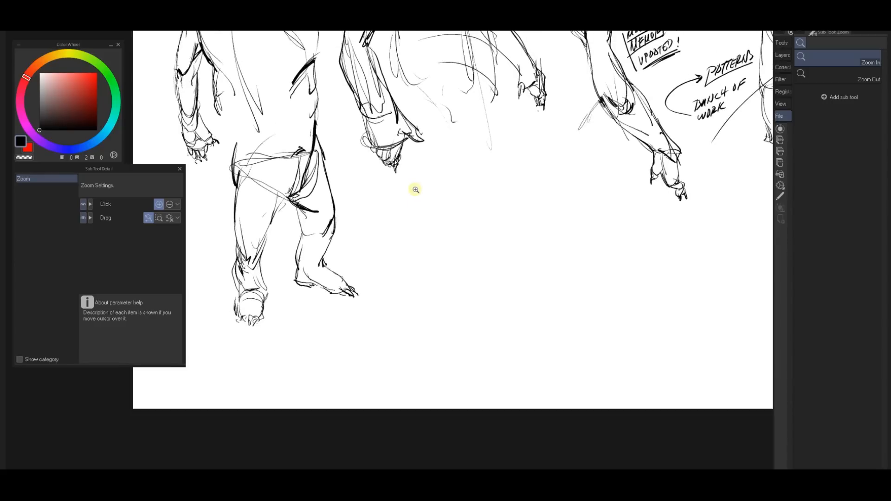
Reinforce the inner thigh contour of the leftmost figure's left-hand leg with the Bamboo Fine pen
{"action": "key", "text": "b"}
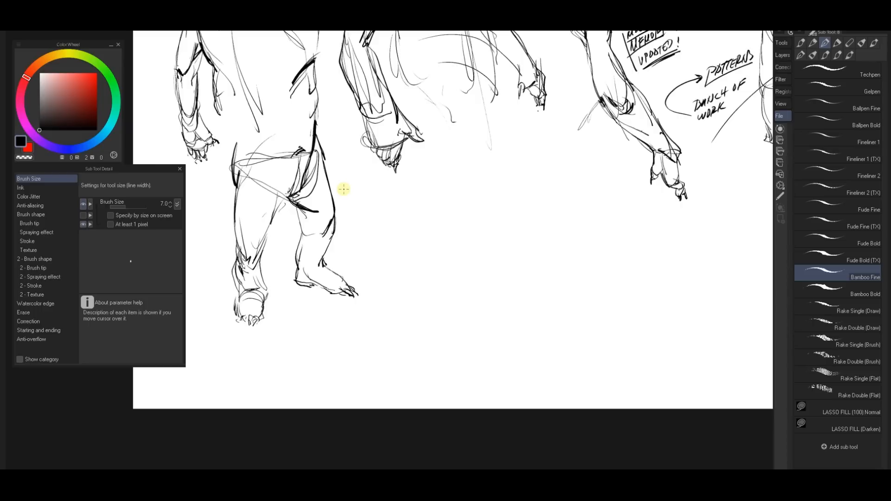
{"action": "left_click_drag", "start_coordinate": [285, 199], "coordinate": [270, 234]}
{"action": "scroll", "coordinate": [384, 218], "scroll_direction": "up", "scroll_amount": 2}
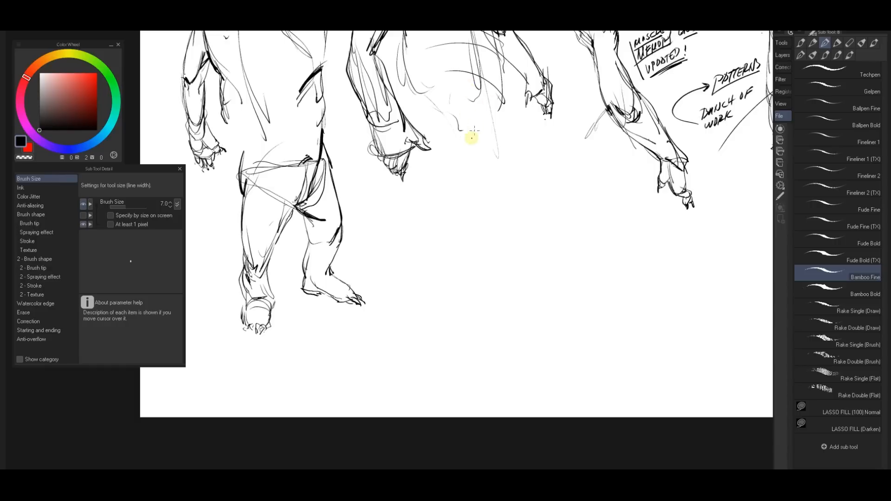
Sketch the shoulder, armpit and upper arm of a new outstretched arm in the empty area below the middle torso
{"action": "left_click_drag", "start_coordinate": [466, 195], "coordinate": [453, 181]}
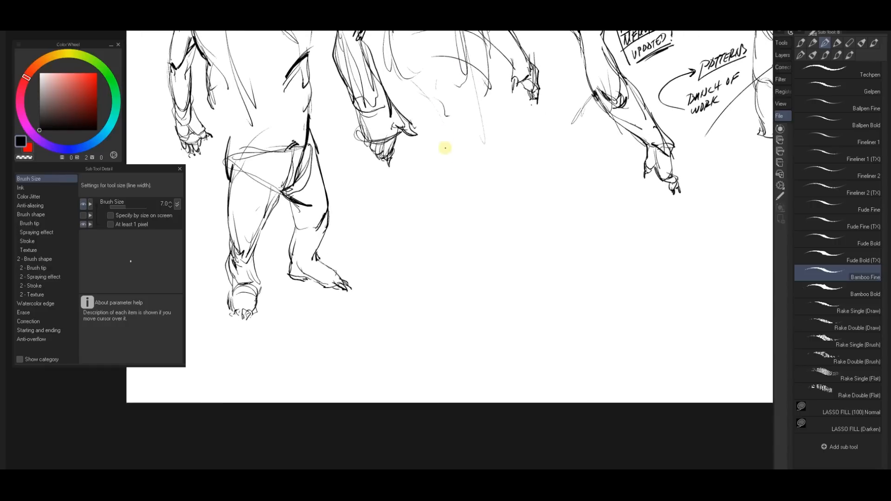
{"action": "left_click_drag", "start_coordinate": [403, 132], "coordinate": [417, 135]}
{"action": "left_click_drag", "start_coordinate": [419, 194], "coordinate": [420, 183]}
{"action": "mouse_move", "coordinate": [411, 147]}
{"action": "left_mouse_down"}
{"action": "mouse_move", "coordinate": [446, 213]}
{"action": "mouse_move", "coordinate": [430, 194]}
{"action": "mouse_move", "coordinate": [432, 204]}
{"action": "mouse_move", "coordinate": [456, 250]}
{"action": "left_mouse_up"}
{"action": "mouse_move", "coordinate": [419, 216]}
{"action": "left_mouse_down"}
{"action": "mouse_move", "coordinate": [455, 235]}
{"action": "mouse_move", "coordinate": [463, 252]}
{"action": "mouse_move", "coordinate": [455, 257]}
{"action": "left_mouse_up"}
{"action": "left_click_drag", "start_coordinate": [438, 204], "coordinate": [479, 256]}
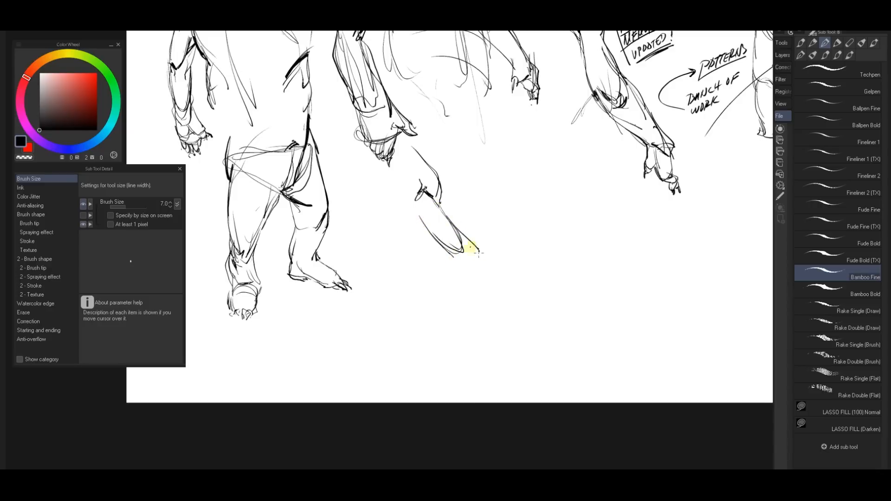
Extend the new arm diagonally downward with tapering forearm contours that end at the wrist
{"action": "left_click_drag", "start_coordinate": [457, 229], "coordinate": [482, 260]}
{"action": "left_click_drag", "start_coordinate": [429, 233], "coordinate": [487, 298]}
{"action": "key", "text": "ctrl+z"}
{"action": "mouse_move", "coordinate": [446, 260]}
{"action": "left_mouse_down"}
{"action": "mouse_move", "coordinate": [477, 245]}
{"action": "mouse_move", "coordinate": [518, 304]}
{"action": "mouse_move", "coordinate": [478, 251]}
{"action": "mouse_move", "coordinate": [513, 287]}
{"action": "mouse_move", "coordinate": [520, 308]}
{"action": "mouse_move", "coordinate": [500, 297]}
{"action": "mouse_move", "coordinate": [501, 326]}
{"action": "left_mouse_up"}
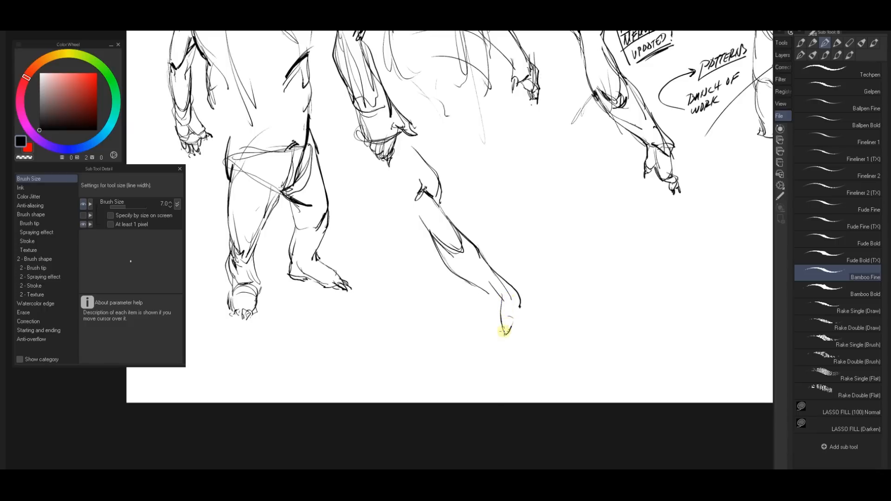
Add a loose hand with a thumb and bent fingers to the end of the new forearm
{"action": "left_click_drag", "start_coordinate": [508, 331], "coordinate": [508, 340]}
{"action": "key", "text": "ctrl+z"}
{"action": "mouse_move", "coordinate": [516, 326]}
{"action": "left_mouse_down"}
{"action": "mouse_move", "coordinate": [526, 327]}
{"action": "mouse_move", "coordinate": [522, 316]}
{"action": "left_mouse_up"}
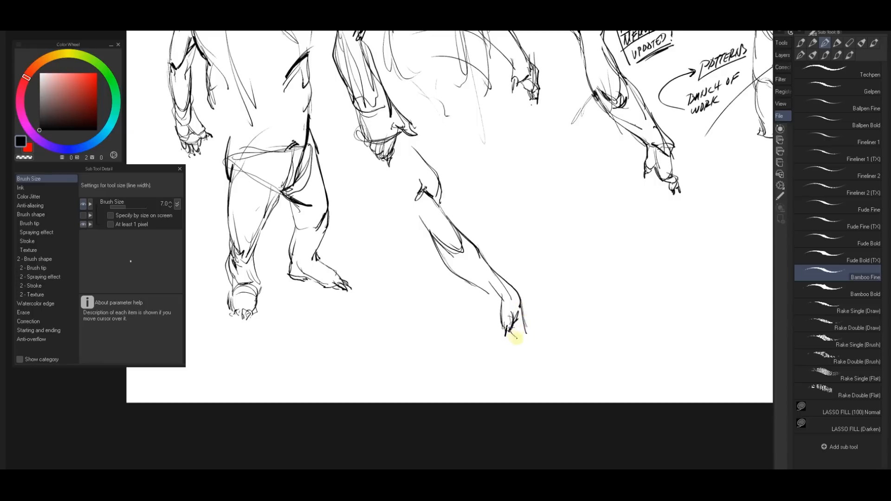
{"action": "mouse_move", "coordinate": [517, 334]}
{"action": "left_mouse_down"}
{"action": "mouse_move", "coordinate": [527, 332]}
{"action": "mouse_move", "coordinate": [530, 347]}
{"action": "left_mouse_up"}
{"action": "left_click_drag", "start_coordinate": [529, 342], "coordinate": [534, 351]}
Round out the new arm's elbow and reinforce its armpit and shoulder contours with darker strokes
{"action": "mouse_move", "coordinate": [470, 256]}
{"action": "left_mouse_down"}
{"action": "mouse_move", "coordinate": [415, 213]}
{"action": "mouse_move", "coordinate": [412, 193]}
{"action": "mouse_move", "coordinate": [415, 214]}
{"action": "left_mouse_up"}
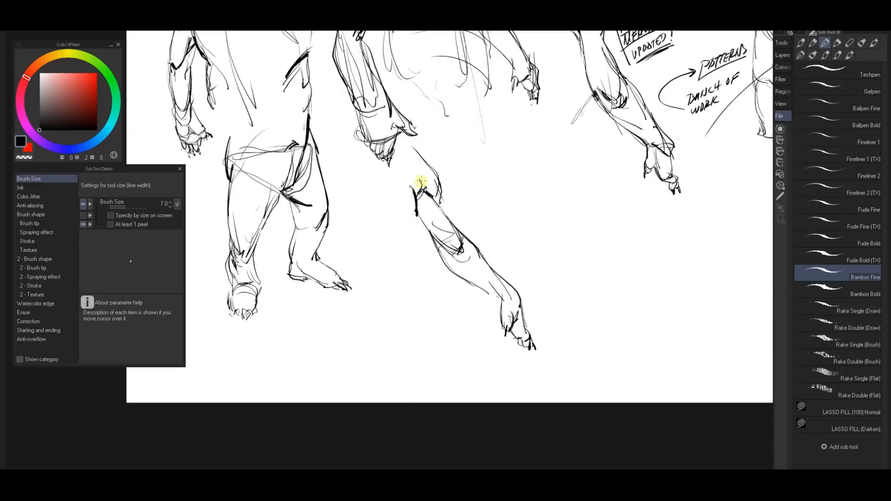
{"action": "mouse_move", "coordinate": [404, 159]}
{"action": "left_mouse_down"}
{"action": "mouse_move", "coordinate": [408, 145]}
{"action": "mouse_move", "coordinate": [436, 176]}
{"action": "mouse_move", "coordinate": [444, 204]}
{"action": "mouse_move", "coordinate": [427, 183]}
{"action": "mouse_move", "coordinate": [435, 171]}
{"action": "left_mouse_up"}
{"action": "key", "text": "ctrl+z"}
{"action": "key", "text": "ctrl+z"}
{"action": "mouse_move", "coordinate": [435, 192]}
{"action": "left_mouse_down"}
{"action": "mouse_move", "coordinate": [445, 220]}
{"action": "mouse_move", "coordinate": [417, 221]}
{"action": "left_mouse_up"}
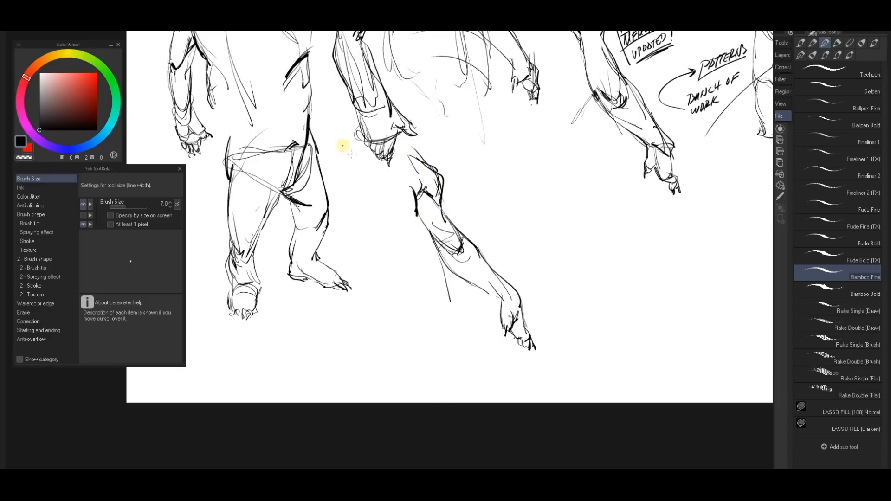
Attach the new arm to a faint torso with a sweeping collarbone line and long curved chest and side lines
{"action": "left_click_drag", "start_coordinate": [413, 164], "coordinate": [327, 138]}
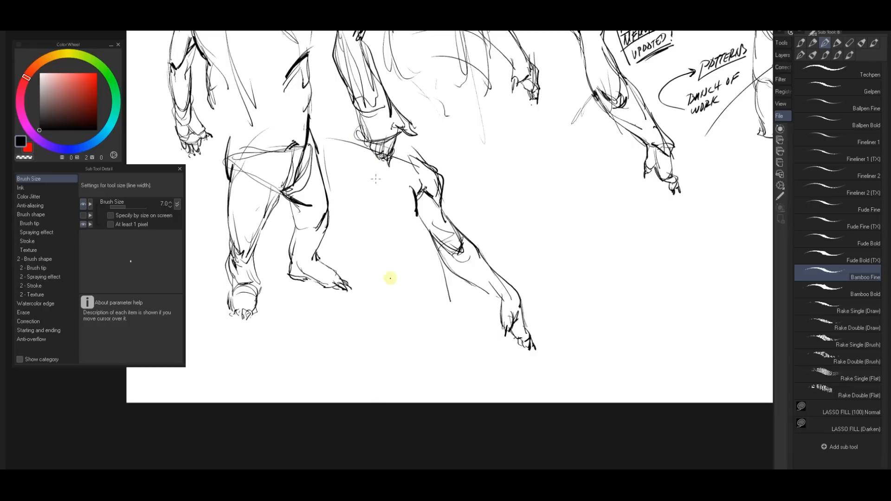
{"action": "left_click_drag", "start_coordinate": [383, 248], "coordinate": [398, 297]}
{"action": "left_click_drag", "start_coordinate": [396, 195], "coordinate": [428, 301]}
{"action": "left_click_drag", "start_coordinate": [388, 163], "coordinate": [418, 360]}
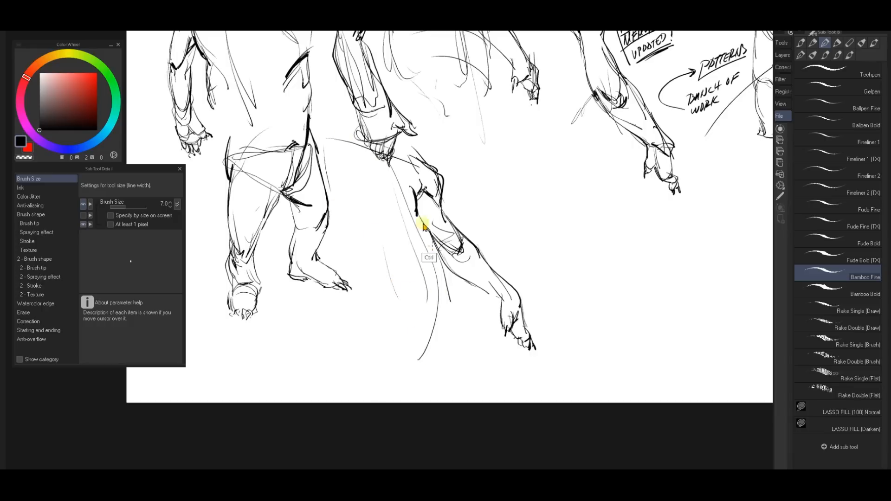
{"action": "key", "text": "ctrl+z"}
{"action": "left_click_drag", "start_coordinate": [417, 176], "coordinate": [423, 334]}
{"action": "key", "text": "ctrl+z"}
{"action": "left_click_drag", "start_coordinate": [381, 157], "coordinate": [421, 315]}
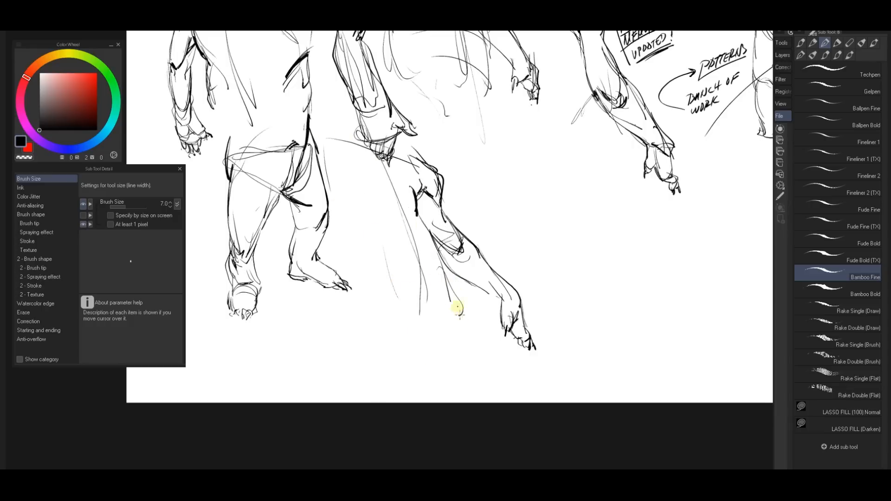
{"action": "mouse_move", "coordinate": [566, 268]}
{"action": "left_mouse_down"}
{"action": "mouse_move", "coordinate": [453, 336]}
{"action": "mouse_move", "coordinate": [433, 335]}
{"action": "left_mouse_up"}
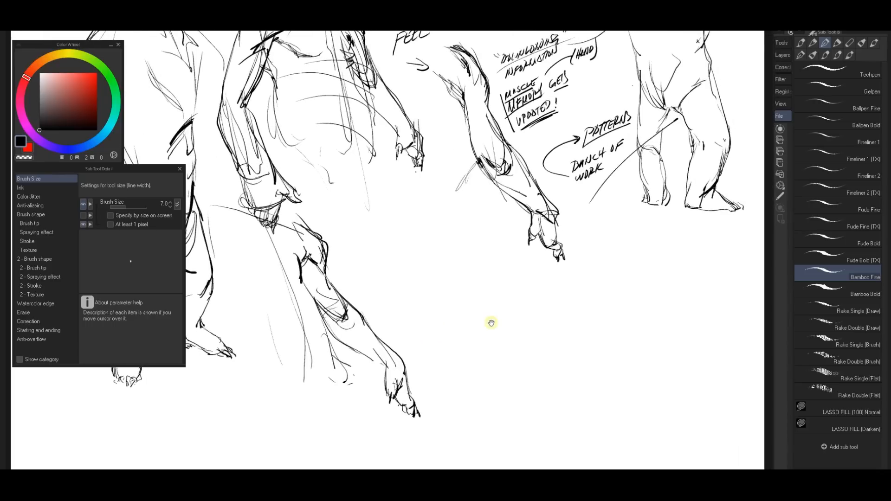
Examine the existing figure sketches and handwritten notes across the page, ending at the empty area below the arm studies
{"action": "mouse_move", "coordinate": [491, 322]}
{"action": "left_mouse_down"}
{"action": "mouse_move", "coordinate": [422, 384]}
{"action": "mouse_move", "coordinate": [384, 390]}
{"action": "mouse_move", "coordinate": [390, 382]}
{"action": "mouse_move", "coordinate": [356, 342]}
{"action": "left_mouse_up"}
{"action": "left_click_drag", "start_coordinate": [411, 213], "coordinate": [437, 189]}
{"action": "mouse_move", "coordinate": [522, 133]}
{"action": "left_mouse_down"}
{"action": "mouse_move", "coordinate": [549, 301]}
{"action": "mouse_move", "coordinate": [559, 303]}
{"action": "left_mouse_up"}
{"action": "mouse_move", "coordinate": [400, 256]}
{"action": "left_mouse_down"}
{"action": "mouse_move", "coordinate": [592, 251]}
{"action": "mouse_move", "coordinate": [517, 294]}
{"action": "mouse_move", "coordinate": [482, 287]}
{"action": "left_mouse_up"}
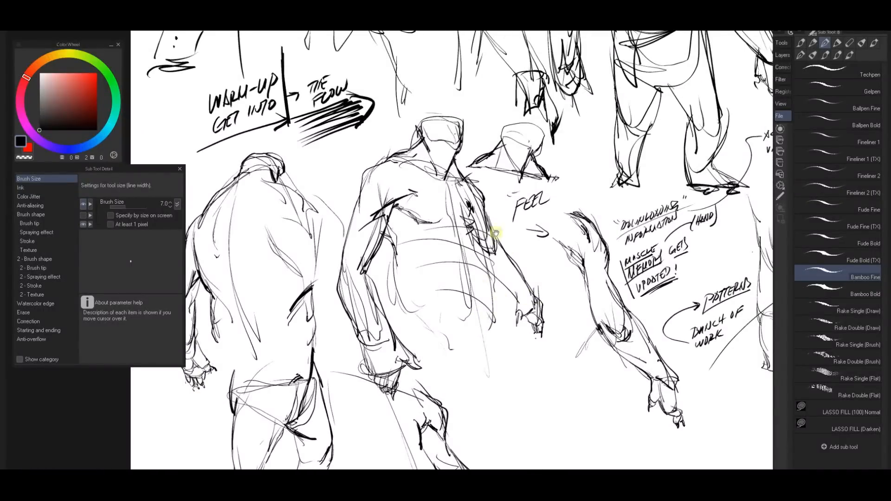
{"action": "left_click_drag", "start_coordinate": [496, 234], "coordinate": [475, 370]}
{"action": "left_click_drag", "start_coordinate": [483, 174], "coordinate": [486, 222]}
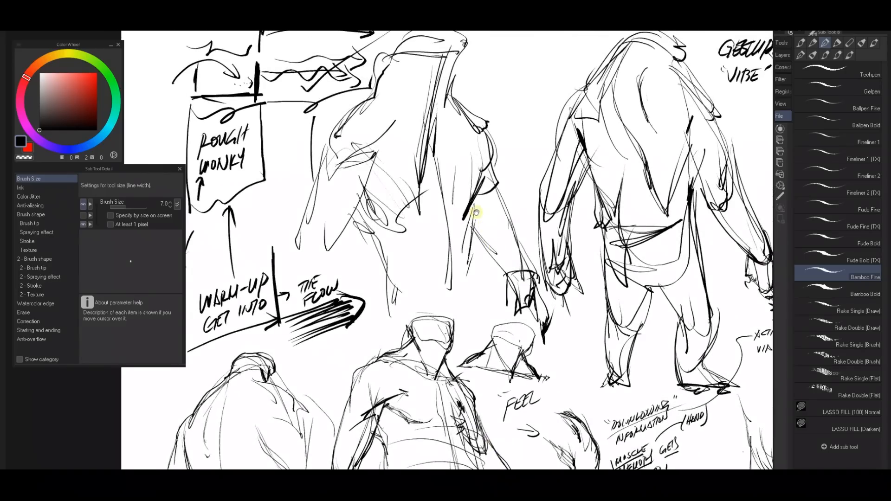
{"action": "left_click_drag", "start_coordinate": [522, 333], "coordinate": [488, 160]}
{"action": "left_click_drag", "start_coordinate": [488, 204], "coordinate": [487, 169]}
{"action": "left_click_drag", "start_coordinate": [512, 279], "coordinate": [507, 141]}
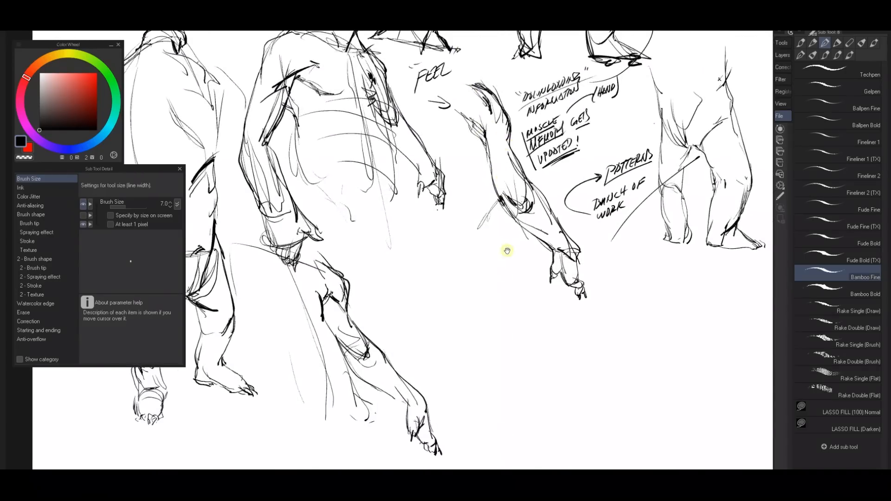
{"action": "left_click_drag", "start_coordinate": [505, 249], "coordinate": [491, 139]}
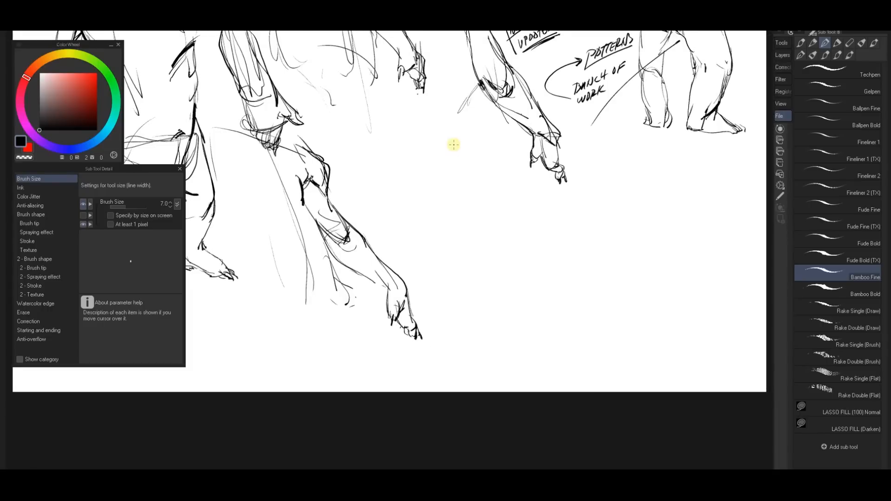
Sketch the neck, shoulders and chest of a new figure in the empty space below the arm study
{"action": "mouse_move", "coordinate": [131, 224]}
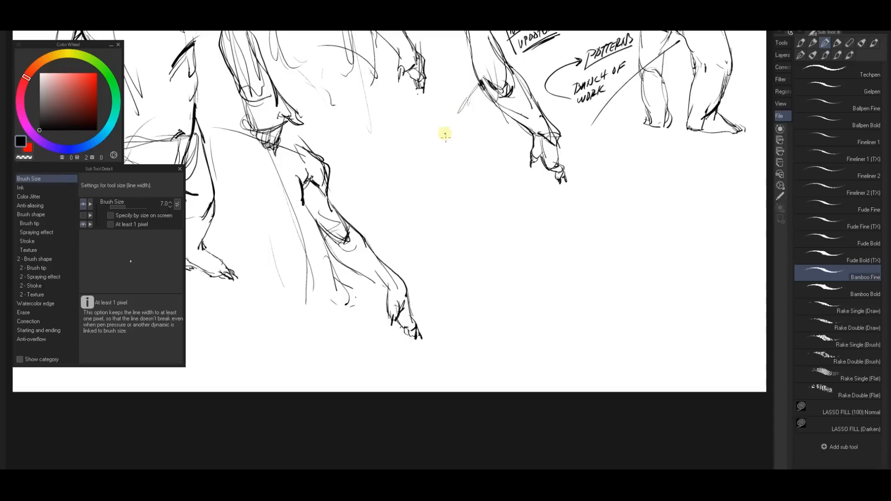
{"action": "mouse_move", "coordinate": [430, 154]}
{"action": "left_mouse_down"}
{"action": "mouse_move", "coordinate": [458, 125]}
{"action": "mouse_move", "coordinate": [474, 129]}
{"action": "mouse_move", "coordinate": [458, 125]}
{"action": "mouse_move", "coordinate": [471, 130]}
{"action": "mouse_move", "coordinate": [463, 165]}
{"action": "left_mouse_up"}
{"action": "mouse_move", "coordinate": [478, 125]}
{"action": "left_mouse_down"}
{"action": "mouse_move", "coordinate": [469, 171]}
{"action": "mouse_move", "coordinate": [490, 167]}
{"action": "mouse_move", "coordinate": [439, 170]}
{"action": "mouse_move", "coordinate": [425, 159]}
{"action": "mouse_move", "coordinate": [412, 192]}
{"action": "left_mouse_up"}
{"action": "mouse_move", "coordinate": [423, 160]}
{"action": "left_mouse_down"}
{"action": "mouse_move", "coordinate": [410, 192]}
{"action": "mouse_move", "coordinate": [468, 184]}
{"action": "mouse_move", "coordinate": [466, 192]}
{"action": "mouse_move", "coordinate": [487, 186]}
{"action": "mouse_move", "coordinate": [487, 197]}
{"action": "mouse_move", "coordinate": [495, 171]}
{"action": "mouse_move", "coordinate": [488, 195]}
{"action": "mouse_move", "coordinate": [505, 210]}
{"action": "left_mouse_up"}
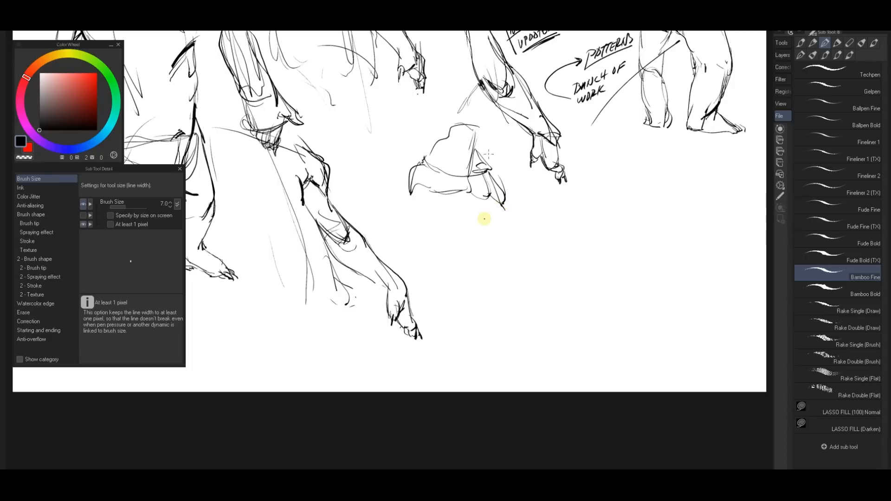
Sketch the new figure's lower rib line, rounded belly and waist contours beneath the chest
{"action": "mouse_move", "coordinate": [468, 188]}
{"action": "left_mouse_down"}
{"action": "mouse_move", "coordinate": [463, 205]}
{"action": "mouse_move", "coordinate": [413, 225]}
{"action": "mouse_move", "coordinate": [483, 210]}
{"action": "mouse_move", "coordinate": [504, 243]}
{"action": "mouse_move", "coordinate": [483, 265]}
{"action": "mouse_move", "coordinate": [478, 290]}
{"action": "left_mouse_up"}
{"action": "mouse_move", "coordinate": [486, 228]}
{"action": "left_mouse_down"}
{"action": "mouse_move", "coordinate": [486, 253]}
{"action": "mouse_move", "coordinate": [473, 291]}
{"action": "left_mouse_up"}
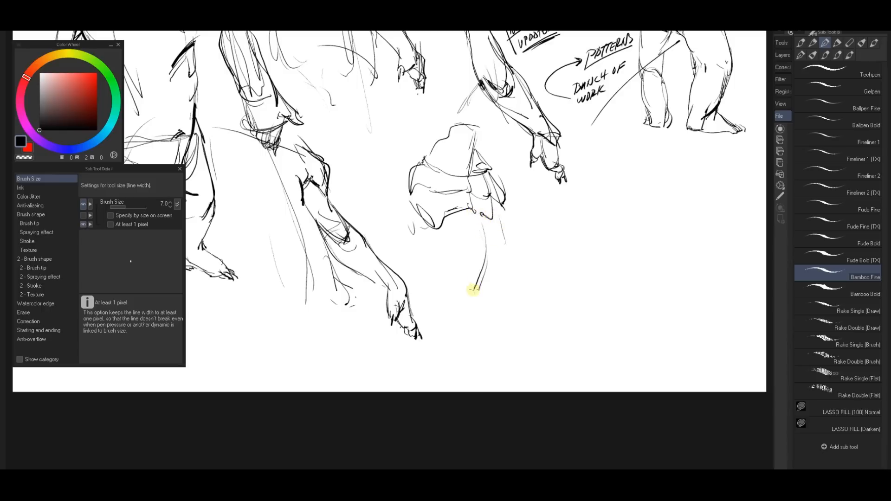
{"action": "left_click_drag", "start_coordinate": [440, 242], "coordinate": [450, 291]}
{"action": "mouse_move", "coordinate": [424, 262]}
{"action": "left_mouse_down"}
{"action": "mouse_move", "coordinate": [437, 292]}
{"action": "mouse_move", "coordinate": [457, 293]}
{"action": "left_mouse_up"}
{"action": "mouse_move", "coordinate": [477, 287]}
{"action": "left_mouse_down"}
{"action": "mouse_move", "coordinate": [498, 258]}
{"action": "mouse_move", "coordinate": [493, 288]}
{"action": "mouse_move", "coordinate": [503, 256]}
{"action": "left_mouse_up"}
{"action": "left_click_drag", "start_coordinate": [498, 222], "coordinate": [505, 261]}
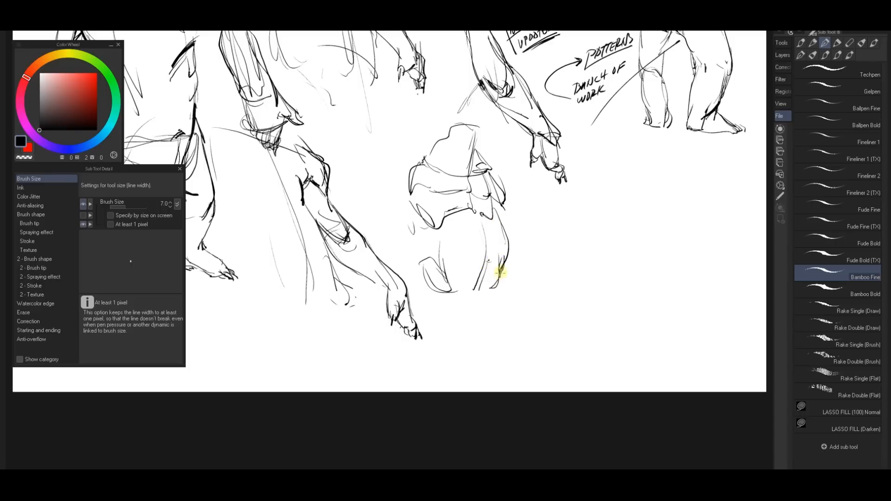
Draw the far arm hanging outward from the shoulder, ending in a small hand with shaded fingers
{"action": "left_click_drag", "start_coordinate": [497, 205], "coordinate": [507, 235]}
{"action": "mouse_move", "coordinate": [501, 205]}
{"action": "left_mouse_down"}
{"action": "mouse_move", "coordinate": [529, 246]}
{"action": "mouse_move", "coordinate": [531, 278]}
{"action": "left_mouse_up"}
{"action": "mouse_move", "coordinate": [527, 245]}
{"action": "left_mouse_down"}
{"action": "mouse_move", "coordinate": [536, 286]}
{"action": "mouse_move", "coordinate": [519, 260]}
{"action": "mouse_move", "coordinate": [532, 283]}
{"action": "mouse_move", "coordinate": [531, 251]}
{"action": "mouse_move", "coordinate": [545, 301]}
{"action": "mouse_move", "coordinate": [535, 297]}
{"action": "mouse_move", "coordinate": [531, 275]}
{"action": "mouse_move", "coordinate": [540, 278]}
{"action": "mouse_move", "coordinate": [540, 257]}
{"action": "mouse_move", "coordinate": [531, 253]}
{"action": "mouse_move", "coordinate": [528, 303]}
{"action": "left_mouse_up"}
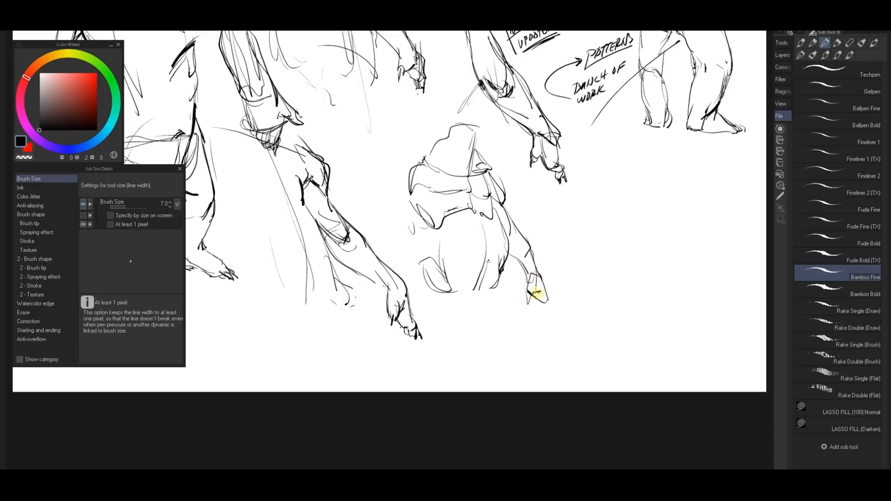
{"action": "left_click_drag", "start_coordinate": [534, 295], "coordinate": [546, 308]}
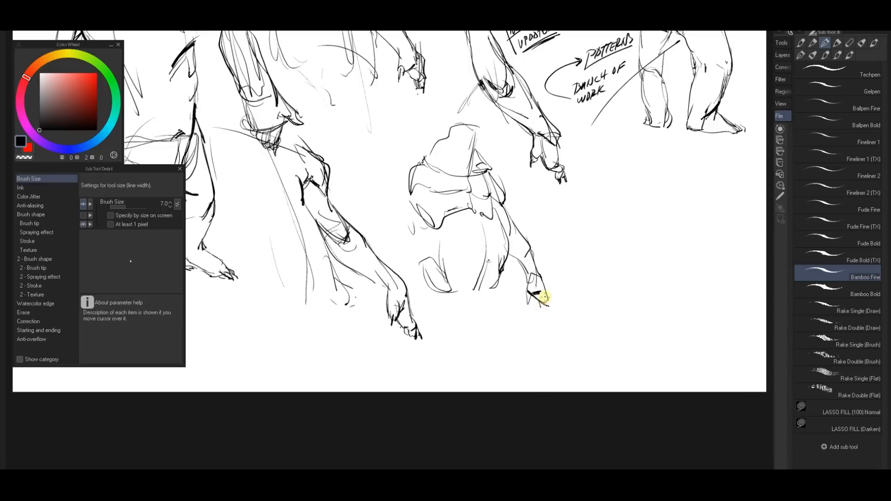
{"action": "left_click_drag", "start_coordinate": [541, 297], "coordinate": [549, 308]}
{"action": "key", "text": "ctrl+z"}
{"action": "key", "text": "ctrl+z"}
Draw the near upper arm and forearm down from the other shoulder, overlapping the neighbouring arm sketch
{"action": "left_click_drag", "start_coordinate": [417, 194], "coordinate": [398, 229]}
{"action": "left_click_drag", "start_coordinate": [418, 190], "coordinate": [397, 232]}
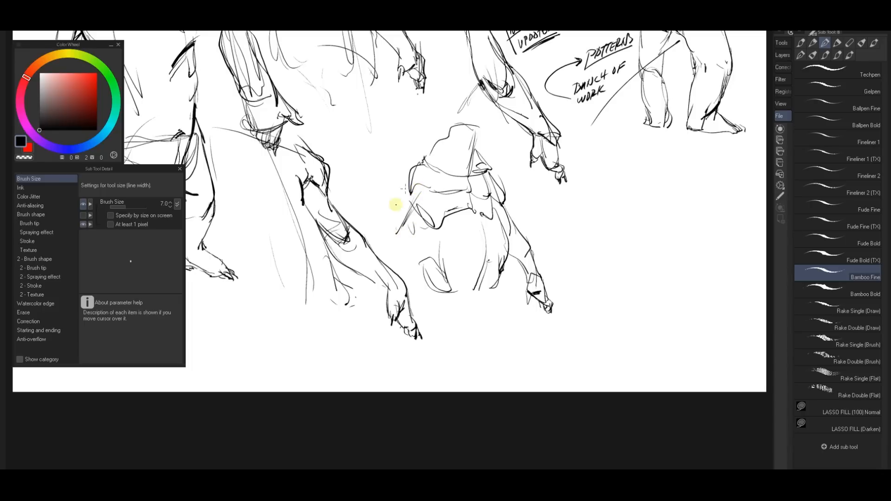
{"action": "mouse_move", "coordinate": [420, 185]}
{"action": "left_mouse_down"}
{"action": "mouse_move", "coordinate": [400, 245]}
{"action": "mouse_move", "coordinate": [413, 179]}
{"action": "mouse_move", "coordinate": [385, 225]}
{"action": "mouse_move", "coordinate": [386, 250]}
{"action": "mouse_move", "coordinate": [393, 230]}
{"action": "mouse_move", "coordinate": [381, 236]}
{"action": "mouse_move", "coordinate": [404, 237]}
{"action": "mouse_move", "coordinate": [402, 283]}
{"action": "left_mouse_up"}
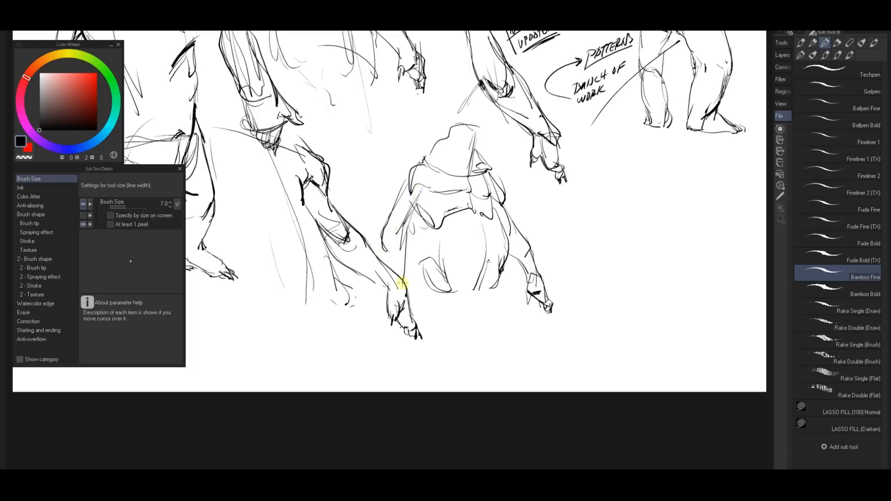
{"action": "mouse_move", "coordinate": [389, 235]}
{"action": "left_mouse_down"}
{"action": "mouse_move", "coordinate": [383, 260]}
{"action": "mouse_move", "coordinate": [400, 276]}
{"action": "mouse_move", "coordinate": [393, 291]}
{"action": "mouse_move", "coordinate": [390, 232]}
{"action": "mouse_move", "coordinate": [406, 243]}
{"action": "mouse_move", "coordinate": [394, 302]}
{"action": "mouse_move", "coordinate": [392, 282]}
{"action": "left_mouse_up"}
Erase the neighbouring sketch's hand where it overlaps the new forearm and draw the new figure's wrist there
{"action": "key", "text": "e"}
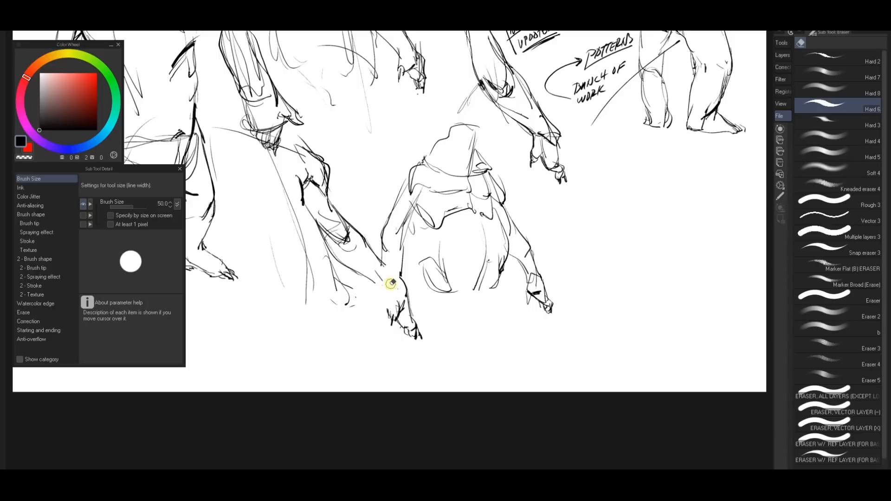
{"action": "key", "text": "p"}
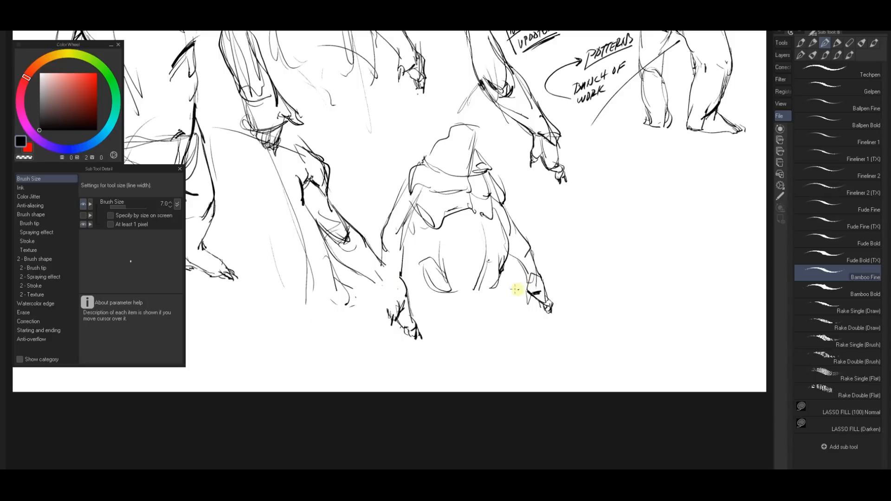
{"action": "mouse_move", "coordinate": [380, 288]}
{"action": "left_mouse_down"}
{"action": "mouse_move", "coordinate": [399, 287]}
{"action": "mouse_move", "coordinate": [381, 288]}
{"action": "mouse_move", "coordinate": [400, 289]}
{"action": "mouse_move", "coordinate": [379, 275]}
{"action": "mouse_move", "coordinate": [386, 286]}
{"action": "mouse_move", "coordinate": [381, 256]}
{"action": "mouse_move", "coordinate": [376, 294]}
{"action": "mouse_move", "coordinate": [386, 294]}
{"action": "mouse_move", "coordinate": [378, 276]}
{"action": "mouse_move", "coordinate": [378, 295]}
{"action": "mouse_move", "coordinate": [404, 283]}
{"action": "mouse_move", "coordinate": [388, 322]}
{"action": "mouse_move", "coordinate": [408, 320]}
{"action": "mouse_move", "coordinate": [417, 348]}
{"action": "left_mouse_up"}
{"action": "key", "text": "e"}
{"action": "key", "text": "p"}
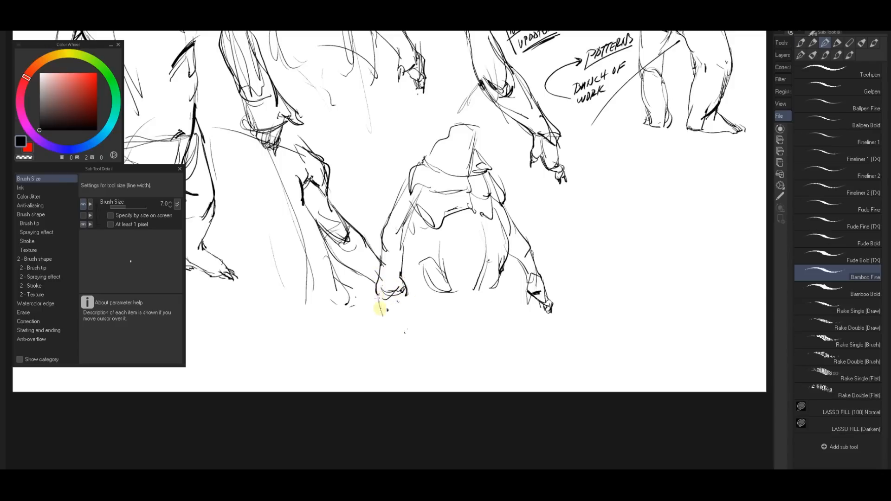
Draw the near hand with its palm, thumb and curled fingers below the wrist
{"action": "mouse_move", "coordinate": [380, 308]}
{"action": "left_mouse_down"}
{"action": "mouse_move", "coordinate": [380, 320]}
{"action": "mouse_move", "coordinate": [404, 314]}
{"action": "left_mouse_up"}
{"action": "key", "text": "ctrl"}
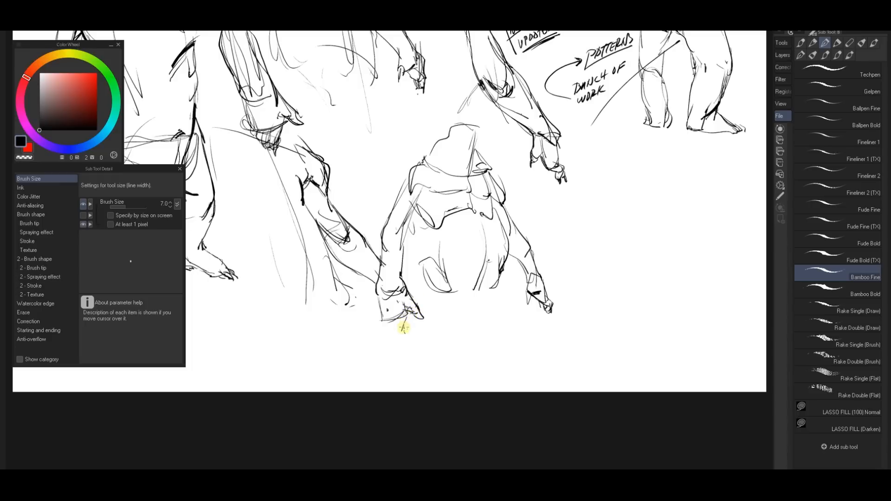
{"action": "mouse_move", "coordinate": [402, 330]}
{"action": "left_mouse_down"}
{"action": "mouse_move", "coordinate": [389, 329]}
{"action": "mouse_move", "coordinate": [384, 308]}
{"action": "mouse_move", "coordinate": [392, 301]}
{"action": "left_mouse_up"}
{"action": "left_click_drag", "start_coordinate": [402, 344], "coordinate": [401, 331]}
Reinforce the torso's side and chest contours and close the lower abdomen with a pointed V-shaped line
{"action": "mouse_move", "coordinate": [414, 200]}
{"action": "left_mouse_down"}
{"action": "mouse_move", "coordinate": [422, 183]}
{"action": "mouse_move", "coordinate": [398, 243]}
{"action": "mouse_move", "coordinate": [418, 176]}
{"action": "left_mouse_up"}
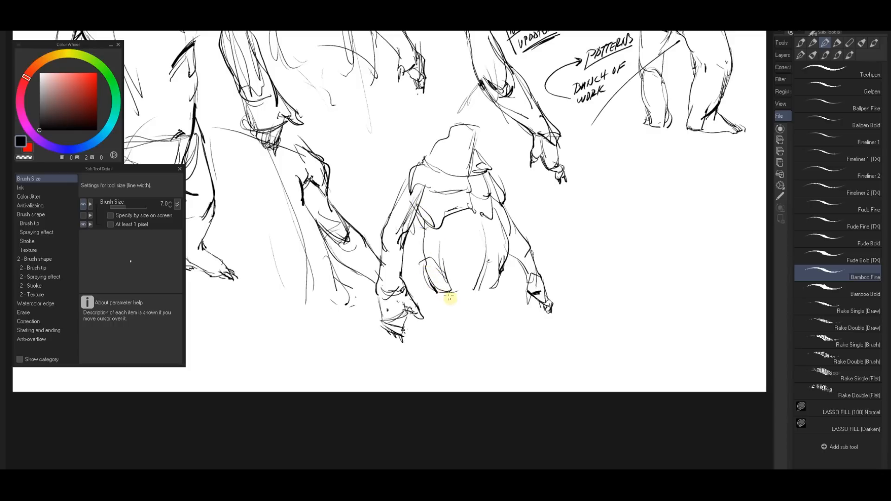
{"action": "mouse_move", "coordinate": [457, 288]}
{"action": "left_mouse_down"}
{"action": "mouse_move", "coordinate": [481, 299]}
{"action": "mouse_move", "coordinate": [473, 312]}
{"action": "mouse_move", "coordinate": [489, 294]}
{"action": "mouse_move", "coordinate": [464, 311]}
{"action": "mouse_move", "coordinate": [454, 298]}
{"action": "mouse_move", "coordinate": [473, 312]}
{"action": "left_mouse_up"}
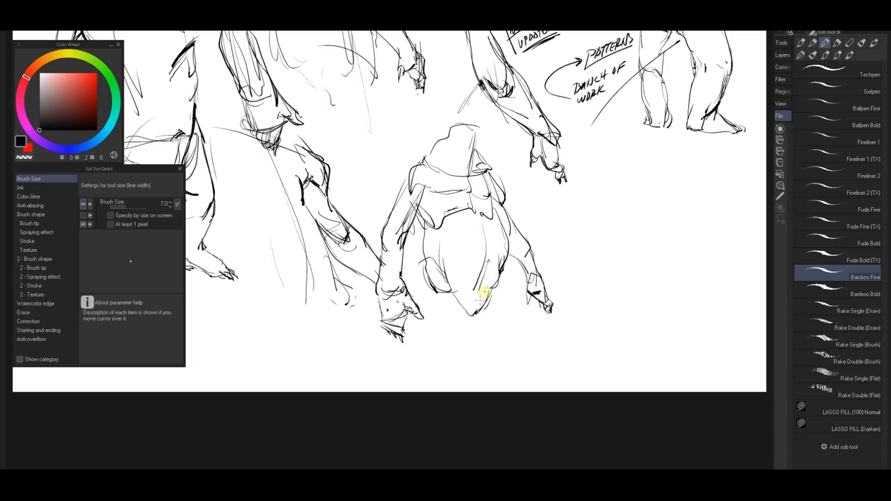
{"action": "mouse_move", "coordinate": [484, 274]}
{"action": "left_mouse_down"}
{"action": "mouse_move", "coordinate": [491, 258]}
{"action": "mouse_move", "coordinate": [479, 227]}
{"action": "left_mouse_up"}
{"action": "left_click_drag", "start_coordinate": [449, 196], "coordinate": [432, 190]}
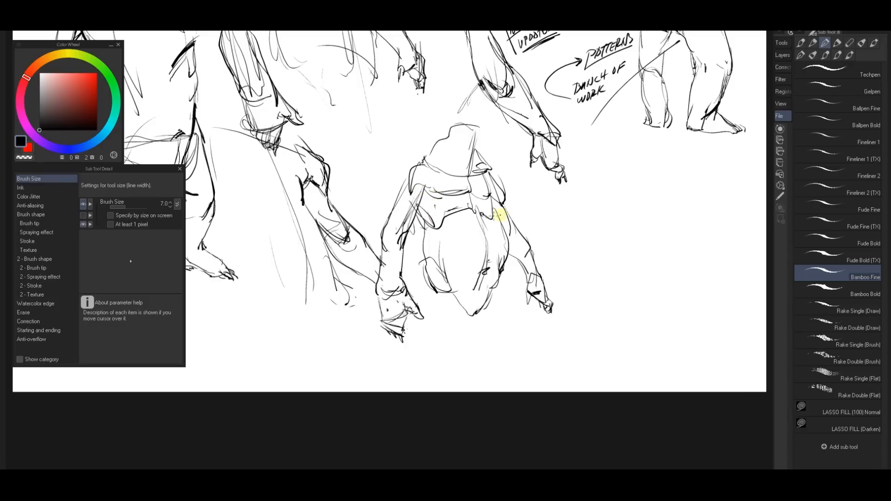
Refine the chest contours and build up the neck and lower head, cleaning up stray lines with the eraser
{"action": "left_click_drag", "start_coordinate": [474, 209], "coordinate": [502, 225]}
{"action": "left_click_drag", "start_coordinate": [432, 163], "coordinate": [463, 173]}
{"action": "mouse_move", "coordinate": [449, 135]}
{"action": "left_mouse_down"}
{"action": "mouse_move", "coordinate": [468, 172]}
{"action": "mouse_move", "coordinate": [476, 151]}
{"action": "left_mouse_up"}
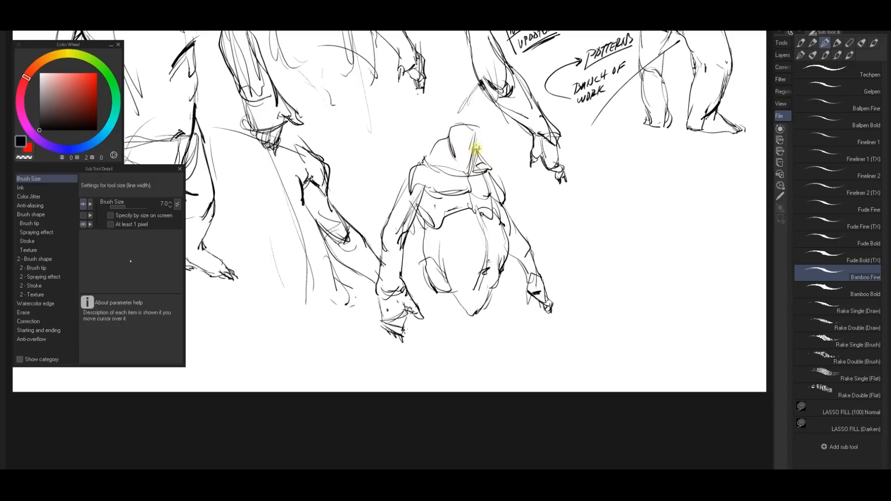
{"action": "mouse_move", "coordinate": [454, 135]}
{"action": "left_mouse_down"}
{"action": "mouse_move", "coordinate": [477, 146]}
{"action": "mouse_move", "coordinate": [483, 137]}
{"action": "left_mouse_up"}
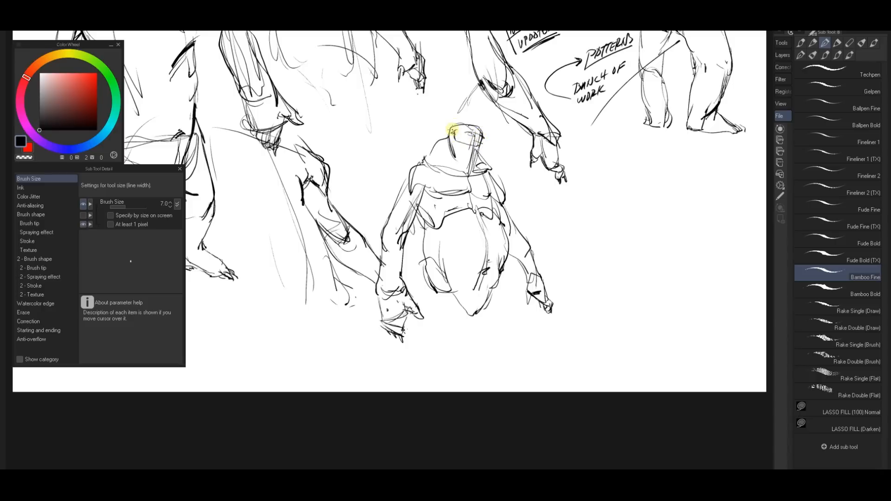
{"action": "mouse_move", "coordinate": [449, 138]}
{"action": "left_mouse_down"}
{"action": "mouse_move", "coordinate": [443, 158]}
{"action": "mouse_move", "coordinate": [452, 131]}
{"action": "mouse_move", "coordinate": [442, 135]}
{"action": "left_mouse_up"}
{"action": "key", "text": "e"}
{"action": "key", "text": "b"}
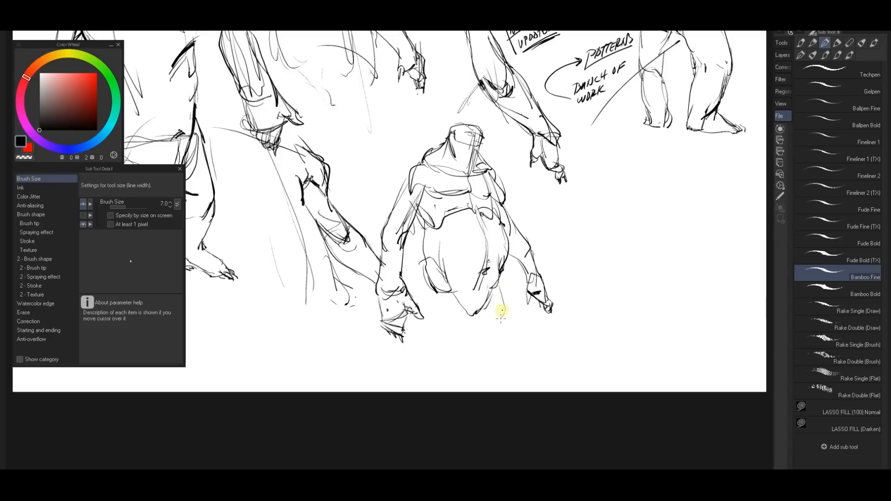
Draw the far leg with its thigh, knee and shin, ending in a sideways-pointing foot with toes
{"action": "left_click_drag", "start_coordinate": [498, 288], "coordinate": [505, 320]}
{"action": "left_click_drag", "start_coordinate": [480, 315], "coordinate": [494, 333]}
{"action": "mouse_move", "coordinate": [506, 323]}
{"action": "left_mouse_down"}
{"action": "mouse_move", "coordinate": [486, 342]}
{"action": "mouse_move", "coordinate": [474, 319]}
{"action": "mouse_move", "coordinate": [497, 294]}
{"action": "mouse_move", "coordinate": [476, 350]}
{"action": "mouse_move", "coordinate": [498, 340]}
{"action": "mouse_move", "coordinate": [494, 354]}
{"action": "mouse_move", "coordinate": [481, 318]}
{"action": "mouse_move", "coordinate": [481, 358]}
{"action": "mouse_move", "coordinate": [480, 337]}
{"action": "mouse_move", "coordinate": [481, 355]}
{"action": "left_mouse_up"}
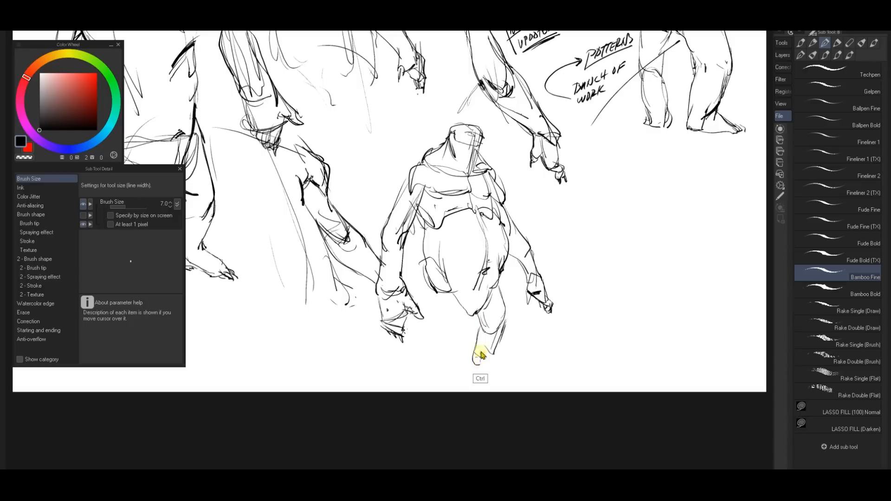
{"action": "key", "text": "ctrl+z"}
{"action": "mouse_move", "coordinate": [482, 320]}
{"action": "left_mouse_down"}
{"action": "mouse_move", "coordinate": [476, 353]}
{"action": "mouse_move", "coordinate": [492, 364]}
{"action": "mouse_move", "coordinate": [484, 341]}
{"action": "mouse_move", "coordinate": [475, 350]}
{"action": "mouse_move", "coordinate": [493, 363]}
{"action": "left_mouse_up"}
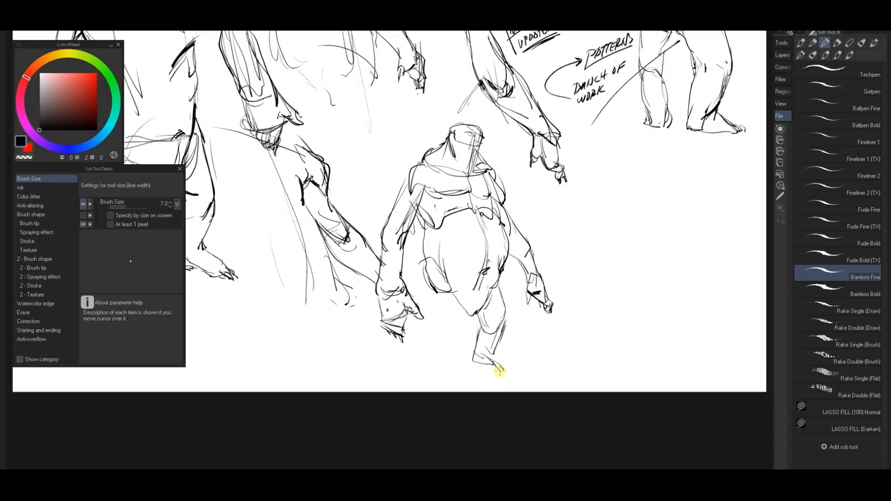
{"action": "left_click_drag", "start_coordinate": [491, 341], "coordinate": [511, 360]}
{"action": "left_click_drag", "start_coordinate": [515, 360], "coordinate": [493, 365]}
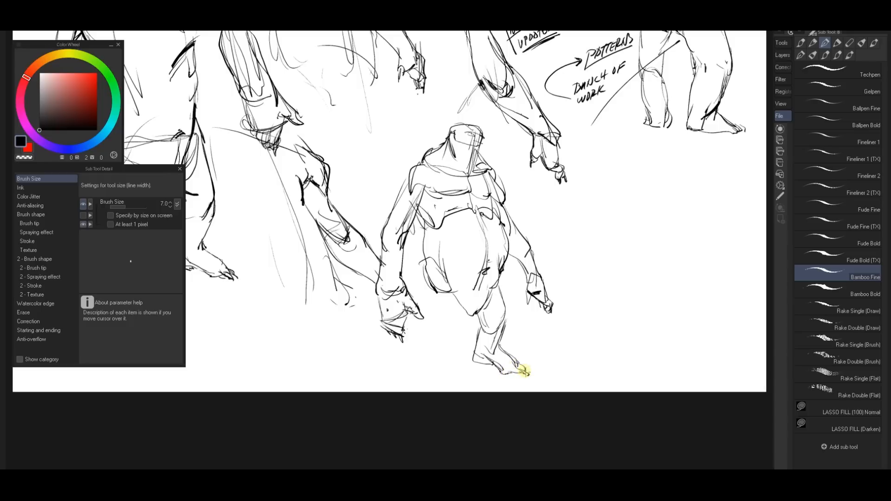
{"action": "mouse_move", "coordinate": [530, 374]}
{"action": "left_mouse_down"}
{"action": "mouse_move", "coordinate": [533, 364]}
{"action": "mouse_move", "coordinate": [527, 369]}
{"action": "left_mouse_up"}
Sketch the near leg's thigh and knee down towards the page's lower edge
{"action": "mouse_move", "coordinate": [455, 334]}
{"action": "left_mouse_down"}
{"action": "mouse_move", "coordinate": [466, 308]}
{"action": "mouse_move", "coordinate": [454, 292]}
{"action": "mouse_move", "coordinate": [425, 305]}
{"action": "left_mouse_up"}
{"action": "mouse_move", "coordinate": [423, 335]}
{"action": "left_mouse_down"}
{"action": "mouse_move", "coordinate": [428, 298]}
{"action": "mouse_move", "coordinate": [429, 339]}
{"action": "mouse_move", "coordinate": [441, 354]}
{"action": "left_mouse_up"}
{"action": "mouse_move", "coordinate": [465, 304]}
{"action": "left_mouse_down"}
{"action": "mouse_move", "coordinate": [442, 358]}
{"action": "mouse_move", "coordinate": [454, 358]}
{"action": "mouse_move", "coordinate": [437, 348]}
{"action": "mouse_move", "coordinate": [448, 369]}
{"action": "mouse_move", "coordinate": [439, 382]}
{"action": "mouse_move", "coordinate": [479, 319]}
{"action": "left_mouse_up"}
Extend the canvas downward to a height of 4942 px, keeping the width at 3840 px
{"action": "key", "text": "ctrl+alt+x"}
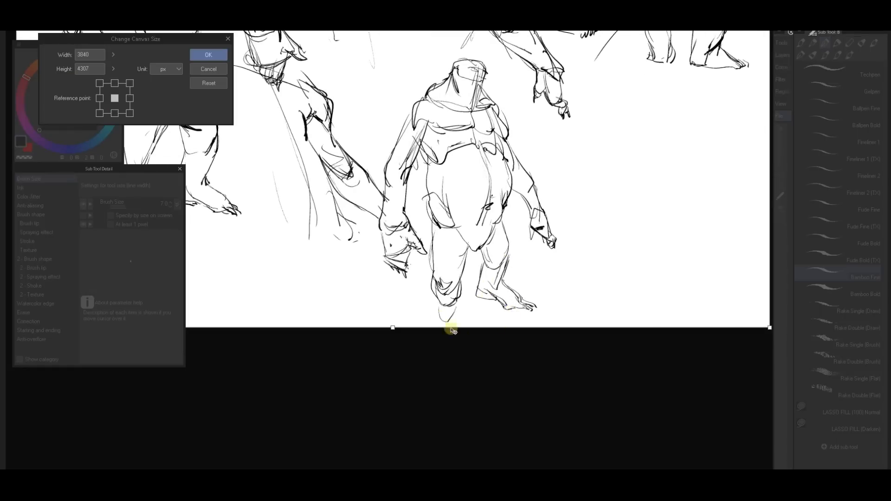
{"action": "left_click_drag", "start_coordinate": [392, 328], "coordinate": [407, 459]}
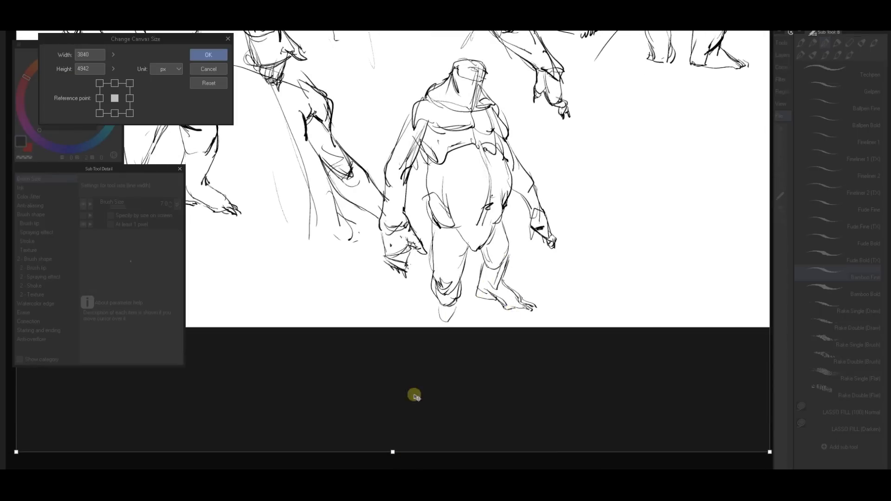
{"action": "key", "text": "Return"}
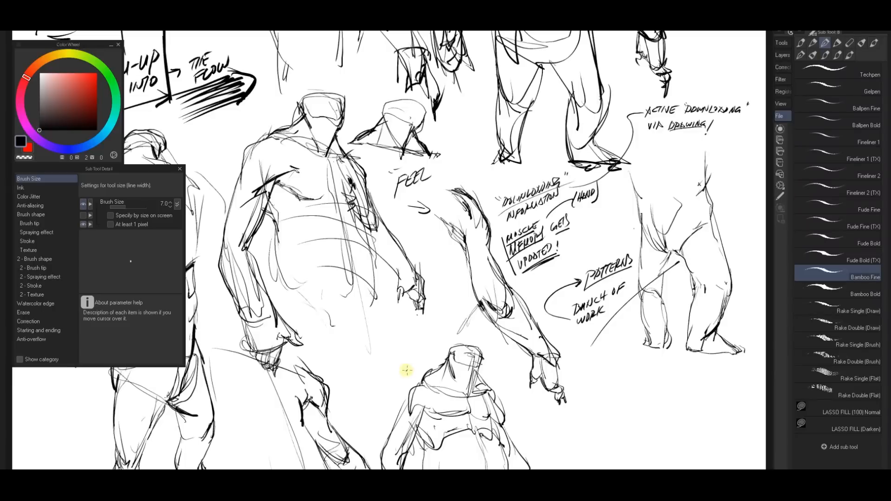
Darken the crotch area and reinforce the far leg's knee and calf contours
{"action": "left_click_drag", "start_coordinate": [477, 411], "coordinate": [401, 159]}
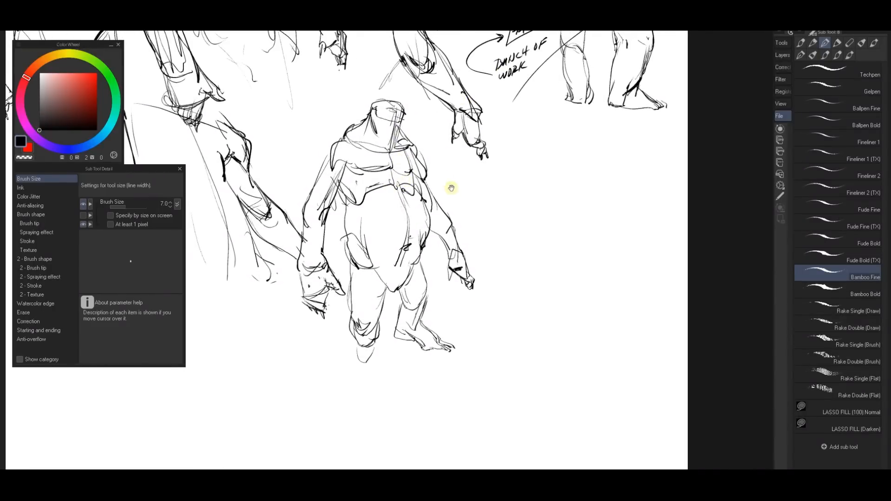
{"action": "left_click_drag", "start_coordinate": [418, 138], "coordinate": [445, 175]}
{"action": "left_click_drag", "start_coordinate": [434, 349], "coordinate": [466, 326]}
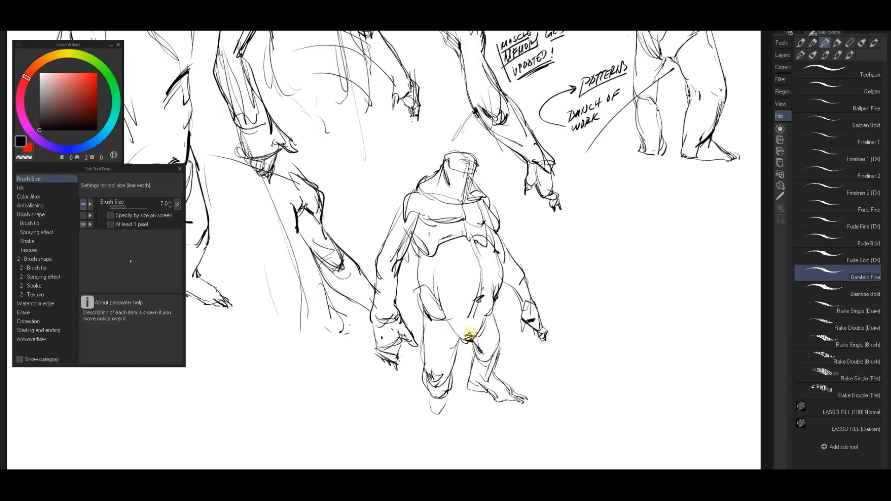
{"action": "mouse_move", "coordinate": [466, 330]}
{"action": "left_mouse_down"}
{"action": "mouse_move", "coordinate": [506, 295]}
{"action": "mouse_move", "coordinate": [470, 337]}
{"action": "mouse_move", "coordinate": [482, 323]}
{"action": "left_mouse_up"}
{"action": "mouse_move", "coordinate": [486, 363]}
{"action": "left_mouse_down"}
{"action": "mouse_move", "coordinate": [499, 345]}
{"action": "mouse_move", "coordinate": [495, 355]}
{"action": "left_mouse_up"}
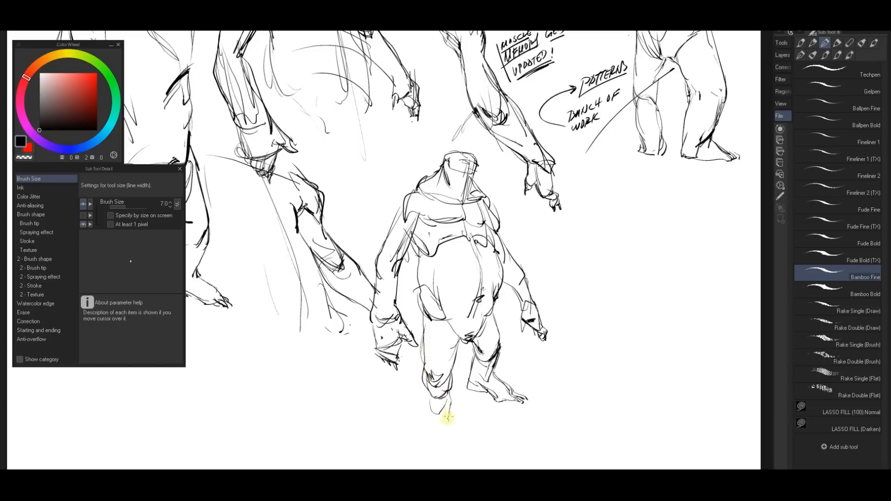
Draw the near foot with its toes and rework the far foot's outline and toes using eraser and pen
{"action": "mouse_move", "coordinate": [450, 416]}
{"action": "left_mouse_down"}
{"action": "mouse_move", "coordinate": [423, 412]}
{"action": "mouse_move", "coordinate": [429, 418]}
{"action": "left_mouse_up"}
{"action": "left_click_drag", "start_coordinate": [440, 427], "coordinate": [425, 417]}
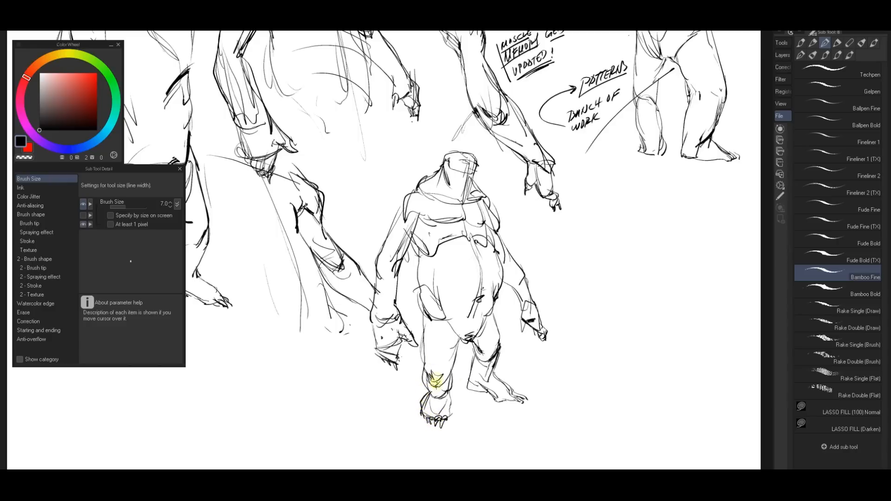
{"action": "key", "text": "e"}
{"action": "key", "text": "p"}
{"action": "mouse_move", "coordinate": [473, 368]}
{"action": "left_mouse_down"}
{"action": "mouse_move", "coordinate": [481, 388]}
{"action": "mouse_move", "coordinate": [506, 402]}
{"action": "mouse_move", "coordinate": [525, 395]}
{"action": "left_mouse_up"}
{"action": "key", "text": "e"}
{"action": "key", "text": "b"}
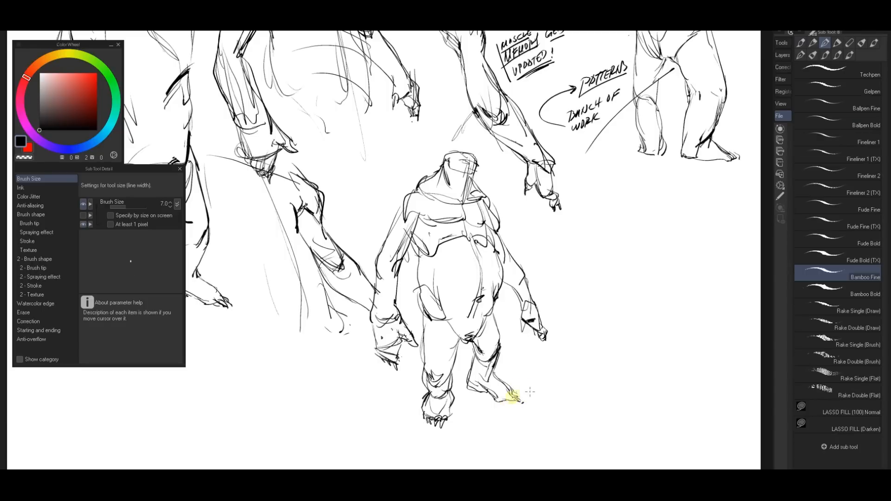
{"action": "left_click", "coordinate": [496, 375]}
{"action": "mouse_move", "coordinate": [500, 344]}
{"action": "left_mouse_down"}
{"action": "mouse_move", "coordinate": [495, 366]}
{"action": "mouse_move", "coordinate": [503, 315]}
{"action": "mouse_move", "coordinate": [507, 333]}
{"action": "mouse_move", "coordinate": [501, 344]}
{"action": "mouse_move", "coordinate": [497, 331]}
{"action": "mouse_move", "coordinate": [499, 344]}
{"action": "mouse_move", "coordinate": [495, 300]}
{"action": "mouse_move", "coordinate": [499, 342]}
{"action": "left_mouse_up"}
{"action": "mouse_move", "coordinate": [445, 285]}
{"action": "left_mouse_down"}
{"action": "mouse_move", "coordinate": [409, 326]}
{"action": "mouse_move", "coordinate": [422, 340]}
{"action": "mouse_move", "coordinate": [428, 319]}
{"action": "mouse_move", "coordinate": [424, 368]}
{"action": "mouse_move", "coordinate": [426, 312]}
{"action": "mouse_move", "coordinate": [453, 263]}
{"action": "mouse_move", "coordinate": [422, 344]}
{"action": "left_mouse_up"}
{"action": "left_click_drag", "start_coordinate": [433, 284], "coordinate": [274, 275]}
{"action": "left_click_drag", "start_coordinate": [371, 223], "coordinate": [418, 195]}
{"action": "left_click_drag", "start_coordinate": [479, 205], "coordinate": [490, 234]}
{"action": "mouse_move", "coordinate": [475, 197]}
{"action": "left_mouse_down"}
{"action": "mouse_move", "coordinate": [539, 225]}
{"action": "mouse_move", "coordinate": [535, 218]}
{"action": "mouse_move", "coordinate": [537, 325]}
{"action": "left_mouse_up"}
{"action": "left_click_drag", "start_coordinate": [515, 207], "coordinate": [525, 263]}
{"action": "key", "text": "ctrl+z"}
{"action": "key", "text": "ctrl+z"}
{"action": "key", "text": "ctrl+z"}
{"action": "key", "text": "ctrl+z"}
Sketch loose, sweeping gesture curves in the empty area beside the full standing figure
{"action": "left_click_drag", "start_coordinate": [490, 202], "coordinate": [587, 211]}
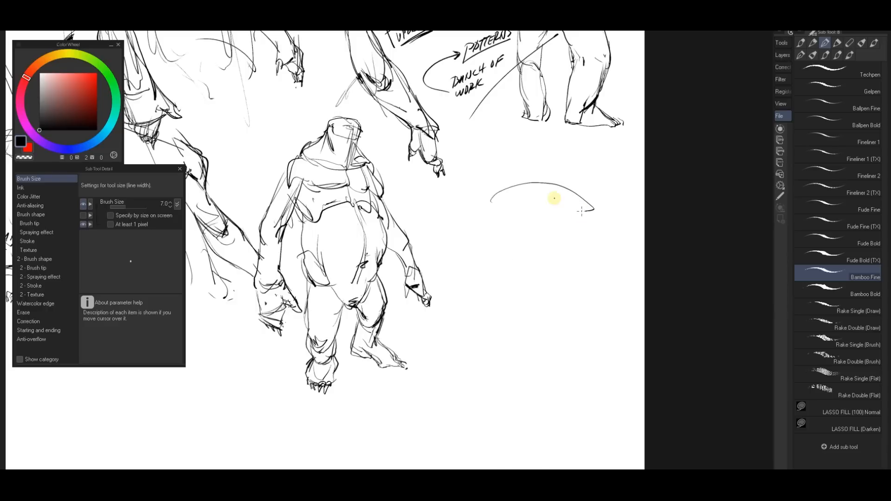
{"action": "left_click_drag", "start_coordinate": [571, 180], "coordinate": [472, 340]}
{"action": "left_click_drag", "start_coordinate": [534, 274], "coordinate": [599, 244]}
{"action": "mouse_move", "coordinate": [623, 233]}
{"action": "left_mouse_down"}
{"action": "mouse_move", "coordinate": [557, 286]}
{"action": "mouse_move", "coordinate": [485, 320]}
{"action": "left_mouse_up"}
{"action": "left_click_drag", "start_coordinate": [501, 201], "coordinate": [471, 320]}
{"action": "mouse_move", "coordinate": [473, 283]}
{"action": "left_mouse_down"}
{"action": "mouse_move", "coordinate": [465, 320]}
{"action": "mouse_move", "coordinate": [555, 293]}
{"action": "mouse_move", "coordinate": [525, 370]}
{"action": "left_mouse_up"}
{"action": "mouse_move", "coordinate": [440, 368]}
{"action": "left_mouse_down"}
{"action": "mouse_move", "coordinate": [491, 341]}
{"action": "mouse_move", "coordinate": [557, 334]}
{"action": "left_mouse_up"}
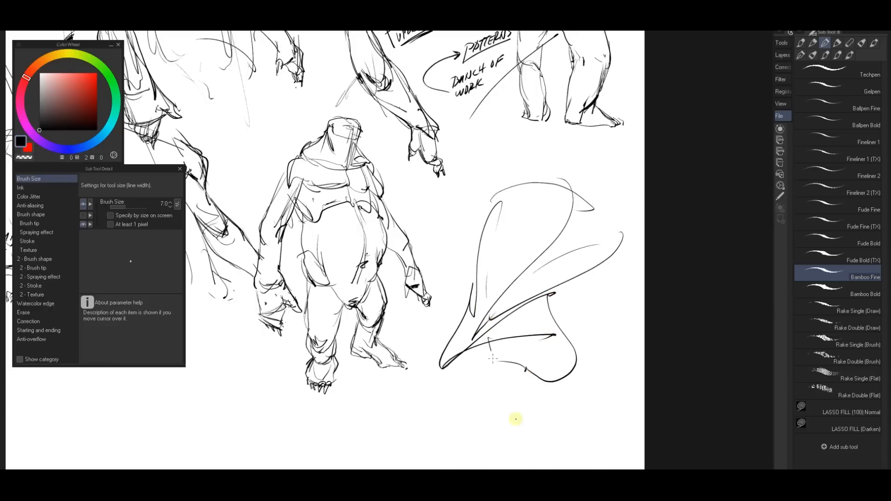
{"action": "mouse_move", "coordinate": [492, 345]}
{"action": "left_mouse_down"}
{"action": "mouse_move", "coordinate": [531, 336]}
{"action": "mouse_move", "coordinate": [527, 424]}
{"action": "left_mouse_up"}
{"action": "mouse_move", "coordinate": [564, 325]}
{"action": "left_mouse_down"}
{"action": "mouse_move", "coordinate": [592, 420]}
{"action": "mouse_move", "coordinate": [508, 425]}
{"action": "left_mouse_up"}
Undo all the sweeping gesture curves drawn beside the standing figure
{"action": "key", "text": "ctrl+z"}
{"action": "key", "text": "ctrl+z"}
{"action": "key", "text": "ctrl+z"}
{"action": "key", "text": "ctrl+z"}
{"action": "key", "text": "ctrl+z"}
{"action": "key", "text": "ctrl+z"}
{"action": "key", "text": "ctrl+z"}
{"action": "key", "text": "ctrl+z"}
{"action": "key", "text": "ctrl+z"}
{"action": "key", "text": "ctrl+z"}
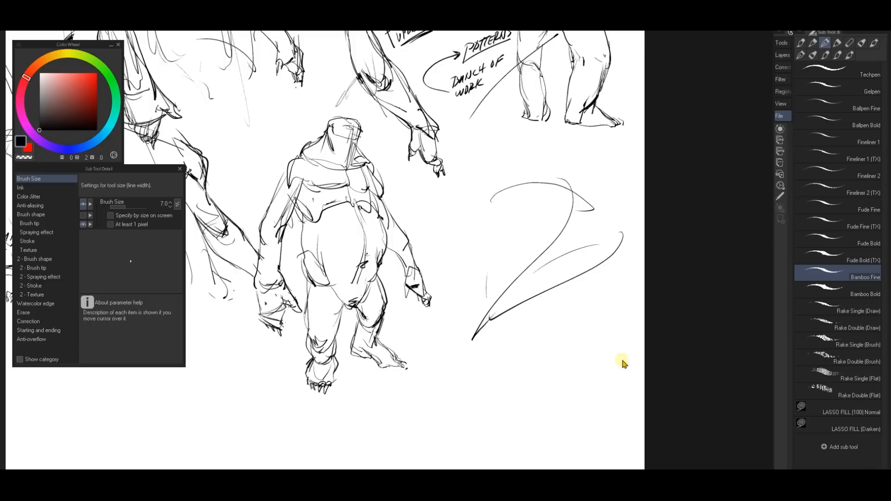
{"action": "key", "text": "ctrl+z"}
{"action": "key", "text": "ctrl+z"}
{"action": "key", "text": "ctrl+z"}
Sketch a simplified figure's round head, neck, shoulder line and tapering chest beside the standing figure
{"action": "mouse_move", "coordinate": [519, 183]}
{"action": "left_mouse_down"}
{"action": "mouse_move", "coordinate": [535, 170]}
{"action": "mouse_move", "coordinate": [507, 199]}
{"action": "mouse_move", "coordinate": [508, 243]}
{"action": "left_mouse_up"}
{"action": "mouse_move", "coordinate": [548, 211]}
{"action": "left_mouse_down"}
{"action": "mouse_move", "coordinate": [524, 243]}
{"action": "mouse_move", "coordinate": [486, 240]}
{"action": "mouse_move", "coordinate": [581, 224]}
{"action": "mouse_move", "coordinate": [487, 253]}
{"action": "mouse_move", "coordinate": [507, 256]}
{"action": "mouse_move", "coordinate": [510, 292]}
{"action": "left_mouse_up"}
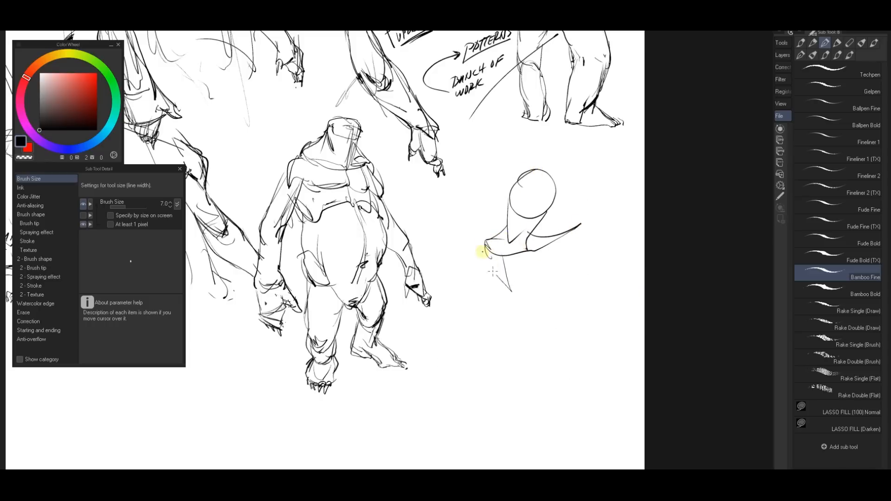
{"action": "mouse_move", "coordinate": [484, 251]}
{"action": "left_mouse_down"}
{"action": "mouse_move", "coordinate": [514, 309]}
{"action": "mouse_move", "coordinate": [588, 225]}
{"action": "left_mouse_up"}
{"action": "mouse_move", "coordinate": [525, 309]}
{"action": "left_mouse_down"}
{"action": "mouse_move", "coordinate": [623, 167]}
{"action": "mouse_move", "coordinate": [557, 253]}
{"action": "left_mouse_up"}
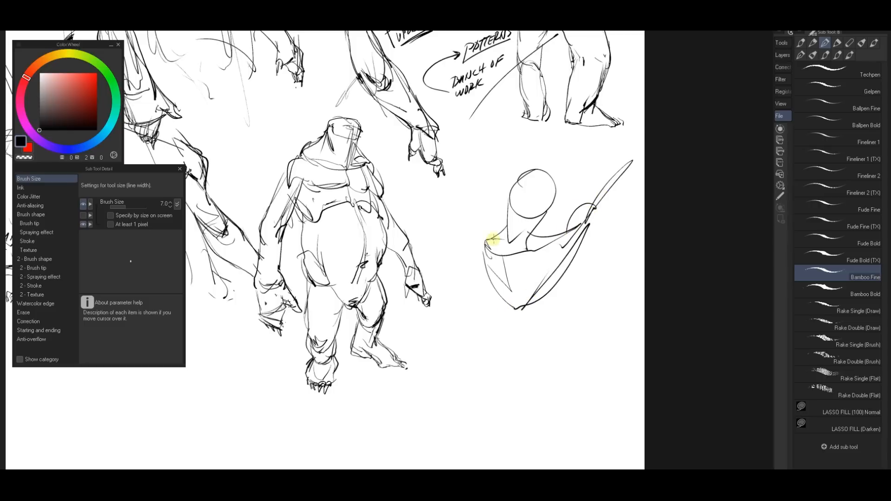
Rough in the simplified figure's arms, torso sides, pelvis curves and leg lines
{"action": "mouse_move", "coordinate": [497, 240]}
{"action": "left_mouse_down"}
{"action": "mouse_move", "coordinate": [479, 243]}
{"action": "mouse_move", "coordinate": [485, 252]}
{"action": "mouse_move", "coordinate": [479, 242]}
{"action": "left_mouse_up"}
{"action": "left_click_drag", "start_coordinate": [474, 209], "coordinate": [474, 218]}
{"action": "mouse_move", "coordinate": [464, 184]}
{"action": "left_mouse_down"}
{"action": "mouse_move", "coordinate": [486, 263]}
{"action": "mouse_move", "coordinate": [566, 246]}
{"action": "mouse_move", "coordinate": [492, 297]}
{"action": "mouse_move", "coordinate": [509, 322]}
{"action": "mouse_move", "coordinate": [567, 290]}
{"action": "left_mouse_up"}
{"action": "mouse_move", "coordinate": [577, 238]}
{"action": "left_mouse_down"}
{"action": "mouse_move", "coordinate": [534, 330]}
{"action": "mouse_move", "coordinate": [533, 374]}
{"action": "left_mouse_up"}
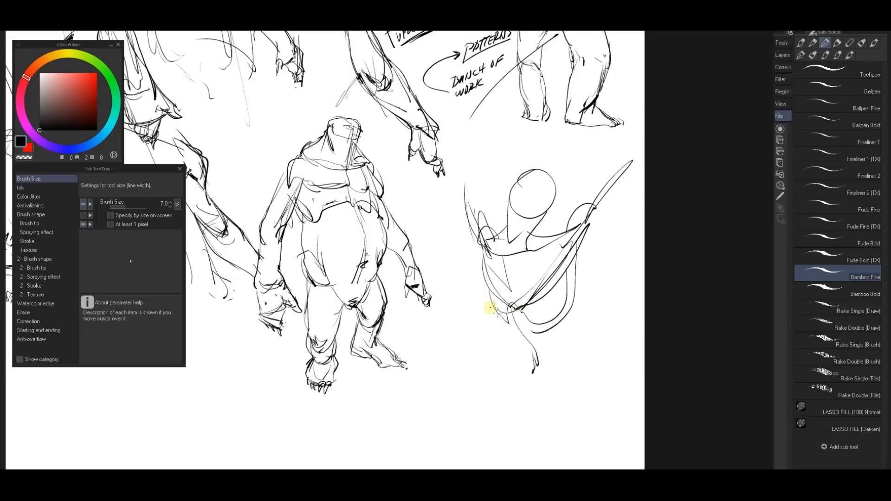
{"action": "left_click_drag", "start_coordinate": [487, 308], "coordinate": [521, 382]}
{"action": "left_click_drag", "start_coordinate": [578, 284], "coordinate": [588, 380]}
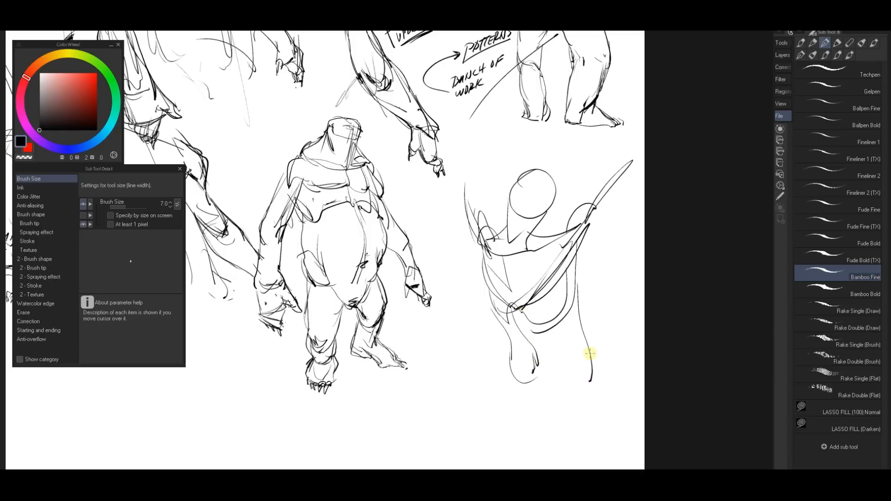
{"action": "mouse_move", "coordinate": [508, 397]}
{"action": "left_mouse_down"}
{"action": "mouse_move", "coordinate": [580, 388]}
{"action": "mouse_move", "coordinate": [562, 389]}
{"action": "mouse_move", "coordinate": [565, 401]}
{"action": "left_mouse_up"}
Try pointer strokes aimed at the standing figure's belly and the simplified figure's torso
{"action": "mouse_move", "coordinate": [567, 175]}
{"action": "left_mouse_down"}
{"action": "mouse_move", "coordinate": [473, 248]}
{"action": "mouse_move", "coordinate": [459, 245]}
{"action": "left_mouse_up"}
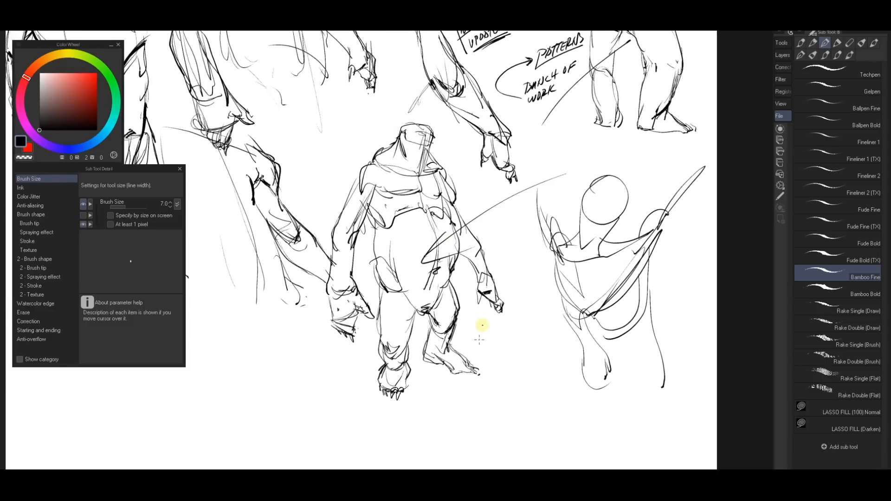
{"action": "key", "text": "ctrl+z"}
{"action": "key", "text": "ctrl+z"}
{"action": "mouse_move", "coordinate": [519, 338]}
{"action": "left_mouse_down"}
{"action": "mouse_move", "coordinate": [592, 288]}
{"action": "mouse_move", "coordinate": [578, 291]}
{"action": "left_mouse_up"}
{"action": "left_click_drag", "start_coordinate": [432, 260], "coordinate": [590, 277]}
Undo the pointer strokes and the simplified figure's arms, torso and legs, back to its head and shoulders
{"action": "key", "text": "ctrl+z"}
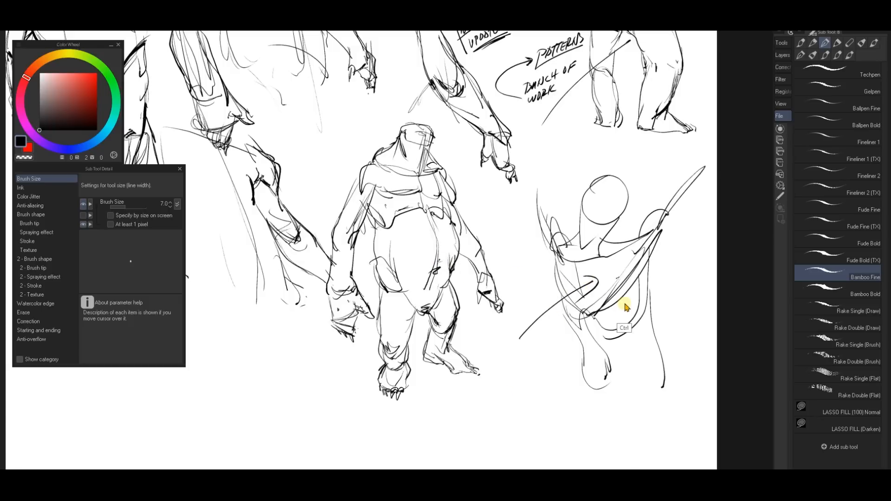
{"action": "key", "text": "ctrl+z"}
{"action": "key", "text": "ctrl+z"}
{"action": "key", "text": "ctrl+z"}
{"action": "key", "text": "ctrl+z"}
{"action": "key", "text": "ctrl+z"}
{"action": "key", "text": "ctrl+z"}
{"action": "key", "text": "ctrl+z"}
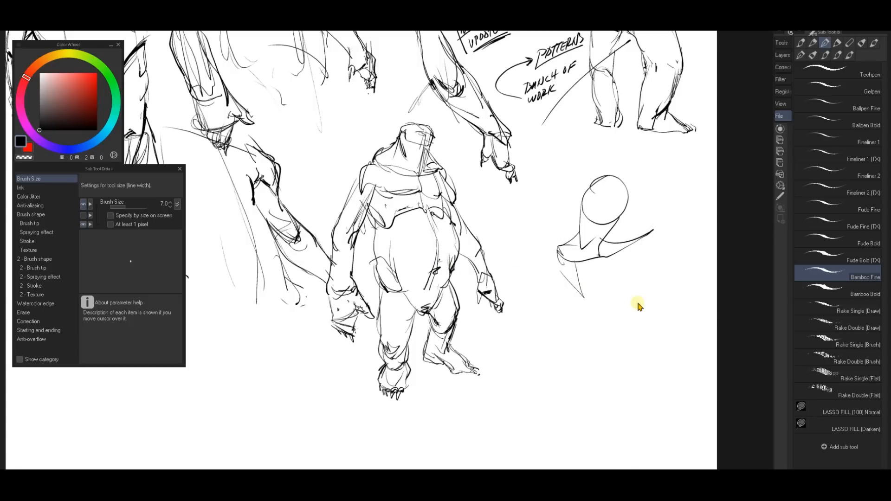
Erase the simplified figure's remaining head and shoulder lines with the eraser enlarged to 170
{"action": "left_click_drag", "start_coordinate": [594, 308], "coordinate": [547, 368]}
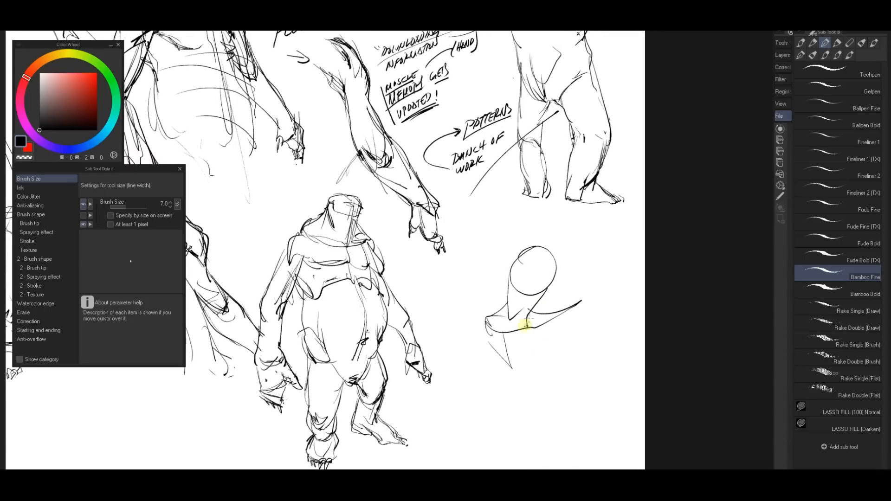
{"action": "mouse_move", "coordinate": [538, 281]}
{"action": "left_mouse_down"}
{"action": "mouse_move", "coordinate": [533, 273]}
{"action": "mouse_move", "coordinate": [529, 309]}
{"action": "mouse_move", "coordinate": [487, 354]}
{"action": "mouse_move", "coordinate": [505, 283]}
{"action": "mouse_move", "coordinate": [523, 314]}
{"action": "mouse_move", "coordinate": [529, 275]}
{"action": "mouse_move", "coordinate": [499, 318]}
{"action": "mouse_move", "coordinate": [527, 318]}
{"action": "mouse_move", "coordinate": [550, 250]}
{"action": "mouse_move", "coordinate": [561, 306]}
{"action": "left_mouse_up"}
{"action": "key", "text": "e"}
{"action": "key", "text": "bracketright"}
{"action": "key", "text": "bracketright"}
{"action": "key", "text": "bracketright"}
{"action": "key", "text": "bracketright"}
{"action": "key", "text": "bracketright"}
{"action": "key", "text": "bracketright"}
{"action": "key", "text": "bracketright"}
{"action": "left_click_drag", "start_coordinate": [402, 143], "coordinate": [530, 283]}
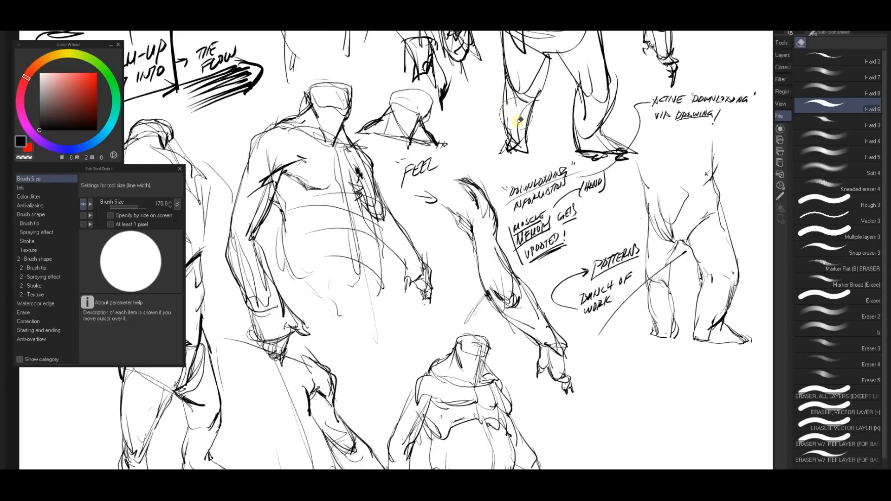
Review the earlier torso, arm and leg studies on the page around the full standing figure
{"action": "left_click_drag", "start_coordinate": [519, 120], "coordinate": [487, 142]}
{"action": "left_click_drag", "start_coordinate": [545, 195], "coordinate": [554, 174]}
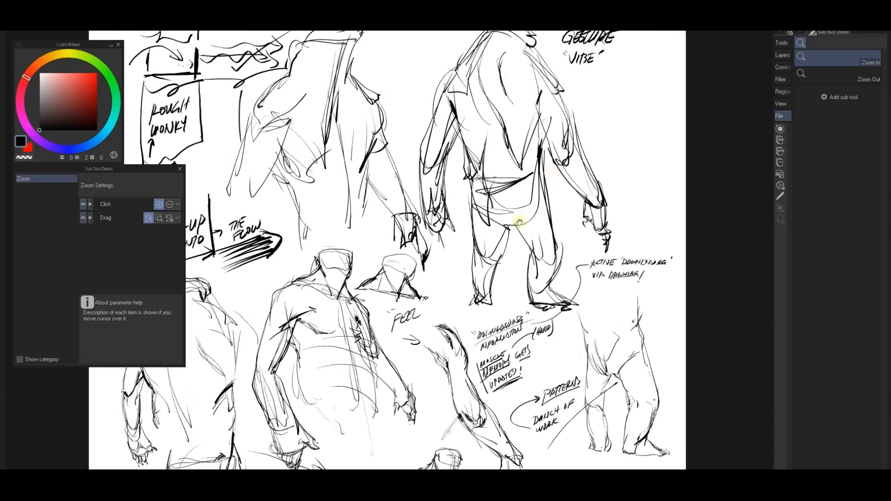
{"action": "scroll", "coordinate": [518, 222], "scroll_direction": "down", "scroll_amount": 10}
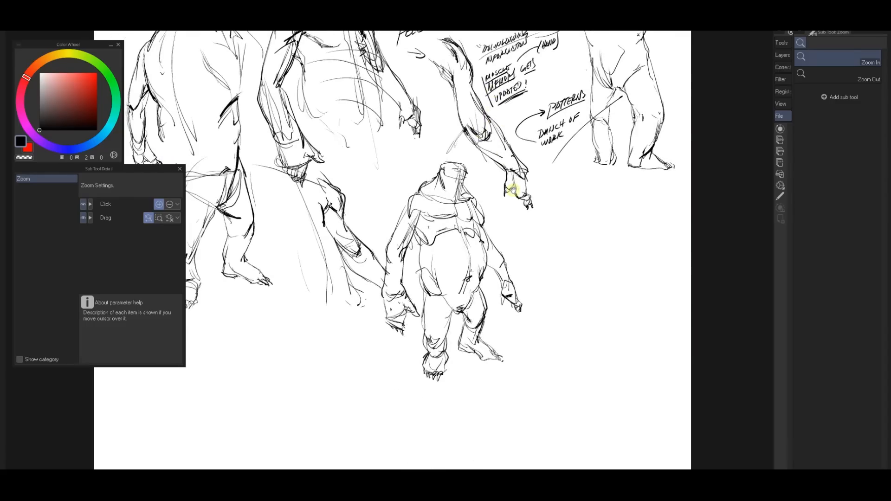
{"action": "left_click_drag", "start_coordinate": [508, 242], "coordinate": [502, 201]}
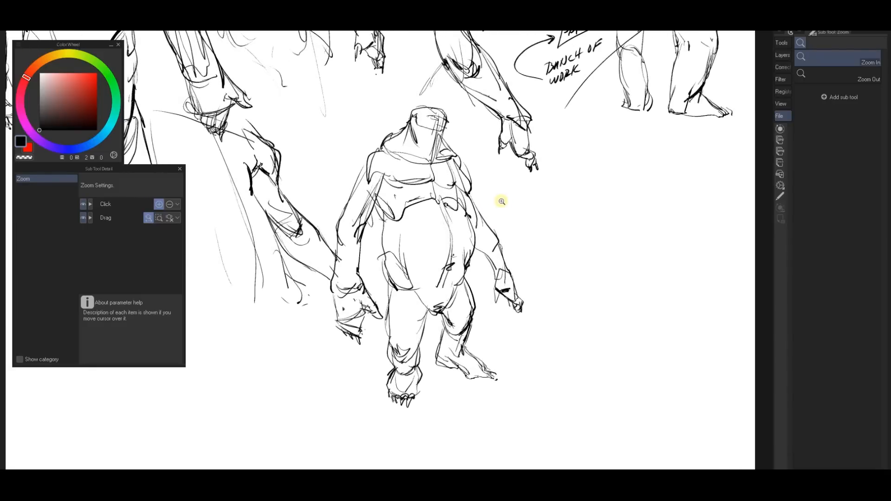
{"action": "key", "text": "b"}
{"action": "scroll", "coordinate": [501, 176], "scroll_direction": "right", "scroll_amount": 5}
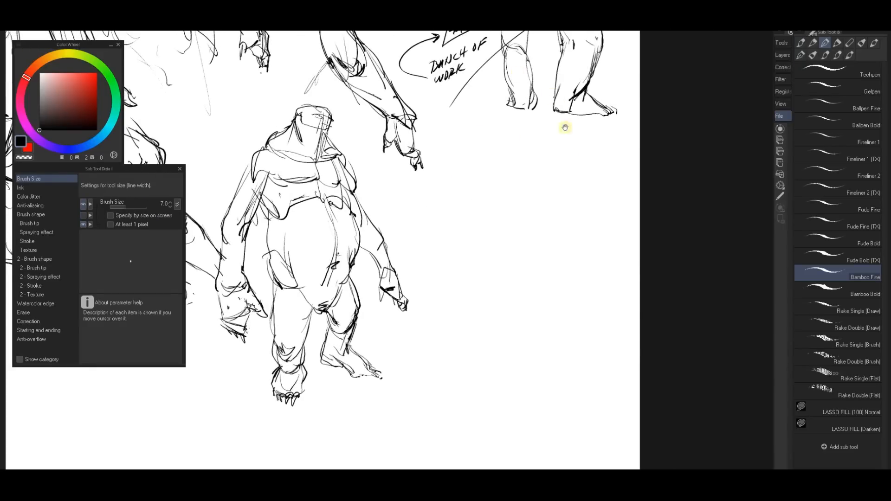
{"action": "left_click_drag", "start_coordinate": [549, 98], "coordinate": [588, 111]}
{"action": "left_click_drag", "start_coordinate": [576, 130], "coordinate": [577, 129]}
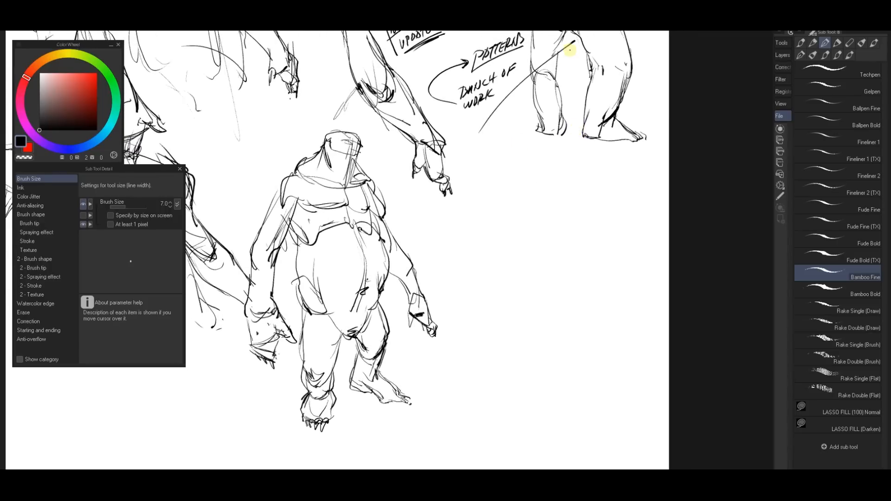
Try a large oval in the empty area beside the standing figure using the Bamboo Fine pen
{"action": "key", "text": "ctrl+space"}
{"action": "mouse_move", "coordinate": [521, 133]}
{"action": "left_mouse_down"}
{"action": "mouse_move", "coordinate": [513, 147]}
{"action": "mouse_move", "coordinate": [521, 148]}
{"action": "mouse_move", "coordinate": [517, 135]}
{"action": "mouse_move", "coordinate": [501, 139]}
{"action": "mouse_move", "coordinate": [507, 114]}
{"action": "mouse_move", "coordinate": [503, 155]}
{"action": "left_mouse_up"}
{"action": "mouse_move", "coordinate": [530, 220]}
{"action": "left_mouse_down"}
{"action": "mouse_move", "coordinate": [549, 213]}
{"action": "mouse_move", "coordinate": [513, 169]}
{"action": "mouse_move", "coordinate": [455, 203]}
{"action": "mouse_move", "coordinate": [469, 220]}
{"action": "left_mouse_up"}
{"action": "key", "text": "ctrl+z"}
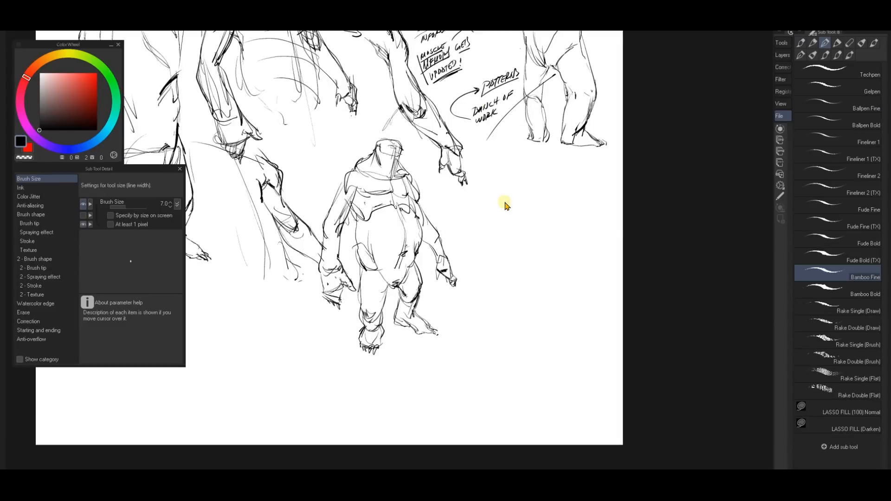
{"action": "left_click", "coordinate": [527, 219]}
{"action": "left_click_drag", "start_coordinate": [524, 225], "coordinate": [512, 237]}
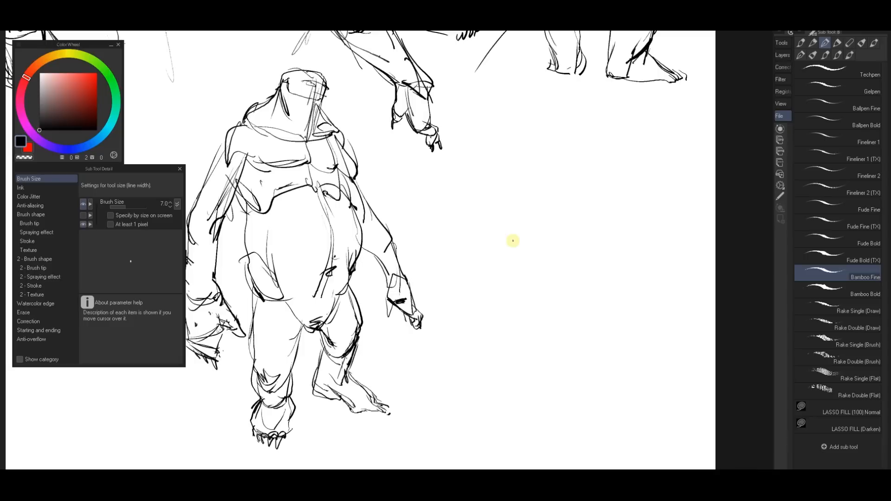
{"action": "left_click_drag", "start_coordinate": [503, 116], "coordinate": [549, 64]}
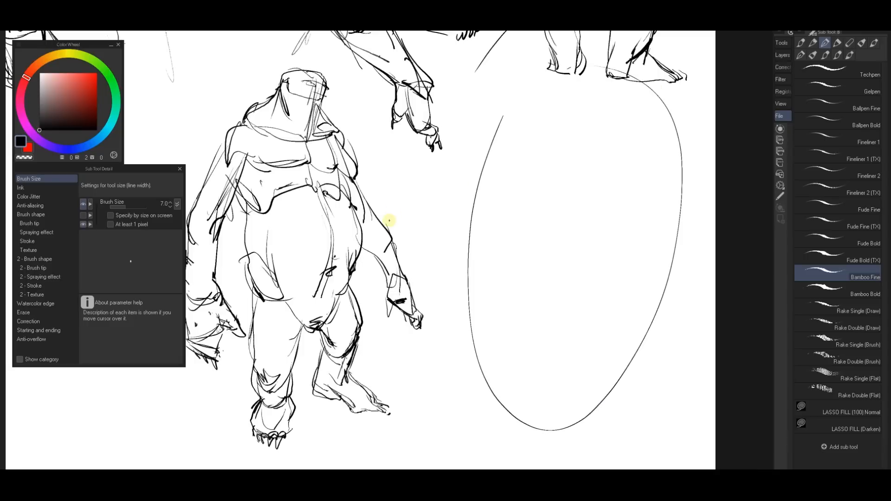
{"action": "key", "text": "ctrl+z"}
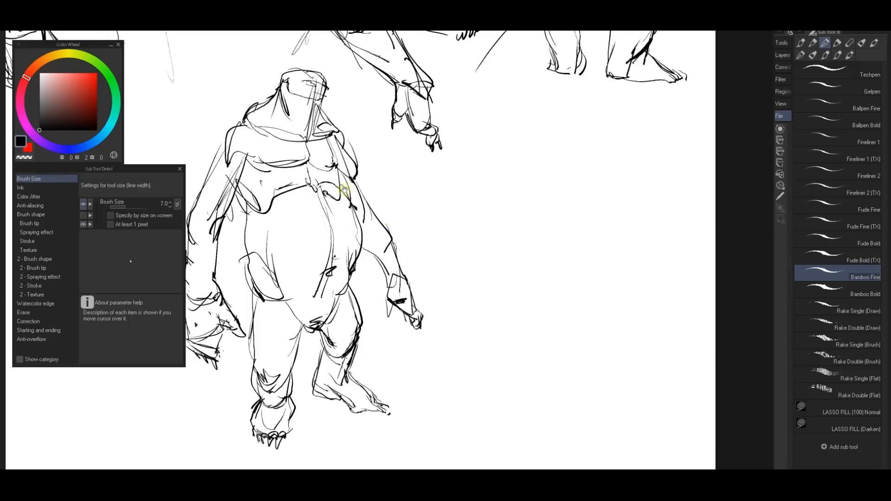
Try circling the "THE FLOW" note and arcing a stroke over the "WARM-UP GET INTO" note
{"action": "left_click_drag", "start_coordinate": [342, 189], "coordinate": [588, 413]}
{"action": "left_click_drag", "start_coordinate": [344, 153], "coordinate": [467, 78]}
{"action": "left_click_drag", "start_coordinate": [421, 162], "coordinate": [561, 123]}
{"action": "left_click_drag", "start_coordinate": [495, 321], "coordinate": [461, 223]}
{"action": "left_click_drag", "start_coordinate": [407, 336], "coordinate": [430, 316]}
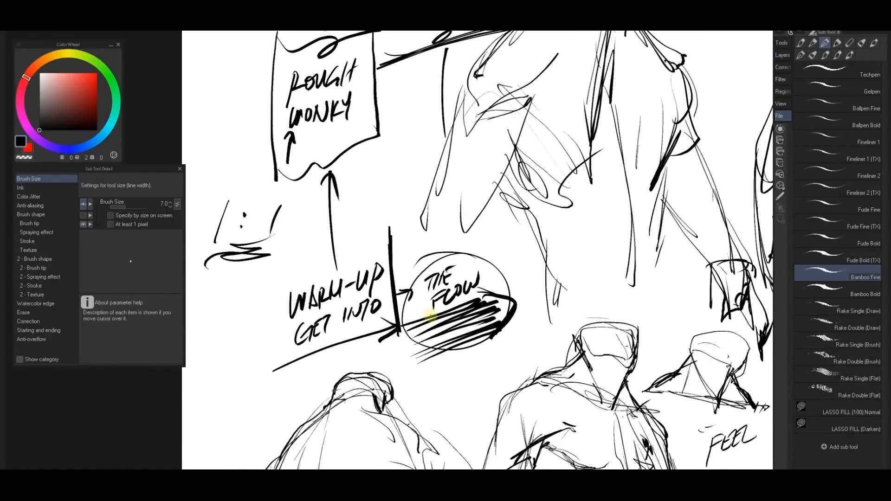
{"action": "key", "text": "ctrl+z"}
{"action": "key", "text": "ctrl+z"}
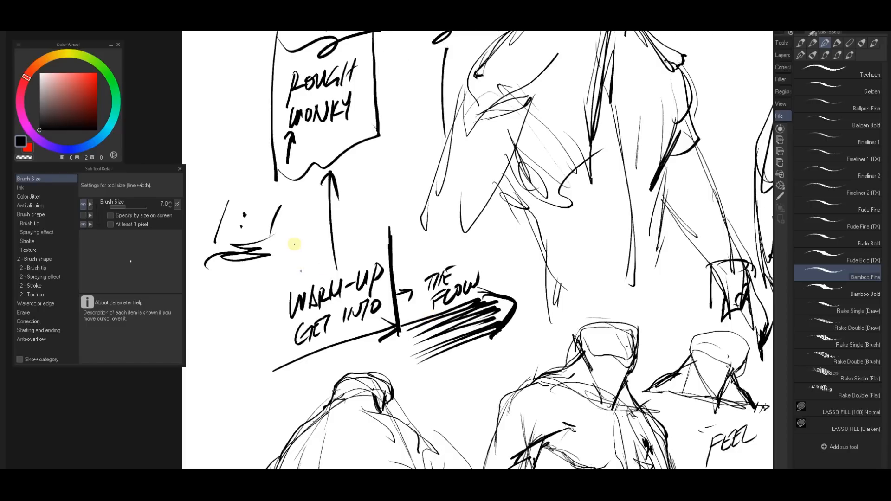
{"action": "mouse_move", "coordinate": [251, 324]}
{"action": "left_mouse_down"}
{"action": "mouse_move", "coordinate": [262, 292]}
{"action": "mouse_move", "coordinate": [403, 260]}
{"action": "mouse_move", "coordinate": [393, 253]}
{"action": "mouse_move", "coordinate": [412, 269]}
{"action": "left_mouse_up"}
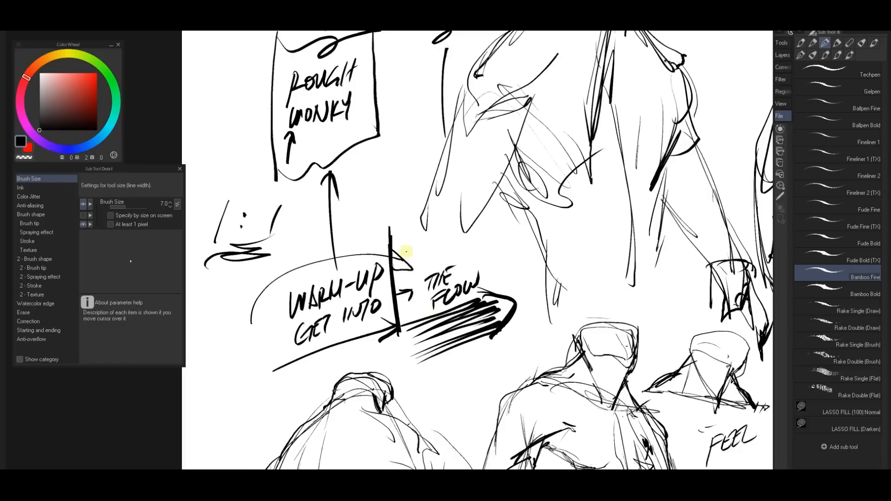
{"action": "key", "text": "ctrl+z"}
{"action": "key", "text": "ctrl+z"}
Start a new figure beside the standing one with a long curved torso line, sloping shoulders and a neck stump
{"action": "mouse_move", "coordinate": [566, 288]}
{"action": "left_mouse_down"}
{"action": "mouse_move", "coordinate": [432, 151]}
{"action": "mouse_move", "coordinate": [339, 416]}
{"action": "mouse_move", "coordinate": [434, 139]}
{"action": "mouse_move", "coordinate": [564, 117]}
{"action": "mouse_move", "coordinate": [584, 46]}
{"action": "mouse_move", "coordinate": [650, 305]}
{"action": "mouse_move", "coordinate": [592, 334]}
{"action": "mouse_move", "coordinate": [502, 116]}
{"action": "left_mouse_up"}
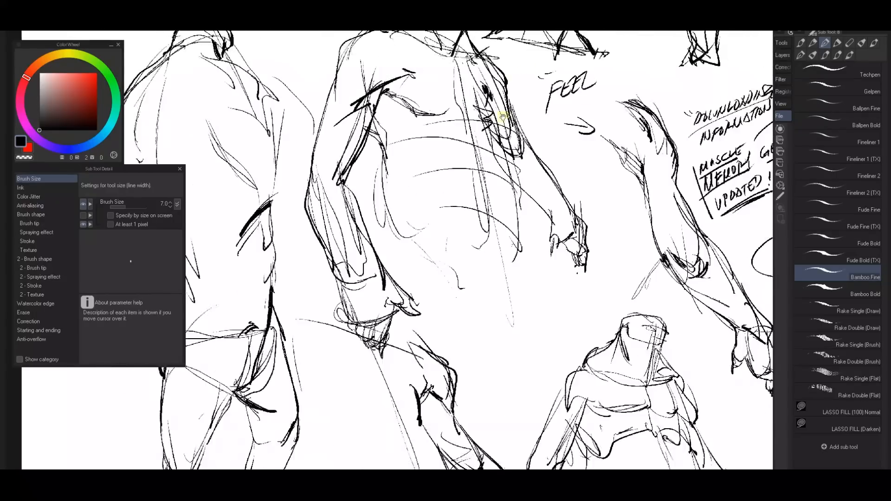
{"action": "left_click_drag", "start_coordinate": [629, 223], "coordinate": [493, 80]}
{"action": "left_click_drag", "start_coordinate": [533, 172], "coordinate": [483, 111]}
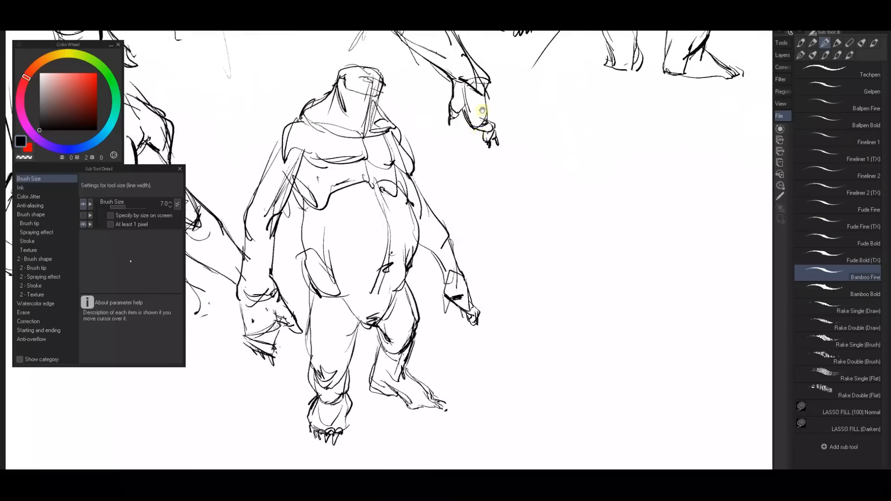
{"action": "scroll", "coordinate": [561, 111], "scroll_direction": "down", "scroll_amount": 3}
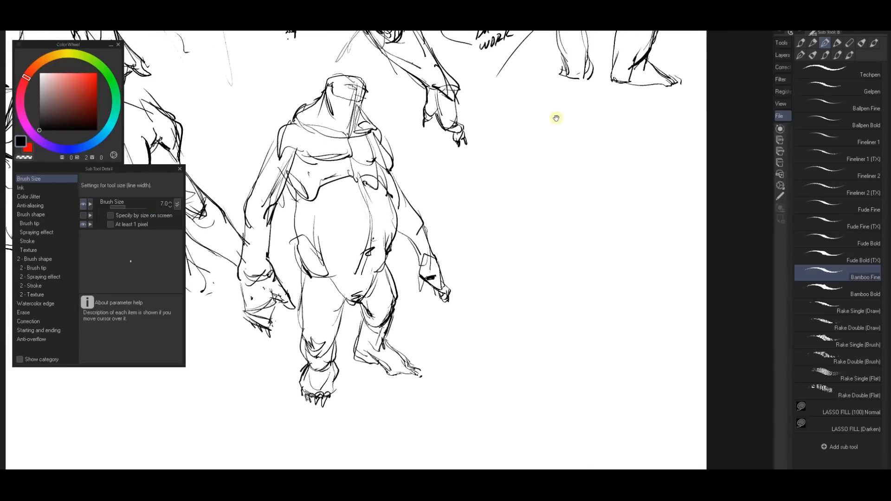
{"action": "scroll", "coordinate": [557, 112], "scroll_direction": "up", "scroll_amount": 2}
{"action": "left_click_drag", "start_coordinate": [556, 124], "coordinate": [518, 119]}
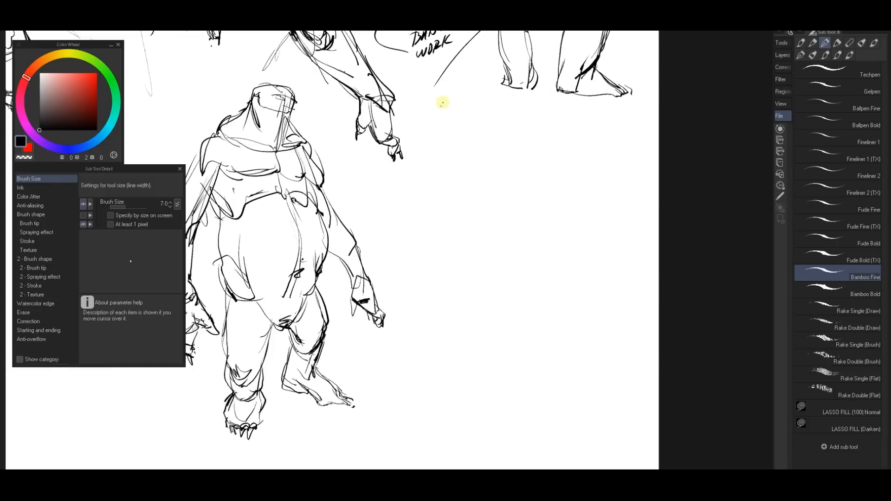
{"action": "mouse_move", "coordinate": [469, 257]}
{"action": "left_mouse_down"}
{"action": "mouse_move", "coordinate": [439, 184]}
{"action": "mouse_move", "coordinate": [474, 291]}
{"action": "left_mouse_up"}
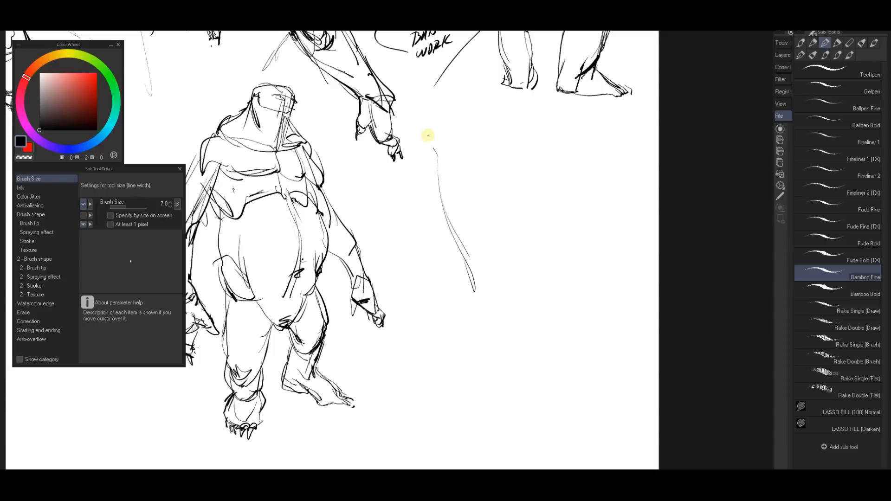
{"action": "mouse_move", "coordinate": [420, 139]}
{"action": "left_mouse_down"}
{"action": "mouse_move", "coordinate": [441, 105]}
{"action": "mouse_move", "coordinate": [456, 110]}
{"action": "mouse_move", "coordinate": [435, 127]}
{"action": "mouse_move", "coordinate": [454, 105]}
{"action": "mouse_move", "coordinate": [493, 135]}
{"action": "left_mouse_up"}
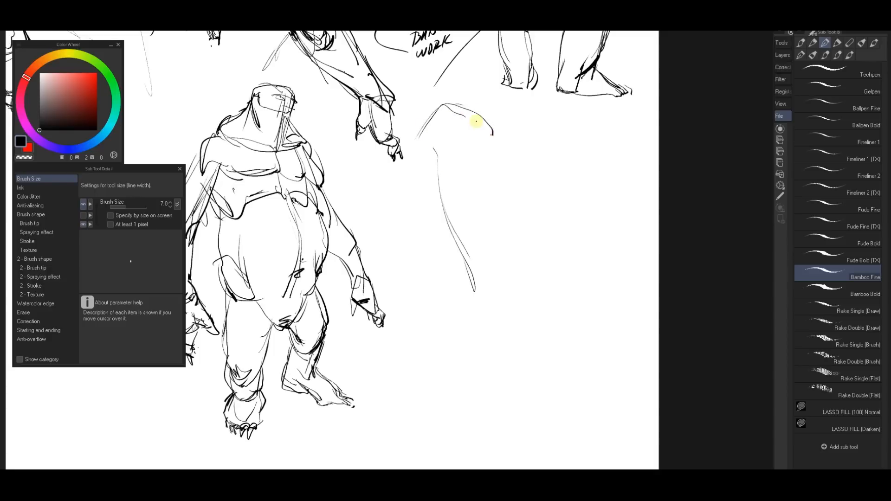
{"action": "key", "text": "ctrl+z"}
{"action": "mouse_move", "coordinate": [414, 147]}
{"action": "left_mouse_down"}
{"action": "mouse_move", "coordinate": [443, 100]}
{"action": "mouse_move", "coordinate": [493, 149]}
{"action": "left_mouse_up"}
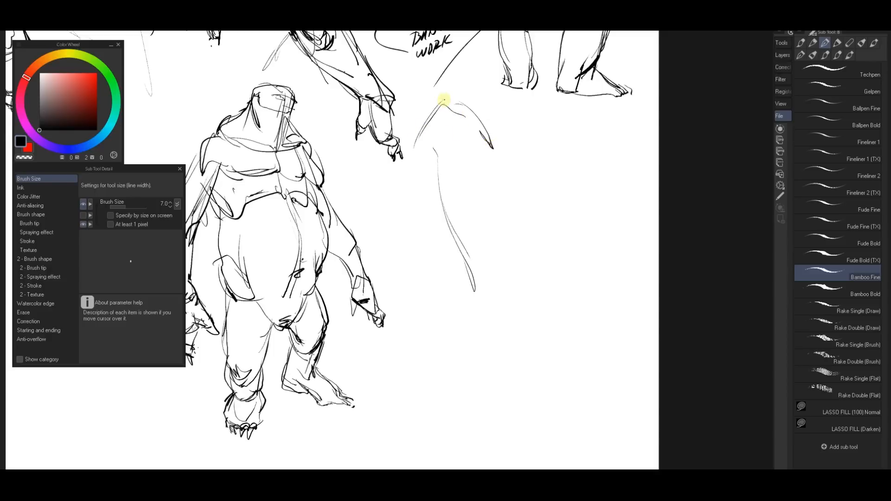
{"action": "mouse_move", "coordinate": [441, 101]}
{"action": "left_mouse_down"}
{"action": "mouse_move", "coordinate": [435, 122]}
{"action": "mouse_move", "coordinate": [446, 92]}
{"action": "mouse_move", "coordinate": [475, 98]}
{"action": "mouse_move", "coordinate": [492, 154]}
{"action": "left_mouse_up"}
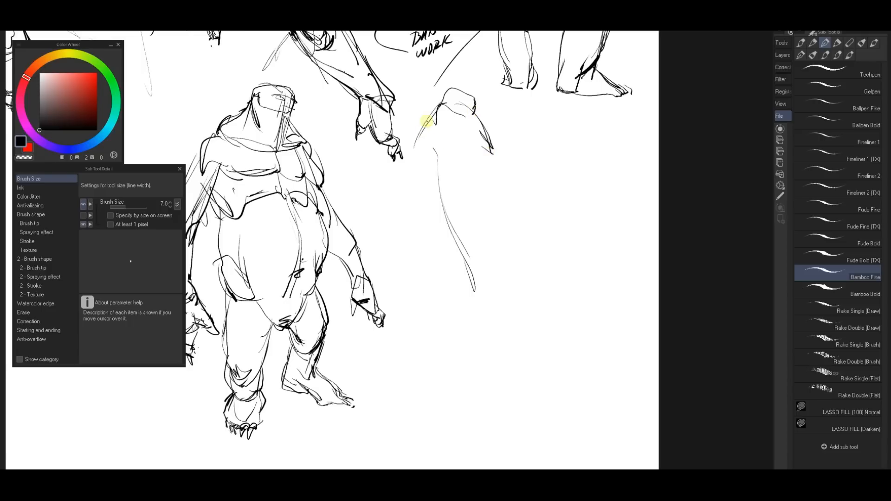
Draw the new figure's shoulder masses, shoulder blade and upper arm, plus two long sweeping curves down the torso
{"action": "mouse_move", "coordinate": [423, 119]}
{"action": "left_mouse_down"}
{"action": "mouse_move", "coordinate": [414, 139]}
{"action": "mouse_move", "coordinate": [423, 165]}
{"action": "left_mouse_up"}
{"action": "mouse_move", "coordinate": [462, 126]}
{"action": "left_mouse_down"}
{"action": "mouse_move", "coordinate": [503, 159]}
{"action": "mouse_move", "coordinate": [486, 149]}
{"action": "left_mouse_up"}
{"action": "mouse_move", "coordinate": [500, 199]}
{"action": "left_mouse_down"}
{"action": "mouse_move", "coordinate": [490, 163]}
{"action": "mouse_move", "coordinate": [501, 204]}
{"action": "left_mouse_up"}
{"action": "mouse_move", "coordinate": [489, 162]}
{"action": "left_mouse_down"}
{"action": "mouse_move", "coordinate": [517, 193]}
{"action": "mouse_move", "coordinate": [509, 217]}
{"action": "left_mouse_up"}
{"action": "left_click_drag", "start_coordinate": [497, 185], "coordinate": [509, 216]}
{"action": "mouse_move", "coordinate": [468, 76]}
{"action": "left_mouse_down"}
{"action": "mouse_move", "coordinate": [437, 164]}
{"action": "mouse_move", "coordinate": [473, 301]}
{"action": "left_mouse_up"}
{"action": "left_click_drag", "start_coordinate": [472, 166], "coordinate": [560, 284]}
Add a directional arrow below the new figure's shoulder and arrowheads at the ends of both torso curves
{"action": "mouse_move", "coordinate": [433, 164]}
{"action": "left_mouse_down"}
{"action": "mouse_move", "coordinate": [378, 249]}
{"action": "mouse_move", "coordinate": [404, 241]}
{"action": "left_mouse_up"}
{"action": "left_click_drag", "start_coordinate": [462, 301], "coordinate": [480, 318]}
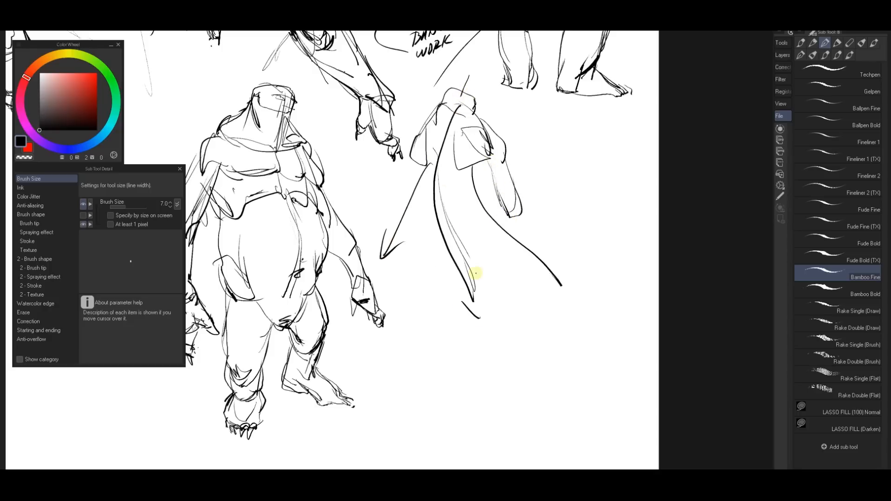
{"action": "left_click_drag", "start_coordinate": [473, 272], "coordinate": [480, 318]}
{"action": "left_click_drag", "start_coordinate": [540, 278], "coordinate": [566, 266]}
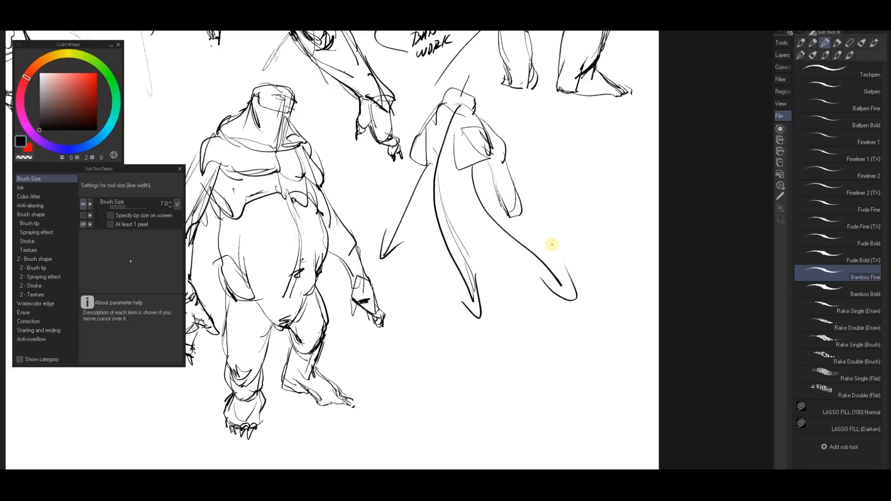
Undo the directional arrow and the arrowheads on the new figure's torso curves
{"action": "key", "text": "ctrl+z"}
{"action": "key", "text": "ctrl+z"}
{"action": "key", "text": "ctrl+z"}
{"action": "key", "text": "ctrl+z"}
{"action": "key", "text": "ctrl+z"}
{"action": "key", "text": "ctrl+z"}
{"action": "key", "text": "ctrl+z"}
{"action": "key", "text": "ctrl+z"}
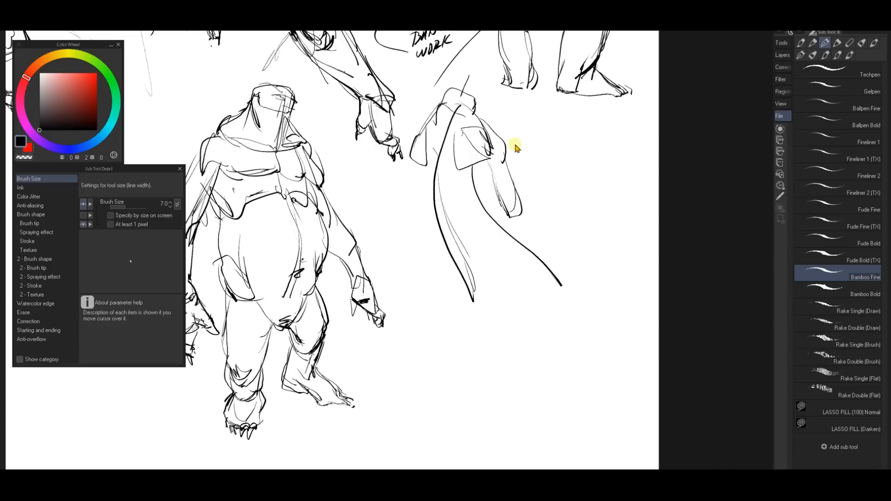
Undo the two sweeping torso curves and draw the back-view figure's torso sides, lower-back marks and waistline
{"action": "key", "text": "ctrl+z"}
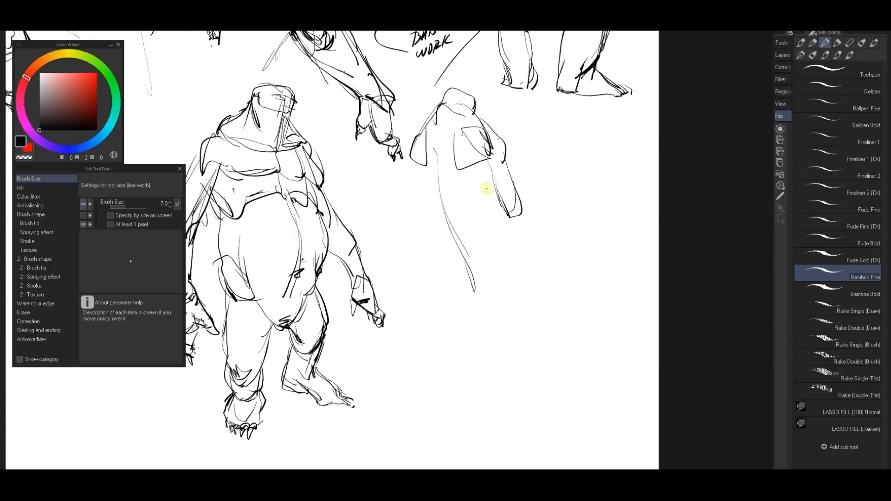
{"action": "mouse_move", "coordinate": [509, 221]}
{"action": "left_mouse_down"}
{"action": "mouse_move", "coordinate": [493, 183]}
{"action": "mouse_move", "coordinate": [523, 216]}
{"action": "mouse_move", "coordinate": [502, 218]}
{"action": "mouse_move", "coordinate": [500, 202]}
{"action": "mouse_move", "coordinate": [472, 233]}
{"action": "left_mouse_up"}
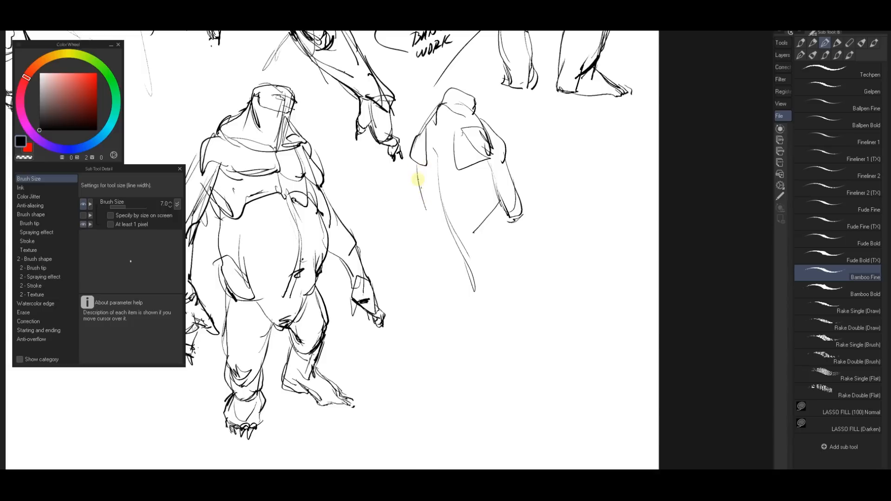
{"action": "mouse_move", "coordinate": [414, 160]}
{"action": "left_mouse_down"}
{"action": "mouse_move", "coordinate": [426, 210]}
{"action": "mouse_move", "coordinate": [446, 236]}
{"action": "mouse_move", "coordinate": [425, 211]}
{"action": "mouse_move", "coordinate": [442, 235]}
{"action": "mouse_move", "coordinate": [487, 222]}
{"action": "left_mouse_up"}
{"action": "mouse_move", "coordinate": [428, 215]}
{"action": "left_mouse_down"}
{"action": "mouse_move", "coordinate": [445, 249]}
{"action": "mouse_move", "coordinate": [500, 246]}
{"action": "left_mouse_up"}
{"action": "mouse_move", "coordinate": [503, 201]}
{"action": "left_mouse_down"}
{"action": "mouse_move", "coordinate": [498, 246]}
{"action": "mouse_move", "coordinate": [457, 249]}
{"action": "left_mouse_up"}
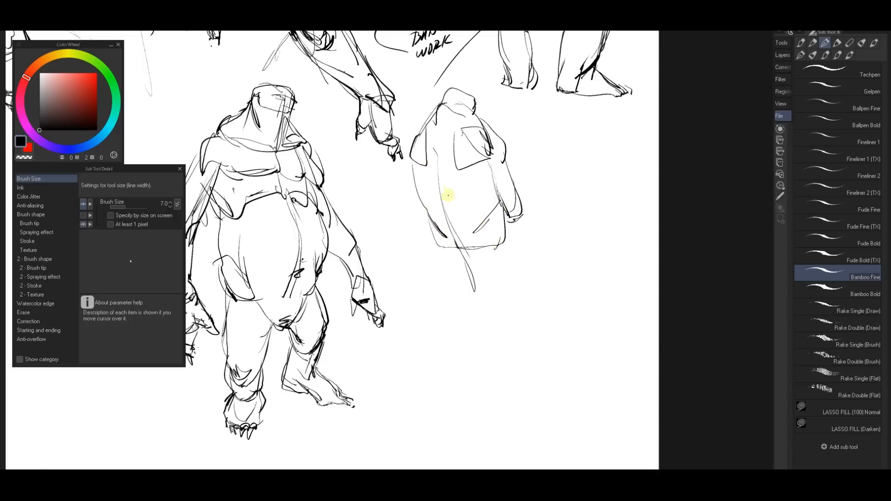
Sketch short contour strokes for the left hip and pelvis just below the back-view figure's waistline
{"action": "left_click_drag", "start_coordinate": [446, 206], "coordinate": [455, 288]}
{"action": "key", "text": "ctrl+z"}
{"action": "left_click_drag", "start_coordinate": [444, 248], "coordinate": [454, 288]}
{"action": "left_click_drag", "start_coordinate": [437, 241], "coordinate": [446, 272]}
{"action": "left_click_drag", "start_coordinate": [434, 237], "coordinate": [443, 270]}
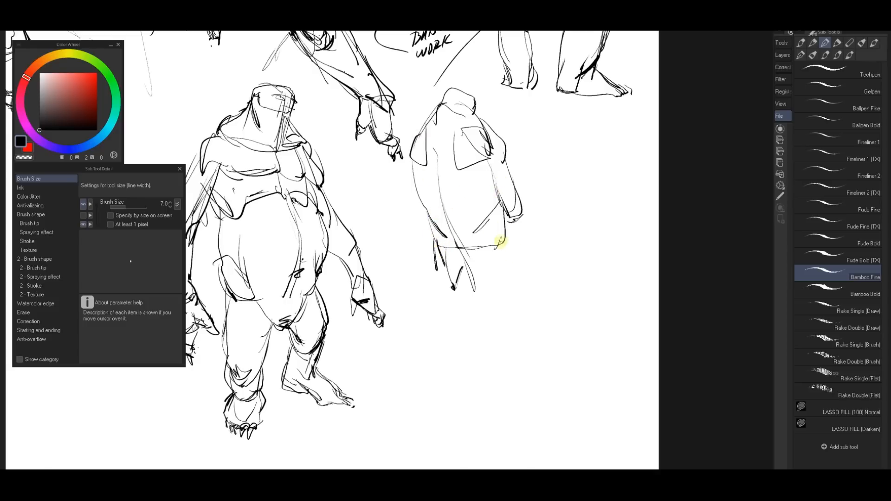
Draw the back-view figure's left upper arm and a tapered forearm hanging from the elbow
{"action": "key", "text": "ctrl"}
{"action": "mouse_move", "coordinate": [422, 127]}
{"action": "left_mouse_down"}
{"action": "mouse_move", "coordinate": [392, 200]}
{"action": "mouse_move", "coordinate": [397, 184]}
{"action": "mouse_move", "coordinate": [416, 182]}
{"action": "mouse_move", "coordinate": [411, 242]}
{"action": "mouse_move", "coordinate": [392, 202]}
{"action": "mouse_move", "coordinate": [403, 226]}
{"action": "left_mouse_up"}
{"action": "mouse_move", "coordinate": [392, 208]}
{"action": "left_mouse_down"}
{"action": "mouse_move", "coordinate": [416, 189]}
{"action": "mouse_move", "coordinate": [411, 230]}
{"action": "mouse_move", "coordinate": [412, 200]}
{"action": "mouse_move", "coordinate": [401, 238]}
{"action": "mouse_move", "coordinate": [394, 230]}
{"action": "mouse_move", "coordinate": [410, 229]}
{"action": "mouse_move", "coordinate": [407, 257]}
{"action": "mouse_move", "coordinate": [394, 215]}
{"action": "mouse_move", "coordinate": [396, 253]}
{"action": "mouse_move", "coordinate": [410, 228]}
{"action": "mouse_move", "coordinate": [406, 253]}
{"action": "left_mouse_up"}
{"action": "key", "text": "ctrl+z"}
{"action": "key", "text": "ctrl+z"}
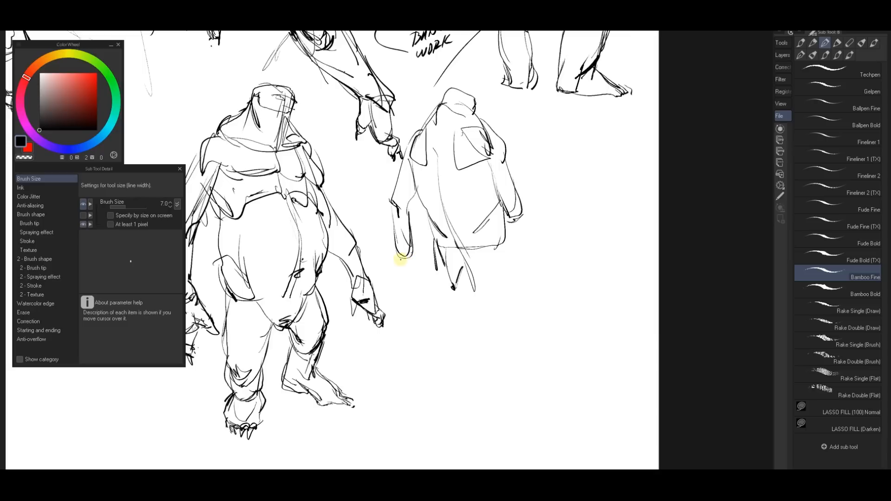
Draw the left hand below the forearm with a blocky palm, thumb and short curled fingers
{"action": "left_click_drag", "start_coordinate": [413, 254], "coordinate": [417, 274]}
{"action": "mouse_move", "coordinate": [405, 272]}
{"action": "left_mouse_down"}
{"action": "mouse_move", "coordinate": [393, 159]}
{"action": "mouse_move", "coordinate": [408, 261]}
{"action": "mouse_move", "coordinate": [396, 252]}
{"action": "mouse_move", "coordinate": [404, 285]}
{"action": "left_mouse_up"}
{"action": "key", "text": "ctrl+z"}
{"action": "key", "text": "ctrl+z"}
{"action": "key", "text": "ctrl+z"}
{"action": "left_click_drag", "start_coordinate": [413, 248], "coordinate": [400, 284]}
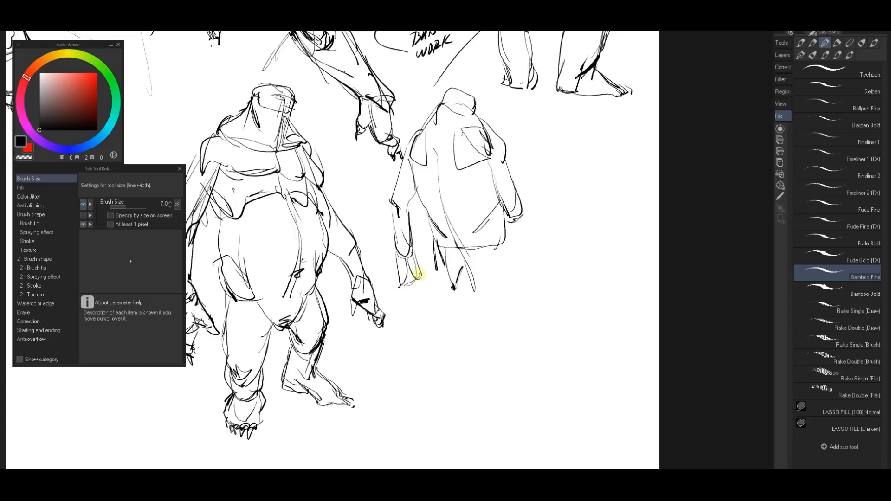
{"action": "mouse_move", "coordinate": [423, 274]}
{"action": "left_mouse_down"}
{"action": "mouse_move", "coordinate": [432, 290]}
{"action": "mouse_move", "coordinate": [400, 285]}
{"action": "left_mouse_up"}
{"action": "key", "text": "ctrl+z"}
{"action": "left_click_drag", "start_coordinate": [414, 290], "coordinate": [413, 292]}
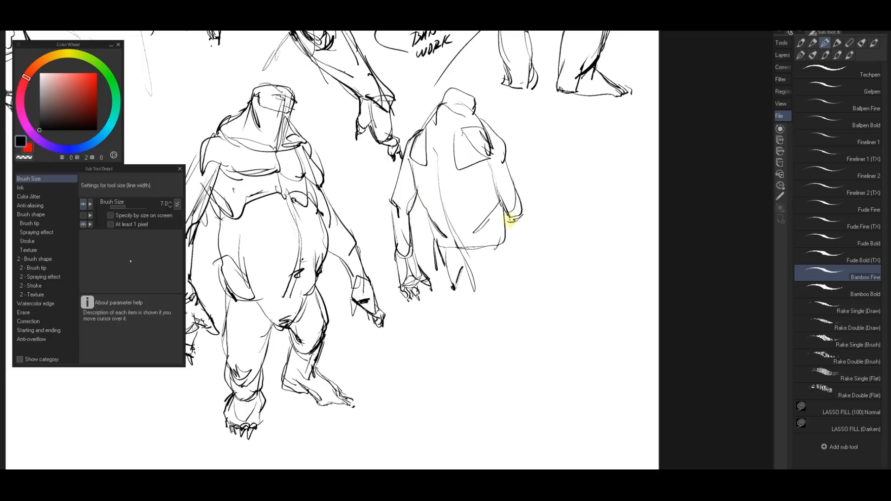
Draw the right forearm angling outward from the elbow to the wrist, undoing and redrawing its outer contour
{"action": "left_click_drag", "start_coordinate": [512, 237], "coordinate": [537, 261]}
{"action": "left_click_drag", "start_coordinate": [523, 215], "coordinate": [508, 220]}
{"action": "mouse_move", "coordinate": [411, 265]}
{"action": "left_mouse_down"}
{"action": "mouse_move", "coordinate": [572, 269]}
{"action": "mouse_move", "coordinate": [548, 272]}
{"action": "left_mouse_up"}
{"action": "key", "text": "ctrl+z"}
{"action": "left_click_drag", "start_coordinate": [530, 221], "coordinate": [556, 270]}
{"action": "left_click_drag", "start_coordinate": [521, 215], "coordinate": [552, 264]}
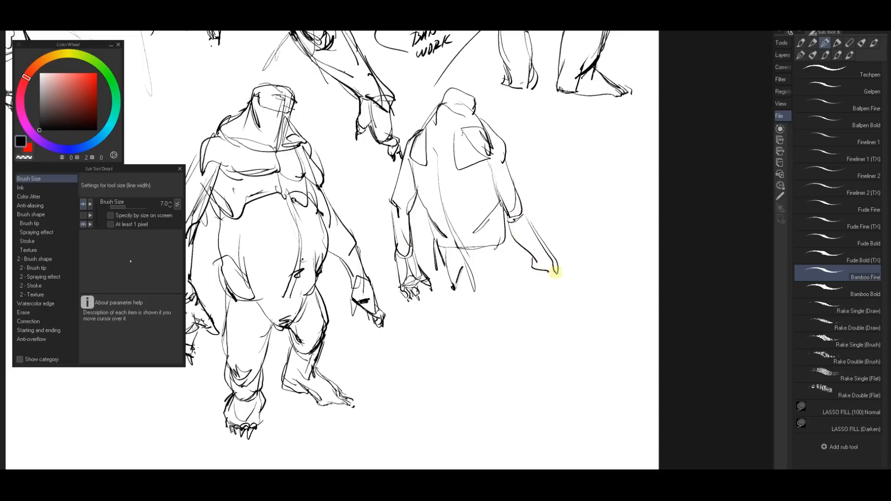
{"action": "key", "text": "ctrl+z"}
{"action": "left_click_drag", "start_coordinate": [533, 225], "coordinate": [553, 274]}
{"action": "left_click_drag", "start_coordinate": [530, 236], "coordinate": [531, 239]}
Darken the right elbow and draw the right hand with a thumb and short pointed fingers
{"action": "mouse_move", "coordinate": [509, 213]}
{"action": "left_mouse_down"}
{"action": "mouse_move", "coordinate": [517, 194]}
{"action": "mouse_move", "coordinate": [523, 215]}
{"action": "mouse_move", "coordinate": [505, 209]}
{"action": "mouse_move", "coordinate": [506, 219]}
{"action": "mouse_move", "coordinate": [525, 209]}
{"action": "mouse_move", "coordinate": [519, 236]}
{"action": "mouse_move", "coordinate": [505, 220]}
{"action": "mouse_move", "coordinate": [529, 245]}
{"action": "mouse_move", "coordinate": [533, 236]}
{"action": "mouse_move", "coordinate": [553, 281]}
{"action": "mouse_move", "coordinate": [540, 258]}
{"action": "mouse_move", "coordinate": [528, 286]}
{"action": "left_mouse_up"}
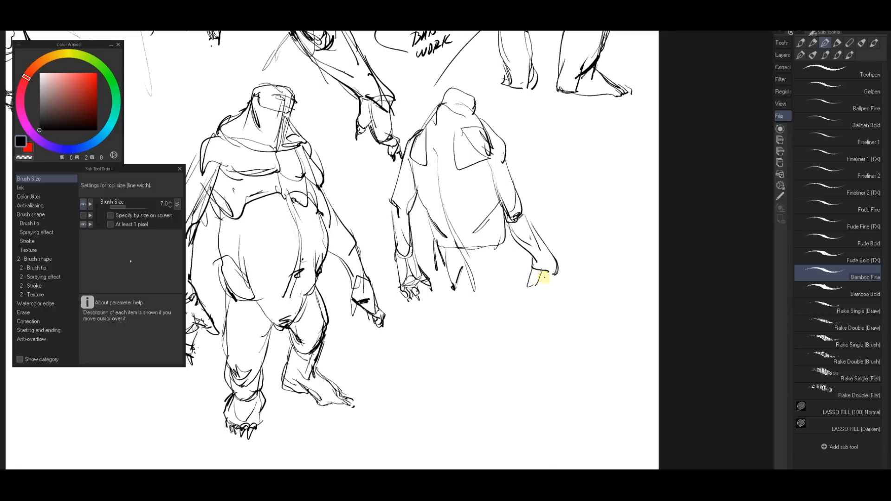
{"action": "left_click_drag", "start_coordinate": [541, 271], "coordinate": [550, 296]}
{"action": "left_click_drag", "start_coordinate": [552, 297], "coordinate": [564, 293]}
{"action": "left_click_drag", "start_coordinate": [559, 299], "coordinate": [562, 306]}
{"action": "left_click_drag", "start_coordinate": [562, 301], "coordinate": [566, 307]}
{"action": "left_click_drag", "start_coordinate": [518, 195], "coordinate": [561, 266]}
{"action": "key", "text": "ctrl+z"}
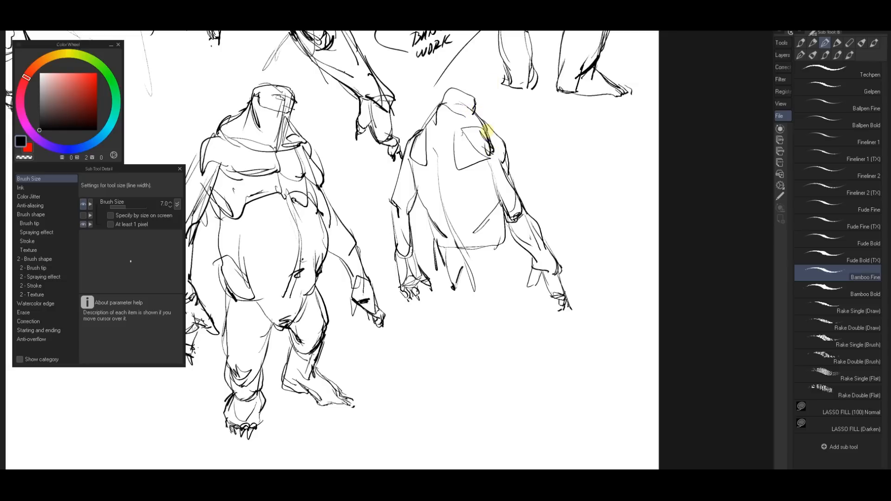
Darken the side of the back-view figure's head and add shoulder blade and rib contour marks across the back
{"action": "mouse_move", "coordinate": [468, 98]}
{"action": "left_mouse_down"}
{"action": "mouse_move", "coordinate": [475, 115]}
{"action": "mouse_move", "coordinate": [478, 102]}
{"action": "mouse_move", "coordinate": [452, 89]}
{"action": "mouse_move", "coordinate": [483, 105]}
{"action": "mouse_move", "coordinate": [454, 98]}
{"action": "left_mouse_up"}
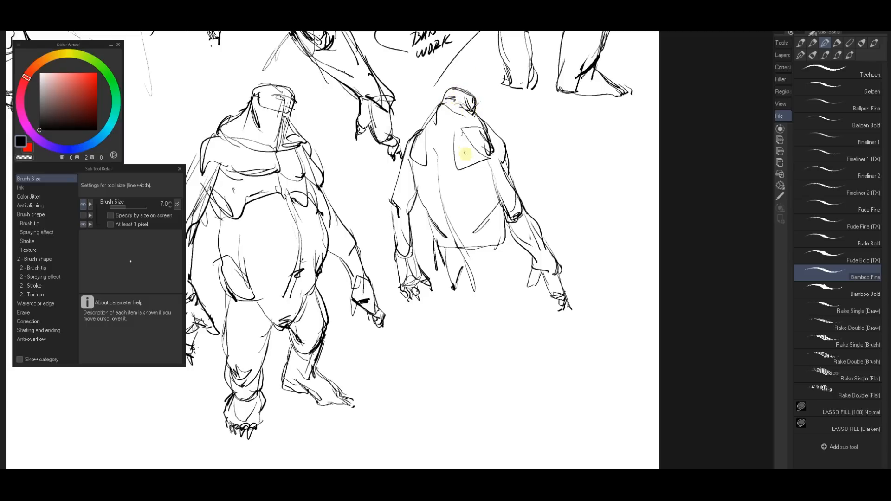
{"action": "mouse_move", "coordinate": [453, 126]}
{"action": "left_mouse_down"}
{"action": "mouse_move", "coordinate": [457, 162]}
{"action": "mouse_move", "coordinate": [459, 156]}
{"action": "mouse_move", "coordinate": [424, 164]}
{"action": "mouse_move", "coordinate": [464, 185]}
{"action": "mouse_move", "coordinate": [456, 176]}
{"action": "mouse_move", "coordinate": [489, 191]}
{"action": "left_mouse_up"}
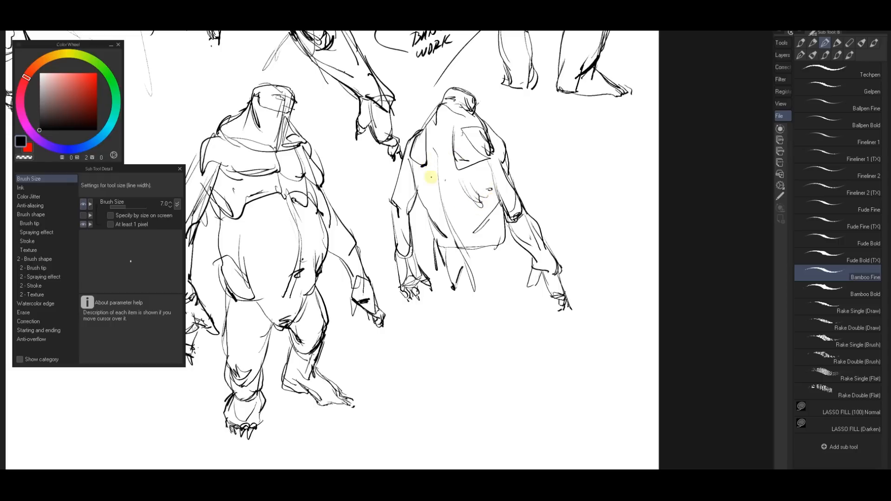
{"action": "left_click_drag", "start_coordinate": [427, 207], "coordinate": [427, 171]}
{"action": "left_click", "coordinate": [488, 175]}
Draw the tapering pelvis shape below the waistline and rounded thigh forms for both legs
{"action": "mouse_move", "coordinate": [506, 249]}
{"action": "left_mouse_down"}
{"action": "mouse_move", "coordinate": [503, 278]}
{"action": "mouse_move", "coordinate": [447, 279]}
{"action": "mouse_move", "coordinate": [437, 260]}
{"action": "mouse_move", "coordinate": [467, 301]}
{"action": "mouse_move", "coordinate": [501, 246]}
{"action": "mouse_move", "coordinate": [455, 299]}
{"action": "mouse_move", "coordinate": [502, 252]}
{"action": "mouse_move", "coordinate": [504, 264]}
{"action": "mouse_move", "coordinate": [492, 260]}
{"action": "mouse_move", "coordinate": [464, 274]}
{"action": "mouse_move", "coordinate": [461, 302]}
{"action": "mouse_move", "coordinate": [488, 292]}
{"action": "left_mouse_up"}
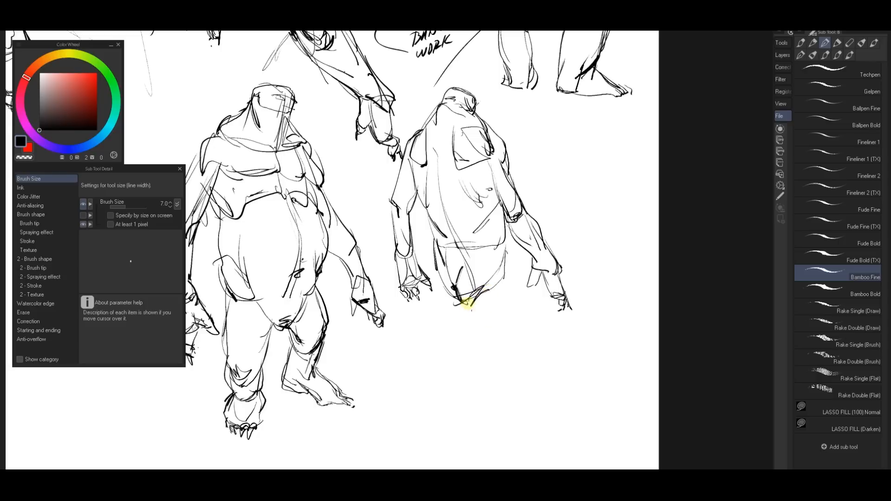
{"action": "mouse_move", "coordinate": [499, 342]}
{"action": "left_mouse_down"}
{"action": "mouse_move", "coordinate": [505, 255]}
{"action": "mouse_move", "coordinate": [502, 342]}
{"action": "left_mouse_up"}
{"action": "left_click_drag", "start_coordinate": [469, 299], "coordinate": [500, 342]}
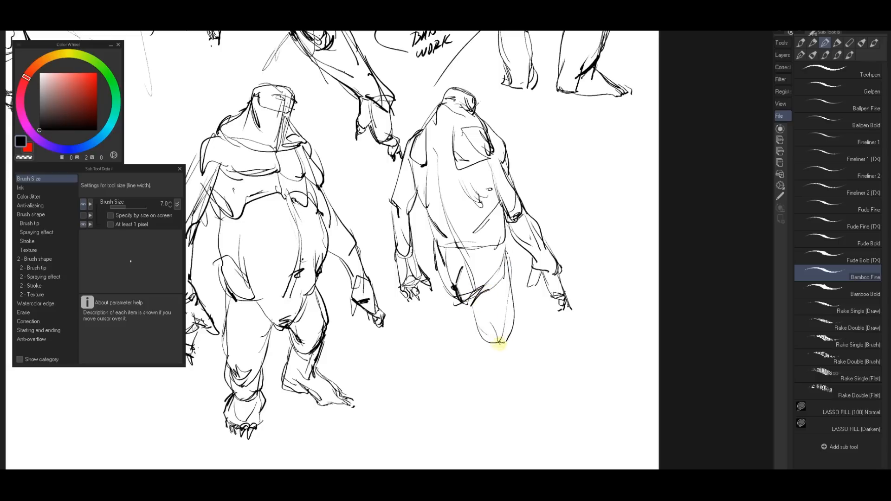
{"action": "left_click_drag", "start_coordinate": [460, 310], "coordinate": [451, 331]}
{"action": "left_click_drag", "start_coordinate": [435, 276], "coordinate": [451, 333]}
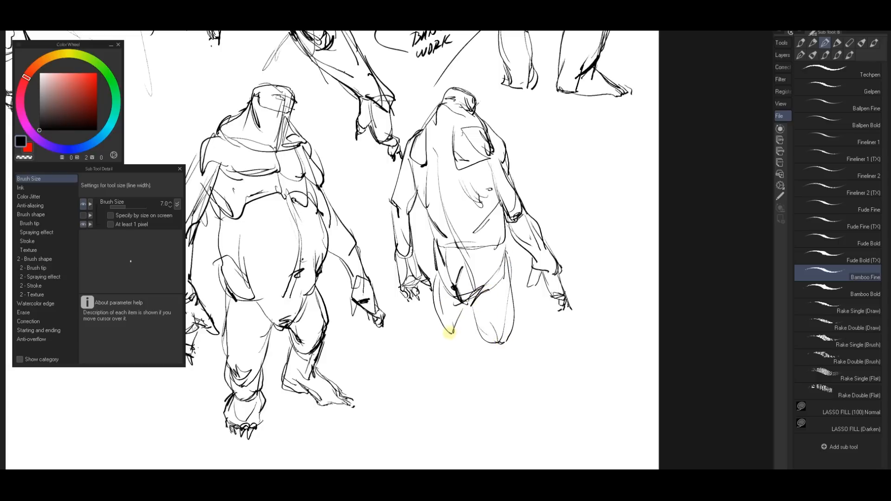
Draw the left lower leg with a bulging calf and blocky foot, then reinforce the back of the knee and inner thigh
{"action": "left_click_drag", "start_coordinate": [464, 302], "coordinate": [461, 378]}
{"action": "mouse_move", "coordinate": [441, 329]}
{"action": "left_mouse_down"}
{"action": "mouse_move", "coordinate": [429, 351]}
{"action": "mouse_move", "coordinate": [445, 374]}
{"action": "mouse_move", "coordinate": [439, 316]}
{"action": "mouse_move", "coordinate": [448, 374]}
{"action": "mouse_move", "coordinate": [436, 345]}
{"action": "mouse_move", "coordinate": [459, 332]}
{"action": "mouse_move", "coordinate": [461, 380]}
{"action": "mouse_move", "coordinate": [440, 368]}
{"action": "mouse_move", "coordinate": [458, 387]}
{"action": "mouse_move", "coordinate": [459, 372]}
{"action": "mouse_move", "coordinate": [445, 376]}
{"action": "mouse_move", "coordinate": [445, 385]}
{"action": "mouse_move", "coordinate": [460, 375]}
{"action": "mouse_move", "coordinate": [462, 384]}
{"action": "mouse_move", "coordinate": [449, 388]}
{"action": "mouse_move", "coordinate": [510, 341]}
{"action": "mouse_move", "coordinate": [451, 382]}
{"action": "left_mouse_up"}
{"action": "key", "text": "ctrl+z"}
{"action": "key", "text": "ctrl+z"}
{"action": "left_click_drag", "start_coordinate": [482, 333], "coordinate": [488, 358]}
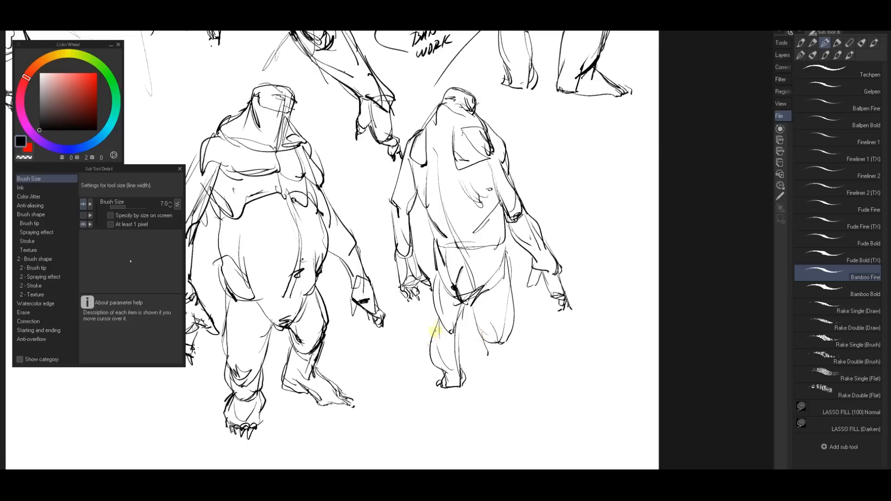
{"action": "mouse_move", "coordinate": [435, 331]}
{"action": "left_mouse_down"}
{"action": "mouse_move", "coordinate": [453, 350]}
{"action": "mouse_move", "coordinate": [447, 329]}
{"action": "left_mouse_up"}
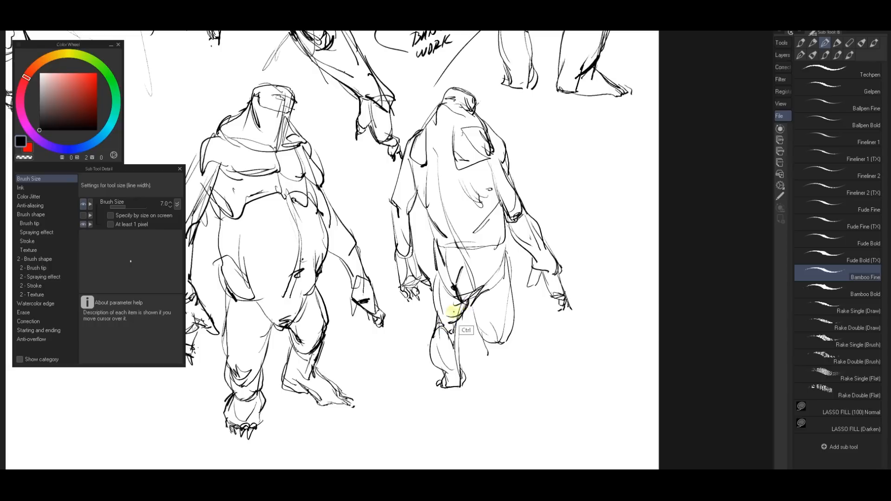
{"action": "mouse_move", "coordinate": [456, 315]}
{"action": "left_mouse_down"}
{"action": "mouse_move", "coordinate": [470, 307]}
{"action": "mouse_move", "coordinate": [484, 321]}
{"action": "mouse_move", "coordinate": [487, 351]}
{"action": "left_mouse_up"}
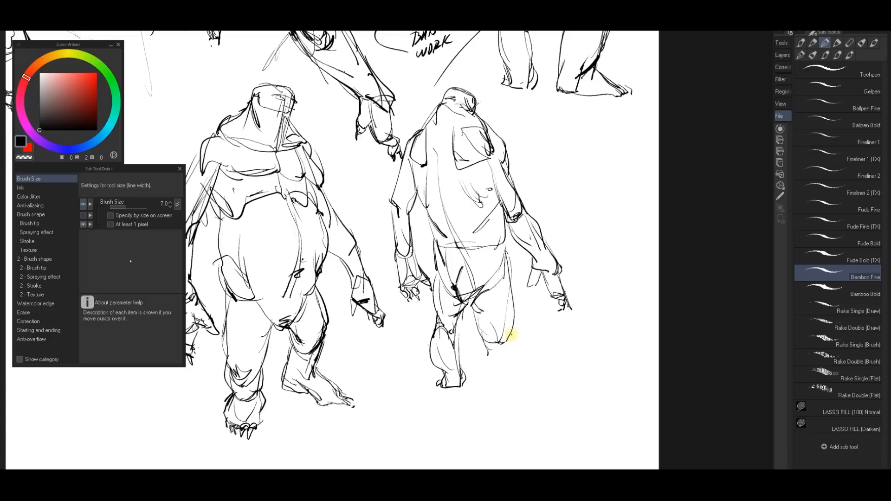
Draw the right lower leg and a foot pointing outward with small toe marks
{"action": "mouse_move", "coordinate": [506, 356]}
{"action": "left_mouse_down"}
{"action": "mouse_move", "coordinate": [509, 342]}
{"action": "mouse_move", "coordinate": [501, 367]}
{"action": "left_mouse_up"}
{"action": "mouse_move", "coordinate": [483, 350]}
{"action": "left_mouse_down"}
{"action": "mouse_move", "coordinate": [481, 390]}
{"action": "mouse_move", "coordinate": [501, 384]}
{"action": "left_mouse_up"}
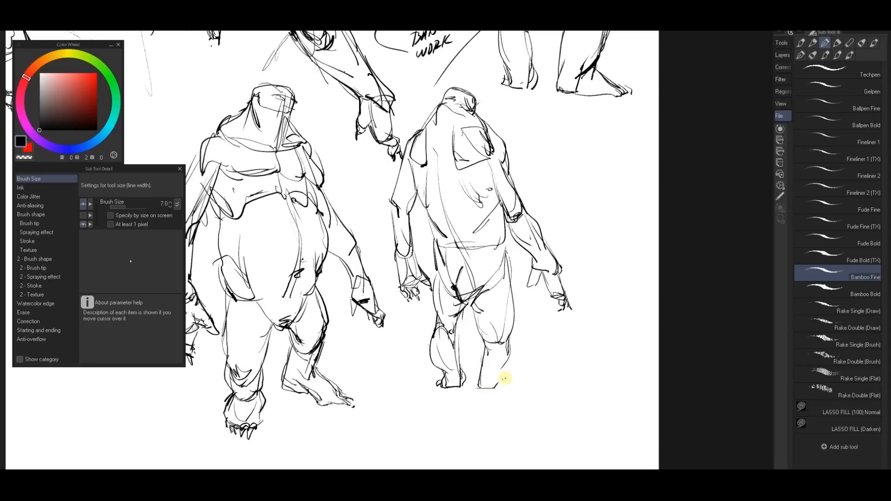
{"action": "left_click_drag", "start_coordinate": [508, 342], "coordinate": [503, 374]}
{"action": "mouse_move", "coordinate": [509, 374]}
{"action": "left_mouse_down"}
{"action": "mouse_move", "coordinate": [528, 387]}
{"action": "mouse_move", "coordinate": [493, 387]}
{"action": "mouse_move", "coordinate": [522, 387]}
{"action": "left_mouse_up"}
{"action": "key", "text": "ctrl+z"}
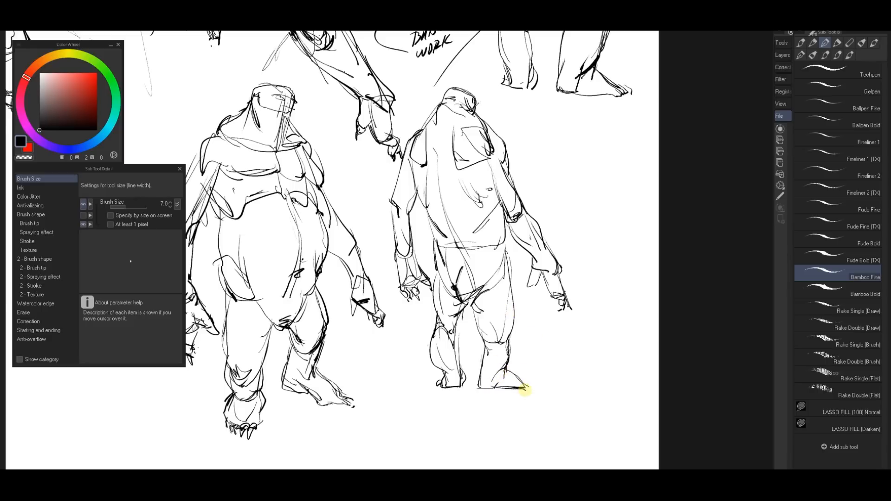
{"action": "key", "text": "ctrl+z"}
{"action": "left_click_drag", "start_coordinate": [528, 385], "coordinate": [531, 388]}
{"action": "left_click", "coordinate": [523, 374]}
Reinforce the right waist and hip contour, retrying the stroke, and undo the trial line along the left torso side
{"action": "left_click_drag", "start_coordinate": [595, 282], "coordinate": [591, 278]}
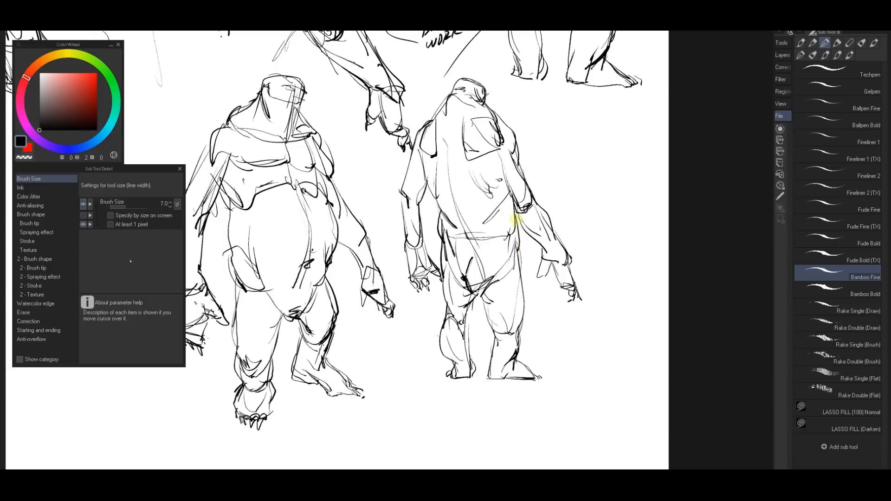
{"action": "left_click_drag", "start_coordinate": [516, 219], "coordinate": [520, 264]}
{"action": "key", "text": "ctrl+z"}
{"action": "left_click_drag", "start_coordinate": [517, 209], "coordinate": [521, 266]}
{"action": "key", "text": "ctrl+z"}
{"action": "left_click_drag", "start_coordinate": [517, 207], "coordinate": [519, 264]}
{"action": "mouse_move", "coordinate": [424, 134]}
{"action": "left_mouse_down"}
{"action": "mouse_move", "coordinate": [422, 165]}
{"action": "mouse_move", "coordinate": [433, 194]}
{"action": "mouse_move", "coordinate": [429, 157]}
{"action": "mouse_move", "coordinate": [444, 214]}
{"action": "left_mouse_up"}
{"action": "key", "text": "ctrl+z"}
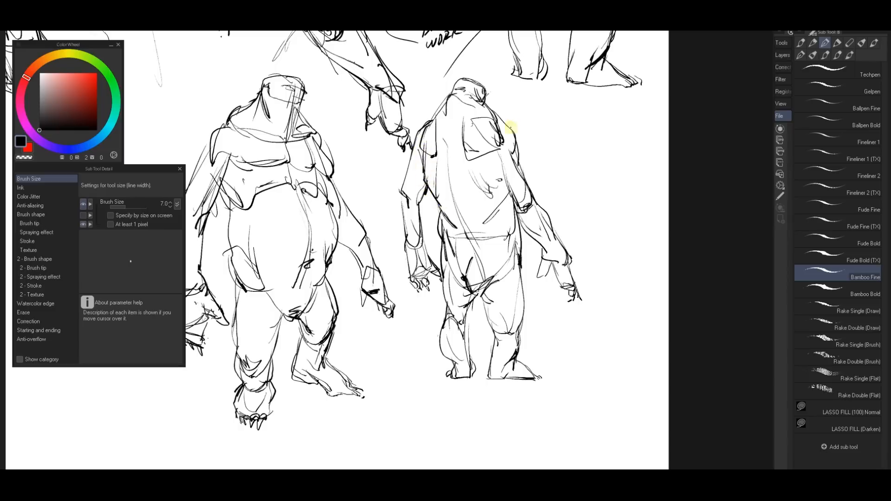
Erase the right shoulder's outer line with the eraser at size 20 and redraw it as a fuller curve
{"action": "key", "text": "e"}
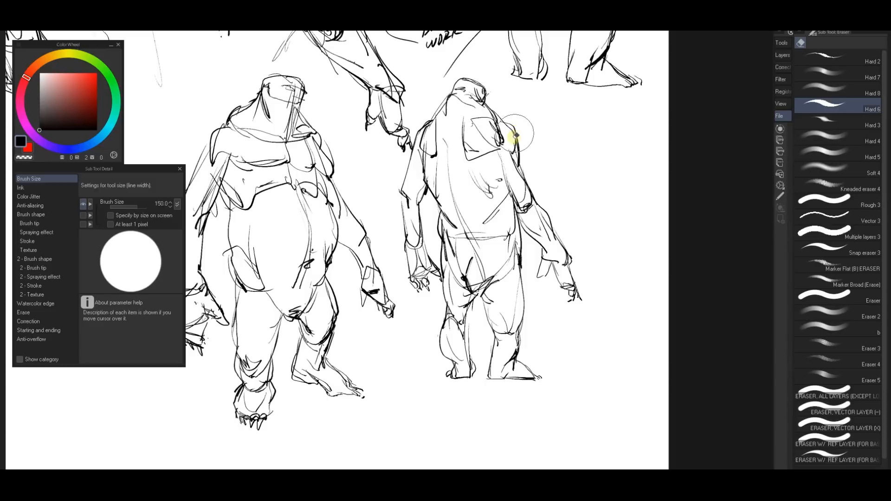
{"action": "key", "text": "bracketleft"}
{"action": "key", "text": "bracketleft"}
{"action": "key", "text": "bracketleft"}
{"action": "key", "text": "bracketleft"}
{"action": "key", "text": "bracketleft"}
{"action": "key", "text": "bracketleft"}
{"action": "key", "text": "bracketleft"}
{"action": "key", "text": "bracketleft"}
{"action": "key", "text": "bracketleft"}
{"action": "key", "text": "bracketleft"}
{"action": "key", "text": "bracketleft"}
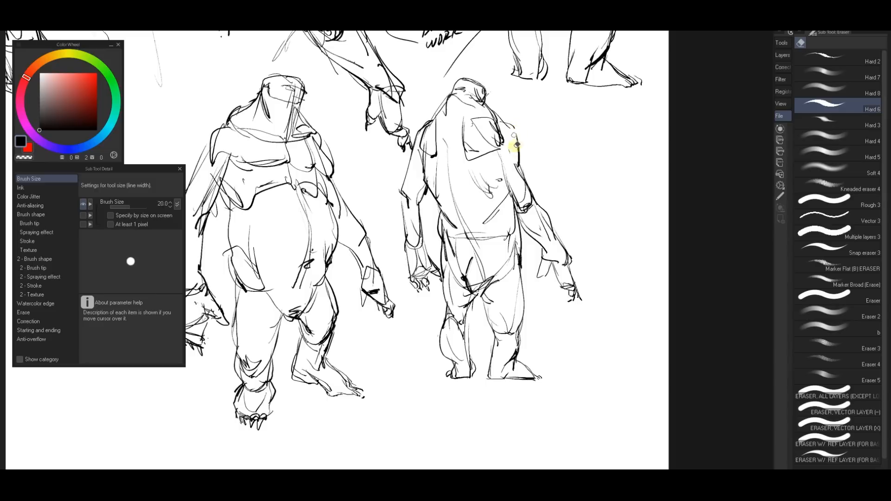
{"action": "key", "text": "p"}
{"action": "left_click_drag", "start_coordinate": [496, 116], "coordinate": [521, 141]}
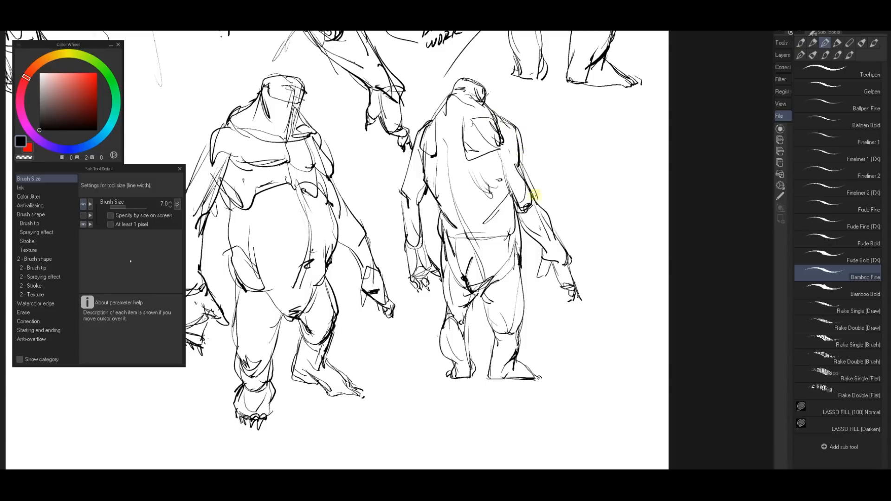
Erase the old right upper arm lines and redraw the arm's inner contour from the armpit to the elbow
{"action": "key", "text": "e"}
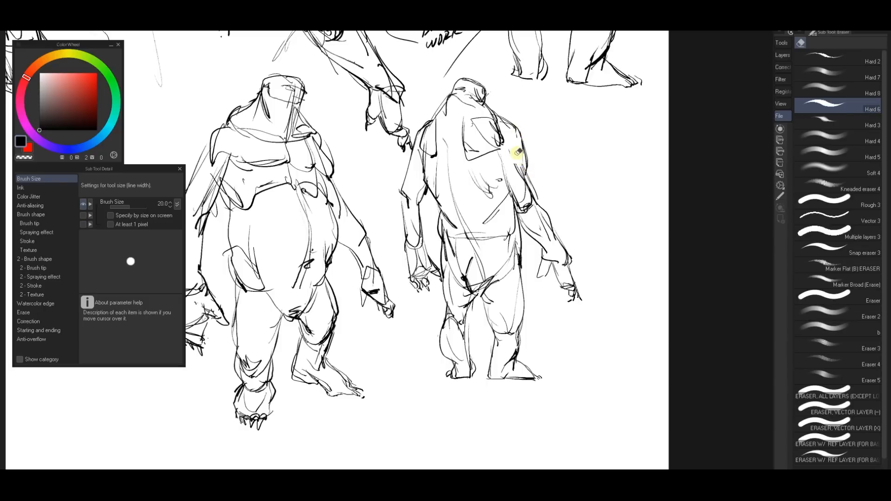
{"action": "key", "text": "p"}
{"action": "key", "text": "e"}
{"action": "key", "text": "p"}
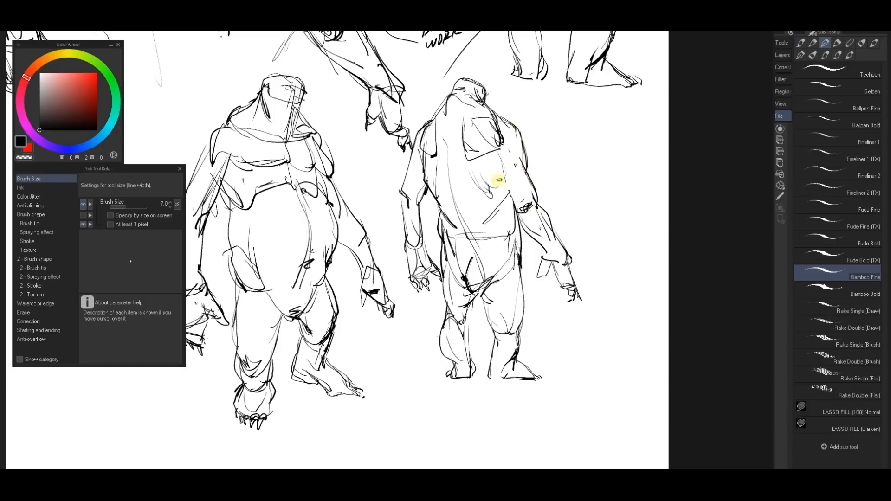
{"action": "left_click_drag", "start_coordinate": [500, 152], "coordinate": [513, 194]}
{"action": "left_click_drag", "start_coordinate": [502, 161], "coordinate": [518, 212]}
{"action": "left_click_drag", "start_coordinate": [508, 178], "coordinate": [516, 204]}
{"action": "key", "text": "ctrl+z"}
{"action": "key", "text": "ctrl+z"}
{"action": "key", "text": "ctrl+z"}
{"action": "left_click_drag", "start_coordinate": [497, 155], "coordinate": [518, 206]}
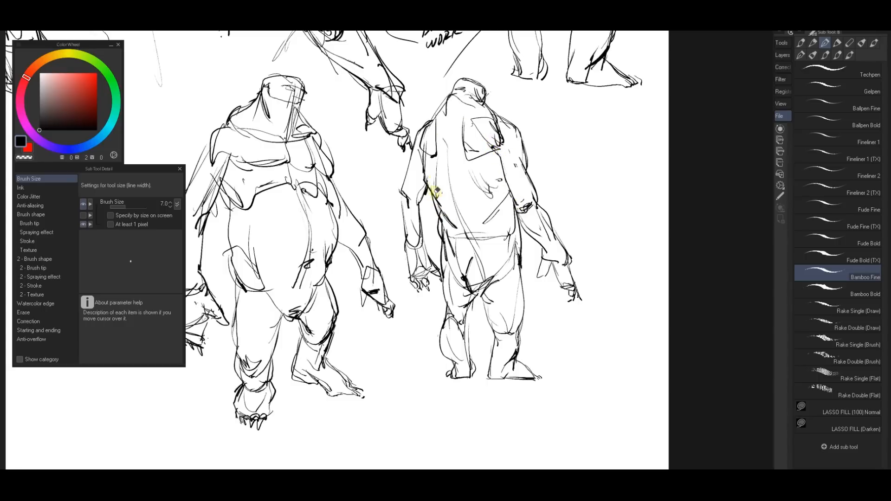
Erase the left side of the torso below the armpit and redraw it as a smooth curve to the waist
{"action": "key", "text": "e"}
{"action": "key", "text": "p"}
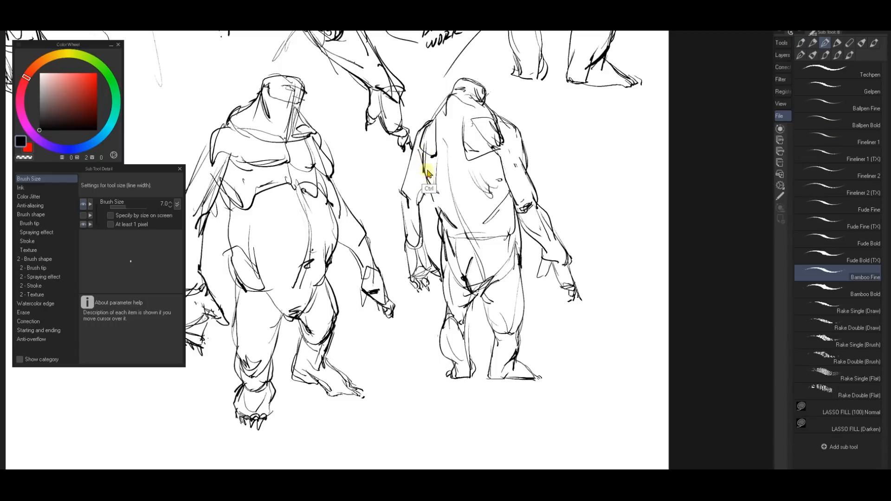
{"action": "left_click_drag", "start_coordinate": [423, 169], "coordinate": [439, 217]}
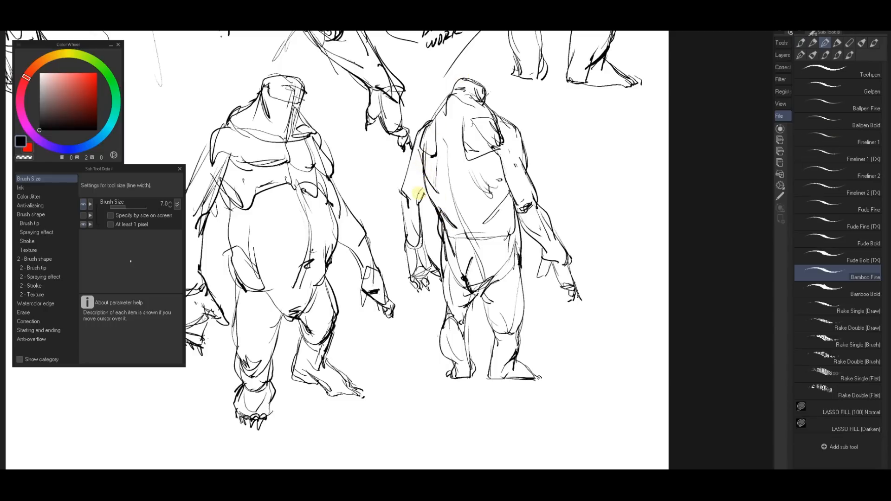
Redraw the left arm's outer contour more boldly and erase the stray lines around its elbow
{"action": "left_click_drag", "start_coordinate": [415, 136], "coordinate": [399, 207]}
{"action": "left_click_drag", "start_coordinate": [407, 249], "coordinate": [400, 210]}
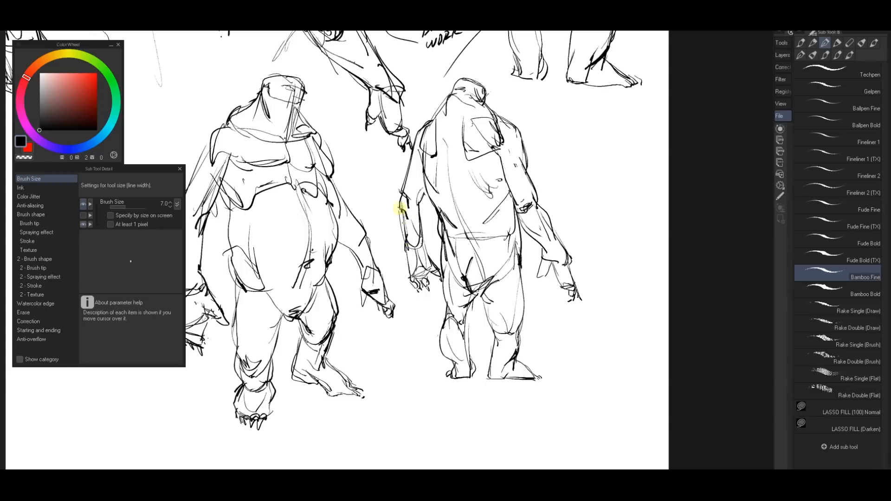
{"action": "key", "text": "e"}
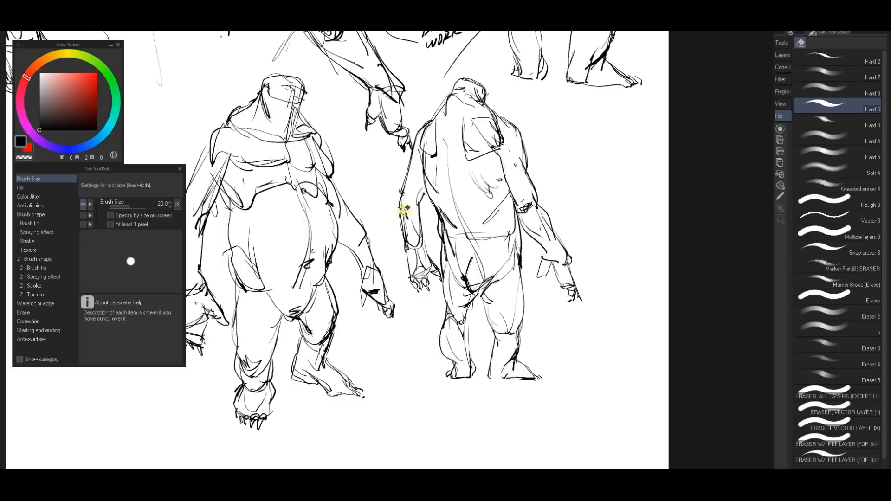
{"action": "key", "text": "p"}
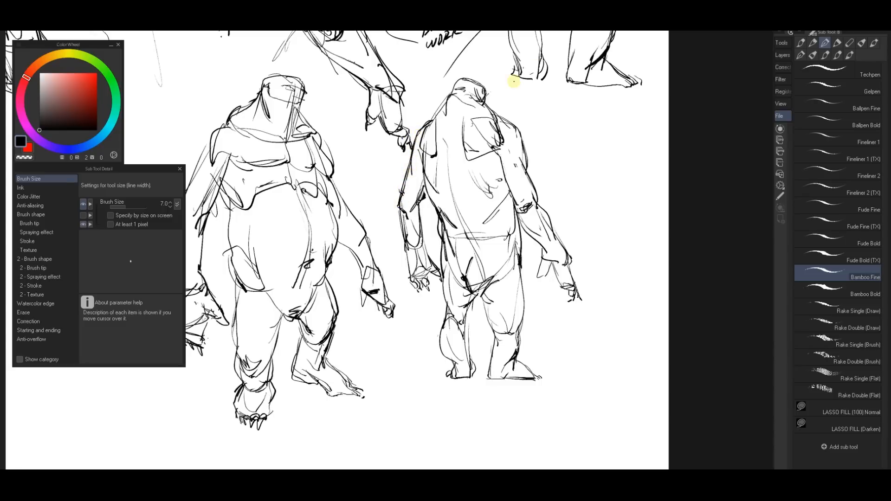
Extend the right foot outward with a short stroke at the toes
{"action": "left_click_drag", "start_coordinate": [480, 342], "coordinate": [552, 378]}
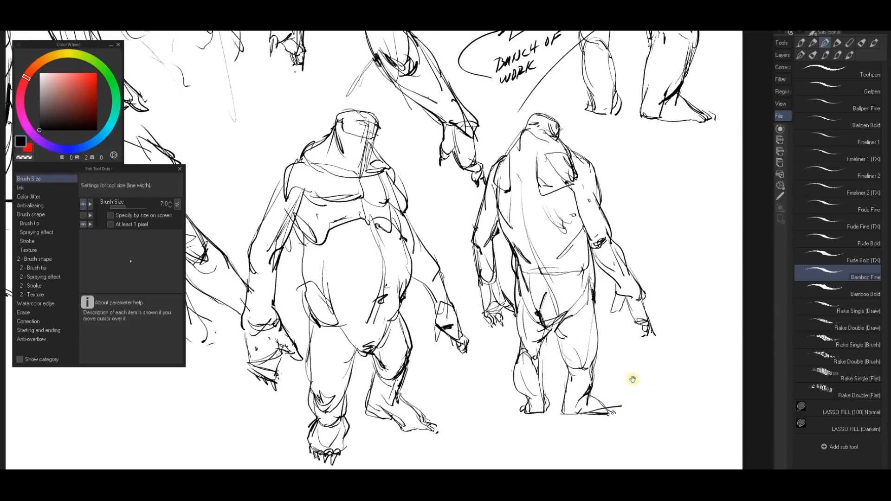
{"action": "left_click_drag", "start_coordinate": [649, 395], "coordinate": [546, 397]}
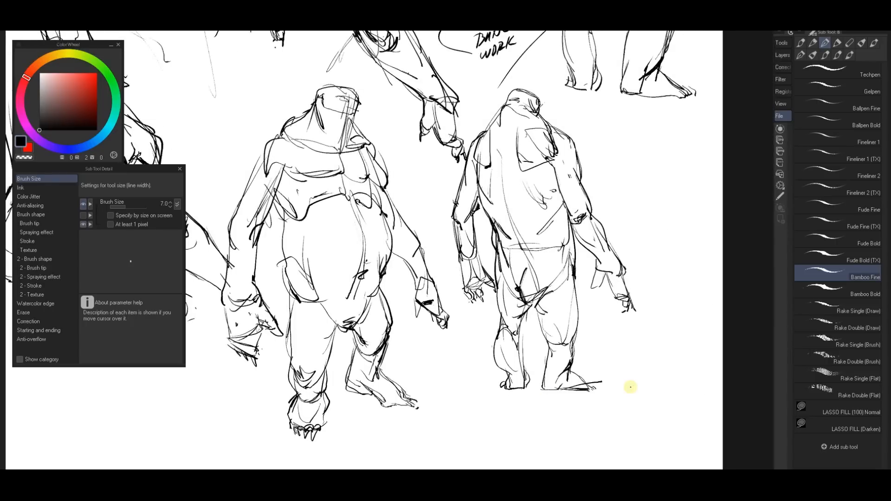
Review the front-view and back-view figure studies and the surrounding sketches across the whole page
{"action": "left_click_drag", "start_coordinate": [331, 135], "coordinate": [535, 123]}
{"action": "left_click_drag", "start_coordinate": [492, 243], "coordinate": [503, 325]}
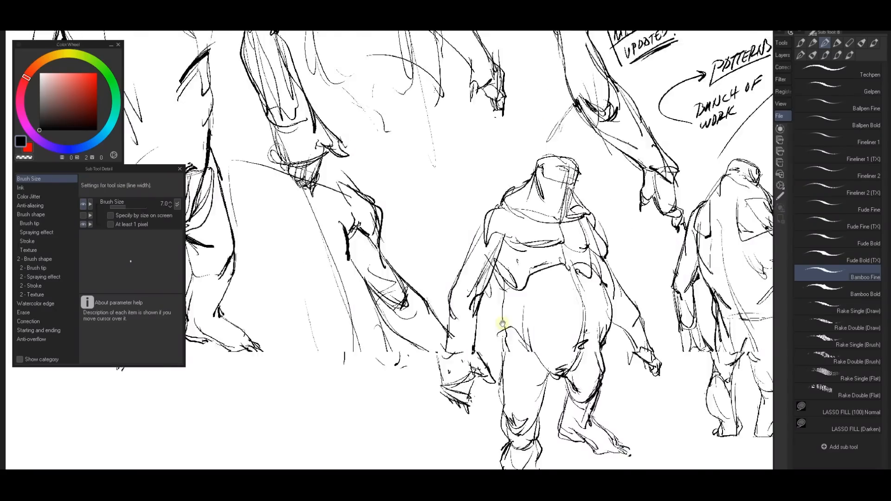
{"action": "mouse_move", "coordinate": [339, 105]}
{"action": "left_mouse_down"}
{"action": "mouse_move", "coordinate": [428, 278]}
{"action": "mouse_move", "coordinate": [586, 103]}
{"action": "mouse_move", "coordinate": [563, 164]}
{"action": "mouse_move", "coordinate": [279, 200]}
{"action": "left_mouse_up"}
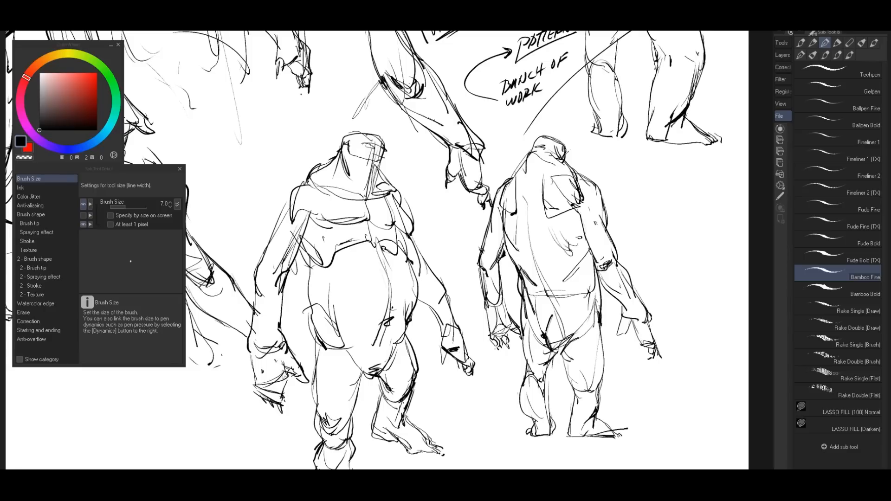
{"action": "left_click_drag", "start_coordinate": [477, 278], "coordinate": [557, 175]}
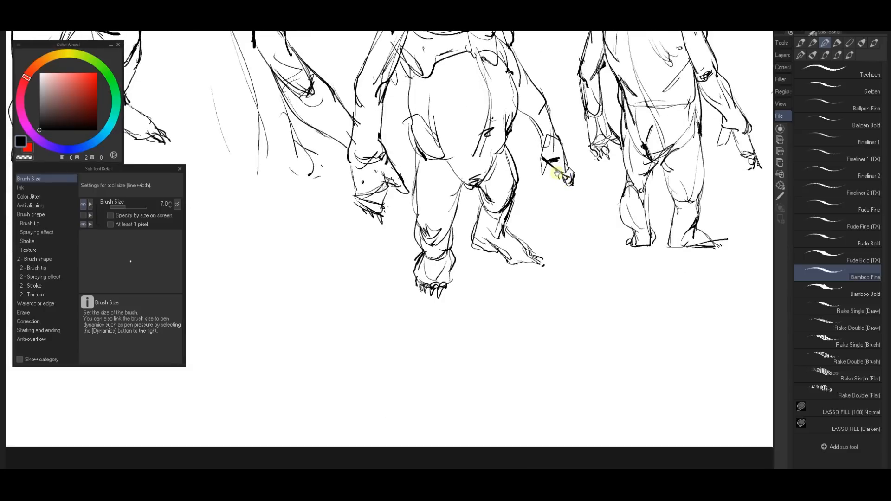
{"action": "left_click_drag", "start_coordinate": [422, 205], "coordinate": [491, 258]}
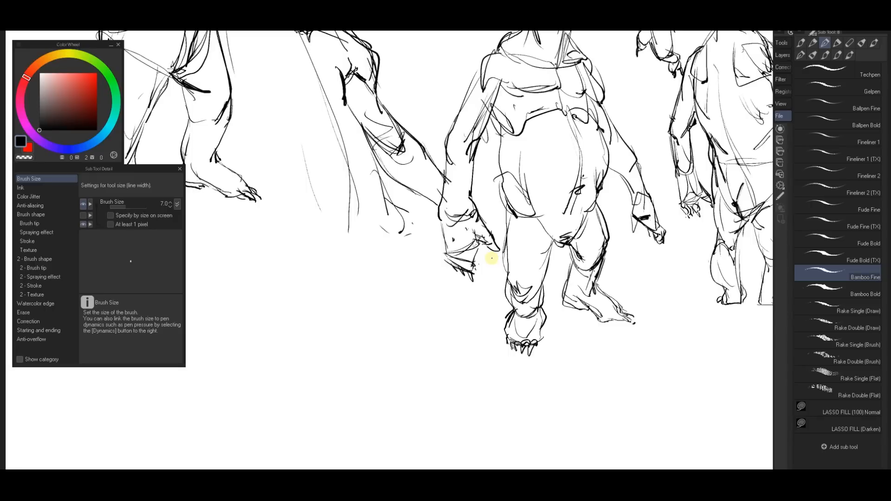
{"action": "left_click_drag", "start_coordinate": [455, 151], "coordinate": [302, 322]}
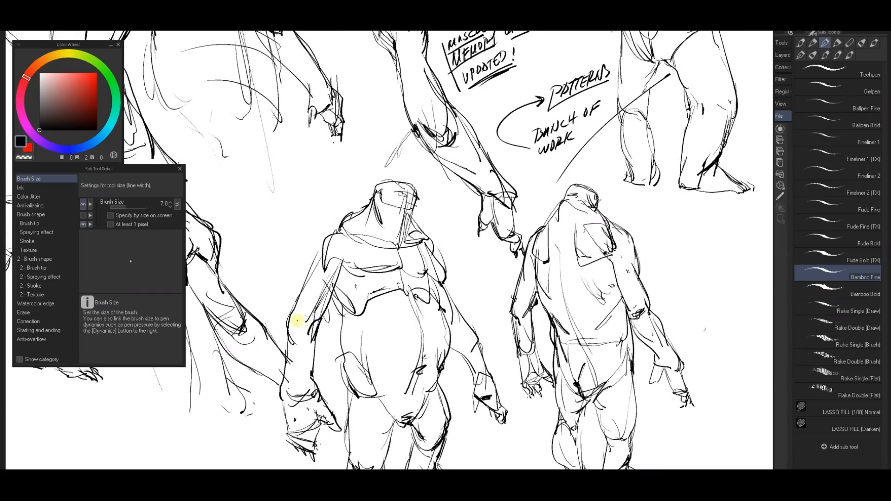
{"action": "scroll", "coordinate": [636, 285], "scroll_direction": "down", "scroll_amount": 4}
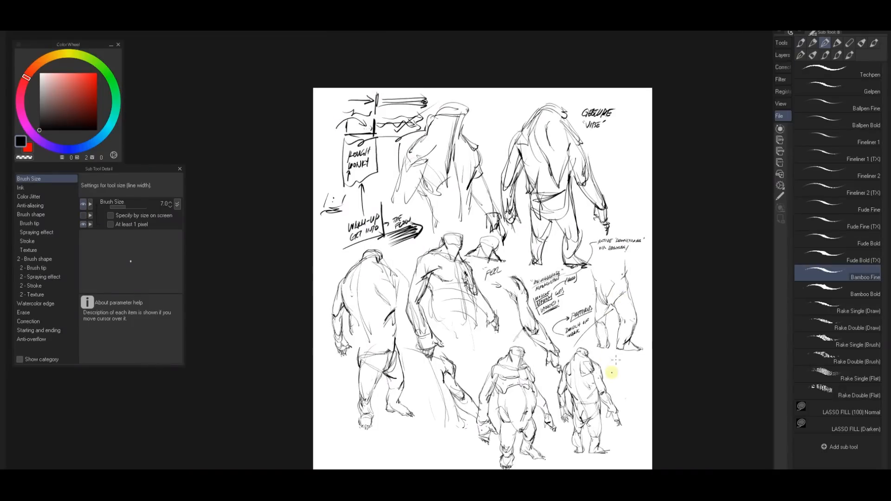
{"action": "scroll", "coordinate": [612, 373], "scroll_direction": "up", "scroll_amount": 2}
{"action": "scroll", "coordinate": [583, 346], "scroll_direction": "down", "scroll_amount": 3}
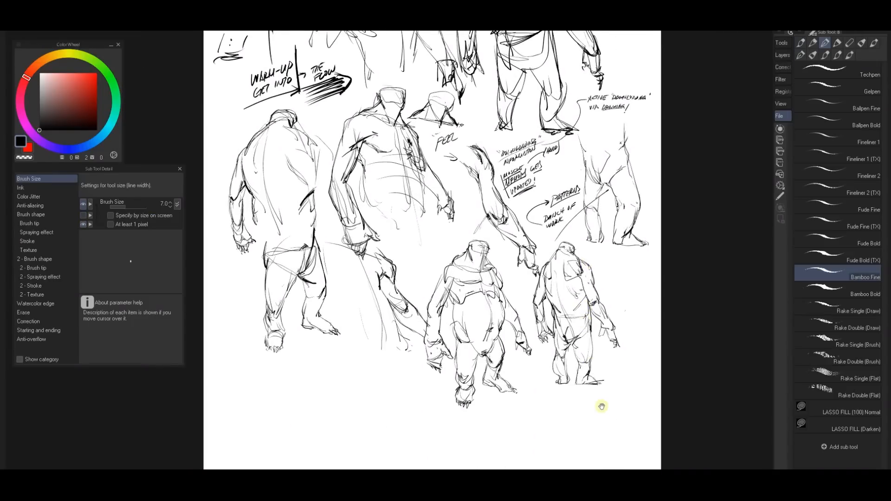
{"action": "scroll", "coordinate": [624, 277], "scroll_direction": "up", "scroll_amount": 6}
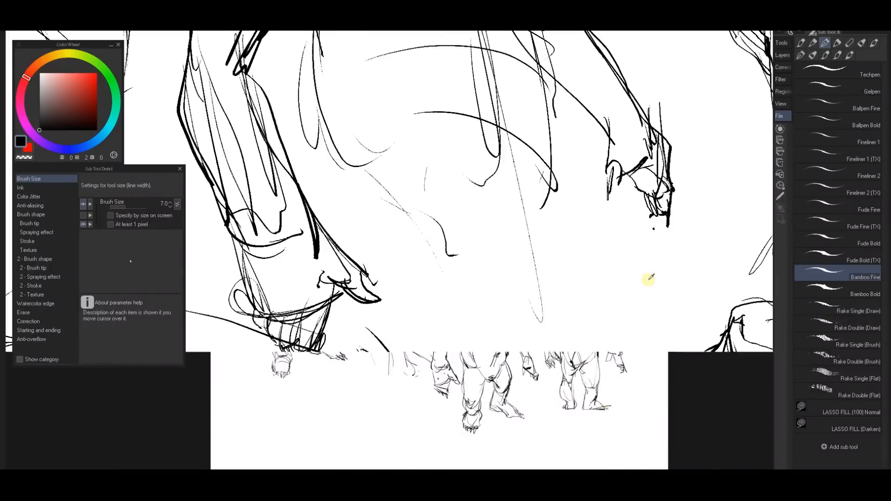
{"action": "left_click_drag", "start_coordinate": [605, 282], "coordinate": [622, 251]}
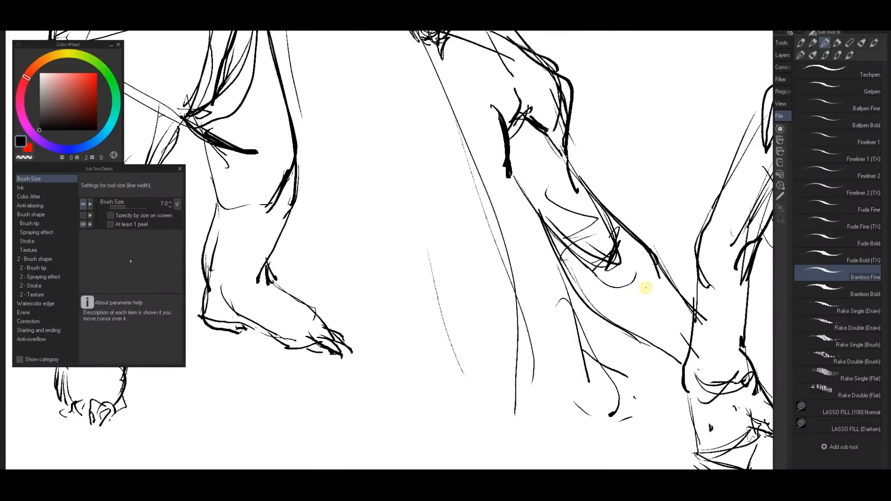
{"action": "mouse_move", "coordinate": [636, 301]}
{"action": "left_mouse_down"}
{"action": "mouse_move", "coordinate": [641, 356]}
{"action": "mouse_move", "coordinate": [516, 338]}
{"action": "mouse_move", "coordinate": [439, 359]}
{"action": "left_mouse_up"}
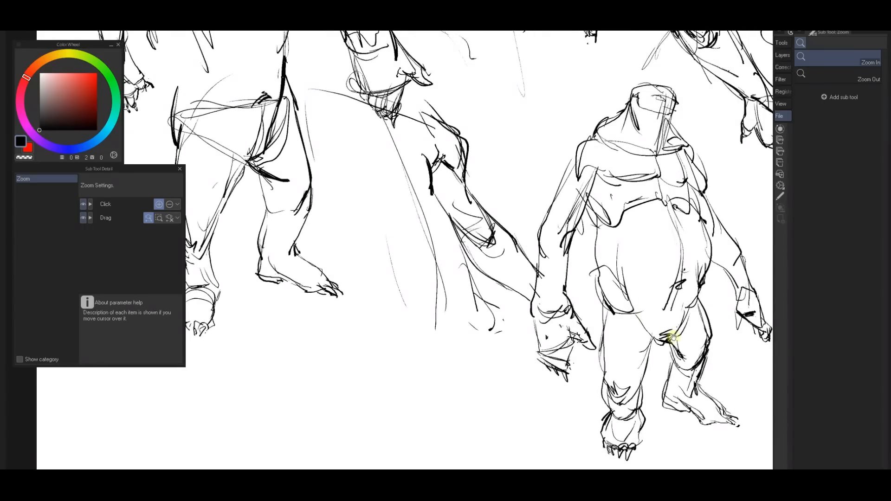
{"action": "left_click_drag", "start_coordinate": [672, 338], "coordinate": [541, 302]}
{"action": "left_click_drag", "start_coordinate": [742, 301], "coordinate": [606, 301]}
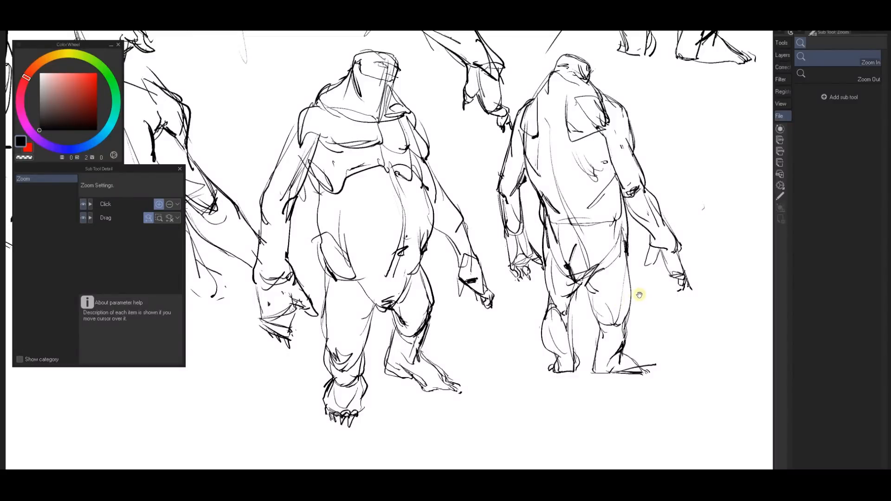
{"action": "left_click_drag", "start_coordinate": [480, 351], "coordinate": [537, 294]}
{"action": "left_click_drag", "start_coordinate": [561, 364], "coordinate": [513, 333]}
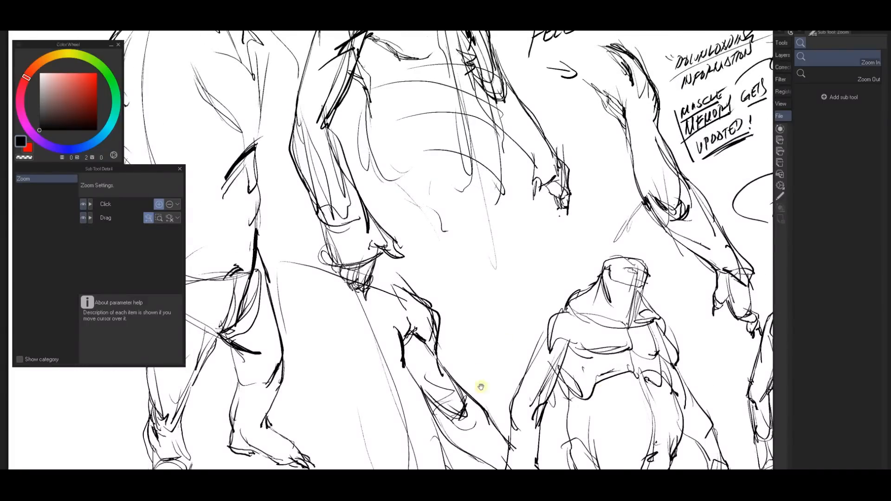
{"action": "mouse_move", "coordinate": [479, 385]}
{"action": "left_mouse_down"}
{"action": "mouse_move", "coordinate": [529, 322]}
{"action": "mouse_move", "coordinate": [644, 283]}
{"action": "left_mouse_up"}
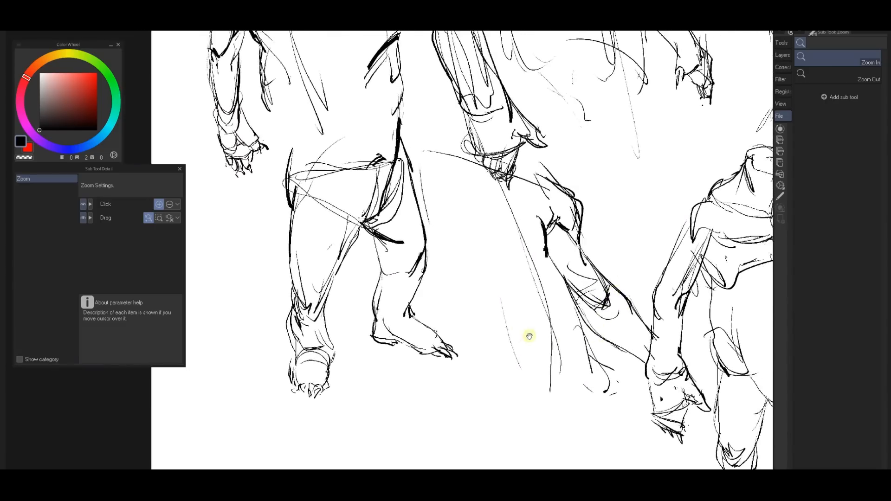
{"action": "left_click_drag", "start_coordinate": [721, 297], "coordinate": [629, 302]}
{"action": "mouse_move", "coordinate": [752, 335]}
{"action": "left_mouse_down"}
{"action": "mouse_move", "coordinate": [641, 353]}
{"action": "mouse_move", "coordinate": [560, 287]}
{"action": "left_mouse_up"}
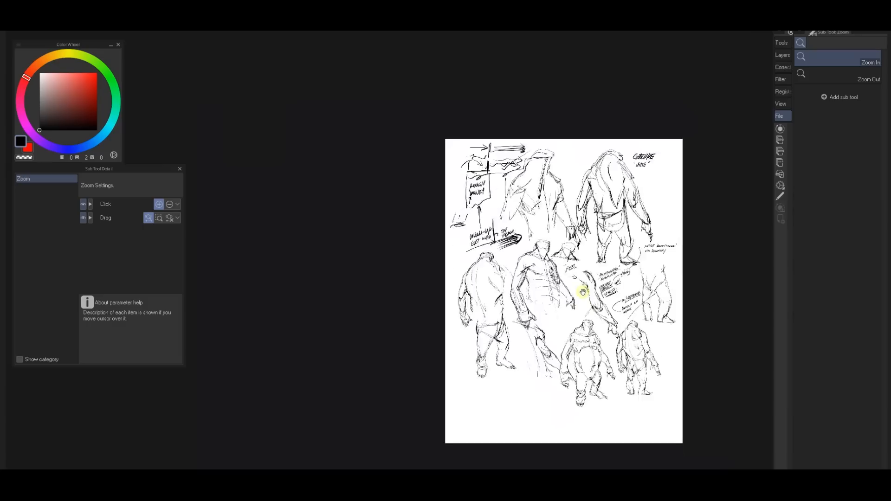
{"action": "key", "text": "ctrl+0"}
{"action": "left_click", "coordinate": [655, 367]}
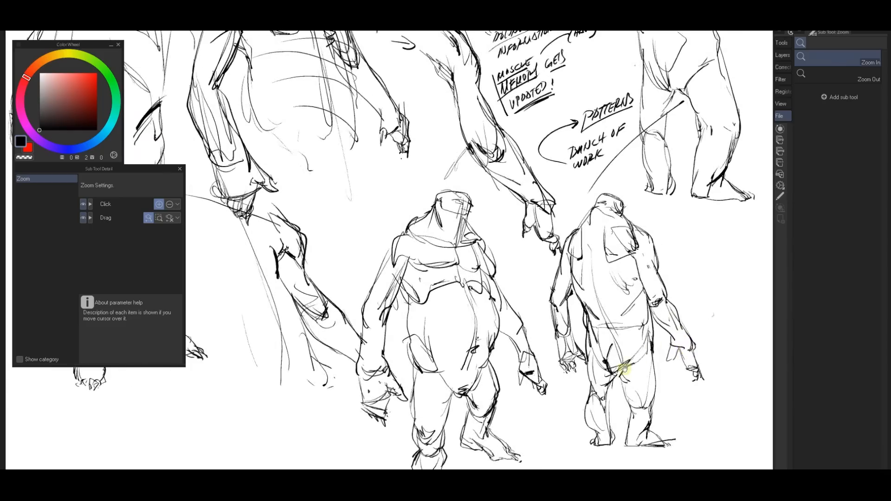
Extend the canvas downward to add blank drawing space below the figure studies
{"action": "left_click_drag", "start_coordinate": [617, 369], "coordinate": [591, 209]}
{"action": "left_click_drag", "start_coordinate": [529, 277], "coordinate": [586, 459]}
{"action": "key", "text": "ctrl+alt+c"}
{"action": "key", "text": "Return"}
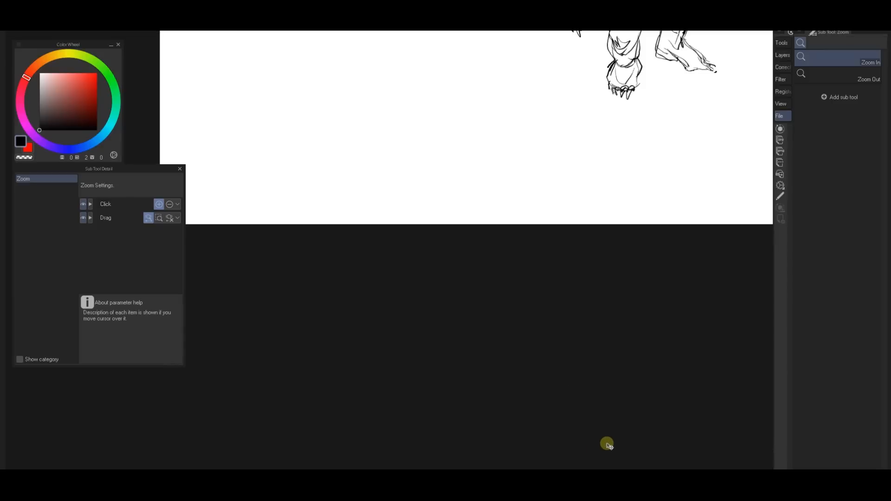
{"action": "left_click", "coordinate": [608, 445]}
{"action": "left_click_drag", "start_coordinate": [565, 265], "coordinate": [576, 139]}
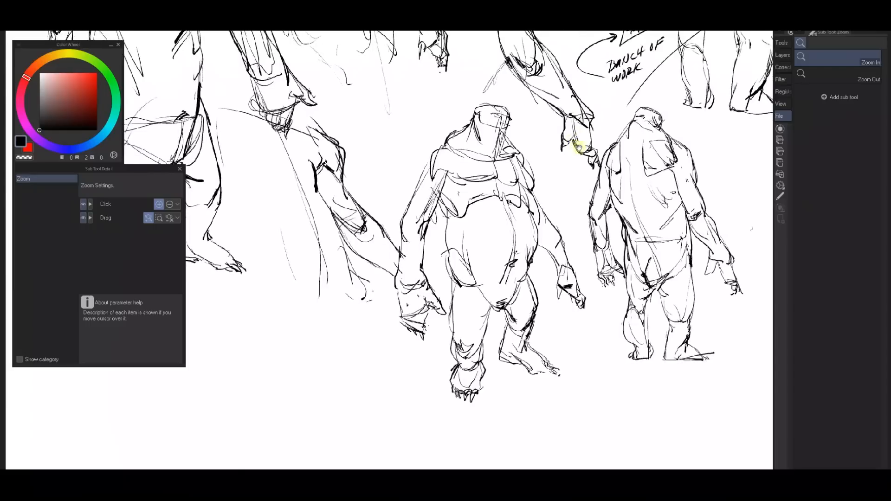
{"action": "left_click_drag", "start_coordinate": [533, 205], "coordinate": [533, 139]}
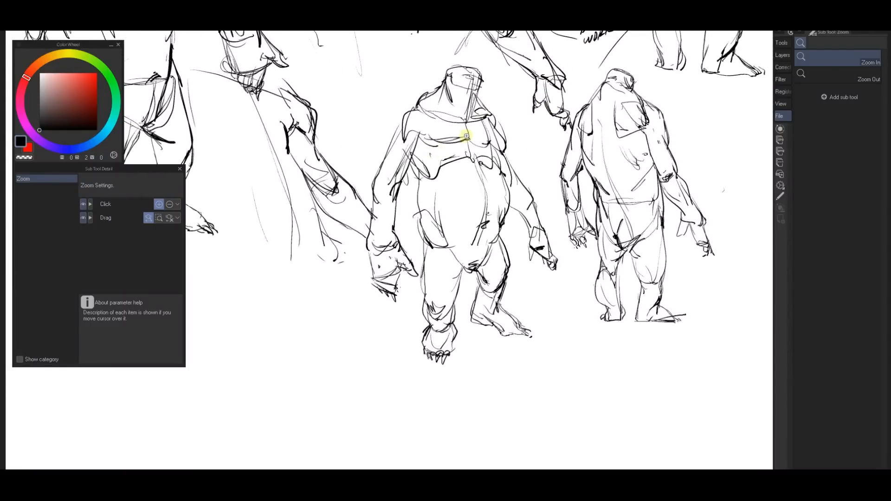
Rough in the angular outline of a creature head with a tapering jaw in the blank space below the leftmost figure
{"action": "key", "text": "b"}
{"action": "left_click_drag", "start_coordinate": [436, 180], "coordinate": [710, 95]}
{"action": "left_click_drag", "start_coordinate": [473, 127], "coordinate": [399, 104]}
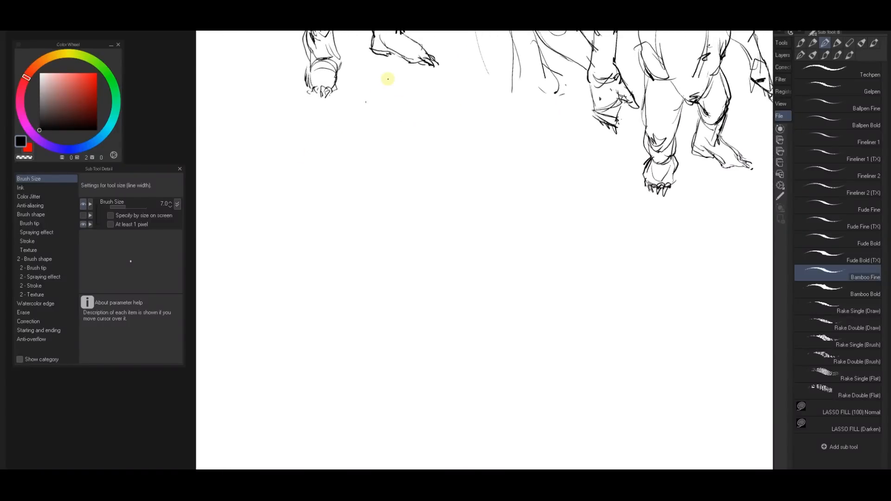
{"action": "mouse_move", "coordinate": [314, 145]}
{"action": "left_mouse_down"}
{"action": "mouse_move", "coordinate": [330, 123]}
{"action": "mouse_move", "coordinate": [402, 104]}
{"action": "left_mouse_up"}
{"action": "key", "text": "ctrl+z"}
{"action": "left_click_drag", "start_coordinate": [320, 147], "coordinate": [357, 192]}
{"action": "mouse_move", "coordinate": [314, 141]}
{"action": "left_mouse_down"}
{"action": "mouse_move", "coordinate": [390, 110]}
{"action": "mouse_move", "coordinate": [432, 148]}
{"action": "mouse_move", "coordinate": [402, 220]}
{"action": "left_mouse_up"}
{"action": "left_click_drag", "start_coordinate": [374, 216], "coordinate": [393, 216]}
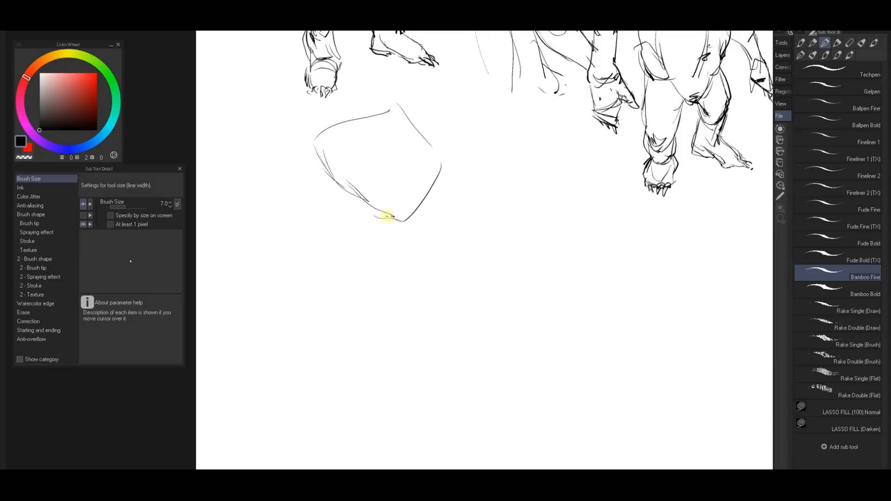
{"action": "left_click_drag", "start_coordinate": [339, 170], "coordinate": [367, 221]}
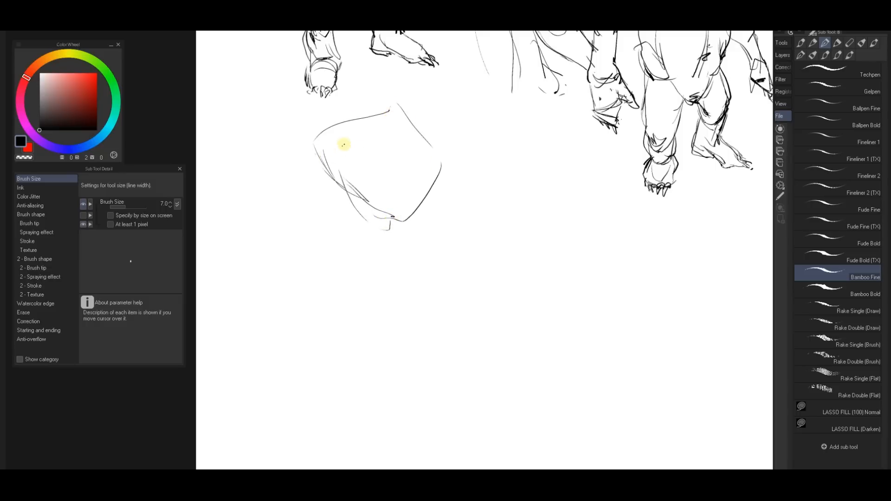
Draw a wide mouth across the creature head, then add the protruding snout and the flat top of the head
{"action": "left_click_drag", "start_coordinate": [423, 144], "coordinate": [434, 140]}
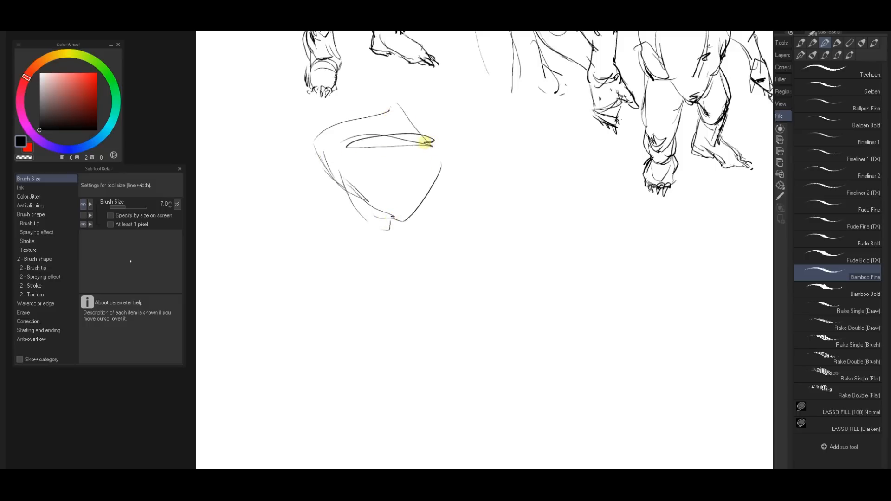
{"action": "key", "text": "ctrl+z"}
{"action": "left_click_drag", "start_coordinate": [353, 149], "coordinate": [436, 148]}
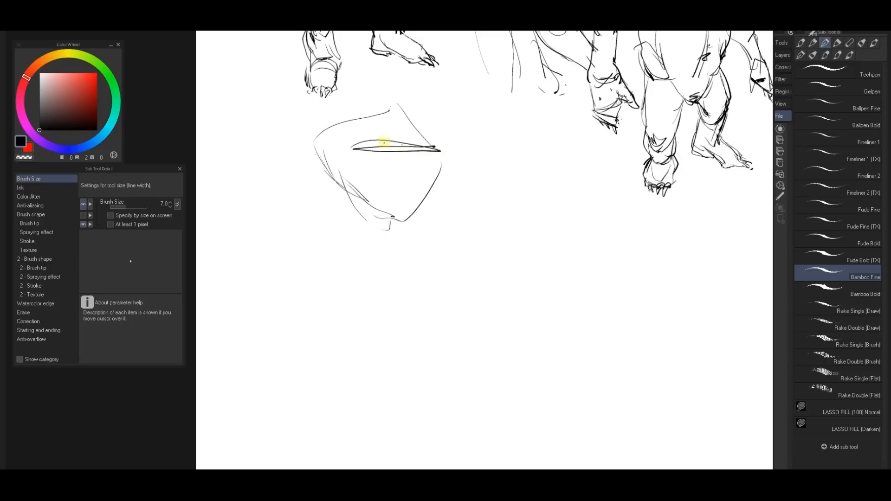
{"action": "left_click_drag", "start_coordinate": [353, 148], "coordinate": [428, 147]}
{"action": "mouse_move", "coordinate": [352, 148]}
{"action": "left_mouse_down"}
{"action": "mouse_move", "coordinate": [342, 151]}
{"action": "mouse_move", "coordinate": [362, 143]}
{"action": "left_mouse_up"}
{"action": "mouse_move", "coordinate": [435, 126]}
{"action": "left_mouse_down"}
{"action": "mouse_move", "coordinate": [447, 163]}
{"action": "mouse_move", "coordinate": [431, 108]}
{"action": "left_mouse_up"}
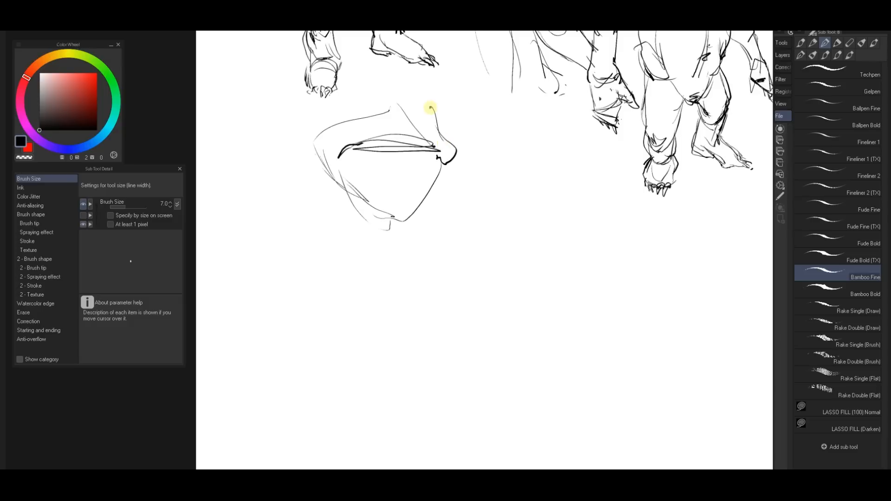
{"action": "mouse_move", "coordinate": [339, 126]}
{"action": "left_mouse_down"}
{"action": "mouse_move", "coordinate": [377, 106]}
{"action": "mouse_move", "coordinate": [399, 116]}
{"action": "mouse_move", "coordinate": [401, 106]}
{"action": "mouse_move", "coordinate": [383, 108]}
{"action": "mouse_move", "coordinate": [430, 108]}
{"action": "left_mouse_up"}
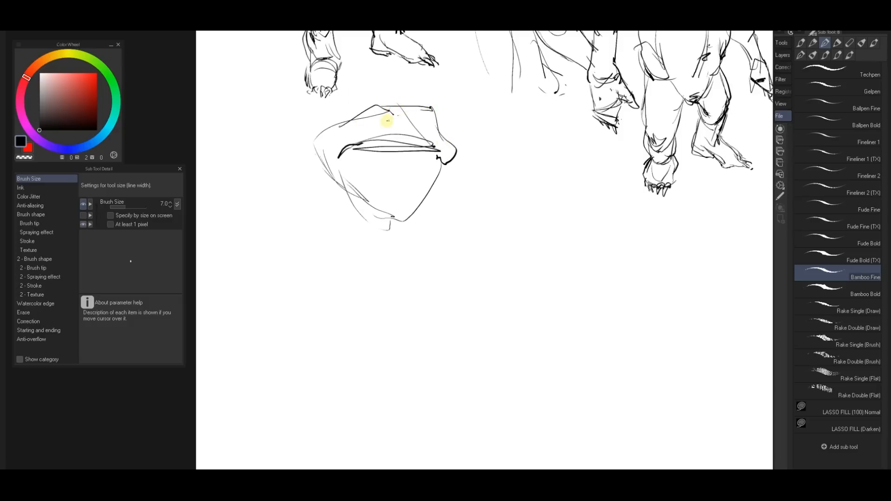
Add the round near eye and the small far eye below the flat top of the creature's head
{"action": "left_click_drag", "start_coordinate": [377, 117], "coordinate": [378, 127]}
{"action": "left_click_drag", "start_coordinate": [378, 121], "coordinate": [371, 123]}
{"action": "left_click_drag", "start_coordinate": [387, 117], "coordinate": [390, 131]}
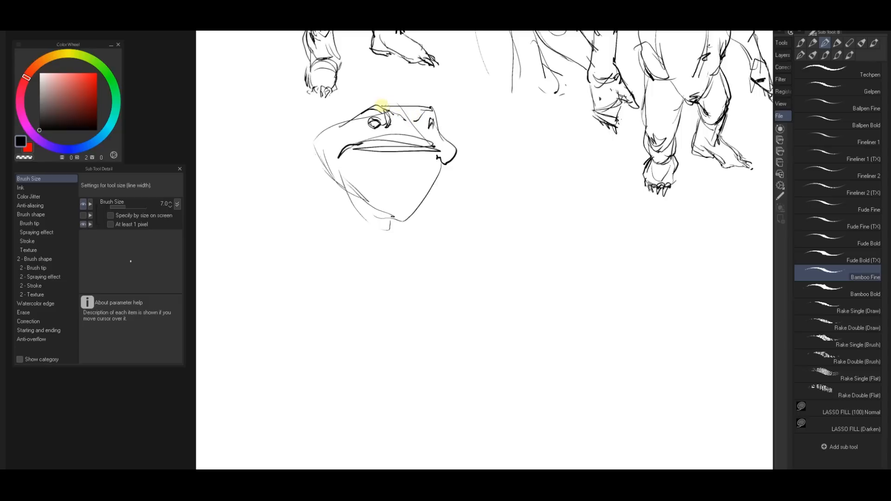
{"action": "left_click_drag", "start_coordinate": [382, 104], "coordinate": [407, 108]}
{"action": "key", "text": "ctrl+z"}
Sketch long crossing shoulder lines beneath the creature's jaw, sloping outward on both sides
{"action": "mouse_move", "coordinate": [346, 145]}
{"action": "left_mouse_down"}
{"action": "mouse_move", "coordinate": [456, 151]}
{"action": "mouse_move", "coordinate": [398, 215]}
{"action": "mouse_move", "coordinate": [412, 234]}
{"action": "mouse_move", "coordinate": [288, 176]}
{"action": "left_mouse_up"}
{"action": "key", "text": "ctrl+z"}
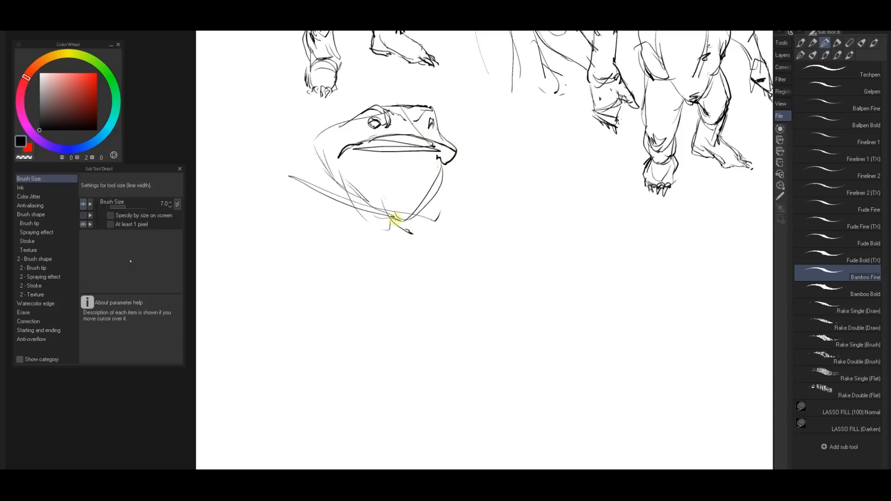
{"action": "left_click_drag", "start_coordinate": [390, 221], "coordinate": [471, 196]}
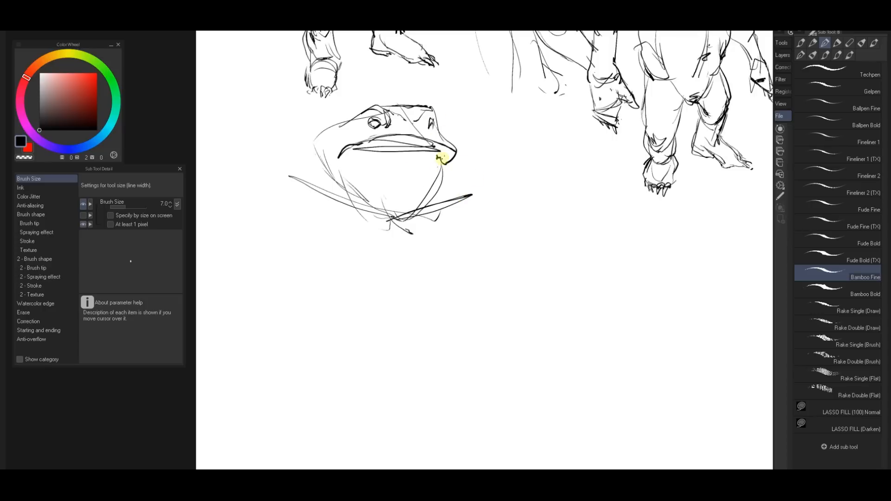
Redraw the far side of the jaw more boldly and add a light curve for the throat below the mouth
{"action": "left_click_drag", "start_coordinate": [440, 159], "coordinate": [398, 215]}
{"action": "key", "text": "ctrl+z"}
{"action": "left_click_drag", "start_coordinate": [446, 153], "coordinate": [409, 227]}
{"action": "mouse_move", "coordinate": [436, 160]}
{"action": "left_mouse_down"}
{"action": "mouse_move", "coordinate": [343, 155]}
{"action": "mouse_move", "coordinate": [443, 160]}
{"action": "left_mouse_up"}
{"action": "left_click_drag", "start_coordinate": [348, 175], "coordinate": [409, 211]}
{"action": "left_click_drag", "start_coordinate": [381, 214], "coordinate": [420, 225]}
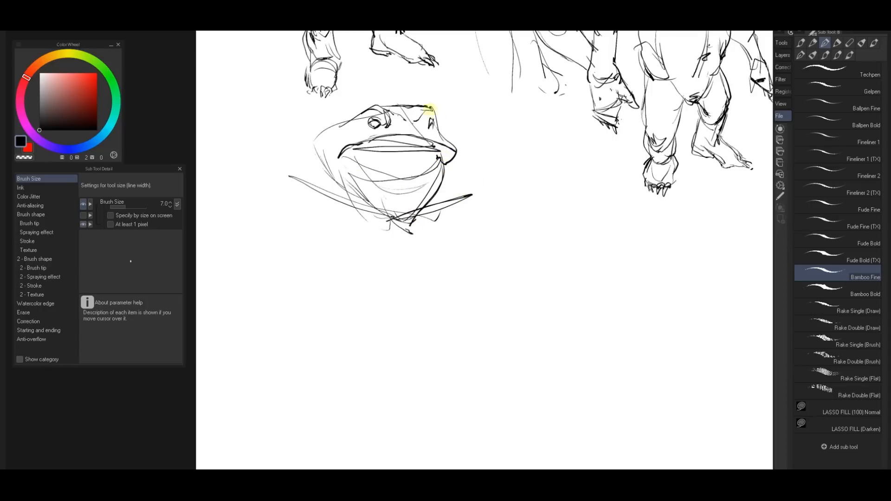
{"action": "key", "text": "ctrl+z"}
{"action": "key", "text": "ctrl+z"}
{"action": "left_click_drag", "start_coordinate": [358, 172], "coordinate": [411, 210]}
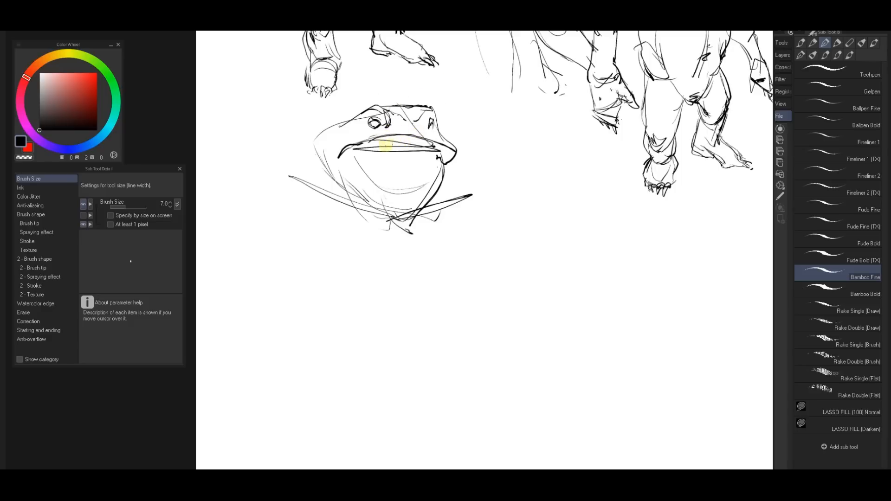
Thicken the mouth line and redraw the upper lip up to the tip of the snout
{"action": "mouse_move", "coordinate": [376, 148]}
{"action": "left_mouse_down"}
{"action": "mouse_move", "coordinate": [349, 149]}
{"action": "mouse_move", "coordinate": [445, 149]}
{"action": "left_mouse_up"}
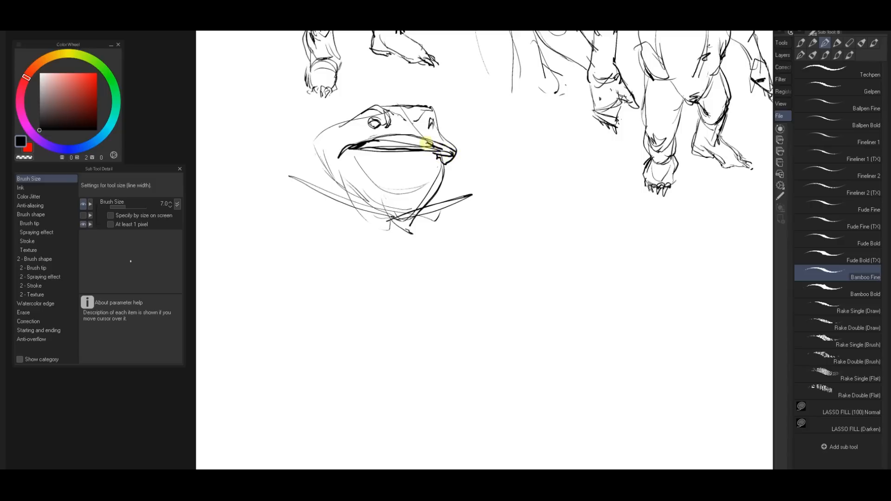
{"action": "left_click_drag", "start_coordinate": [373, 136], "coordinate": [424, 122]}
{"action": "key", "text": "ctrl+z"}
{"action": "left_click_drag", "start_coordinate": [369, 136], "coordinate": [452, 153]}
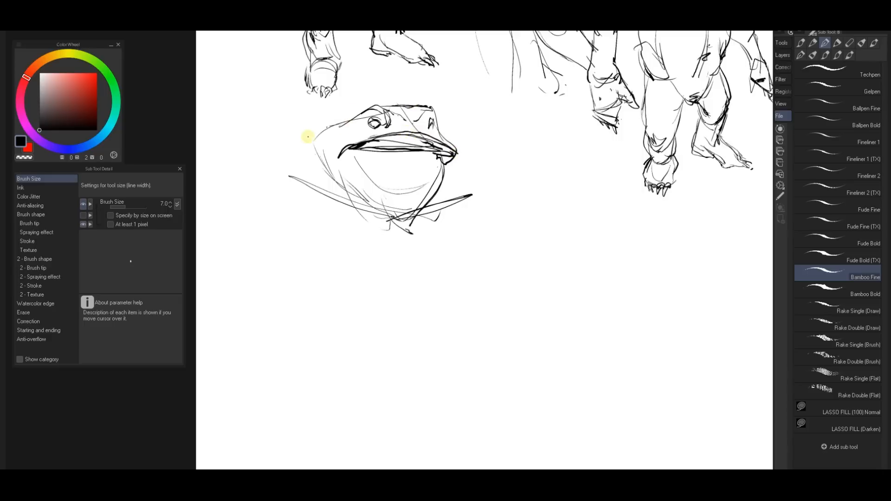
Draw the hunched back behind the head, erase the far shoulder line and replace it with a rounded shoulder form
{"action": "mouse_move", "coordinate": [325, 126]}
{"action": "left_mouse_down"}
{"action": "mouse_move", "coordinate": [289, 175]}
{"action": "mouse_move", "coordinate": [308, 148]}
{"action": "left_mouse_up"}
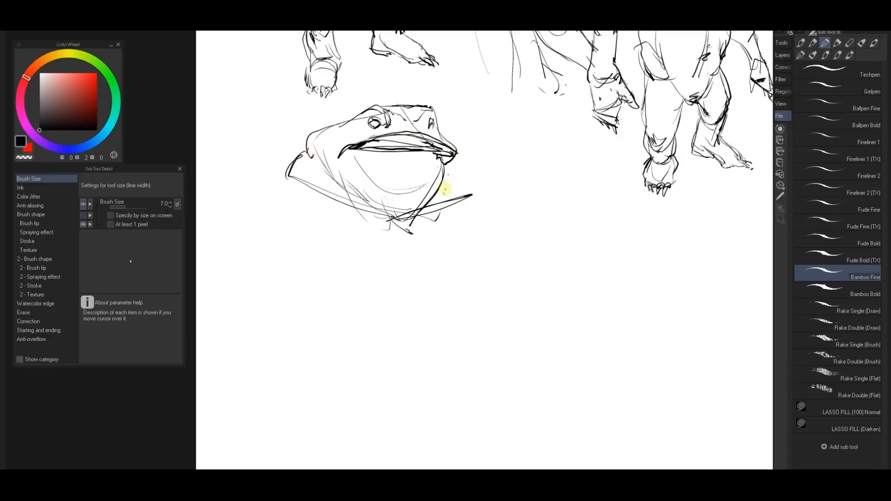
{"action": "mouse_move", "coordinate": [423, 209]}
{"action": "left_mouse_down"}
{"action": "mouse_move", "coordinate": [448, 187]}
{"action": "mouse_move", "coordinate": [424, 218]}
{"action": "mouse_move", "coordinate": [479, 182]}
{"action": "mouse_move", "coordinate": [442, 216]}
{"action": "mouse_move", "coordinate": [470, 187]}
{"action": "mouse_move", "coordinate": [463, 195]}
{"action": "mouse_move", "coordinate": [446, 180]}
{"action": "mouse_move", "coordinate": [448, 199]}
{"action": "mouse_move", "coordinate": [437, 188]}
{"action": "mouse_move", "coordinate": [474, 218]}
{"action": "left_mouse_up"}
{"action": "key", "text": "e"}
{"action": "key", "text": "b"}
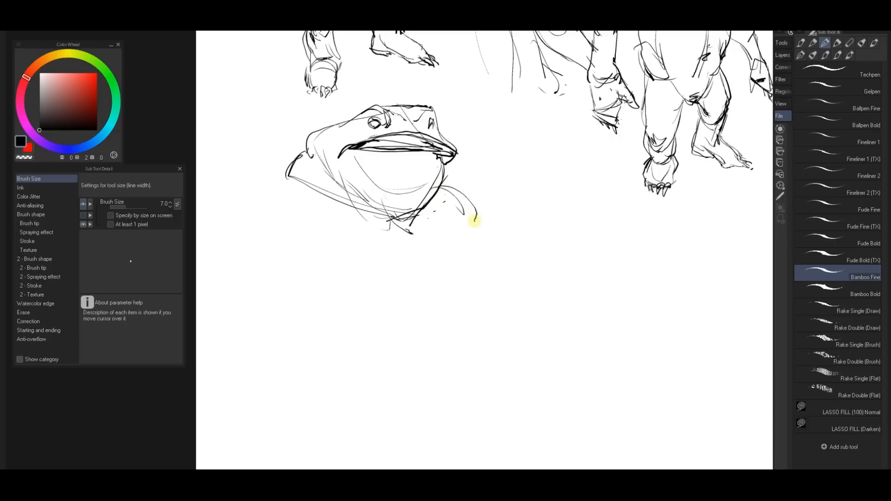
{"action": "key", "text": "ctrl+z"}
{"action": "left_click_drag", "start_coordinate": [438, 188], "coordinate": [453, 230]}
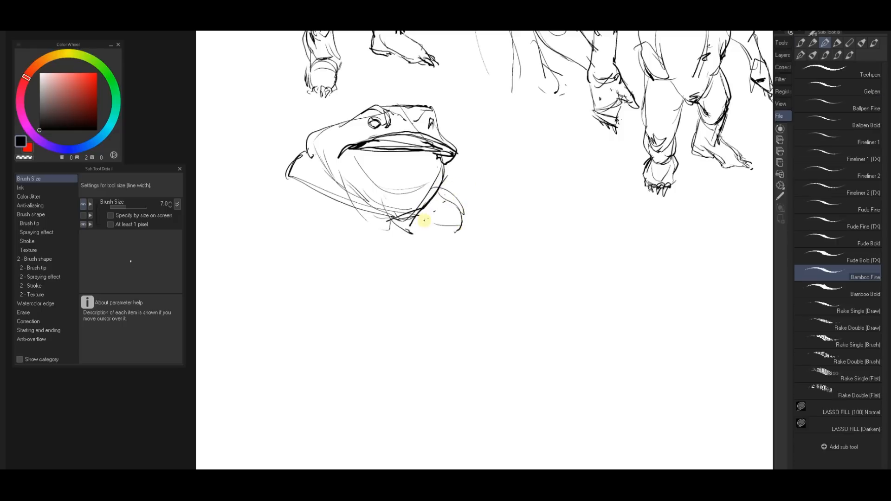
Redo the far shoulder stroke, add short side lines below the shoulders and sweep two long curves across the chest
{"action": "mouse_move", "coordinate": [437, 197]}
{"action": "left_mouse_down"}
{"action": "mouse_move", "coordinate": [445, 231]}
{"action": "mouse_move", "coordinate": [469, 249]}
{"action": "left_mouse_up"}
{"action": "key", "text": "ctrl+z"}
{"action": "key", "text": "ctrl+z"}
{"action": "left_click_drag", "start_coordinate": [444, 200], "coordinate": [464, 242]}
{"action": "left_click_drag", "start_coordinate": [311, 194], "coordinate": [293, 226]}
{"action": "left_click_drag", "start_coordinate": [428, 199], "coordinate": [458, 230]}
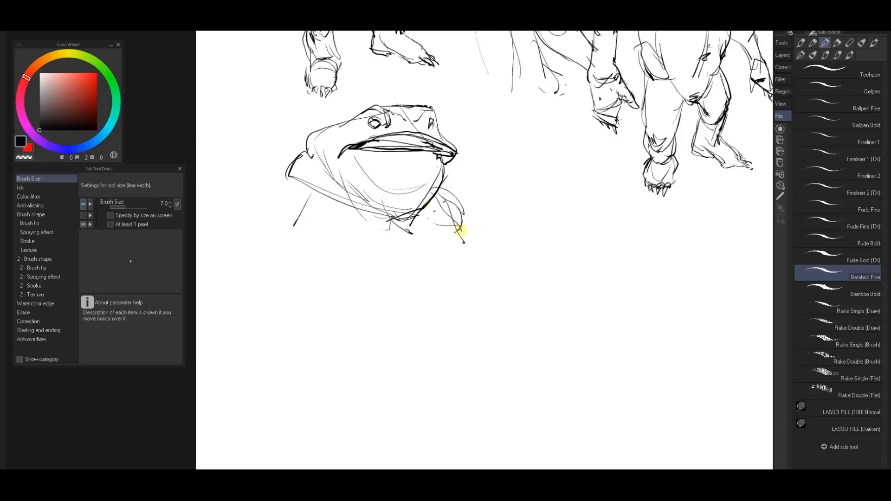
{"action": "mouse_move", "coordinate": [315, 190]}
{"action": "left_mouse_down"}
{"action": "mouse_move", "coordinate": [306, 238]}
{"action": "mouse_move", "coordinate": [477, 241]}
{"action": "left_mouse_up"}
{"action": "left_click_drag", "start_coordinate": [296, 262], "coordinate": [472, 247]}
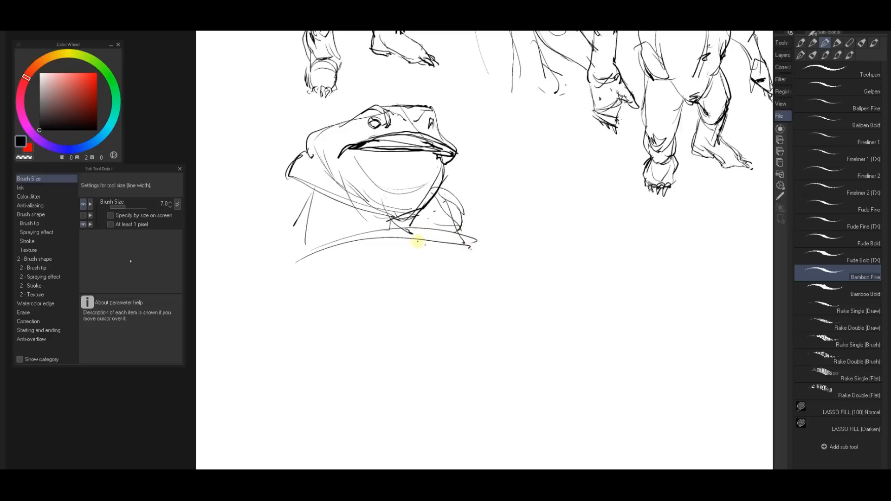
Sketch the belly tapering to a low point, with curved centre lines, a far-side contour and a light cross contour
{"action": "left_click_drag", "start_coordinate": [420, 241], "coordinate": [446, 391]}
{"action": "mouse_move", "coordinate": [437, 316]}
{"action": "left_mouse_down"}
{"action": "mouse_move", "coordinate": [445, 397]}
{"action": "mouse_move", "coordinate": [360, 321]}
{"action": "left_mouse_up"}
{"action": "left_click_drag", "start_coordinate": [309, 236], "coordinate": [397, 343]}
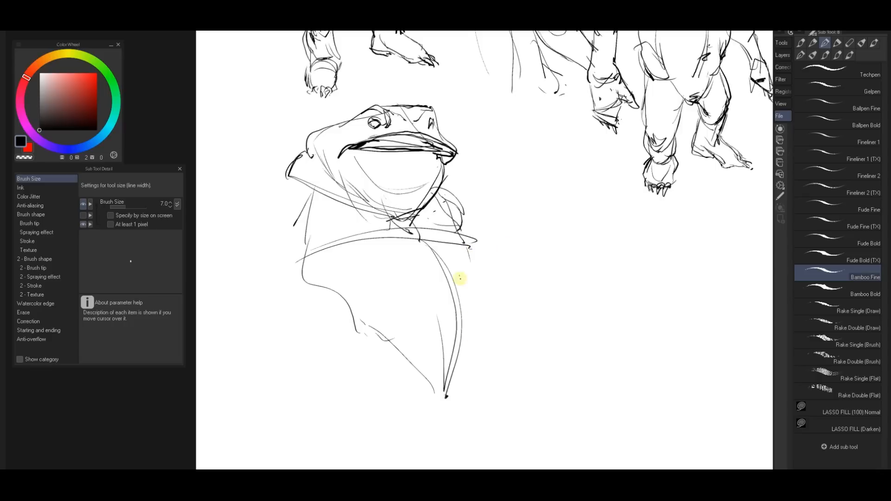
{"action": "mouse_move", "coordinate": [467, 247]}
{"action": "left_mouse_down"}
{"action": "mouse_move", "coordinate": [477, 348]}
{"action": "mouse_move", "coordinate": [445, 383]}
{"action": "left_mouse_up"}
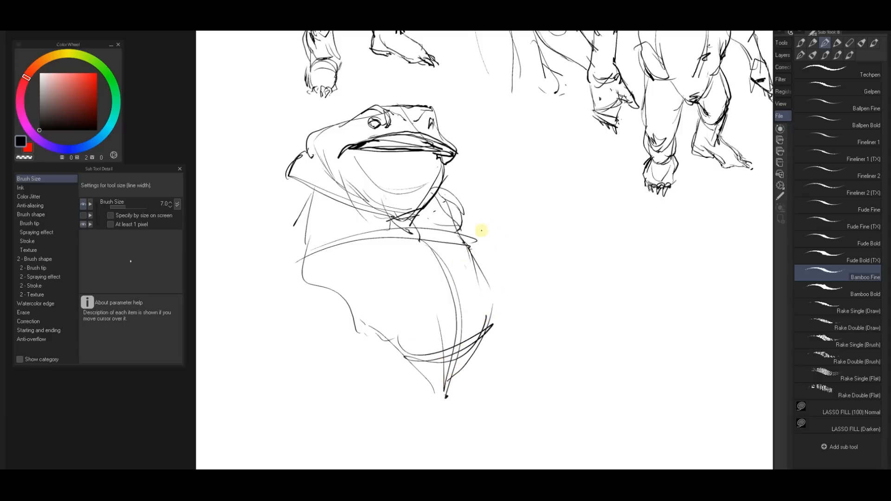
{"action": "left_click_drag", "start_coordinate": [430, 360], "coordinate": [471, 345]}
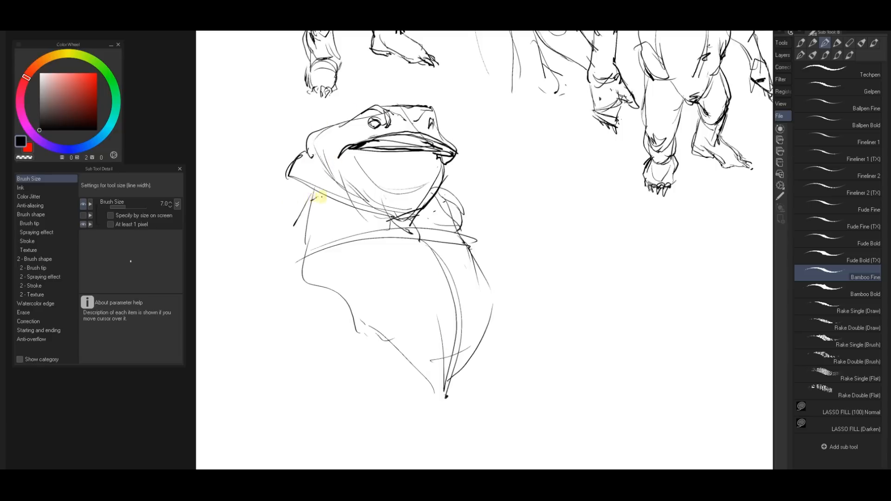
Rough in the near shoulder behind the jaw, trying several curves and undoing the last strokes
{"action": "left_click_drag", "start_coordinate": [321, 195], "coordinate": [311, 200]}
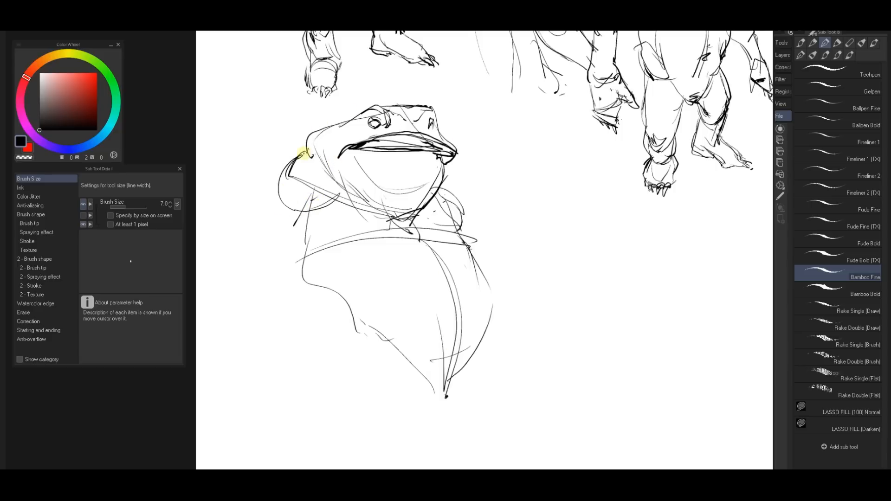
{"action": "left_click_drag", "start_coordinate": [280, 176], "coordinate": [281, 207]}
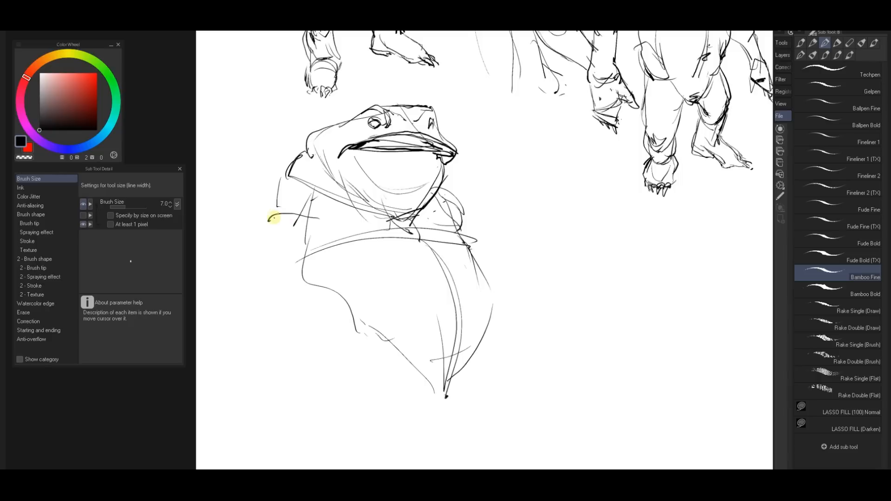
{"action": "left_click_drag", "start_coordinate": [342, 189], "coordinate": [287, 226]}
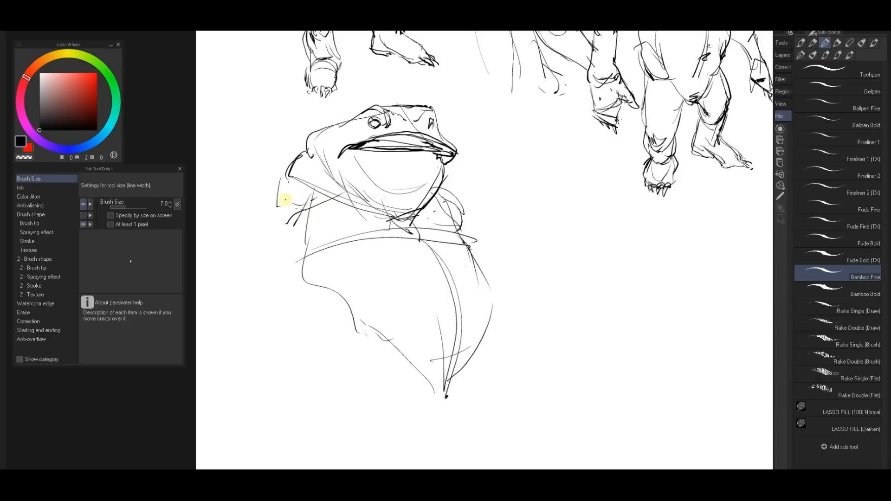
{"action": "mouse_move", "coordinate": [277, 205]}
{"action": "left_mouse_down"}
{"action": "mouse_move", "coordinate": [280, 181]}
{"action": "mouse_move", "coordinate": [304, 157]}
{"action": "mouse_move", "coordinate": [287, 205]}
{"action": "mouse_move", "coordinate": [334, 198]}
{"action": "left_mouse_up"}
{"action": "key", "text": "ctrl+z"}
{"action": "key", "text": "ctrl+z"}
Draw the near arm bent at the elbow, with the forearm across the belly and a drooping clawed hand
{"action": "mouse_move", "coordinate": [276, 233]}
{"action": "left_mouse_down"}
{"action": "mouse_move", "coordinate": [303, 220]}
{"action": "mouse_move", "coordinate": [250, 239]}
{"action": "mouse_move", "coordinate": [242, 256]}
{"action": "mouse_move", "coordinate": [324, 253]}
{"action": "mouse_move", "coordinate": [273, 232]}
{"action": "mouse_move", "coordinate": [354, 241]}
{"action": "mouse_move", "coordinate": [269, 228]}
{"action": "mouse_move", "coordinate": [342, 269]}
{"action": "mouse_move", "coordinate": [337, 247]}
{"action": "mouse_move", "coordinate": [351, 262]}
{"action": "mouse_move", "coordinate": [341, 241]}
{"action": "mouse_move", "coordinate": [369, 242]}
{"action": "mouse_move", "coordinate": [353, 253]}
{"action": "mouse_move", "coordinate": [359, 241]}
{"action": "mouse_move", "coordinate": [372, 245]}
{"action": "mouse_move", "coordinate": [383, 265]}
{"action": "mouse_move", "coordinate": [360, 257]}
{"action": "mouse_move", "coordinate": [356, 267]}
{"action": "mouse_move", "coordinate": [352, 250]}
{"action": "mouse_move", "coordinate": [368, 266]}
{"action": "mouse_move", "coordinate": [353, 241]}
{"action": "mouse_move", "coordinate": [371, 288]}
{"action": "left_mouse_up"}
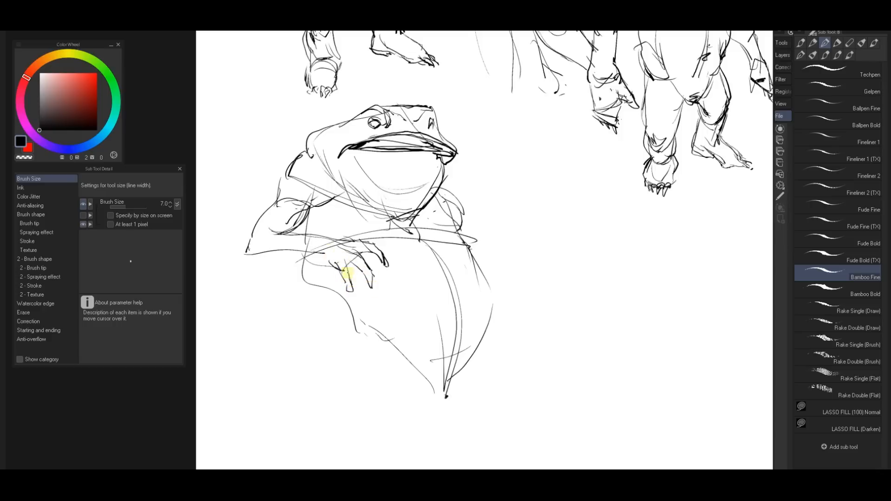
{"action": "mouse_move", "coordinate": [347, 273]}
{"action": "left_mouse_down"}
{"action": "mouse_move", "coordinate": [348, 295]}
{"action": "mouse_move", "coordinate": [351, 288]}
{"action": "left_mouse_up"}
{"action": "left_click_drag", "start_coordinate": [318, 254], "coordinate": [328, 262]}
{"action": "mouse_move", "coordinate": [260, 255]}
{"action": "left_mouse_down"}
{"action": "mouse_move", "coordinate": [251, 256]}
{"action": "mouse_move", "coordinate": [324, 251]}
{"action": "left_mouse_up"}
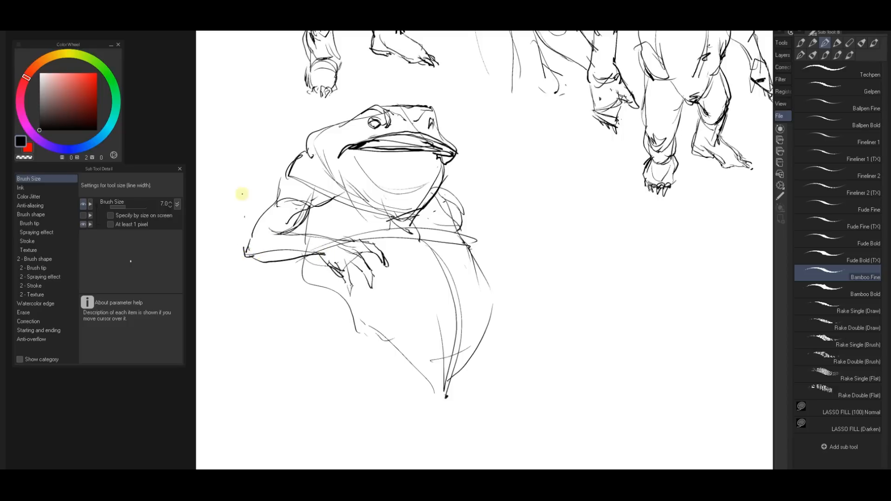
{"action": "mouse_move", "coordinate": [257, 233]}
{"action": "left_mouse_down"}
{"action": "mouse_move", "coordinate": [288, 241]}
{"action": "mouse_move", "coordinate": [272, 229]}
{"action": "mouse_move", "coordinate": [323, 235]}
{"action": "mouse_move", "coordinate": [267, 230]}
{"action": "mouse_move", "coordinate": [246, 244]}
{"action": "left_mouse_up"}
{"action": "mouse_move", "coordinate": [316, 234]}
{"action": "left_mouse_down"}
{"action": "mouse_move", "coordinate": [298, 219]}
{"action": "mouse_move", "coordinate": [313, 214]}
{"action": "left_mouse_up"}
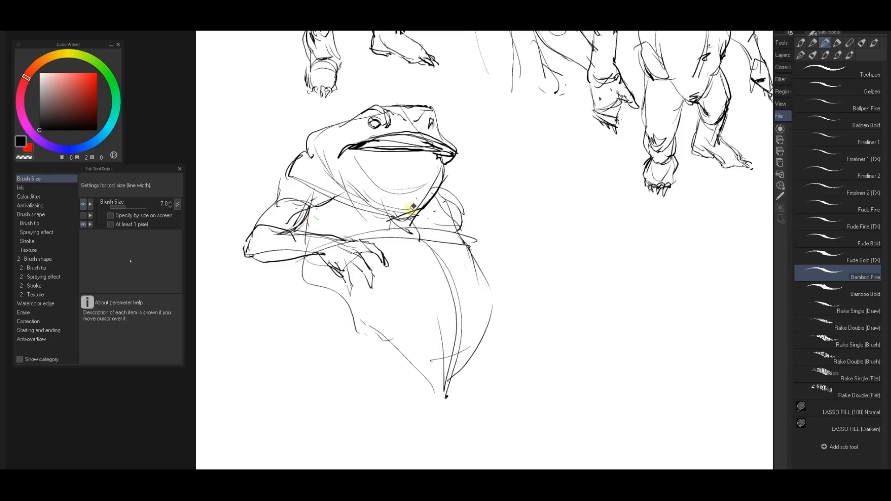
Enlarge the eraser to size 120 and erase the lower jaw, throat lines and pointed collar edge
{"action": "key", "text": "e"}
{"action": "left_click_drag", "start_coordinate": [410, 213], "coordinate": [400, 218]}
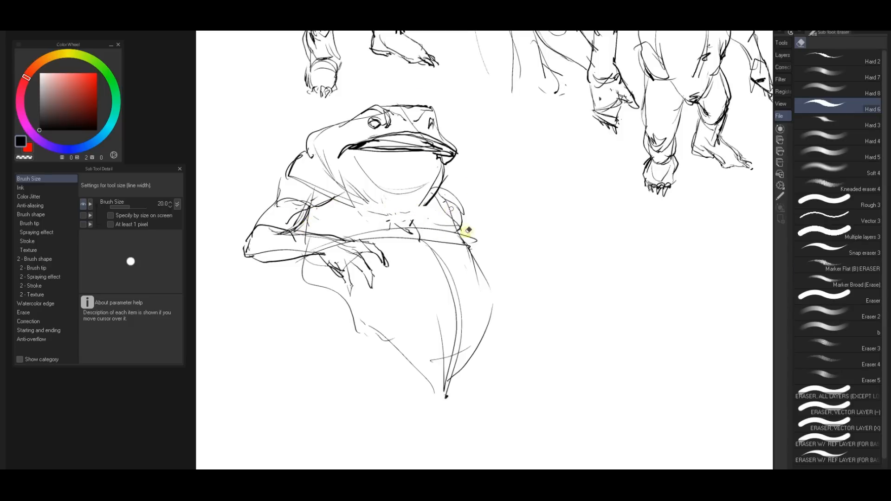
{"action": "key", "text": "bracketright"}
{"action": "key", "text": "bracketright"}
{"action": "key", "text": "bracketright"}
{"action": "key", "text": "bracketright"}
{"action": "key", "text": "bracketright"}
{"action": "key", "text": "bracketright"}
{"action": "key", "text": "bracketright"}
{"action": "key", "text": "bracketright"}
{"action": "key", "text": "bracketright"}
{"action": "mouse_move", "coordinate": [413, 212]}
{"action": "left_mouse_down"}
{"action": "mouse_move", "coordinate": [388, 196]}
{"action": "mouse_move", "coordinate": [372, 207]}
{"action": "left_mouse_up"}
{"action": "mouse_move", "coordinate": [299, 184]}
{"action": "left_mouse_down"}
{"action": "mouse_move", "coordinate": [324, 169]}
{"action": "mouse_move", "coordinate": [271, 193]}
{"action": "left_mouse_up"}
Redraw the near shoulder as a rounded contour from the back of the head down to the upper arm
{"action": "key", "text": "p"}
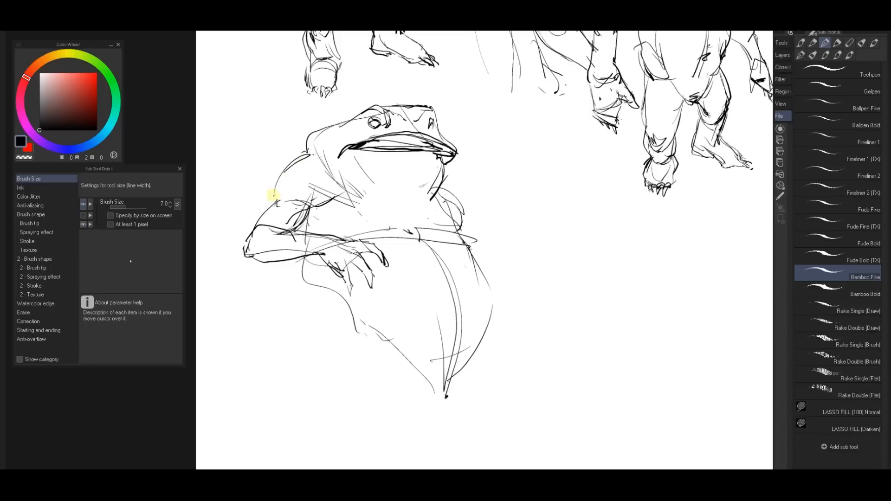
{"action": "left_click_drag", "start_coordinate": [306, 160], "coordinate": [274, 201]}
{"action": "key", "text": "ctrl+z"}
{"action": "mouse_move", "coordinate": [317, 148]}
{"action": "left_mouse_down"}
{"action": "mouse_move", "coordinate": [274, 207]}
{"action": "mouse_move", "coordinate": [312, 149]}
{"action": "left_mouse_up"}
{"action": "key", "text": "ctrl+z"}
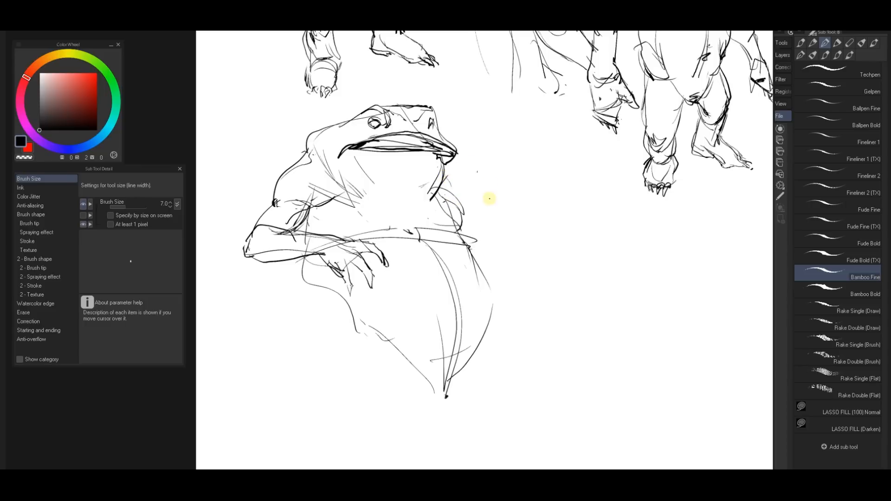
Draw the far upper arm, the raised forearm and a hand with bent fingers beside the belly
{"action": "mouse_move", "coordinate": [442, 190]}
{"action": "left_mouse_down"}
{"action": "mouse_move", "coordinate": [458, 228]}
{"action": "mouse_move", "coordinate": [439, 181]}
{"action": "mouse_move", "coordinate": [477, 241]}
{"action": "left_mouse_up"}
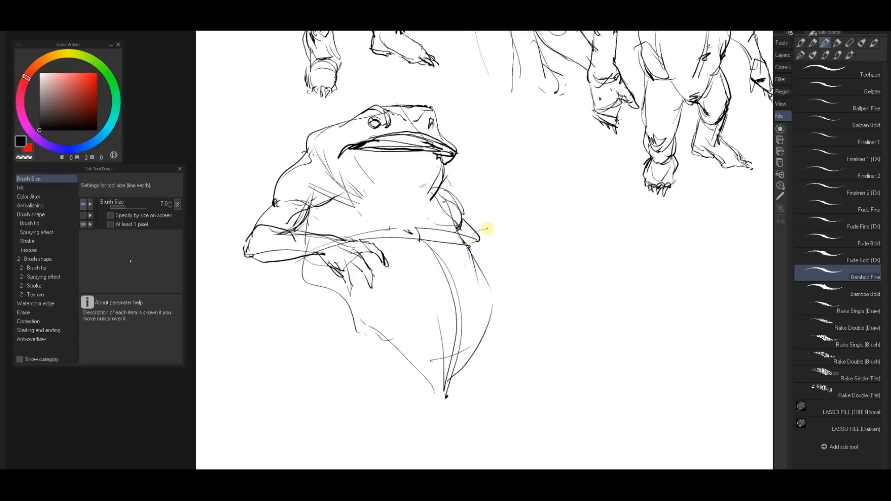
{"action": "mouse_move", "coordinate": [493, 213]}
{"action": "left_mouse_down"}
{"action": "mouse_move", "coordinate": [479, 241]}
{"action": "mouse_move", "coordinate": [511, 207]}
{"action": "mouse_move", "coordinate": [508, 259]}
{"action": "mouse_move", "coordinate": [493, 276]}
{"action": "left_mouse_up"}
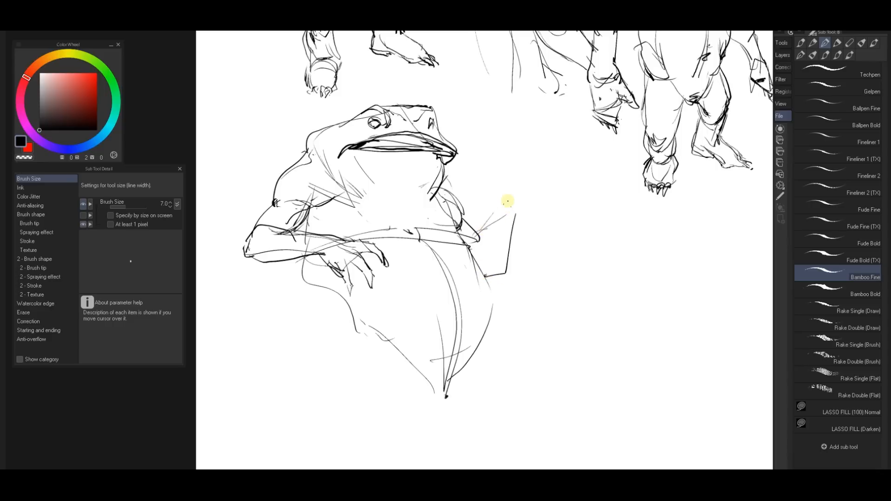
{"action": "mouse_move", "coordinate": [507, 202]}
{"action": "left_mouse_down"}
{"action": "mouse_move", "coordinate": [483, 216]}
{"action": "mouse_move", "coordinate": [508, 204]}
{"action": "mouse_move", "coordinate": [518, 209]}
{"action": "mouse_move", "coordinate": [487, 235]}
{"action": "left_mouse_up"}
{"action": "left_click_drag", "start_coordinate": [487, 234], "coordinate": [516, 212]}
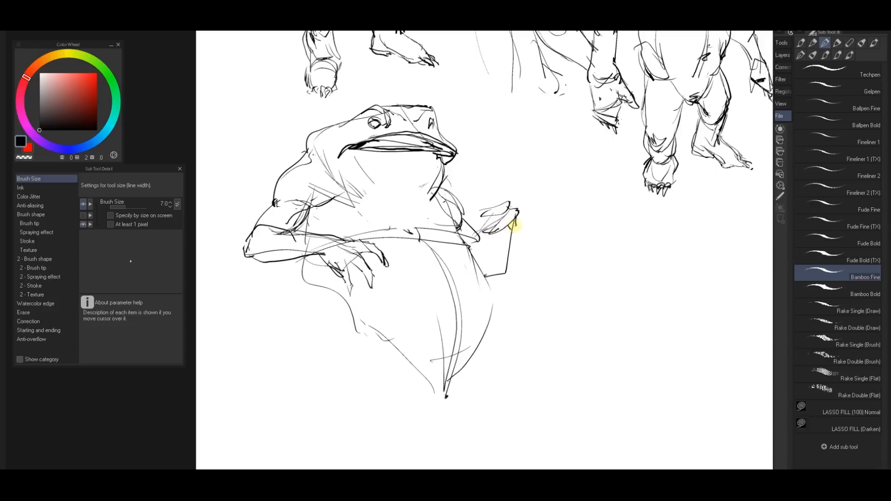
{"action": "left_click_drag", "start_coordinate": [513, 228], "coordinate": [506, 242]}
{"action": "mouse_move", "coordinate": [506, 242]}
{"action": "left_mouse_down"}
{"action": "mouse_move", "coordinate": [519, 228]}
{"action": "mouse_move", "coordinate": [479, 237]}
{"action": "mouse_move", "coordinate": [495, 206]}
{"action": "left_mouse_up"}
Add a slanting line below the near hand, then rework the far hand's thumb and the far forearm's elbow edge
{"action": "mouse_move", "coordinate": [321, 344]}
{"action": "left_mouse_down"}
{"action": "mouse_move", "coordinate": [334, 288]}
{"action": "mouse_move", "coordinate": [341, 307]}
{"action": "left_mouse_up"}
{"action": "key", "text": "ctrl+z"}
{"action": "mouse_move", "coordinate": [484, 197]}
{"action": "left_mouse_down"}
{"action": "mouse_move", "coordinate": [486, 178]}
{"action": "mouse_move", "coordinate": [480, 216]}
{"action": "left_mouse_up"}
{"action": "key", "text": "ctrl+z"}
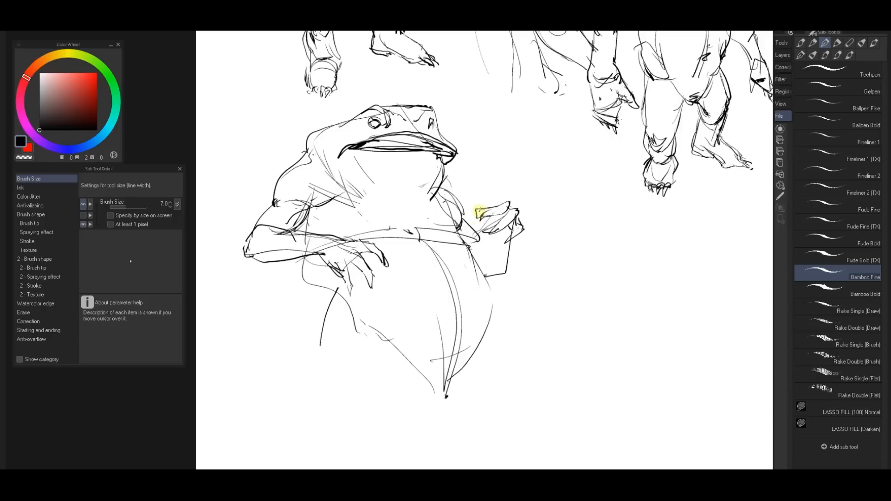
{"action": "key", "text": "ctrl+z"}
{"action": "mouse_move", "coordinate": [475, 243]}
{"action": "left_mouse_down"}
{"action": "mouse_move", "coordinate": [485, 272]}
{"action": "mouse_move", "coordinate": [504, 278]}
{"action": "left_mouse_up"}
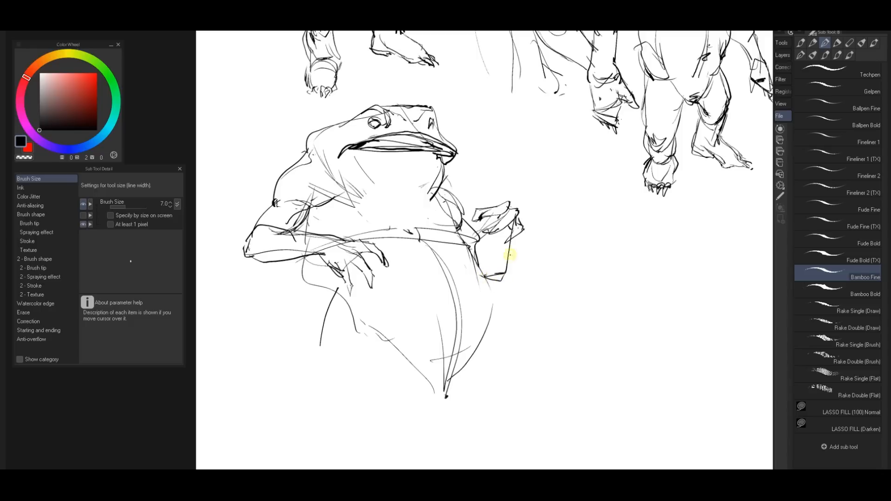
Strengthen the far forearm and belly side, erase the belly's pointed tip and close it with a curved bottom line
{"action": "left_click_drag", "start_coordinate": [513, 235], "coordinate": [488, 316]}
{"action": "mouse_move", "coordinate": [482, 281]}
{"action": "left_mouse_down"}
{"action": "mouse_move", "coordinate": [484, 341]}
{"action": "mouse_move", "coordinate": [398, 374]}
{"action": "mouse_move", "coordinate": [452, 398]}
{"action": "mouse_move", "coordinate": [446, 385]}
{"action": "left_mouse_up"}
{"action": "key", "text": "e"}
{"action": "key", "text": "p"}
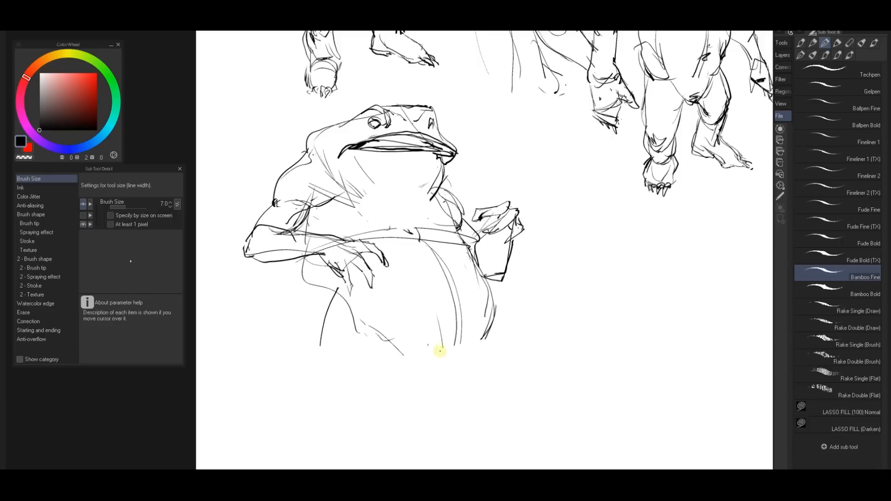
{"action": "mouse_move", "coordinate": [418, 355]}
{"action": "left_mouse_down"}
{"action": "mouse_move", "coordinate": [478, 347]}
{"action": "mouse_move", "coordinate": [443, 356]}
{"action": "left_mouse_up"}
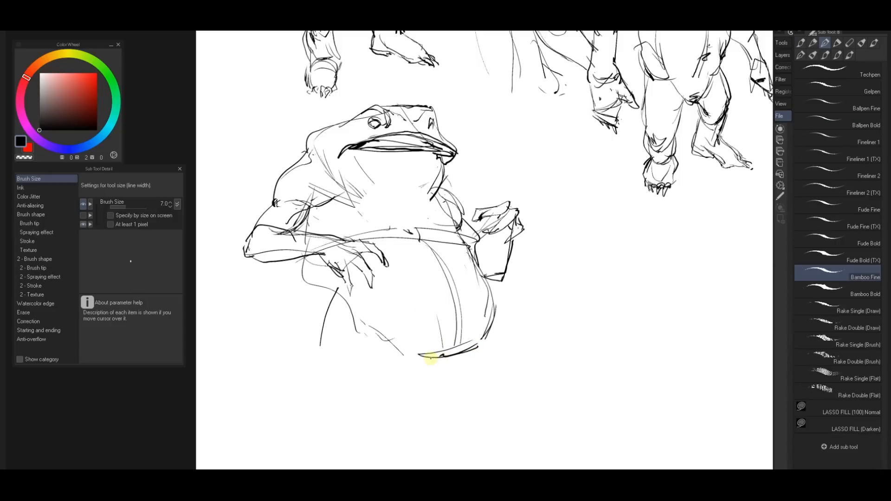
Draw the back edge below the near arm, erase the old near belly contour and replace it with a diagonal line
{"action": "left_click_drag", "start_coordinate": [337, 288], "coordinate": [316, 355]}
{"action": "key", "text": "ctrl+z"}
{"action": "left_click_drag", "start_coordinate": [312, 263], "coordinate": [321, 345]}
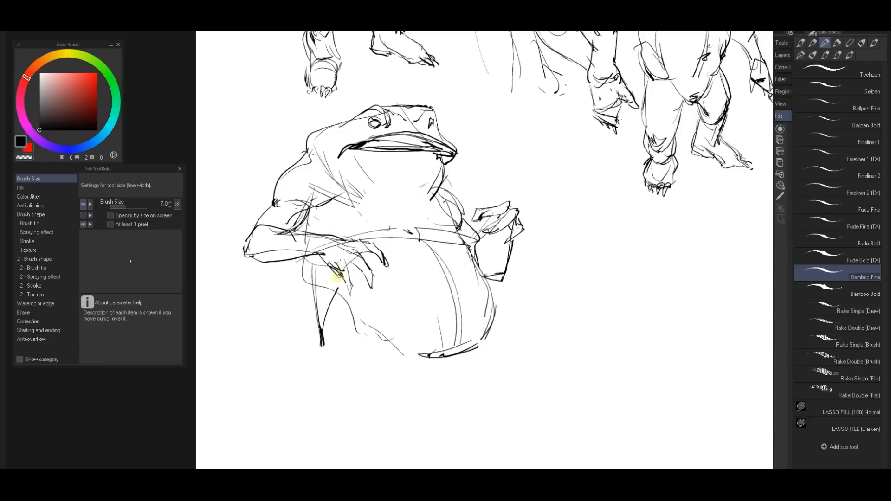
{"action": "key", "text": "e"}
{"action": "key", "text": "p"}
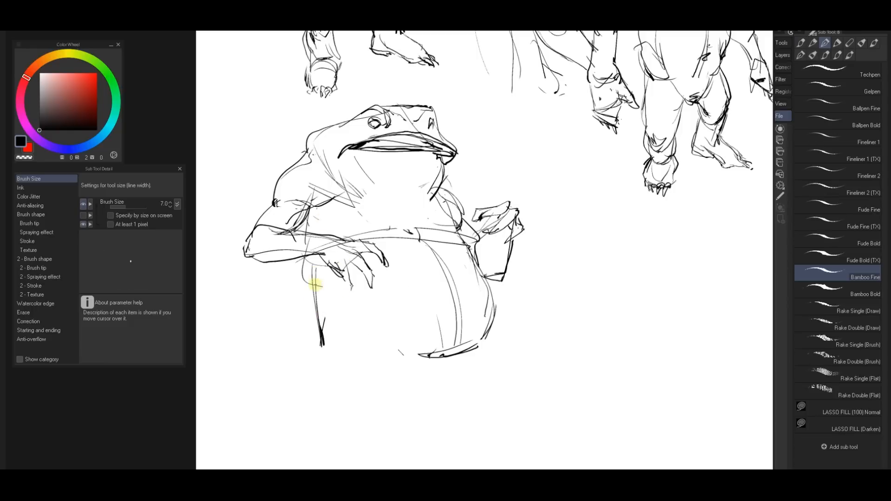
{"action": "mouse_move", "coordinate": [314, 282]}
{"action": "left_mouse_down"}
{"action": "mouse_move", "coordinate": [368, 298]}
{"action": "mouse_move", "coordinate": [416, 361]}
{"action": "left_mouse_up"}
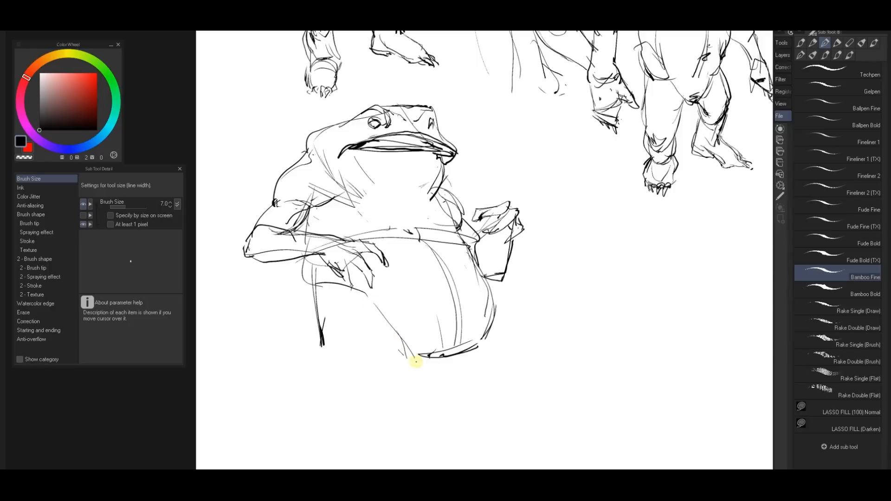
Erase the doubled belly centre lines, redraw one light centre curve and touch up the belly's bottom edge
{"action": "key", "text": "e"}
{"action": "mouse_move", "coordinate": [435, 260]}
{"action": "left_mouse_down"}
{"action": "mouse_move", "coordinate": [433, 348]}
{"action": "mouse_move", "coordinate": [431, 281]}
{"action": "left_mouse_up"}
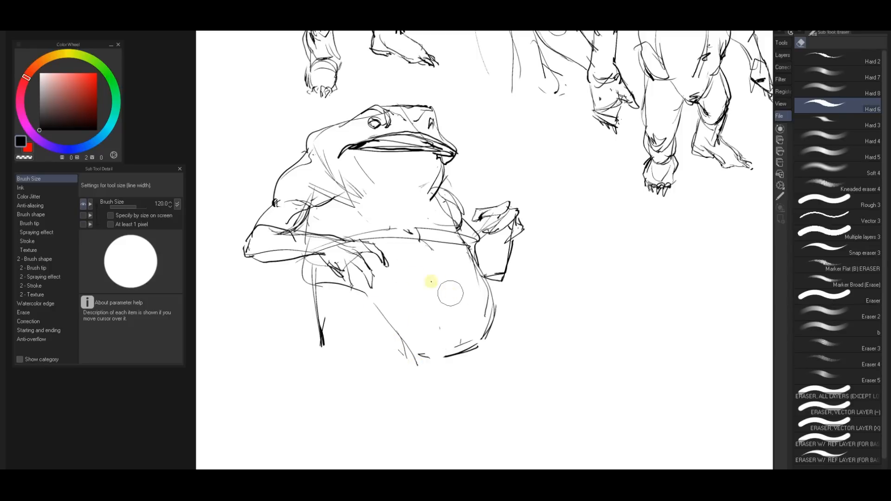
{"action": "key", "text": "p"}
{"action": "left_click_drag", "start_coordinate": [437, 248], "coordinate": [428, 320]}
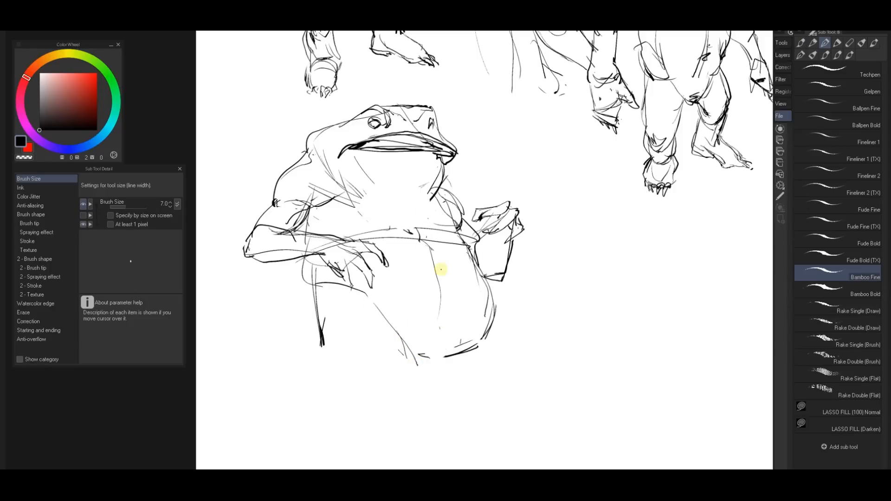
{"action": "left_click_drag", "start_coordinate": [426, 353], "coordinate": [433, 357]}
Add a throat curve beneath the jaw with a short centre line down the chest, undoing the stray stroke
{"action": "left_click_drag", "start_coordinate": [421, 215], "coordinate": [424, 242]}
{"action": "mouse_move", "coordinate": [417, 197]}
{"action": "left_mouse_down"}
{"action": "mouse_move", "coordinate": [411, 211]}
{"action": "mouse_move", "coordinate": [366, 193]}
{"action": "mouse_move", "coordinate": [419, 210]}
{"action": "left_mouse_up"}
{"action": "key", "text": "ctrl+z"}
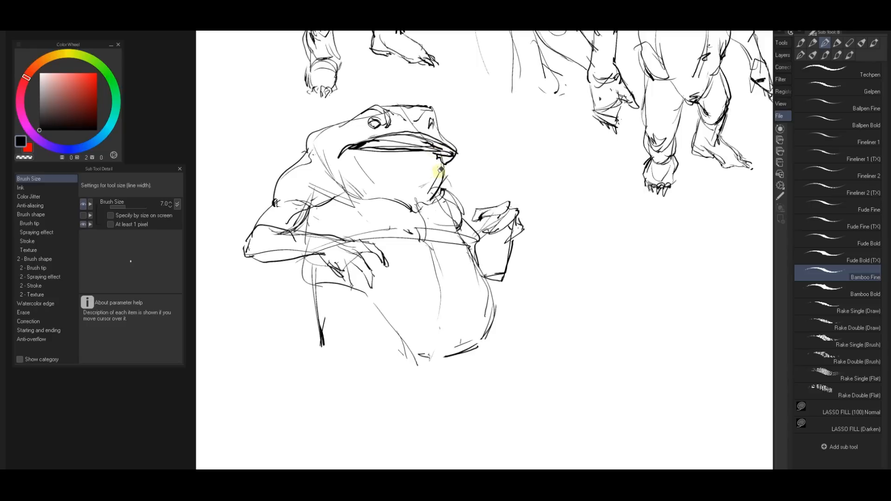
Reduce the eraser to size 20, erase the far jaw line and protruding snout tip, and redraw both shorter and cleaner
{"action": "key", "text": "e"}
{"action": "key", "text": "bracketleft"}
{"action": "key", "text": "bracketleft"}
{"action": "key", "text": "bracketleft"}
{"action": "key", "text": "bracketleft"}
{"action": "key", "text": "bracketleft"}
{"action": "key", "text": "bracketleft"}
{"action": "key", "text": "bracketleft"}
{"action": "key", "text": "bracketleft"}
{"action": "key", "text": "bracketleft"}
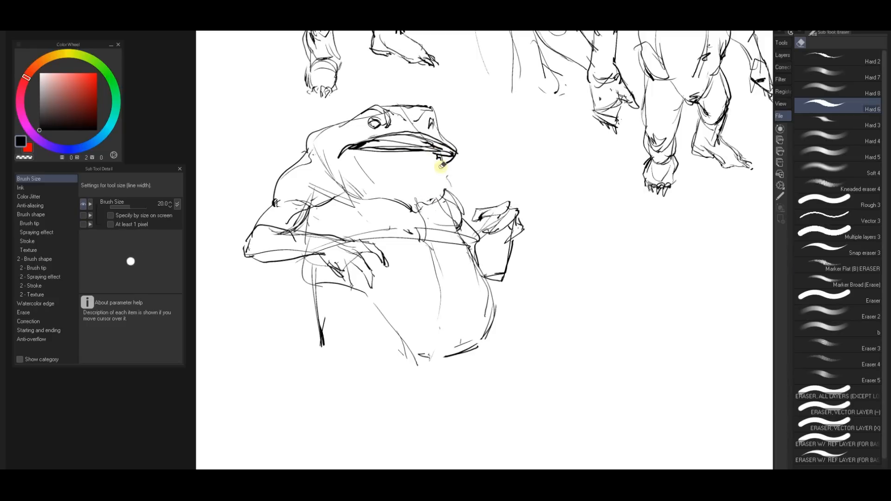
{"action": "key", "text": "b"}
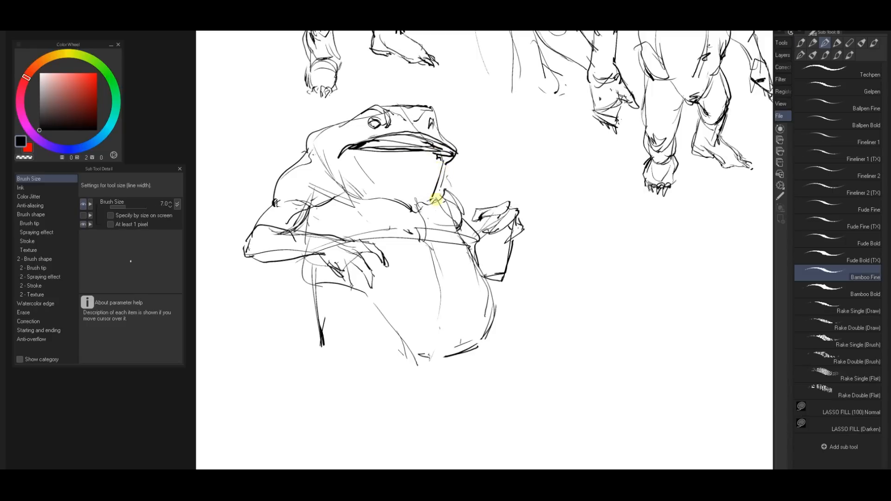
{"action": "key", "text": "e"}
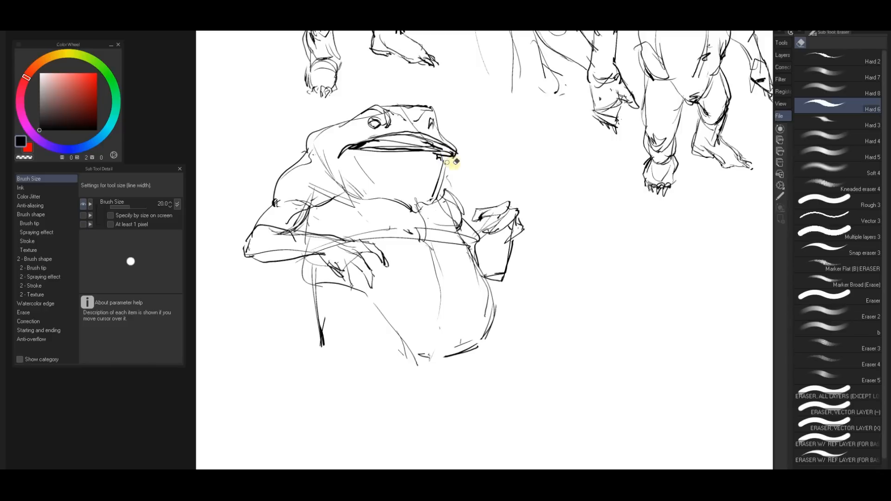
{"action": "key", "text": "p"}
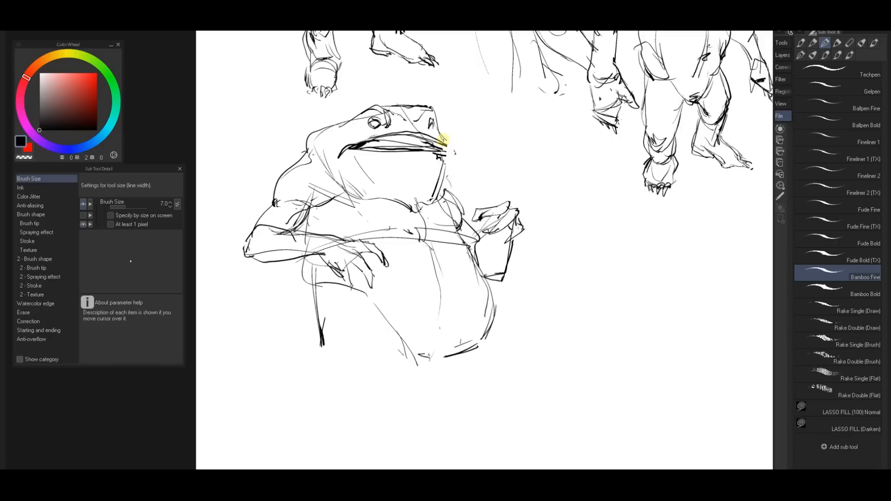
{"action": "left_click_drag", "start_coordinate": [450, 136], "coordinate": [441, 160]}
Erase most of the belly's centre line and trim the overlapping strokes along the belly's far edge
{"action": "key", "text": "e"}
{"action": "left_click_drag", "start_coordinate": [438, 275], "coordinate": [433, 247]}
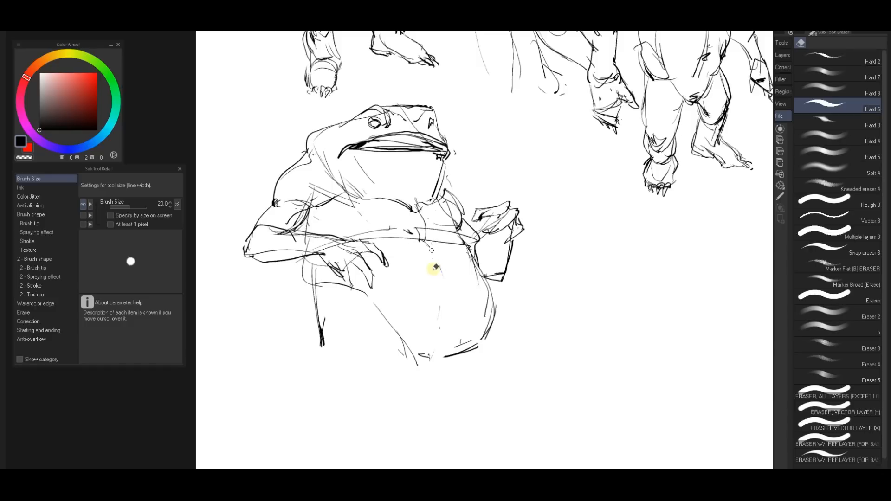
{"action": "key", "text": "p"}
{"action": "mouse_move", "coordinate": [484, 318]}
{"action": "left_mouse_down"}
{"action": "mouse_move", "coordinate": [481, 287]}
{"action": "mouse_move", "coordinate": [487, 330]}
{"action": "mouse_move", "coordinate": [487, 294]}
{"action": "left_mouse_up"}
{"action": "key", "text": "e"}
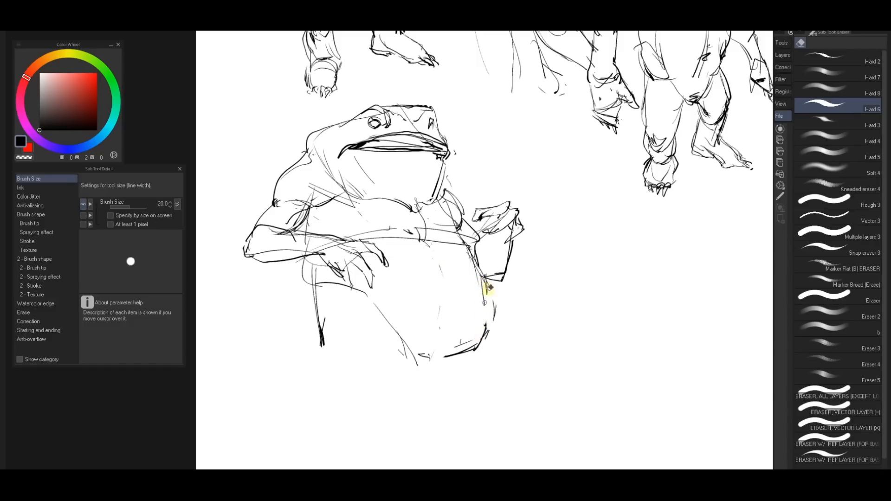
{"action": "left_click_drag", "start_coordinate": [480, 350], "coordinate": [487, 283]}
Enlarge the eraser to size 40, clear the remaining far belly strokes and redraw that edge as one smooth curve
{"action": "key", "text": "bracketright"}
{"action": "key", "text": "bracketright"}
{"action": "key", "text": "bracketright"}
{"action": "key", "text": "bracketright"}
{"action": "key", "text": "bracketright"}
{"action": "key", "text": "bracketright"}
{"action": "key", "text": "bracketright"}
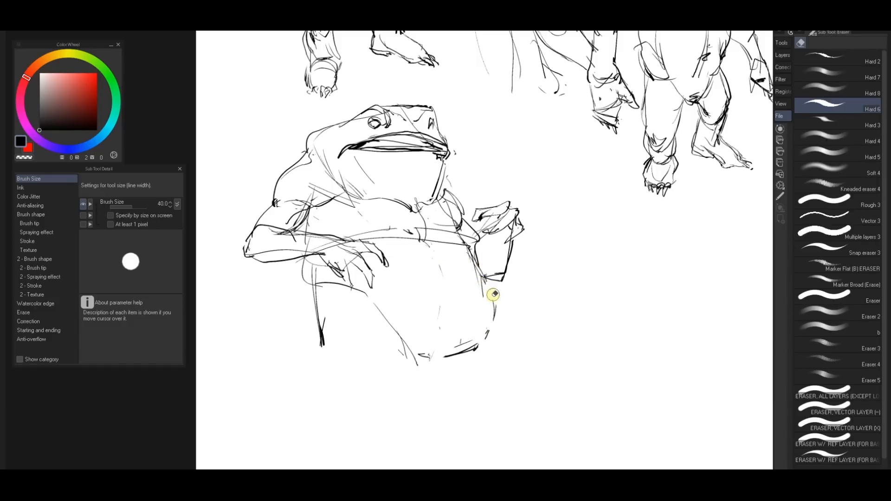
{"action": "mouse_move", "coordinate": [500, 314]}
{"action": "left_mouse_down"}
{"action": "mouse_move", "coordinate": [477, 287]}
{"action": "mouse_move", "coordinate": [452, 290]}
{"action": "mouse_move", "coordinate": [447, 311]}
{"action": "mouse_move", "coordinate": [496, 274]}
{"action": "mouse_move", "coordinate": [514, 318]}
{"action": "mouse_move", "coordinate": [481, 322]}
{"action": "left_mouse_up"}
{"action": "key", "text": "b"}
{"action": "left_click_drag", "start_coordinate": [494, 256], "coordinate": [488, 328]}
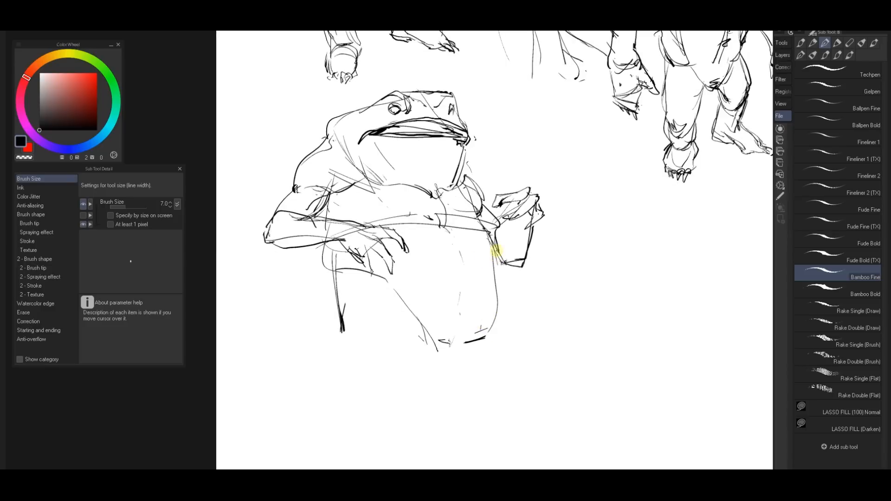
Reinforce the large frog's far belly edge and sketch the far thigh beside it with loose diagonal lines and a short end mark
{"action": "left_click_drag", "start_coordinate": [495, 254], "coordinate": [483, 337]}
{"action": "left_click_drag", "start_coordinate": [494, 263], "coordinate": [524, 316]}
{"action": "left_click_drag", "start_coordinate": [530, 335], "coordinate": [528, 346]}
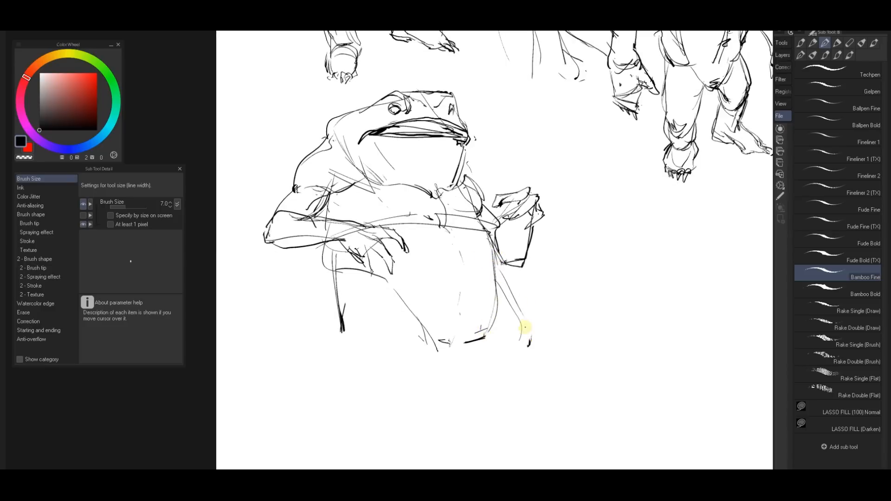
{"action": "left_click_drag", "start_coordinate": [494, 285], "coordinate": [702, 179]}
{"action": "mouse_move", "coordinate": [645, 251]}
{"action": "left_mouse_down"}
{"action": "mouse_move", "coordinate": [568, 252]}
{"action": "mouse_move", "coordinate": [550, 342]}
{"action": "left_mouse_up"}
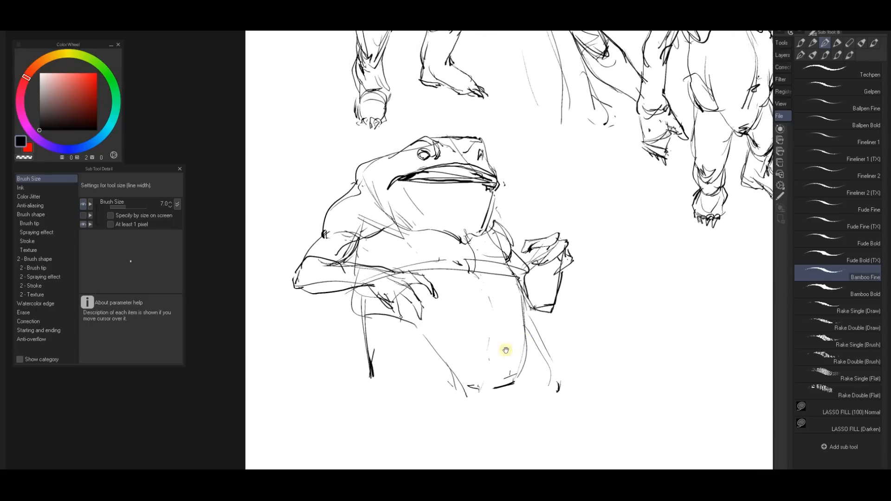
{"action": "left_click_drag", "start_coordinate": [462, 340], "coordinate": [382, 346]}
{"action": "left_click_drag", "start_coordinate": [387, 241], "coordinate": [469, 232]}
{"action": "left_click_drag", "start_coordinate": [476, 198], "coordinate": [532, 160]}
{"action": "mouse_move", "coordinate": [366, 111]}
{"action": "left_mouse_down"}
{"action": "mouse_move", "coordinate": [397, 338]}
{"action": "mouse_move", "coordinate": [237, 259]}
{"action": "left_mouse_up"}
{"action": "key", "text": "ctrl+z"}
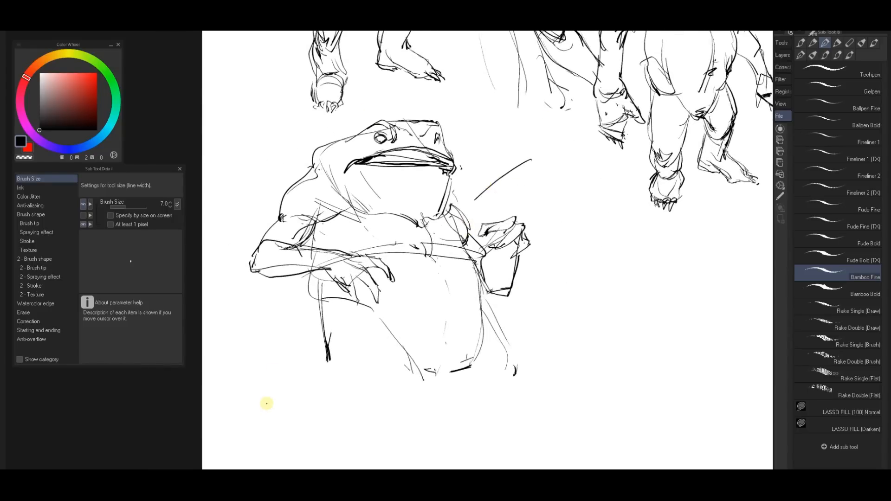
{"action": "key", "text": "ctrl+z"}
Handwrite the note "JUMP AROUND THE REFERENCE!" beside the large frog's head and save the drawing
{"action": "mouse_move", "coordinate": [266, 404]}
{"action": "left_mouse_down"}
{"action": "mouse_move", "coordinate": [413, 413]}
{"action": "mouse_move", "coordinate": [511, 267]}
{"action": "mouse_move", "coordinate": [488, 314]}
{"action": "mouse_move", "coordinate": [493, 387]}
{"action": "mouse_move", "coordinate": [509, 378]}
{"action": "mouse_move", "coordinate": [425, 394]}
{"action": "mouse_move", "coordinate": [521, 318]}
{"action": "mouse_move", "coordinate": [453, 439]}
{"action": "mouse_move", "coordinate": [503, 314]}
{"action": "mouse_move", "coordinate": [457, 408]}
{"action": "mouse_move", "coordinate": [503, 413]}
{"action": "mouse_move", "coordinate": [586, 282]}
{"action": "mouse_move", "coordinate": [478, 334]}
{"action": "mouse_move", "coordinate": [427, 209]}
{"action": "mouse_move", "coordinate": [446, 79]}
{"action": "left_mouse_up"}
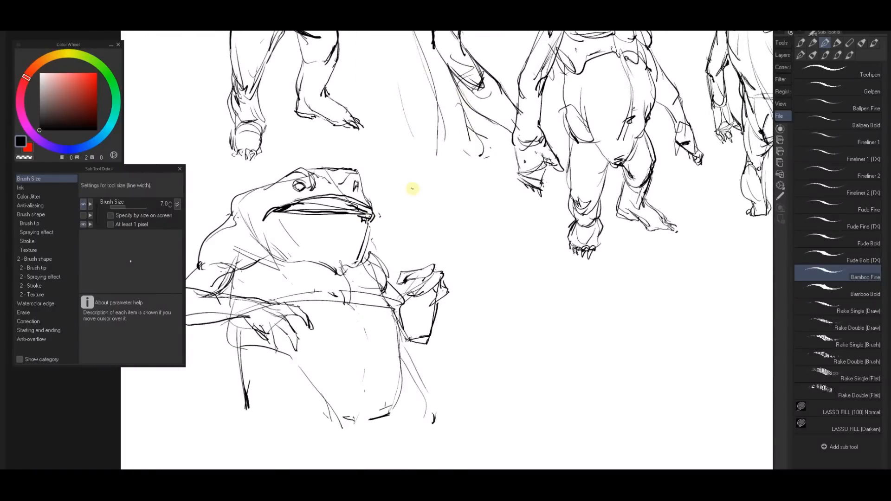
{"action": "mouse_move", "coordinate": [409, 181]}
{"action": "left_mouse_down"}
{"action": "mouse_move", "coordinate": [402, 192]}
{"action": "mouse_move", "coordinate": [417, 183]}
{"action": "mouse_move", "coordinate": [427, 192]}
{"action": "mouse_move", "coordinate": [434, 182]}
{"action": "left_mouse_up"}
{"action": "left_click_drag", "start_coordinate": [414, 212], "coordinate": [435, 193]}
{"action": "mouse_move", "coordinate": [436, 201]}
{"action": "left_mouse_down"}
{"action": "mouse_move", "coordinate": [441, 191]}
{"action": "mouse_move", "coordinate": [444, 199]}
{"action": "left_mouse_up"}
{"action": "mouse_move", "coordinate": [410, 225]}
{"action": "left_mouse_down"}
{"action": "mouse_move", "coordinate": [455, 204]}
{"action": "mouse_move", "coordinate": [465, 209]}
{"action": "mouse_move", "coordinate": [484, 192]}
{"action": "left_mouse_up"}
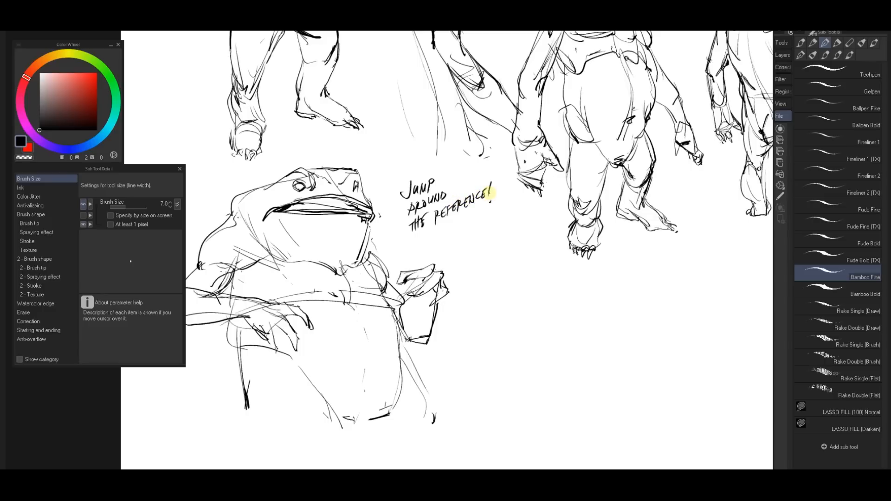
{"action": "key", "text": "ctrl+s"}
Start a smaller frog head in profile beside the large frog, redrawing the skull curve and adding the eye and mouth
{"action": "left_click_drag", "start_coordinate": [581, 226], "coordinate": [549, 311]}
{"action": "left_click_drag", "start_coordinate": [496, 360], "coordinate": [464, 137]}
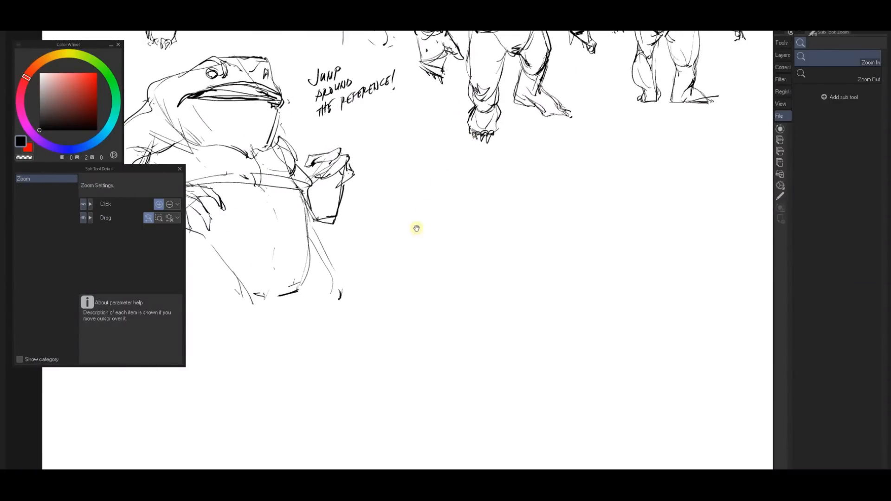
{"action": "mouse_move", "coordinate": [416, 227]}
{"action": "left_mouse_down"}
{"action": "mouse_move", "coordinate": [501, 165]}
{"action": "mouse_move", "coordinate": [508, 170]}
{"action": "mouse_move", "coordinate": [451, 235]}
{"action": "mouse_move", "coordinate": [442, 223]}
{"action": "mouse_move", "coordinate": [415, 253]}
{"action": "mouse_move", "coordinate": [426, 257]}
{"action": "left_mouse_up"}
{"action": "key", "text": "b"}
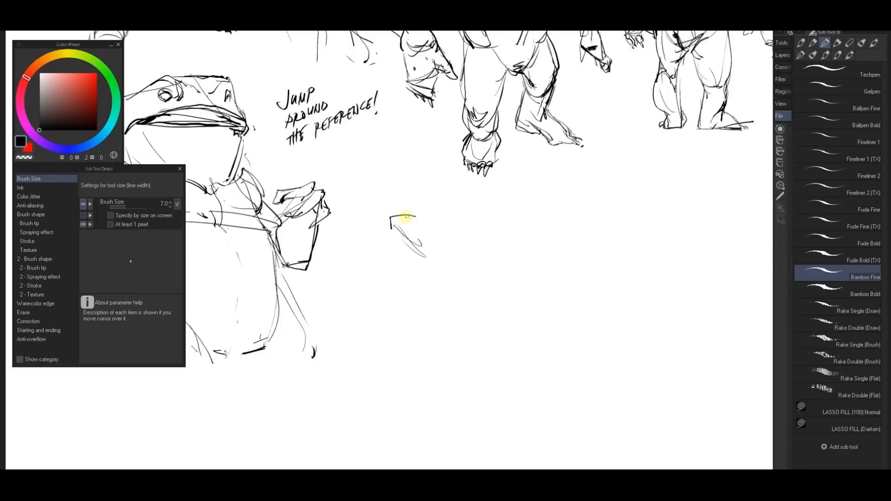
{"action": "mouse_move", "coordinate": [394, 202]}
{"action": "left_mouse_down"}
{"action": "mouse_move", "coordinate": [422, 211]}
{"action": "mouse_move", "coordinate": [453, 227]}
{"action": "mouse_move", "coordinate": [459, 205]}
{"action": "left_mouse_up"}
{"action": "left_click_drag", "start_coordinate": [390, 209], "coordinate": [461, 205]}
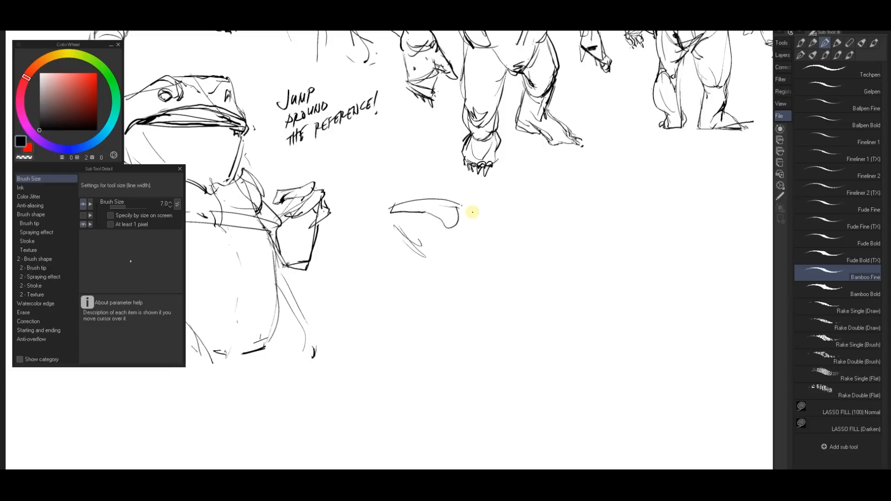
{"action": "key", "text": "ctrl+z"}
{"action": "mouse_move", "coordinate": [407, 201]}
{"action": "left_mouse_down"}
{"action": "mouse_move", "coordinate": [467, 216]}
{"action": "mouse_move", "coordinate": [402, 201]}
{"action": "mouse_move", "coordinate": [414, 205]}
{"action": "left_mouse_up"}
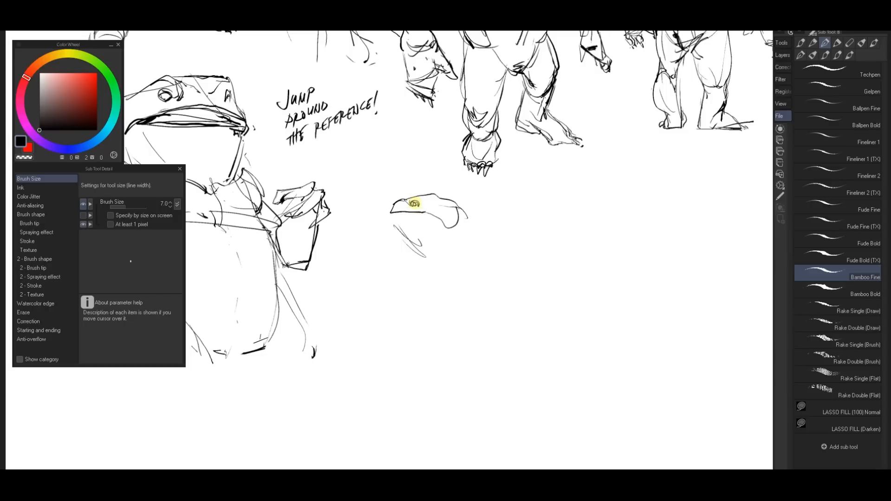
{"action": "mouse_move", "coordinate": [405, 202]}
{"action": "left_mouse_down"}
{"action": "mouse_move", "coordinate": [445, 225]}
{"action": "mouse_move", "coordinate": [441, 217]}
{"action": "mouse_move", "coordinate": [402, 227]}
{"action": "mouse_move", "coordinate": [431, 213]}
{"action": "mouse_move", "coordinate": [390, 228]}
{"action": "left_mouse_up"}
Sketch the small frog's neck fold, shoulder, back and bent near arm down to the elbow, and refine the snout tip
{"action": "mouse_move", "coordinate": [441, 213]}
{"action": "left_mouse_down"}
{"action": "mouse_move", "coordinate": [390, 214]}
{"action": "mouse_move", "coordinate": [418, 249]}
{"action": "mouse_move", "coordinate": [434, 237]}
{"action": "mouse_move", "coordinate": [423, 256]}
{"action": "mouse_move", "coordinate": [443, 255]}
{"action": "mouse_move", "coordinate": [433, 213]}
{"action": "mouse_move", "coordinate": [491, 237]}
{"action": "mouse_move", "coordinate": [464, 249]}
{"action": "mouse_move", "coordinate": [467, 268]}
{"action": "mouse_move", "coordinate": [488, 249]}
{"action": "left_mouse_up"}
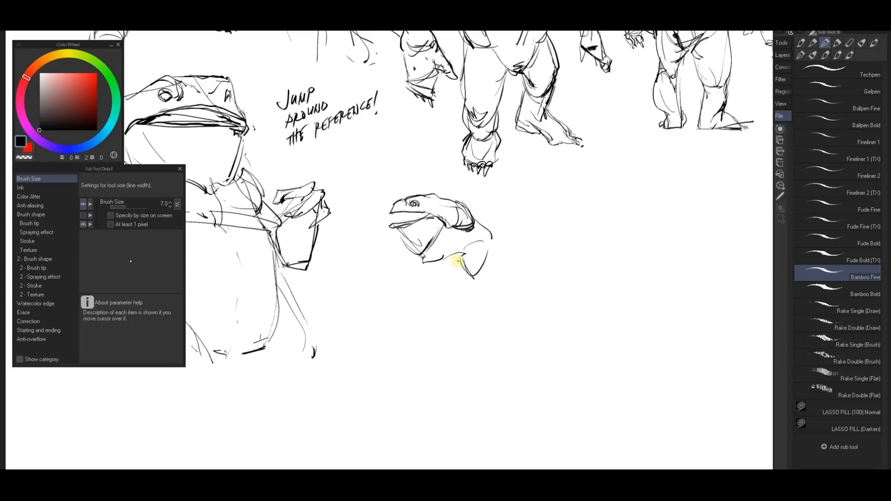
{"action": "left_click_drag", "start_coordinate": [491, 231], "coordinate": [496, 267]}
{"action": "mouse_move", "coordinate": [494, 236]}
{"action": "left_mouse_down"}
{"action": "mouse_move", "coordinate": [494, 321]}
{"action": "mouse_move", "coordinate": [467, 293]}
{"action": "mouse_move", "coordinate": [492, 306]}
{"action": "left_mouse_up"}
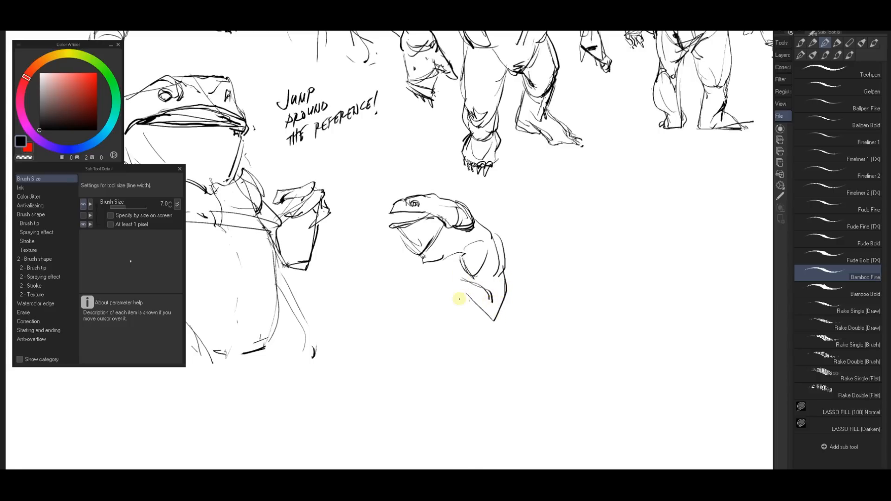
{"action": "mouse_move", "coordinate": [446, 285]}
{"action": "left_mouse_down"}
{"action": "mouse_move", "coordinate": [476, 315]}
{"action": "mouse_move", "coordinate": [499, 323]}
{"action": "mouse_move", "coordinate": [500, 315]}
{"action": "mouse_move", "coordinate": [497, 329]}
{"action": "mouse_move", "coordinate": [500, 309]}
{"action": "mouse_move", "coordinate": [500, 327]}
{"action": "left_mouse_up"}
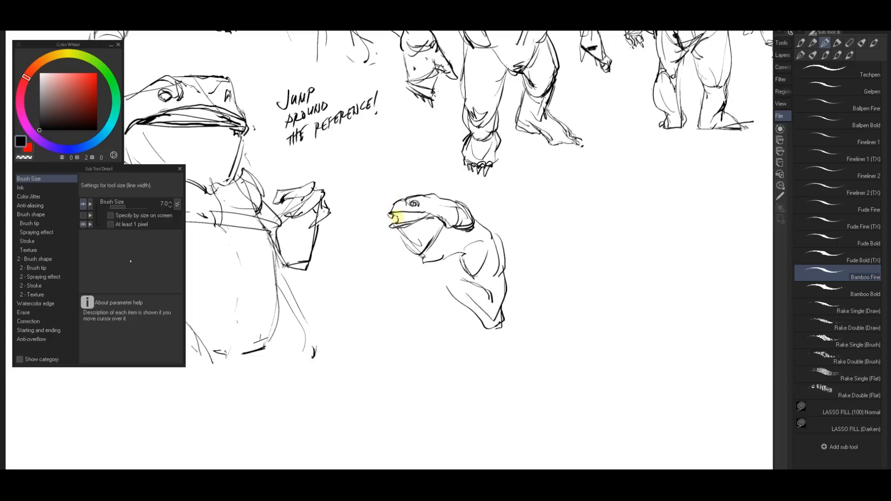
{"action": "left_click_drag", "start_coordinate": [389, 212], "coordinate": [398, 201]}
{"action": "scroll", "coordinate": [497, 234], "scroll_direction": "down", "scroll_amount": 1}
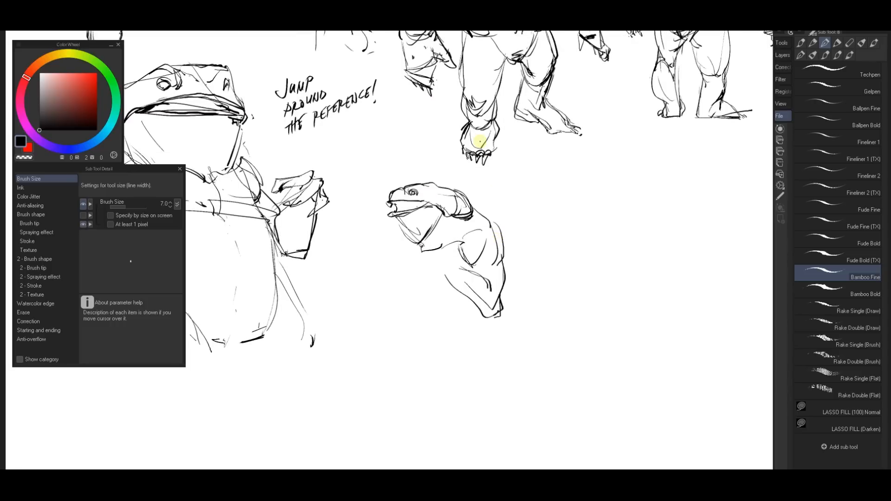
Rough in the small frog's near wrist, undo the loose hand strokes and redraw the hand with bent fingers
{"action": "mouse_move", "coordinate": [447, 267]}
{"action": "left_mouse_down"}
{"action": "mouse_move", "coordinate": [445, 276]}
{"action": "mouse_move", "coordinate": [445, 269]}
{"action": "mouse_move", "coordinate": [412, 263]}
{"action": "mouse_move", "coordinate": [416, 292]}
{"action": "left_mouse_up"}
{"action": "left_click_drag", "start_coordinate": [417, 292], "coordinate": [449, 276]}
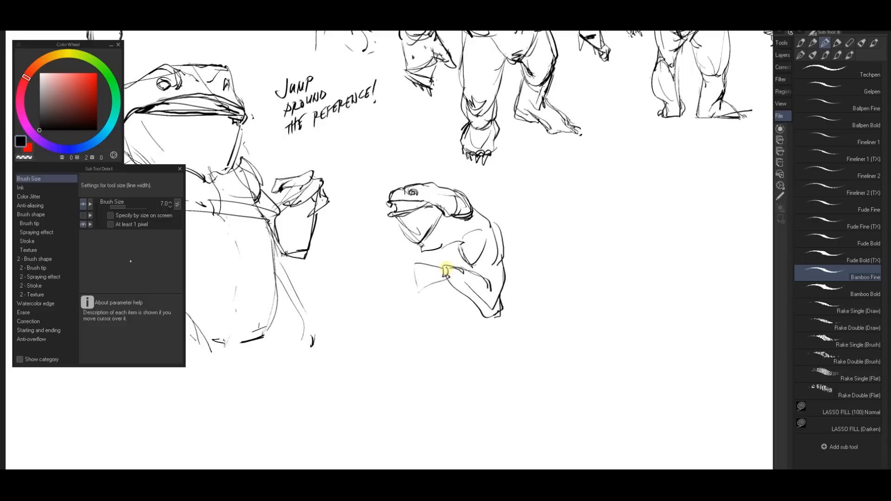
{"action": "mouse_move", "coordinate": [446, 268]}
{"action": "left_mouse_down"}
{"action": "mouse_move", "coordinate": [411, 264]}
{"action": "mouse_move", "coordinate": [419, 269]}
{"action": "left_mouse_up"}
{"action": "key", "text": "ctrl+z"}
{"action": "key", "text": "ctrl+z"}
{"action": "mouse_move", "coordinate": [404, 277]}
{"action": "left_mouse_down"}
{"action": "mouse_move", "coordinate": [420, 278]}
{"action": "mouse_move", "coordinate": [422, 290]}
{"action": "mouse_move", "coordinate": [402, 300]}
{"action": "mouse_move", "coordinate": [407, 281]}
{"action": "left_mouse_up"}
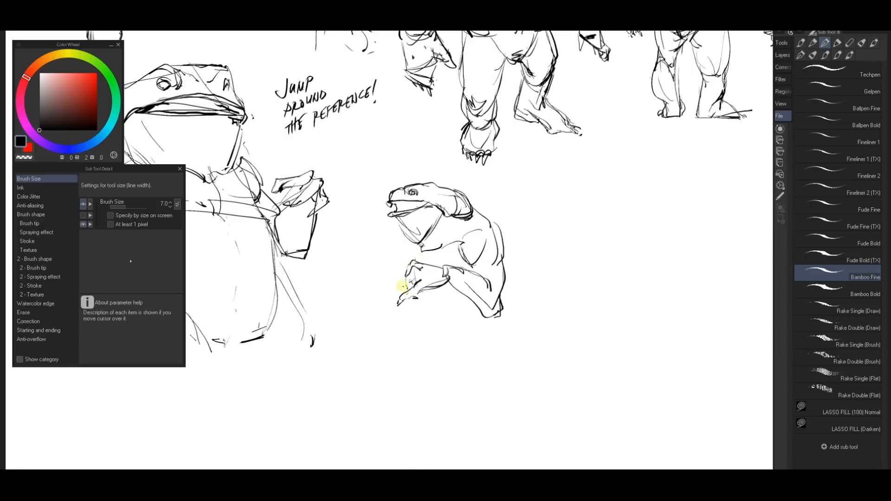
Strengthen the small frog's forearm and add the chest line and the far shoulder beneath the throat
{"action": "left_click_drag", "start_coordinate": [410, 263], "coordinate": [447, 268]}
{"action": "left_click_drag", "start_coordinate": [471, 233], "coordinate": [438, 243]}
{"action": "left_click_drag", "start_coordinate": [456, 244], "coordinate": [398, 275]}
{"action": "mouse_move", "coordinate": [422, 241]}
{"action": "left_mouse_down"}
{"action": "mouse_move", "coordinate": [413, 250]}
{"action": "mouse_move", "coordinate": [403, 235]}
{"action": "mouse_move", "coordinate": [418, 224]}
{"action": "left_mouse_up"}
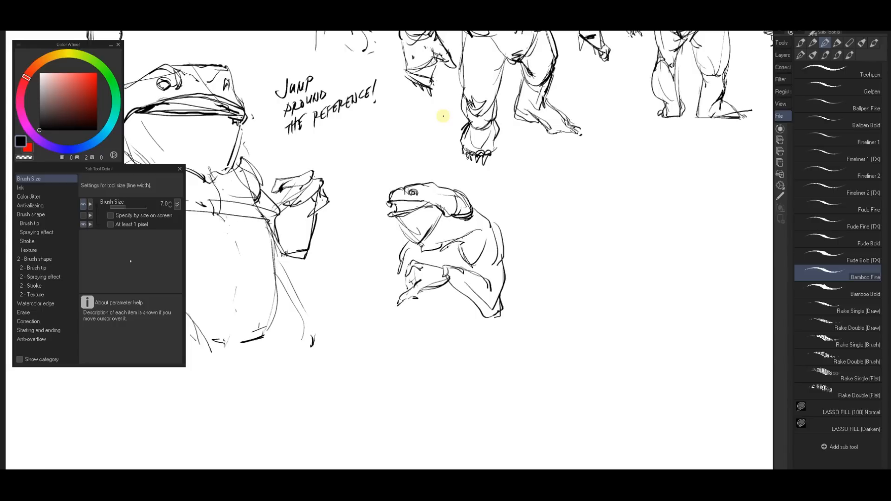
Reduce the eraser to size 30 and erase the overlapping strokes at the small frog's near wrist
{"action": "key", "text": "e"}
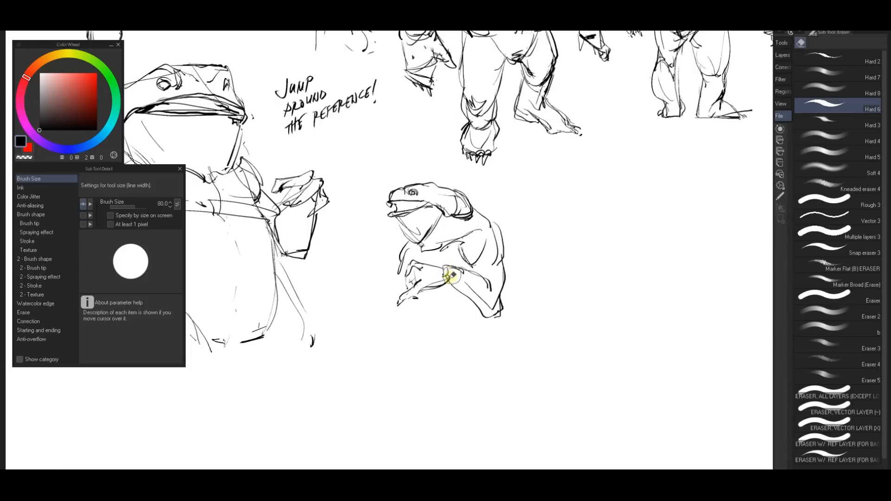
{"action": "key", "text": "bracketleft"}
{"action": "key", "text": "bracketleft"}
{"action": "key", "text": "bracketleft"}
{"action": "key", "text": "bracketleft"}
{"action": "key", "text": "bracketleft"}
{"action": "key", "text": "bracketleft"}
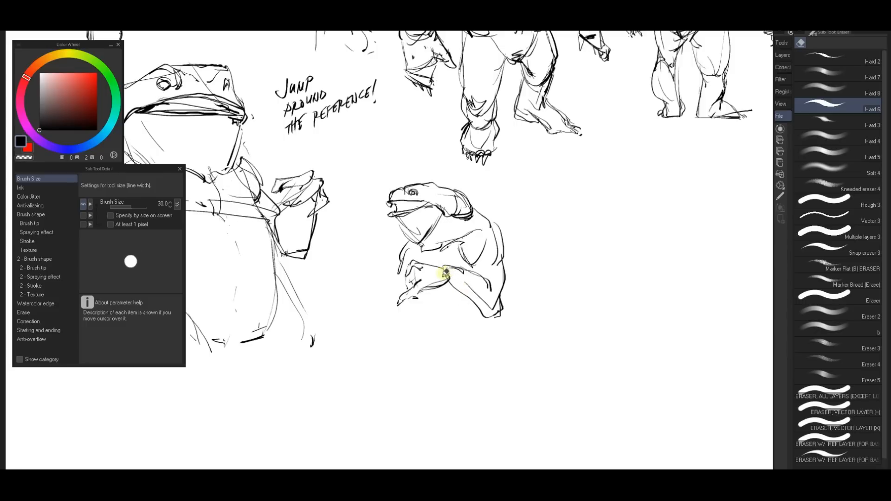
{"action": "key", "text": "bracketright"}
{"action": "key", "text": "p"}
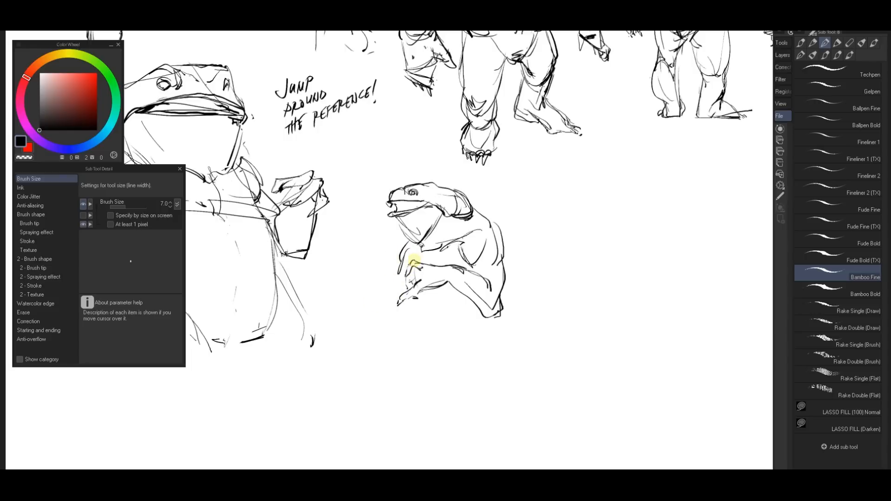
Outline the small frog's large rounded belly from the far arm down to a point and back up to the elbow
{"action": "left_click_drag", "start_coordinate": [400, 259], "coordinate": [395, 283]}
{"action": "left_click", "coordinate": [384, 308]}
{"action": "left_click_drag", "start_coordinate": [391, 291], "coordinate": [404, 364]}
{"action": "left_click_drag", "start_coordinate": [394, 288], "coordinate": [401, 365]}
{"action": "mouse_move", "coordinate": [391, 305]}
{"action": "left_mouse_down"}
{"action": "mouse_move", "coordinate": [399, 357]}
{"action": "mouse_move", "coordinate": [414, 373]}
{"action": "mouse_move", "coordinate": [428, 371]}
{"action": "mouse_move", "coordinate": [468, 326]}
{"action": "left_mouse_up"}
{"action": "mouse_move", "coordinate": [427, 362]}
{"action": "left_mouse_down"}
{"action": "mouse_move", "coordinate": [461, 331]}
{"action": "mouse_move", "coordinate": [490, 329]}
{"action": "mouse_move", "coordinate": [468, 330]}
{"action": "mouse_move", "coordinate": [431, 368]}
{"action": "mouse_move", "coordinate": [403, 357]}
{"action": "mouse_move", "coordinate": [423, 367]}
{"action": "mouse_move", "coordinate": [473, 329]}
{"action": "mouse_move", "coordinate": [493, 318]}
{"action": "left_mouse_up"}
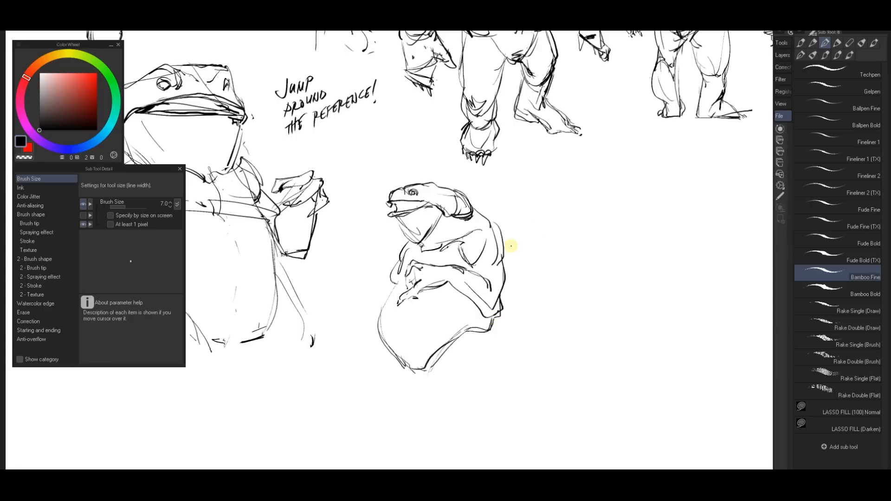
Draw the small frog's far forearm and hand reaching past the belly, with curled fingers, undoing the first attempt
{"action": "left_click_drag", "start_coordinate": [477, 308], "coordinate": [467, 258]}
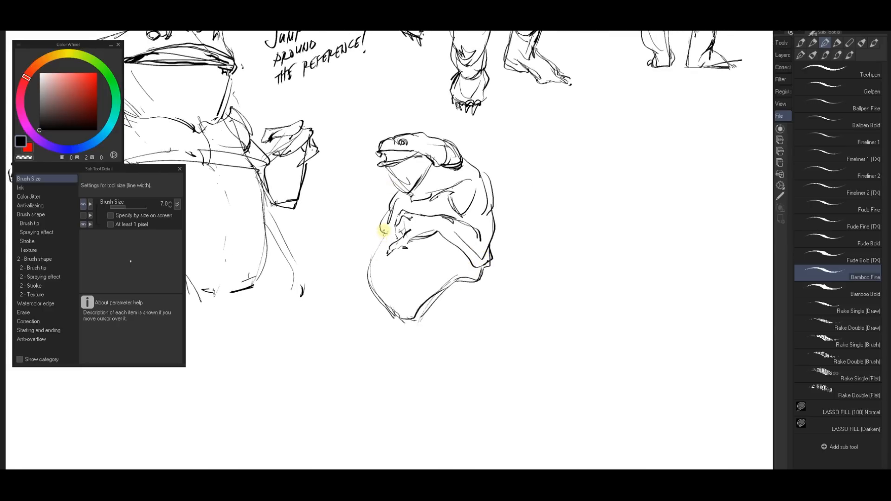
{"action": "mouse_move", "coordinate": [358, 235]}
{"action": "left_mouse_down"}
{"action": "mouse_move", "coordinate": [378, 246]}
{"action": "mouse_move", "coordinate": [354, 253]}
{"action": "mouse_move", "coordinate": [349, 246]}
{"action": "mouse_move", "coordinate": [362, 251]}
{"action": "mouse_move", "coordinate": [352, 245]}
{"action": "mouse_move", "coordinate": [353, 253]}
{"action": "mouse_move", "coordinate": [362, 253]}
{"action": "mouse_move", "coordinate": [347, 261]}
{"action": "left_mouse_up"}
{"action": "key", "text": "ctrl+z"}
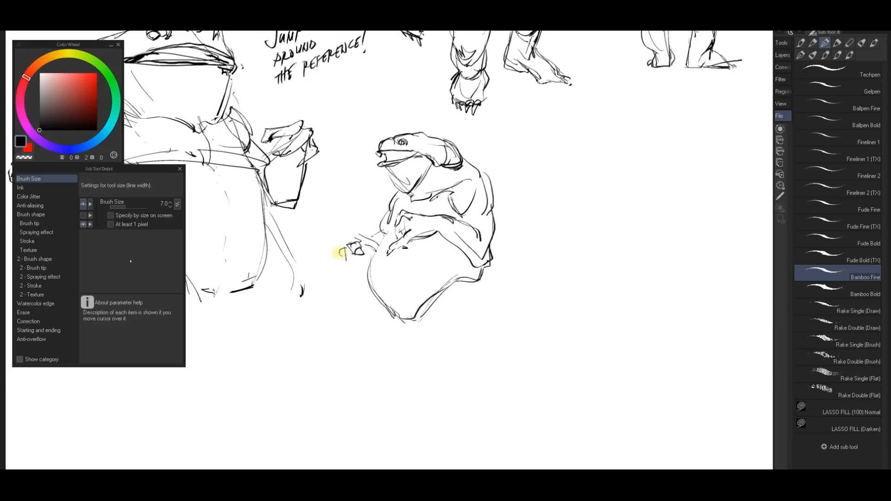
{"action": "mouse_move", "coordinate": [350, 255]}
{"action": "left_mouse_down"}
{"action": "mouse_move", "coordinate": [356, 268]}
{"action": "mouse_move", "coordinate": [345, 259]}
{"action": "left_mouse_up"}
{"action": "mouse_move", "coordinate": [339, 263]}
{"action": "left_mouse_down"}
{"action": "mouse_move", "coordinate": [354, 276]}
{"action": "mouse_move", "coordinate": [361, 270]}
{"action": "left_mouse_up"}
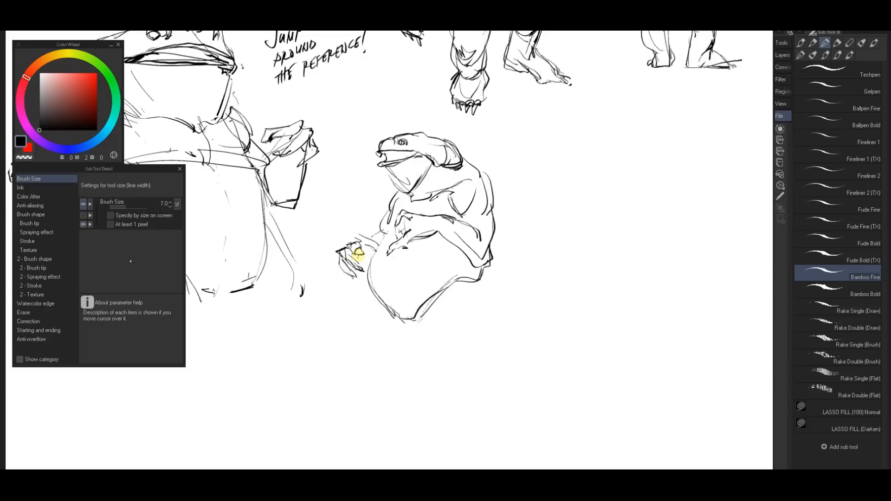
{"action": "left_click_drag", "start_coordinate": [358, 253], "coordinate": [358, 261]}
{"action": "mouse_move", "coordinate": [369, 247]}
{"action": "left_mouse_down"}
{"action": "mouse_move", "coordinate": [376, 254]}
{"action": "mouse_move", "coordinate": [357, 258]}
{"action": "left_mouse_up"}
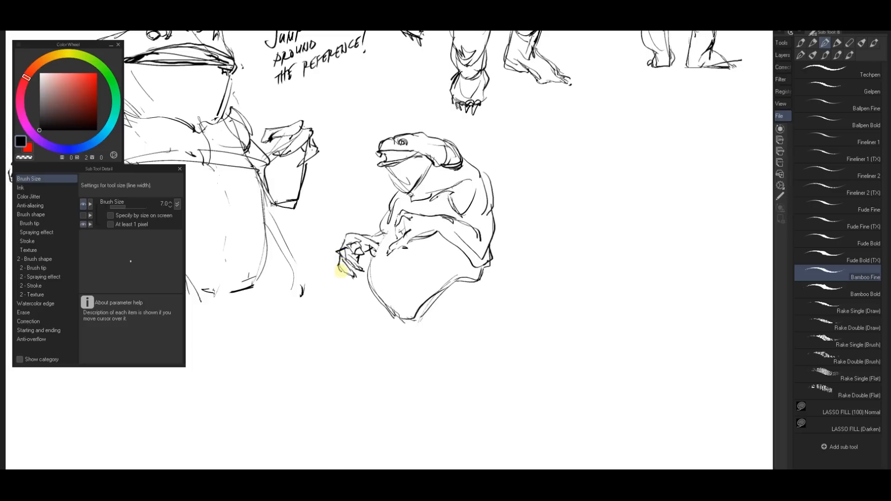
Erase the rough strokes around the far hand's fingertips and knuckles and redraw those edges more cleanly
{"action": "key", "text": "ctrl"}
{"action": "key", "text": "e"}
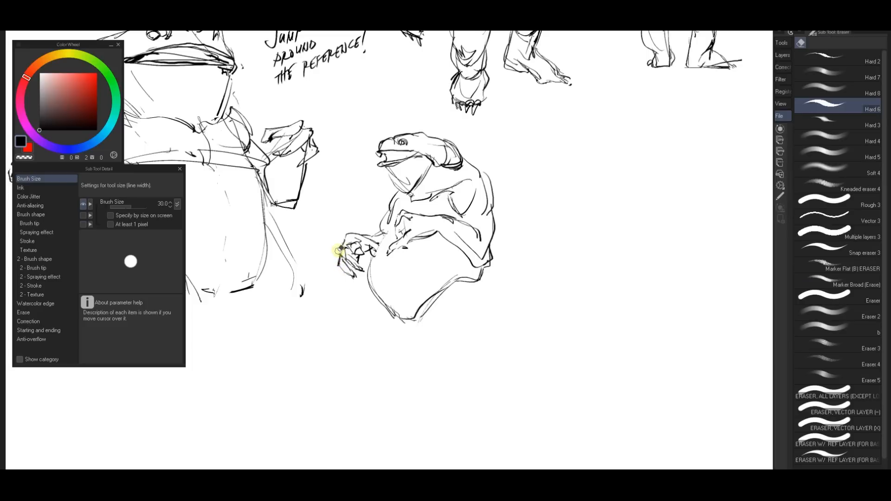
{"action": "key", "text": "p"}
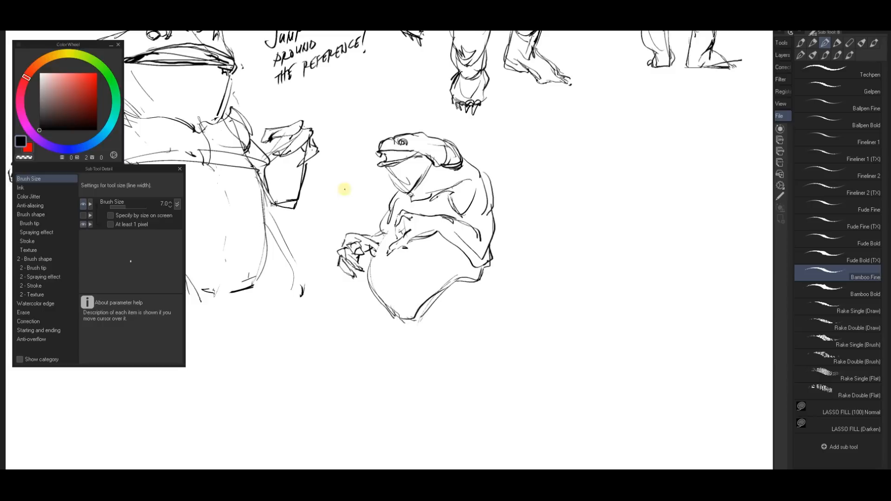
{"action": "left_click", "coordinate": [342, 198]}
{"action": "left_click_drag", "start_coordinate": [340, 250], "coordinate": [345, 240]}
{"action": "key", "text": "e"}
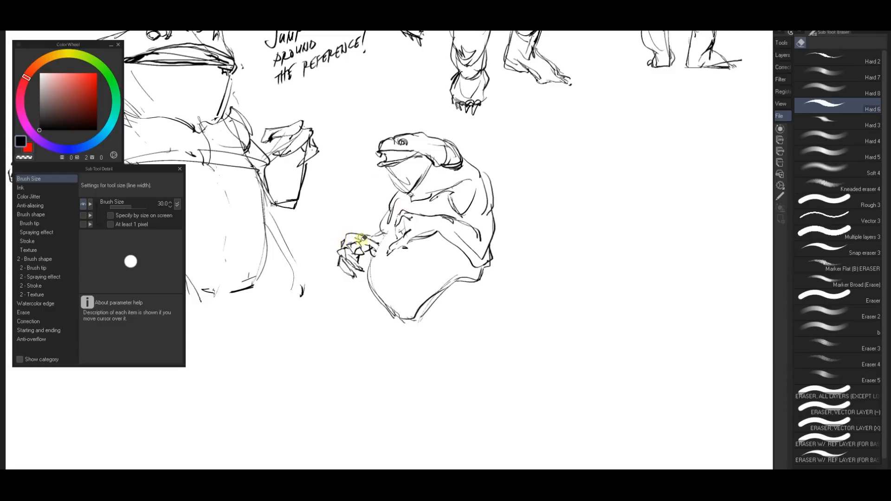
{"action": "key", "text": "p"}
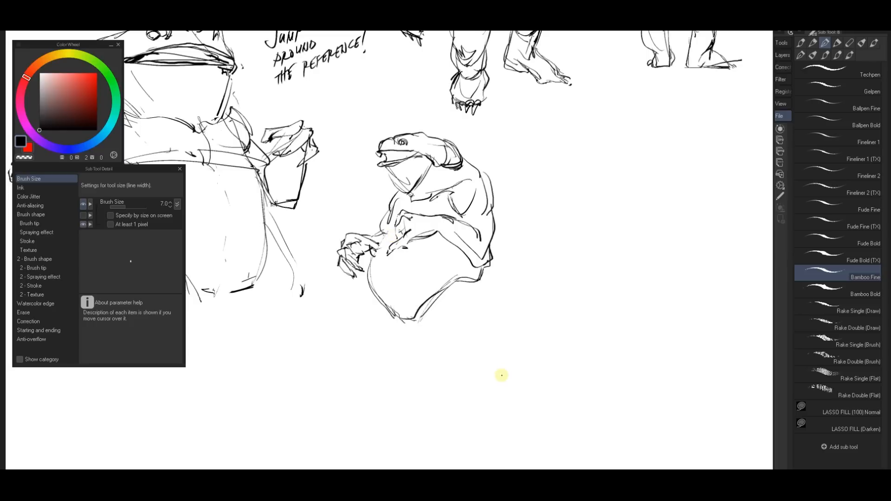
Touch up the small frog's near hand, darken its eye, add a small circle behind it and save the drawing
{"action": "left_click", "coordinate": [480, 352]}
{"action": "left_click_drag", "start_coordinate": [402, 229], "coordinate": [409, 233]}
{"action": "mouse_move", "coordinate": [504, 332]}
{"action": "left_mouse_down"}
{"action": "mouse_move", "coordinate": [447, 364]}
{"action": "mouse_move", "coordinate": [459, 348]}
{"action": "mouse_move", "coordinate": [469, 344]}
{"action": "mouse_move", "coordinate": [460, 383]}
{"action": "mouse_move", "coordinate": [439, 377]}
{"action": "left_mouse_up"}
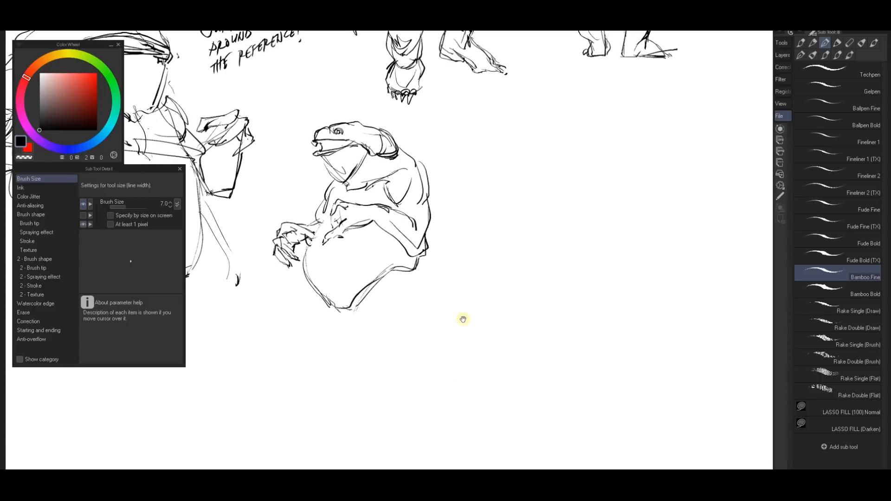
{"action": "left_click_drag", "start_coordinate": [461, 318], "coordinate": [481, 344]}
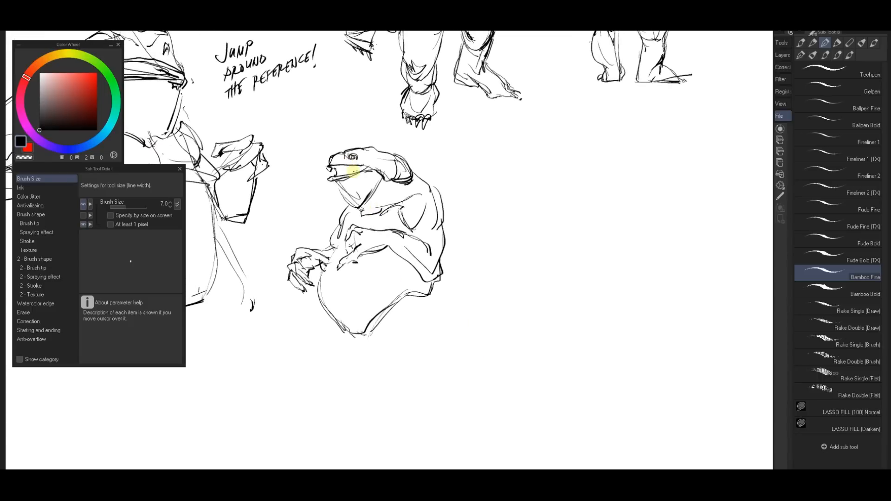
{"action": "mouse_move", "coordinate": [357, 157]}
{"action": "left_mouse_down"}
{"action": "mouse_move", "coordinate": [346, 160]}
{"action": "mouse_move", "coordinate": [355, 158]}
{"action": "left_mouse_up"}
{"action": "left_click_drag", "start_coordinate": [371, 156], "coordinate": [371, 155]}
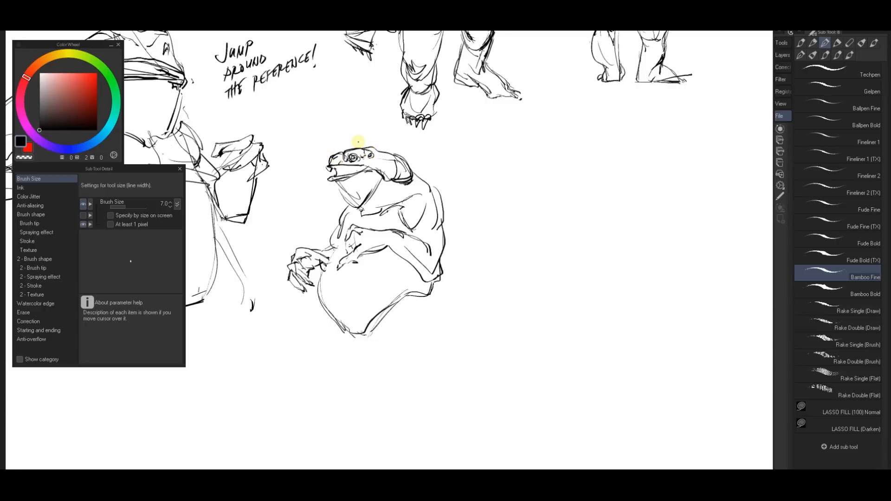
{"action": "scroll", "coordinate": [553, 273], "scroll_direction": "down", "scroll_amount": 2}
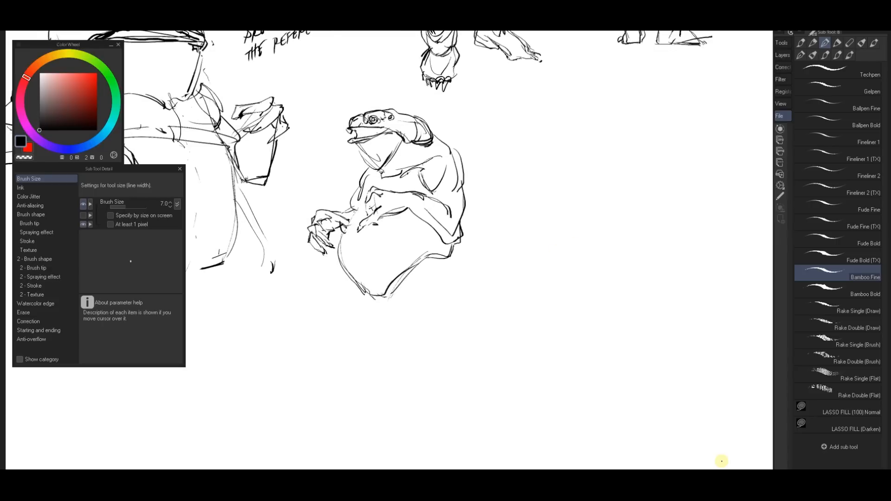
{"action": "key", "text": "ctrl+s"}
Draw the thigh and kneecap of a new front-facing leg study in the blank area beside the small frog
{"action": "left_click_drag", "start_coordinate": [525, 111], "coordinate": [479, 169]}
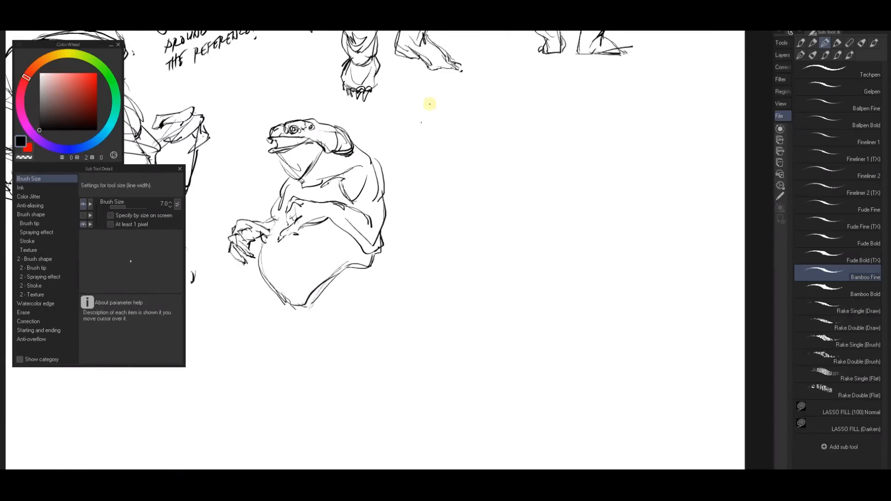
{"action": "mouse_move", "coordinate": [433, 110]}
{"action": "left_mouse_down"}
{"action": "mouse_move", "coordinate": [455, 119]}
{"action": "mouse_move", "coordinate": [487, 134]}
{"action": "left_mouse_up"}
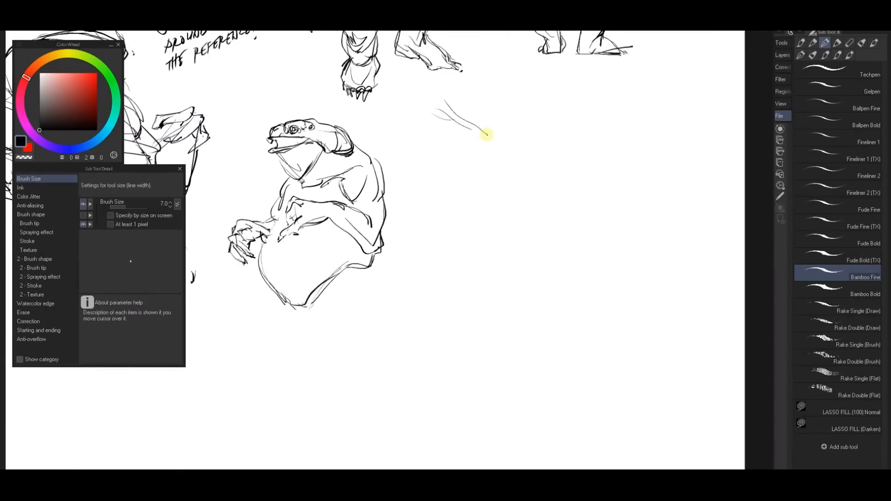
{"action": "left_click_drag", "start_coordinate": [443, 99], "coordinate": [460, 176]}
{"action": "mouse_move", "coordinate": [489, 134]}
{"action": "left_mouse_down"}
{"action": "mouse_move", "coordinate": [471, 192]}
{"action": "mouse_move", "coordinate": [442, 192]}
{"action": "mouse_move", "coordinate": [453, 213]}
{"action": "mouse_move", "coordinate": [467, 189]}
{"action": "mouse_move", "coordinate": [461, 226]}
{"action": "left_mouse_up"}
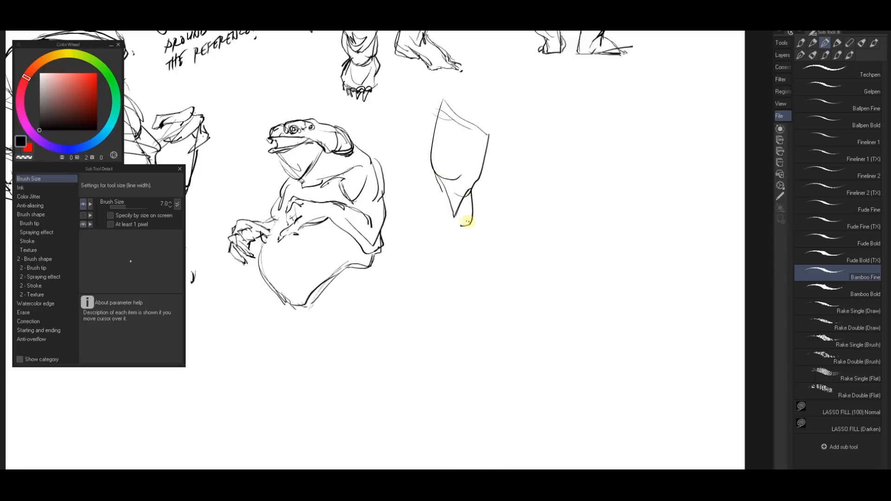
{"action": "mouse_move", "coordinate": [497, 129]}
{"action": "left_mouse_down"}
{"action": "mouse_move", "coordinate": [474, 226]}
{"action": "mouse_move", "coordinate": [451, 227]}
{"action": "mouse_move", "coordinate": [469, 227]}
{"action": "mouse_move", "coordinate": [453, 251]}
{"action": "left_mouse_up"}
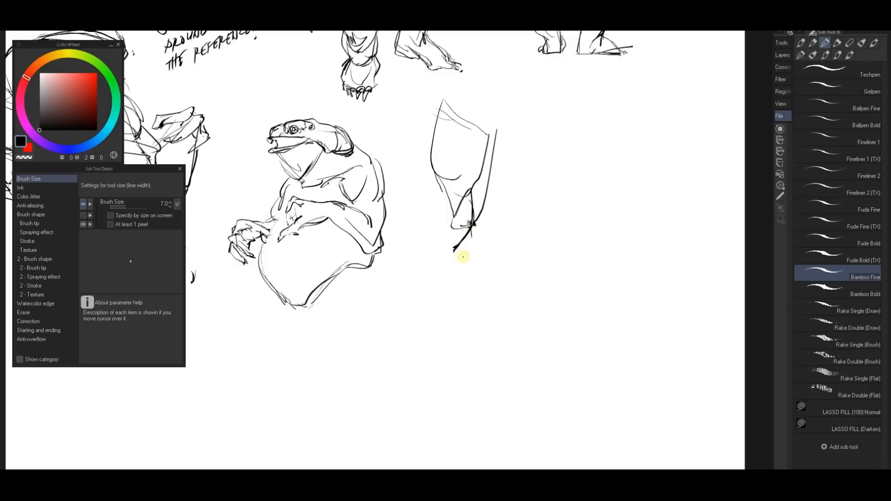
Draw the leg's shin and calf contours from the knee tapering down to the ankle
{"action": "left_click_drag", "start_coordinate": [469, 226], "coordinate": [440, 334]}
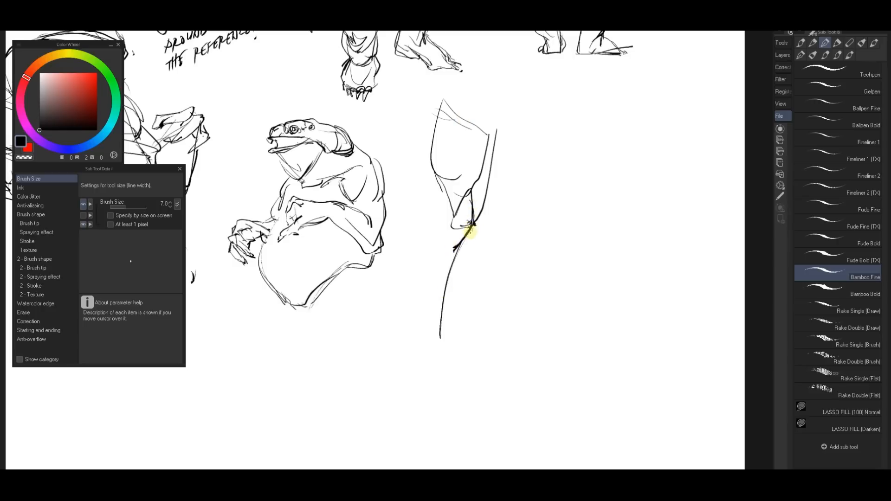
{"action": "mouse_move", "coordinate": [465, 224]}
{"action": "left_mouse_down"}
{"action": "mouse_move", "coordinate": [474, 245]}
{"action": "mouse_move", "coordinate": [454, 274]}
{"action": "left_mouse_up"}
{"action": "left_click_drag", "start_coordinate": [469, 235], "coordinate": [444, 291]}
{"action": "mouse_move", "coordinate": [431, 128]}
{"action": "left_mouse_down"}
{"action": "mouse_move", "coordinate": [444, 214]}
{"action": "mouse_move", "coordinate": [447, 192]}
{"action": "mouse_move", "coordinate": [436, 217]}
{"action": "mouse_move", "coordinate": [429, 195]}
{"action": "mouse_move", "coordinate": [437, 222]}
{"action": "left_mouse_up"}
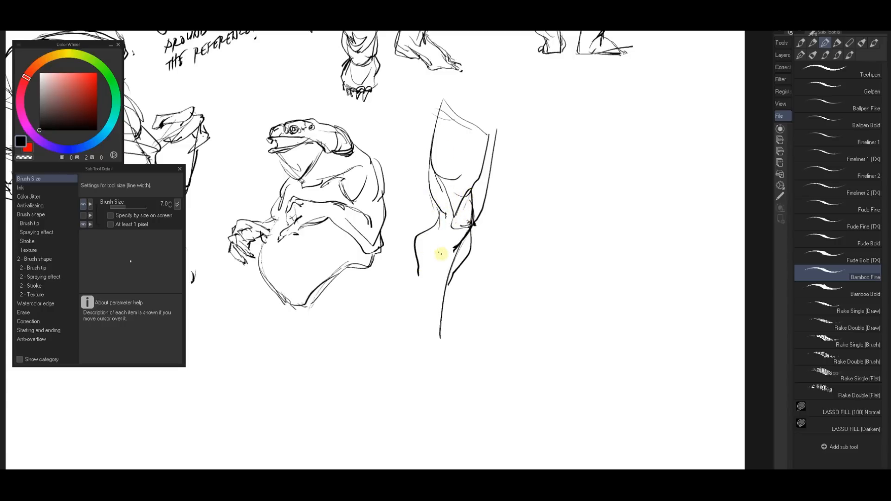
{"action": "left_click_drag", "start_coordinate": [423, 265], "coordinate": [423, 355]}
{"action": "mouse_move", "coordinate": [447, 286]}
{"action": "left_mouse_down"}
{"action": "mouse_move", "coordinate": [436, 353]}
{"action": "mouse_move", "coordinate": [449, 364]}
{"action": "left_mouse_up"}
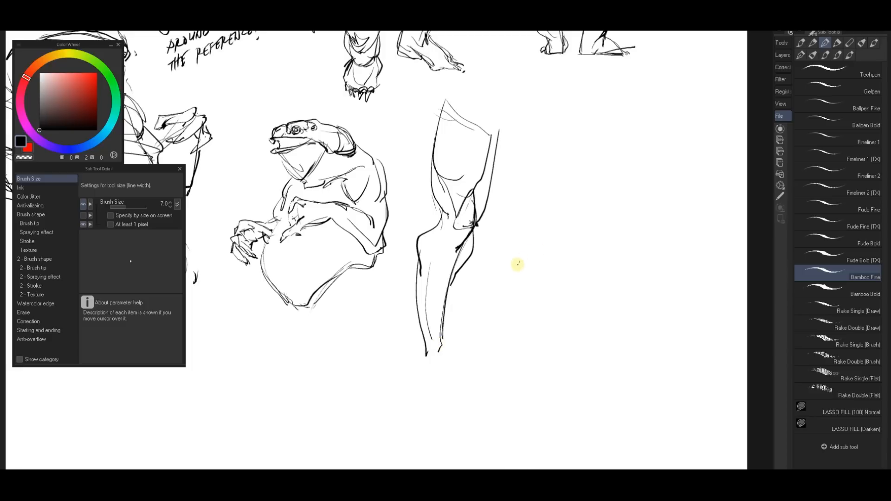
Draw a blocky front-view foot with toes under the ankle and reinforce the shin and knee lines
{"action": "mouse_move", "coordinate": [470, 196]}
{"action": "left_mouse_down"}
{"action": "mouse_move", "coordinate": [463, 148]}
{"action": "mouse_move", "coordinate": [465, 175]}
{"action": "mouse_move", "coordinate": [444, 154]}
{"action": "left_mouse_up"}
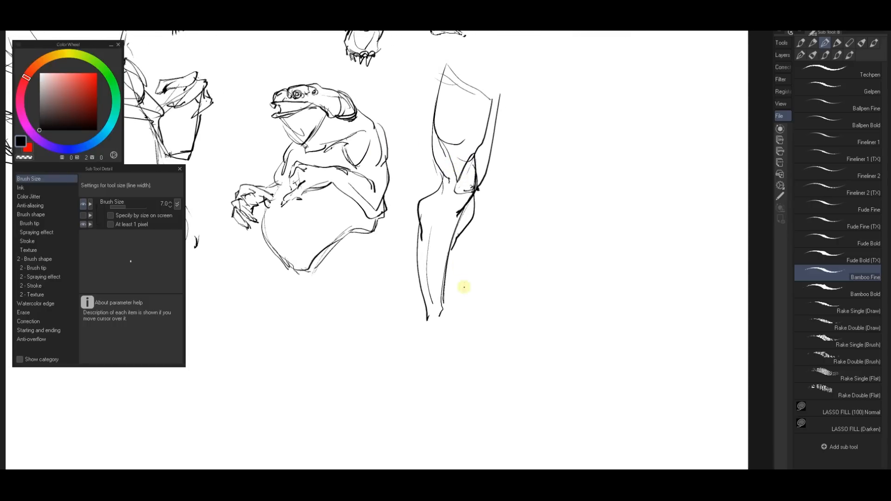
{"action": "mouse_move", "coordinate": [458, 213]}
{"action": "left_mouse_down"}
{"action": "mouse_move", "coordinate": [447, 319]}
{"action": "mouse_move", "coordinate": [418, 324]}
{"action": "mouse_move", "coordinate": [462, 342]}
{"action": "mouse_move", "coordinate": [464, 352]}
{"action": "left_mouse_up"}
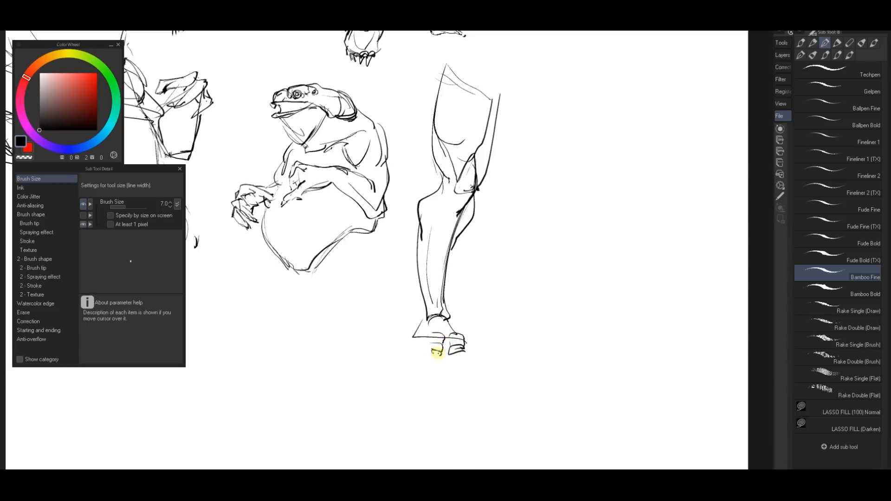
{"action": "mouse_move", "coordinate": [435, 346]}
{"action": "left_mouse_down"}
{"action": "mouse_move", "coordinate": [441, 352]}
{"action": "mouse_move", "coordinate": [416, 342]}
{"action": "left_mouse_up"}
{"action": "left_click_drag", "start_coordinate": [455, 242], "coordinate": [444, 309]}
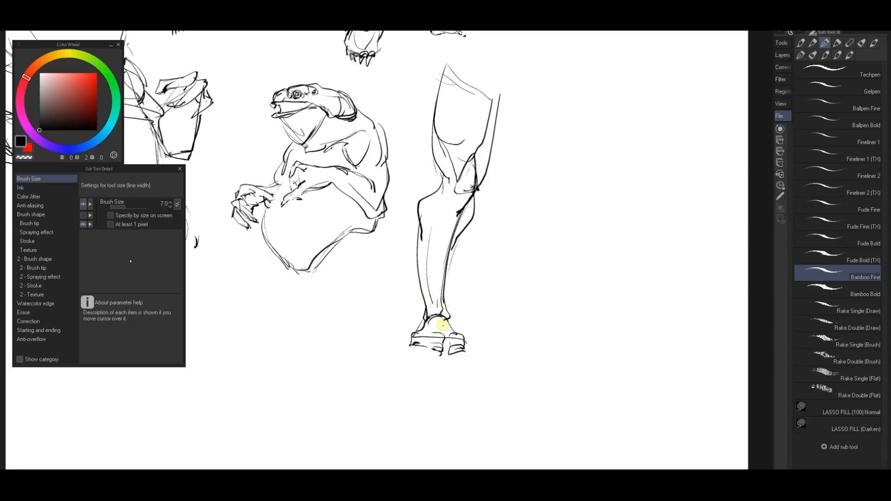
{"action": "mouse_move", "coordinate": [430, 332]}
{"action": "left_mouse_down"}
{"action": "mouse_move", "coordinate": [438, 338]}
{"action": "mouse_move", "coordinate": [413, 348]}
{"action": "mouse_move", "coordinate": [463, 352]}
{"action": "left_mouse_up"}
{"action": "left_click_drag", "start_coordinate": [469, 164], "coordinate": [444, 199]}
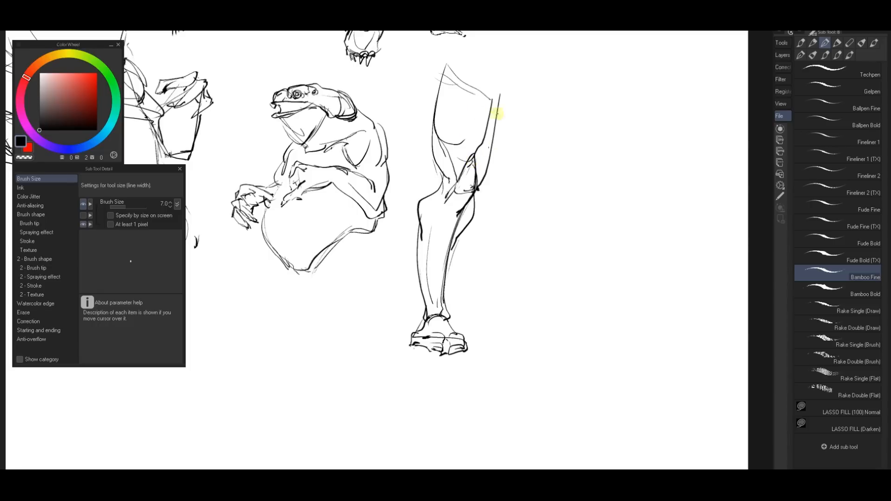
Sketch the hip corner and a light crotch line toward the second leg, undoing the first attempt, and erase overlapping inner-thigh strokes
{"action": "mouse_move", "coordinate": [504, 100]}
{"action": "left_mouse_down"}
{"action": "mouse_move", "coordinate": [496, 139]}
{"action": "mouse_move", "coordinate": [504, 105]}
{"action": "mouse_move", "coordinate": [556, 74]}
{"action": "mouse_move", "coordinate": [522, 106]}
{"action": "mouse_move", "coordinate": [593, 63]}
{"action": "left_mouse_up"}
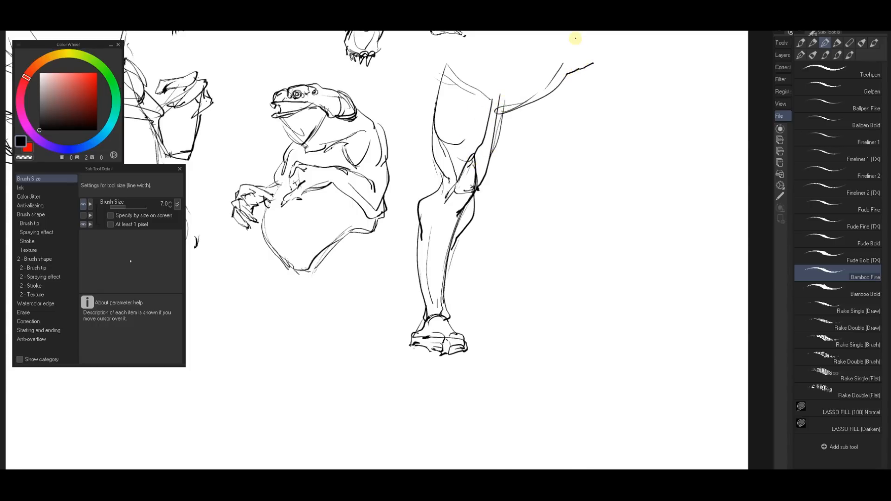
{"action": "key", "text": "ctrl+z"}
{"action": "key", "text": "ctrl+z"}
{"action": "mouse_move", "coordinate": [441, 77]}
{"action": "left_mouse_down"}
{"action": "mouse_move", "coordinate": [457, 61]}
{"action": "mouse_move", "coordinate": [438, 66]}
{"action": "left_mouse_up"}
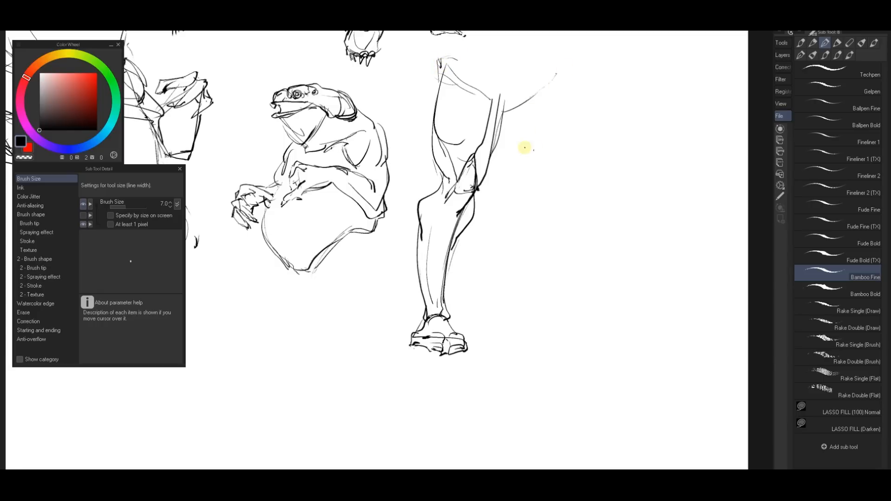
{"action": "left_click_drag", "start_coordinate": [515, 105], "coordinate": [488, 163]}
{"action": "key", "text": "e"}
{"action": "mouse_move", "coordinate": [503, 103]}
{"action": "left_mouse_down"}
{"action": "mouse_move", "coordinate": [492, 139]}
{"action": "mouse_move", "coordinate": [521, 94]}
{"action": "left_mouse_up"}
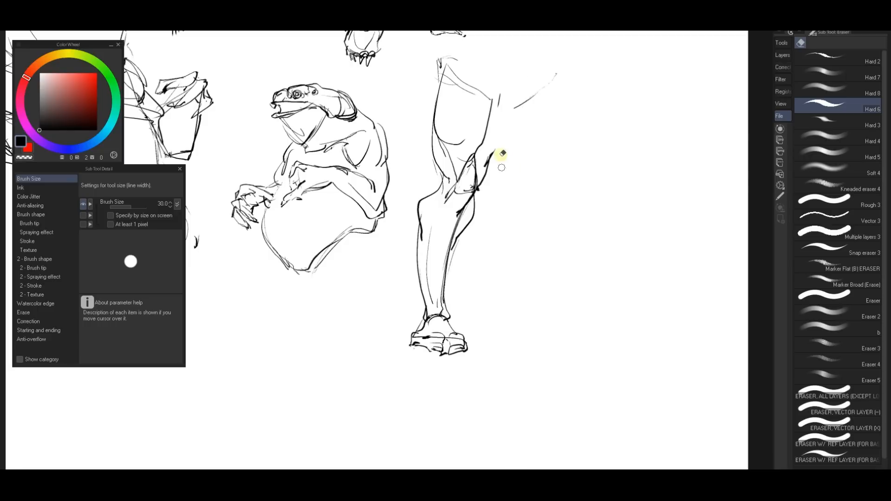
Draw the second leg's outer thigh contour and a long sweeping shin line down to the foot
{"action": "key", "text": "p"}
{"action": "mouse_move", "coordinate": [529, 161]}
{"action": "left_mouse_down"}
{"action": "mouse_move", "coordinate": [499, 152]}
{"action": "mouse_move", "coordinate": [495, 180]}
{"action": "mouse_move", "coordinate": [467, 176]}
{"action": "mouse_move", "coordinate": [505, 209]}
{"action": "left_mouse_up"}
{"action": "left_click_drag", "start_coordinate": [468, 178], "coordinate": [487, 199]}
{"action": "left_click", "coordinate": [521, 140]}
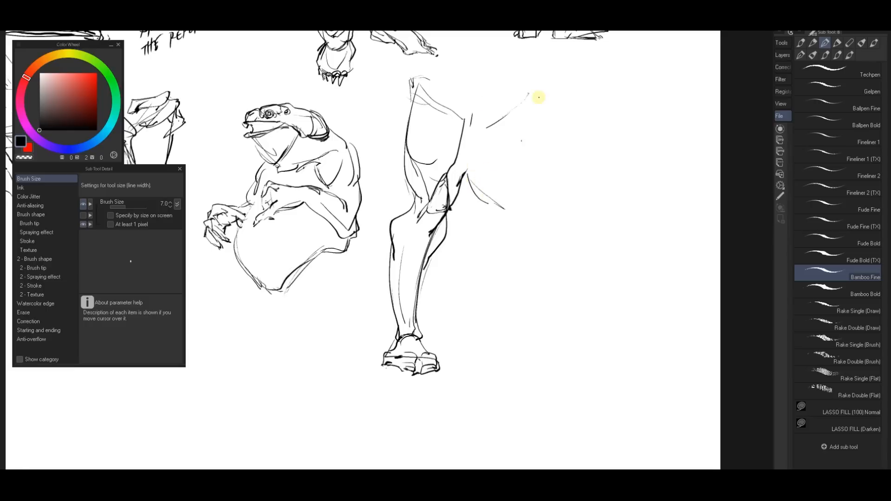
{"action": "left_click_drag", "start_coordinate": [537, 98], "coordinate": [535, 113]}
{"action": "left_click_drag", "start_coordinate": [530, 162], "coordinate": [538, 215]}
{"action": "mouse_move", "coordinate": [535, 100]}
{"action": "left_mouse_down"}
{"action": "mouse_move", "coordinate": [533, 199]}
{"action": "mouse_move", "coordinate": [543, 175]}
{"action": "mouse_move", "coordinate": [540, 220]}
{"action": "mouse_move", "coordinate": [577, 369]}
{"action": "left_mouse_up"}
{"action": "left_click_drag", "start_coordinate": [542, 227], "coordinate": [551, 298]}
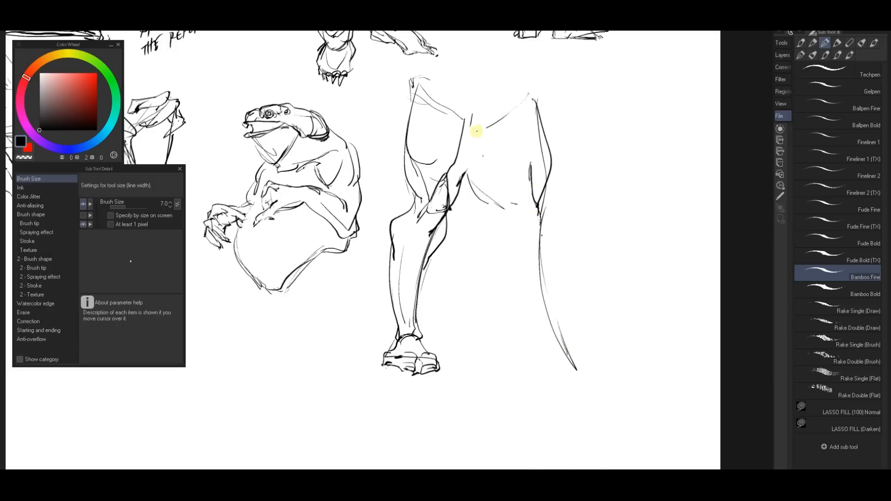
Draw the second leg's inner thigh, back of the knee and calf down to the heel, undoing stray strokes
{"action": "left_click_drag", "start_coordinate": [473, 127], "coordinate": [505, 203]}
{"action": "left_click_drag", "start_coordinate": [478, 139], "coordinate": [521, 215]}
{"action": "key", "text": "ctrl+z"}
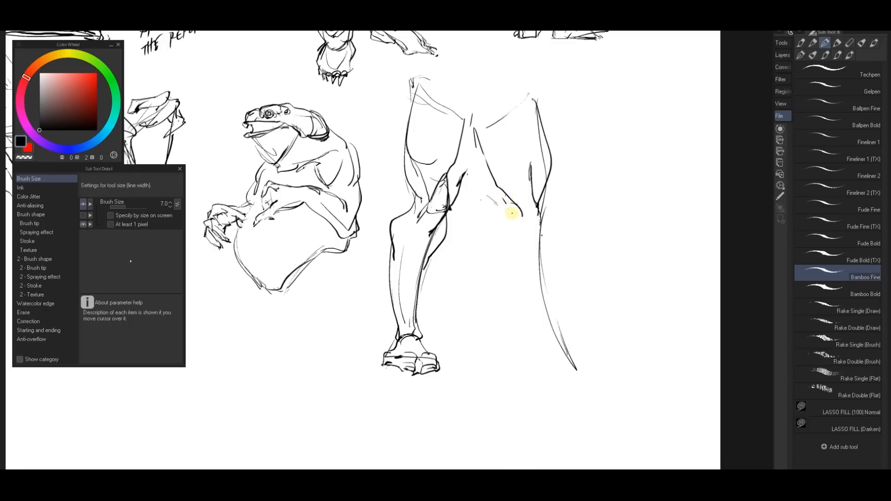
{"action": "mouse_move", "coordinate": [509, 203]}
{"action": "left_mouse_down"}
{"action": "mouse_move", "coordinate": [510, 260]}
{"action": "mouse_move", "coordinate": [505, 243]}
{"action": "mouse_move", "coordinate": [537, 343]}
{"action": "left_mouse_up"}
{"action": "key", "text": "ctrl+z"}
{"action": "mouse_move", "coordinate": [524, 292]}
{"action": "left_mouse_down"}
{"action": "mouse_move", "coordinate": [541, 371]}
{"action": "mouse_move", "coordinate": [531, 354]}
{"action": "left_mouse_up"}
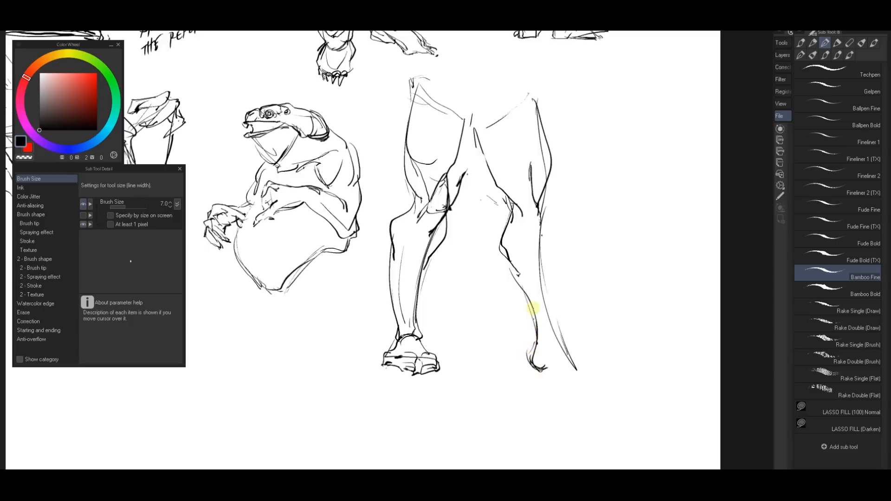
Draw the second leg's side-view foot with its ankle, sole and pointed toes
{"action": "mouse_move", "coordinate": [533, 302]}
{"action": "left_mouse_down"}
{"action": "mouse_move", "coordinate": [529, 354]}
{"action": "mouse_move", "coordinate": [529, 300]}
{"action": "mouse_move", "coordinate": [532, 356]}
{"action": "mouse_move", "coordinate": [537, 345]}
{"action": "mouse_move", "coordinate": [549, 353]}
{"action": "mouse_move", "coordinate": [546, 368]}
{"action": "mouse_move", "coordinate": [575, 378]}
{"action": "mouse_move", "coordinate": [576, 366]}
{"action": "mouse_move", "coordinate": [565, 369]}
{"action": "mouse_move", "coordinate": [597, 359]}
{"action": "left_mouse_up"}
{"action": "key", "text": "ctrl+z"}
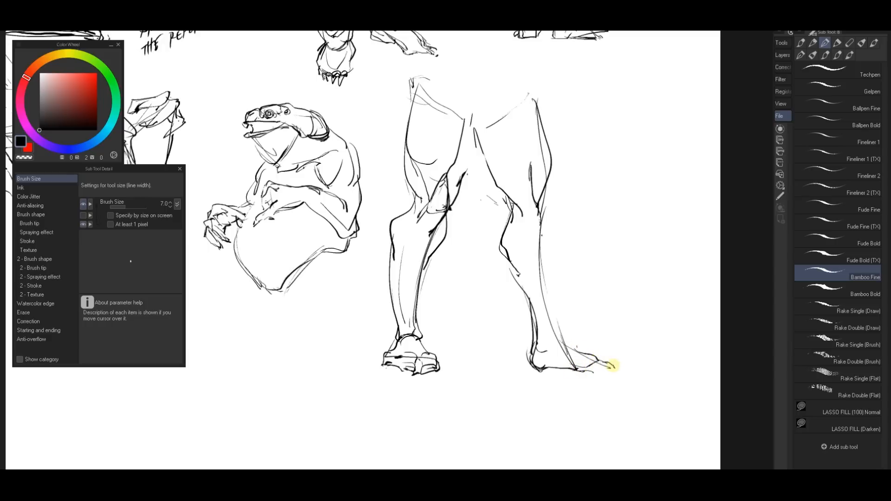
{"action": "left_click_drag", "start_coordinate": [591, 365], "coordinate": [612, 371]}
{"action": "left_click_drag", "start_coordinate": [624, 371], "coordinate": [627, 346]}
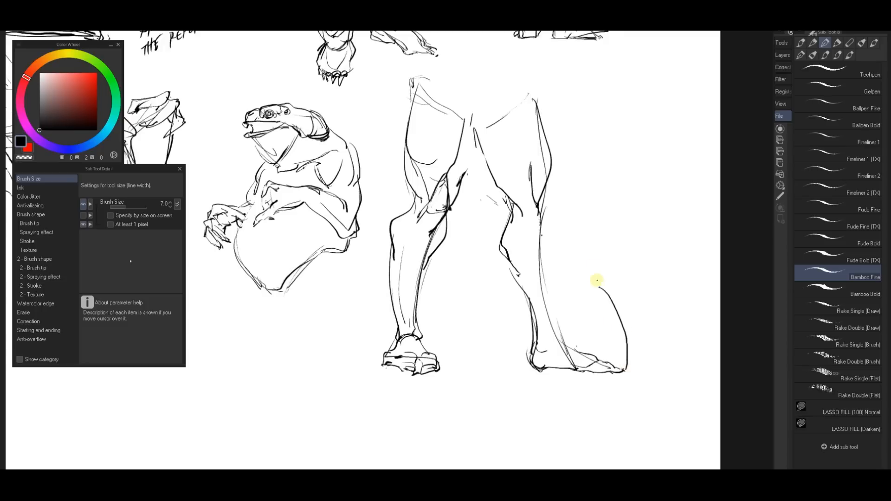
{"action": "key", "text": "ctrl+z"}
{"action": "mouse_move", "coordinate": [544, 207]}
{"action": "left_mouse_down"}
{"action": "mouse_move", "coordinate": [662, 334]}
{"action": "mouse_move", "coordinate": [656, 324]}
{"action": "left_mouse_up"}
{"action": "key", "text": "ctrl+z"}
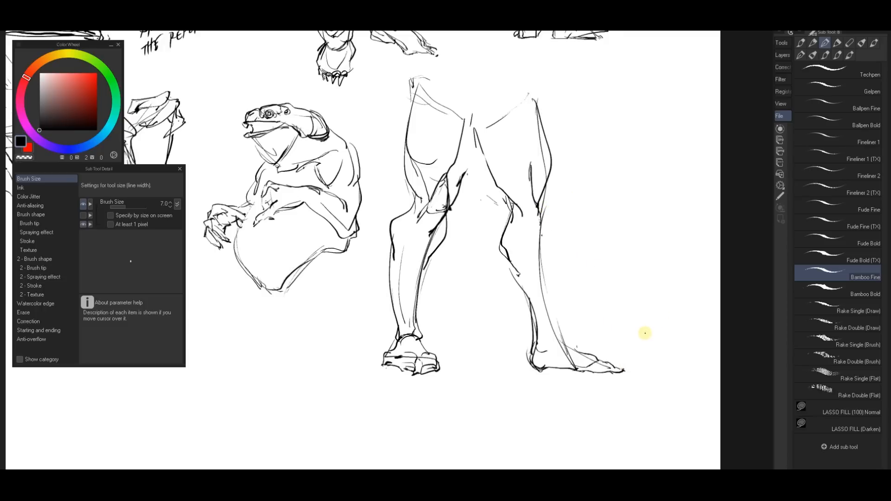
{"action": "mouse_move", "coordinate": [511, 277]}
{"action": "left_mouse_down"}
{"action": "mouse_move", "coordinate": [548, 276]}
{"action": "mouse_move", "coordinate": [527, 255]}
{"action": "left_mouse_up"}
{"action": "left_click_drag", "start_coordinate": [527, 254], "coordinate": [548, 250]}
{"action": "key", "text": "ctrl+z"}
{"action": "key", "text": "ctrl+z"}
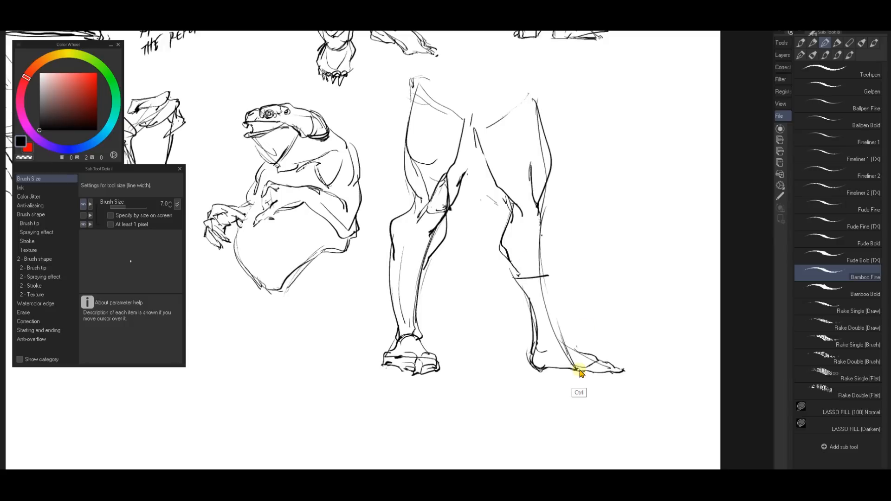
{"action": "key", "text": "ctrl+z"}
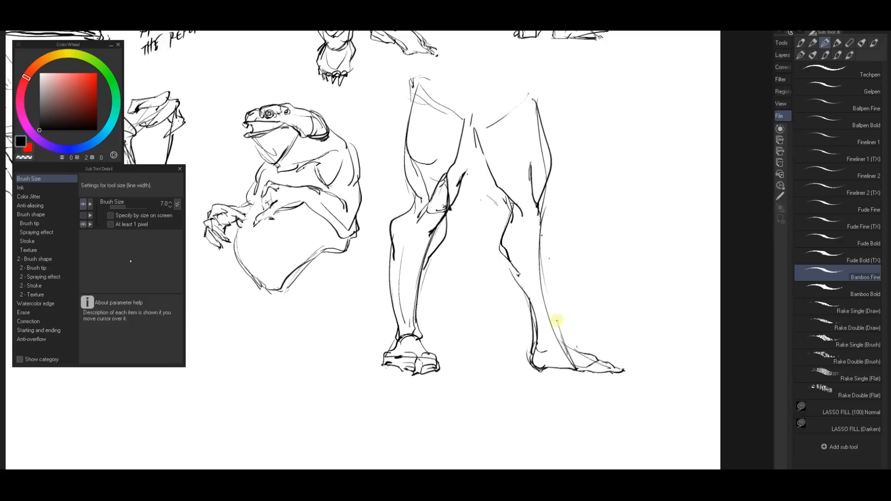
Darken the second leg's front shin line and connect the first leg's inner thigh up to the crotch
{"action": "mouse_move", "coordinate": [570, 363]}
{"action": "left_mouse_down"}
{"action": "mouse_move", "coordinate": [541, 217]}
{"action": "mouse_move", "coordinate": [569, 346]}
{"action": "left_mouse_up"}
{"action": "key", "text": "ctrl+z"}
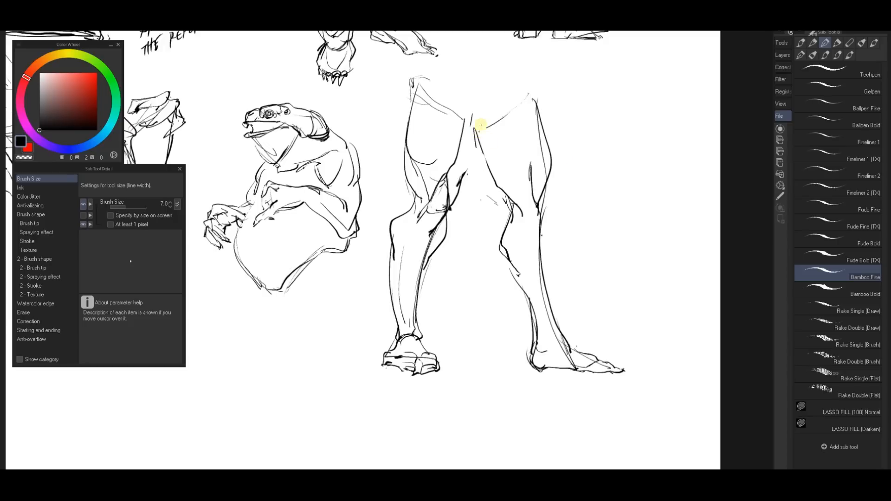
{"action": "left_click_drag", "start_coordinate": [477, 131], "coordinate": [462, 182]}
{"action": "left_click_drag", "start_coordinate": [478, 135], "coordinate": [457, 186]}
Draw the rounded outer hip curve above the second leg and firm up the crotch line, undoing unwanted strokes
{"action": "mouse_move", "coordinate": [541, 85]}
{"action": "left_mouse_down"}
{"action": "mouse_move", "coordinate": [489, 129]}
{"action": "mouse_move", "coordinate": [537, 90]}
{"action": "left_mouse_up"}
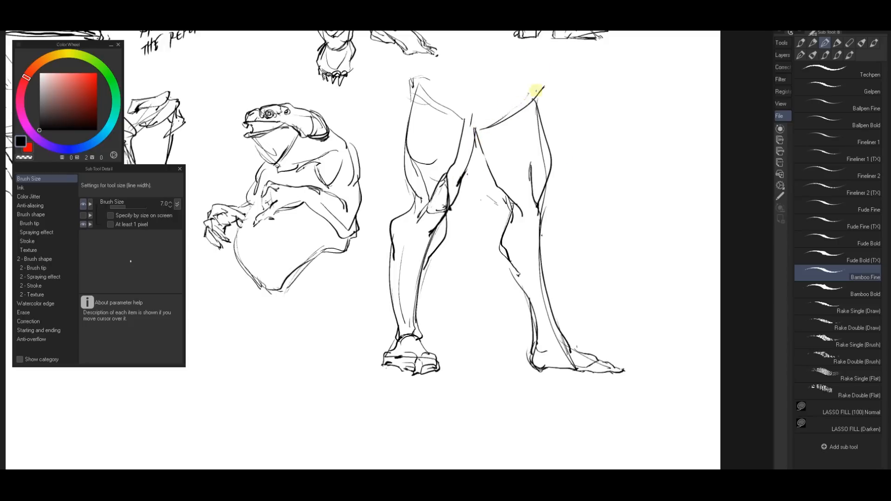
{"action": "key", "text": "ctrl+z"}
{"action": "left_click_drag", "start_coordinate": [478, 135], "coordinate": [521, 80]}
{"action": "mouse_move", "coordinate": [536, 38]}
{"action": "left_mouse_down"}
{"action": "mouse_move", "coordinate": [529, 108]}
{"action": "mouse_move", "coordinate": [487, 132]}
{"action": "left_mouse_up"}
{"action": "key", "text": "ctrl+z"}
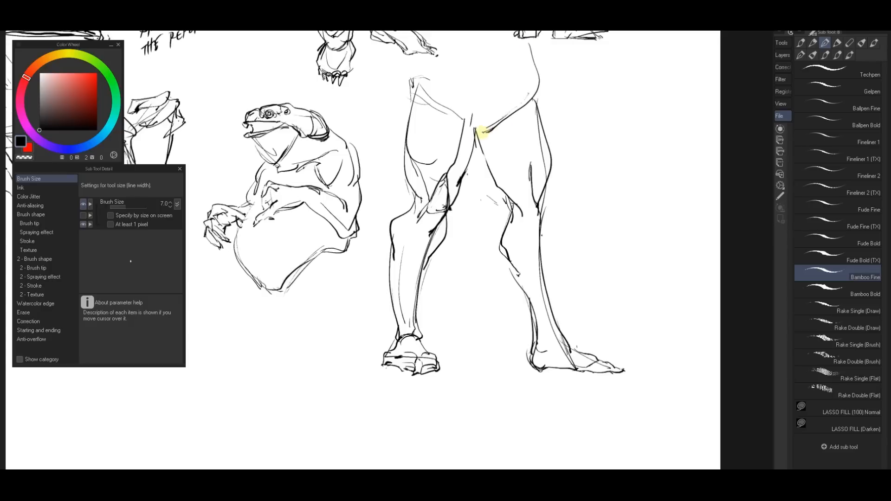
Curve the lower belly line across the hips and add light vertical guide lines down to the crotch
{"action": "left_click_drag", "start_coordinate": [455, 84], "coordinate": [535, 88]}
{"action": "mouse_move", "coordinate": [453, 106]}
{"action": "left_mouse_down"}
{"action": "mouse_move", "coordinate": [507, 110]}
{"action": "mouse_move", "coordinate": [443, 89]}
{"action": "mouse_move", "coordinate": [528, 94]}
{"action": "left_mouse_up"}
{"action": "key", "text": "ctrl+z"}
{"action": "key", "text": "ctrl+z"}
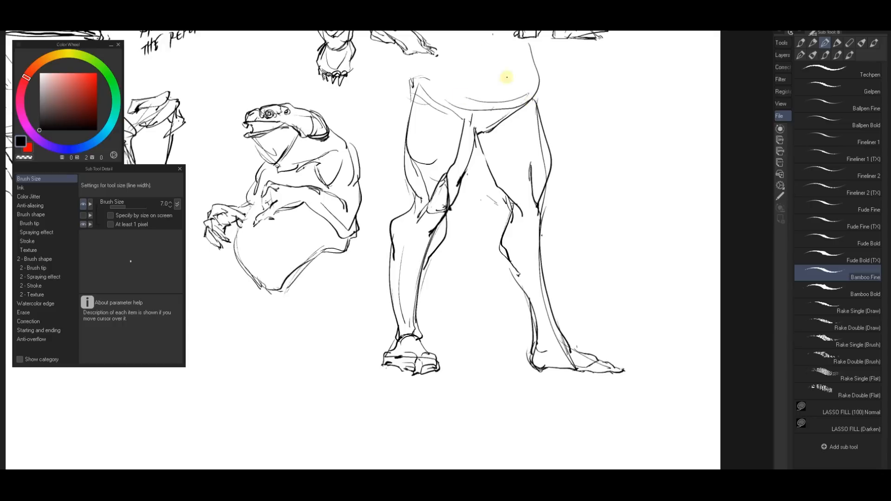
{"action": "left_click_drag", "start_coordinate": [493, 43], "coordinate": [480, 134]}
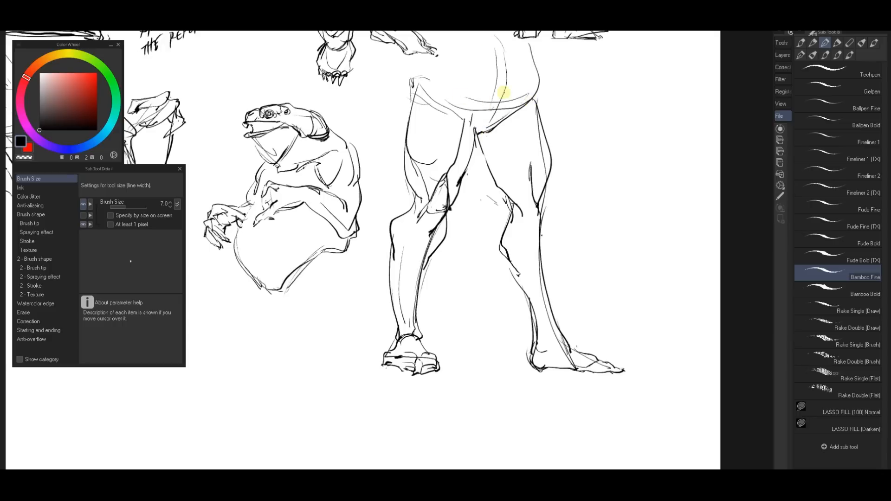
Review the new leg study and the earlier figure sketches and notes across the whole page
{"action": "left_click_drag", "start_coordinate": [591, 183], "coordinate": [532, 205]}
{"action": "scroll", "coordinate": [531, 205], "scroll_direction": "down", "scroll_amount": 3}
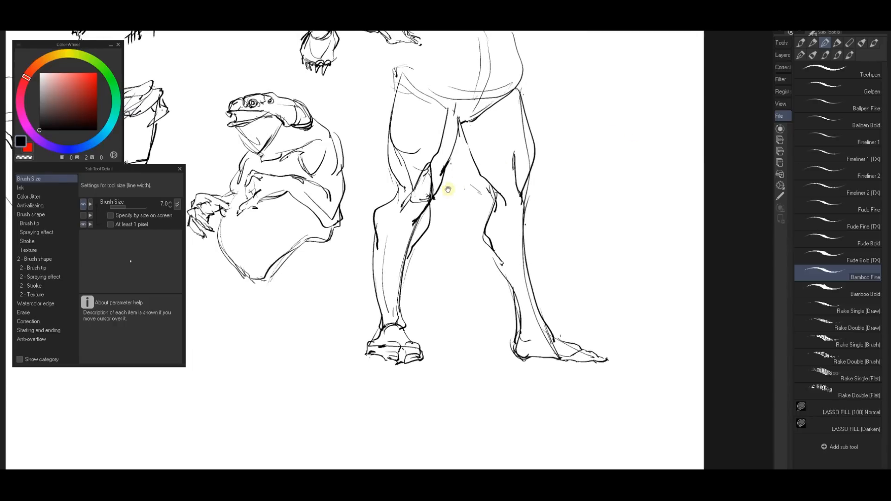
{"action": "left_click_drag", "start_coordinate": [473, 235], "coordinate": [543, 302]}
{"action": "left_click_drag", "start_coordinate": [531, 95], "coordinate": [540, 156]}
{"action": "mouse_move", "coordinate": [599, 157]}
{"action": "left_mouse_down"}
{"action": "mouse_move", "coordinate": [590, 290]}
{"action": "mouse_move", "coordinate": [527, 319]}
{"action": "left_mouse_up"}
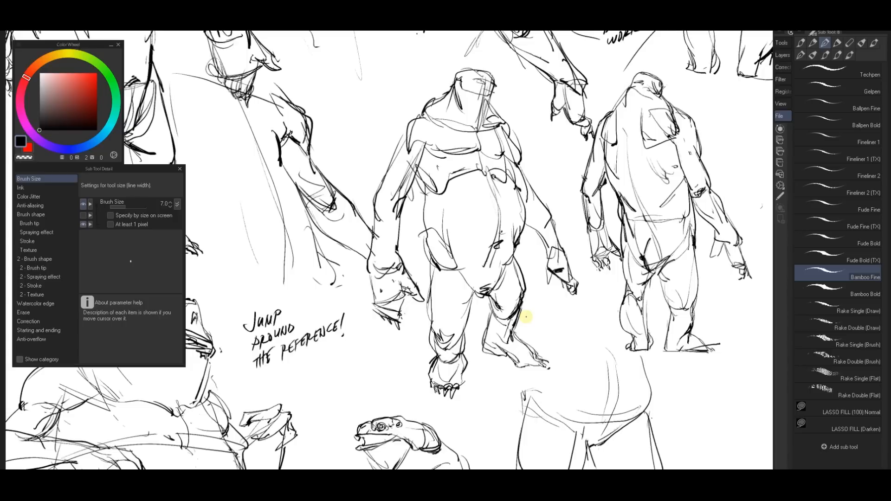
{"action": "left_click", "coordinate": [482, 377]}
{"action": "mouse_move", "coordinate": [555, 347]}
{"action": "left_mouse_down"}
{"action": "mouse_move", "coordinate": [571, 352]}
{"action": "mouse_move", "coordinate": [682, 264]}
{"action": "mouse_move", "coordinate": [663, 305]}
{"action": "mouse_move", "coordinate": [606, 342]}
{"action": "mouse_move", "coordinate": [629, 294]}
{"action": "mouse_move", "coordinate": [689, 302]}
{"action": "mouse_move", "coordinate": [738, 278]}
{"action": "left_mouse_up"}
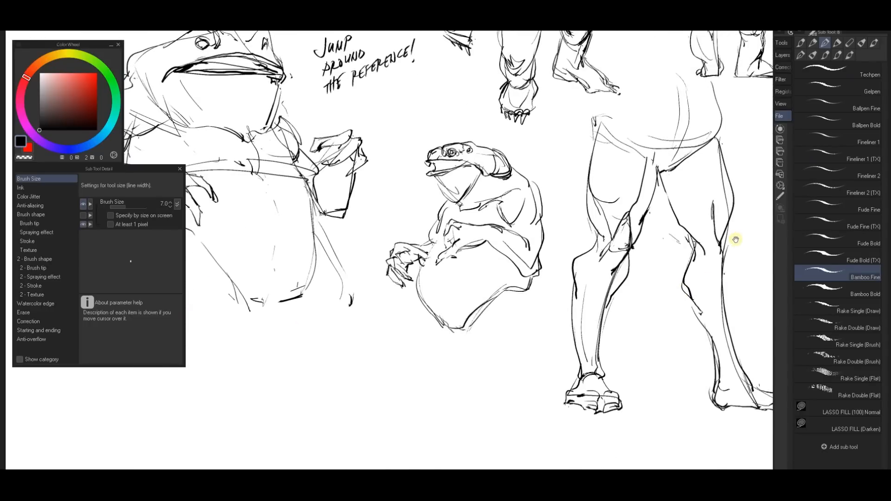
{"action": "mouse_move", "coordinate": [733, 241]}
{"action": "left_mouse_down"}
{"action": "mouse_move", "coordinate": [692, 360]}
{"action": "mouse_move", "coordinate": [684, 313]}
{"action": "mouse_move", "coordinate": [627, 315]}
{"action": "mouse_move", "coordinate": [636, 360]}
{"action": "mouse_move", "coordinate": [648, 331]}
{"action": "mouse_move", "coordinate": [666, 342]}
{"action": "left_mouse_up"}
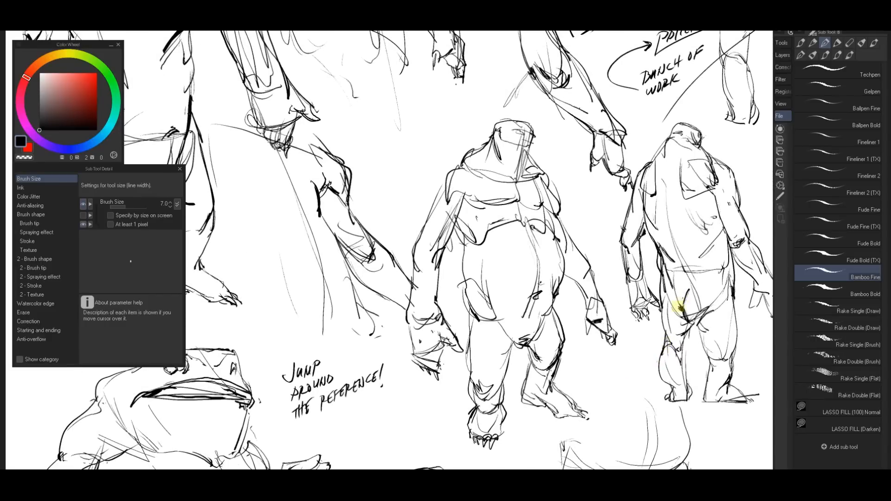
{"action": "key", "text": "ctrl+space"}
{"action": "mouse_move", "coordinate": [672, 308]}
{"action": "left_mouse_down"}
{"action": "mouse_move", "coordinate": [656, 300]}
{"action": "mouse_move", "coordinate": [601, 356]}
{"action": "mouse_move", "coordinate": [628, 279]}
{"action": "mouse_move", "coordinate": [610, 308]}
{"action": "mouse_move", "coordinate": [656, 294]}
{"action": "left_mouse_up"}
{"action": "key", "text": "ctrl+space"}
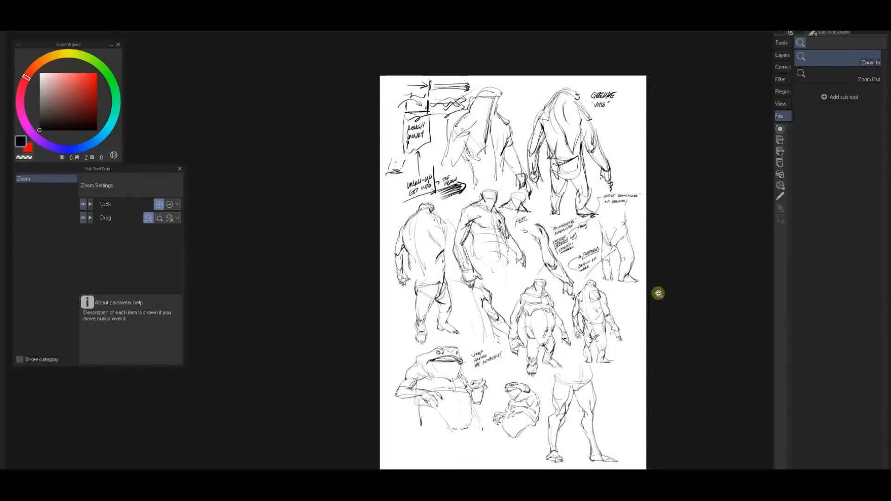
{"action": "left_click_drag", "start_coordinate": [605, 399], "coordinate": [623, 366]}
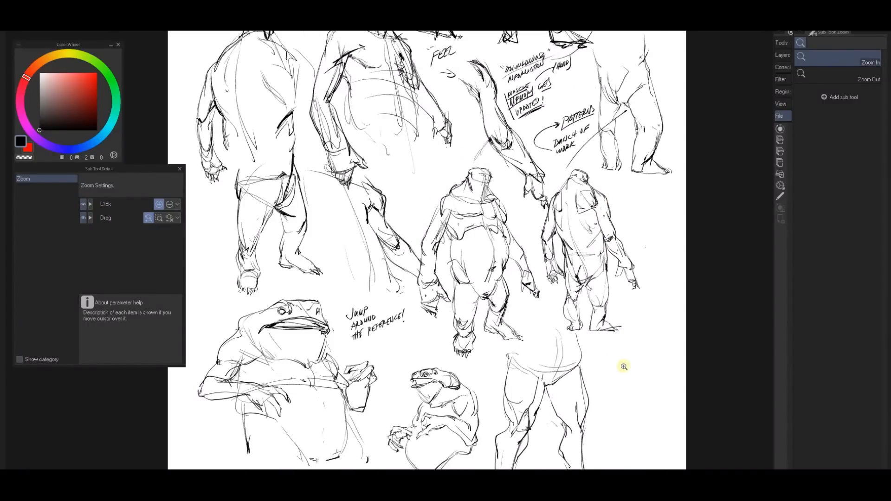
{"action": "left_click_drag", "start_coordinate": [586, 421], "coordinate": [631, 300]}
{"action": "scroll", "coordinate": [626, 388], "scroll_direction": "up", "scroll_amount": 7}
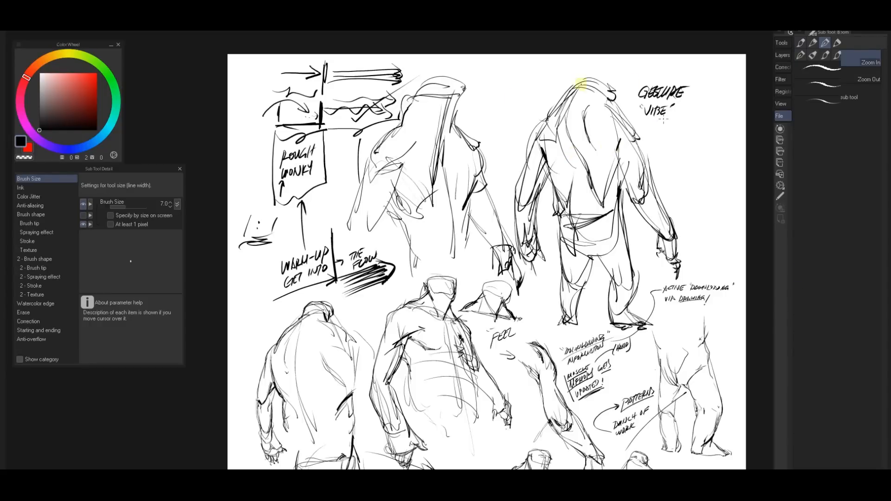
Try bold vertical dividing strokes between the "WARM-UP GET INTO" and "THE FLOW" notes and undo them
{"action": "mouse_move", "coordinate": [417, 300]}
{"action": "left_mouse_down"}
{"action": "mouse_move", "coordinate": [642, 90]}
{"action": "mouse_move", "coordinate": [411, 153]}
{"action": "left_mouse_up"}
{"action": "key", "text": "ctrl+z"}
{"action": "mouse_move", "coordinate": [526, 331]}
{"action": "left_mouse_down"}
{"action": "mouse_move", "coordinate": [506, 223]}
{"action": "mouse_move", "coordinate": [538, 250]}
{"action": "left_mouse_up"}
{"action": "left_click_drag", "start_coordinate": [340, 222], "coordinate": [325, 108]}
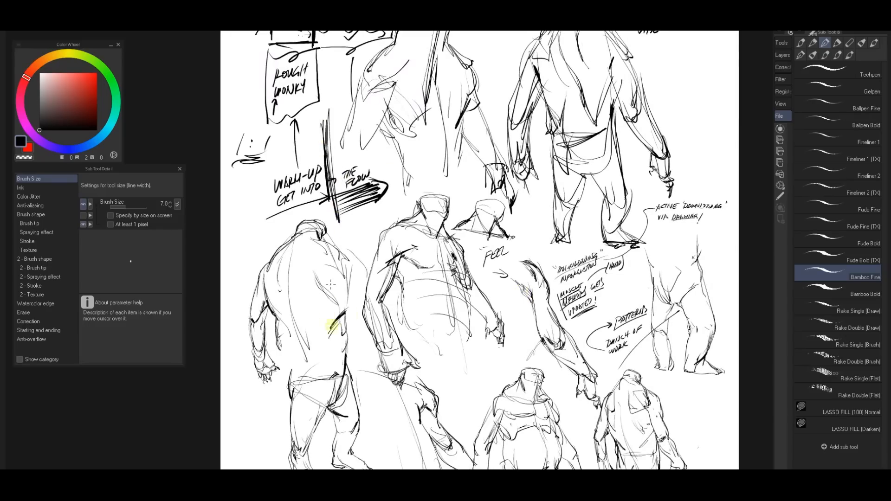
{"action": "key", "text": "ctrl+z"}
{"action": "key", "text": "ctrl+z"}
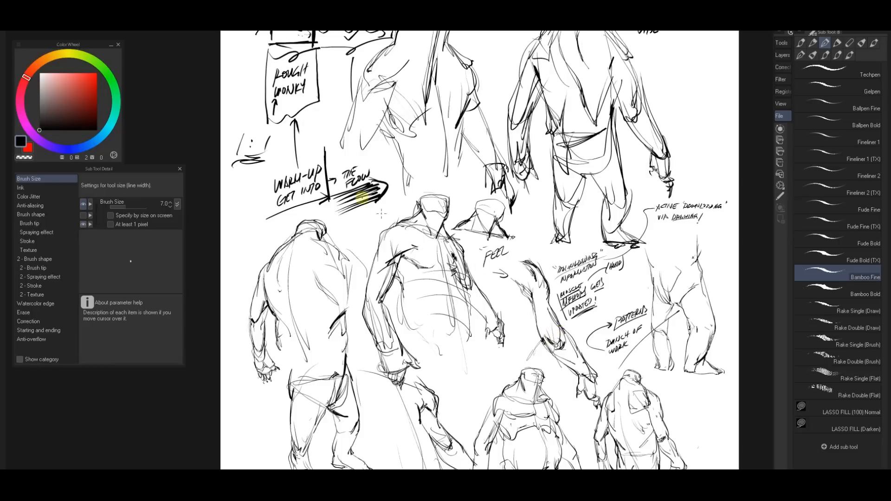
Try a diagonal stroke across the back-view figure and a long horizontal dividing line across the page, undoing both
{"action": "left_click_drag", "start_coordinate": [596, 323], "coordinate": [593, 237]}
{"action": "mouse_move", "coordinate": [251, 334]}
{"action": "left_mouse_down"}
{"action": "mouse_move", "coordinate": [386, 211]}
{"action": "mouse_move", "coordinate": [374, 234]}
{"action": "left_mouse_up"}
{"action": "left_click_drag", "start_coordinate": [587, 292], "coordinate": [596, 320]}
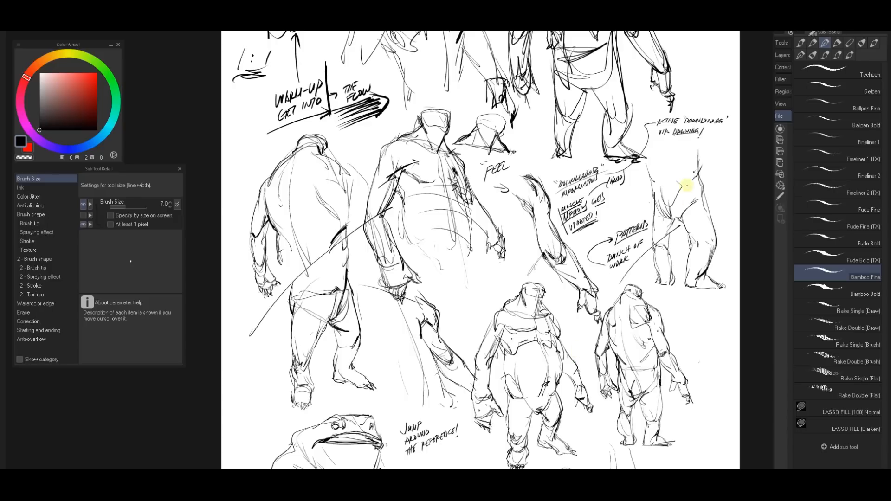
{"action": "key", "text": "ctrl+z"}
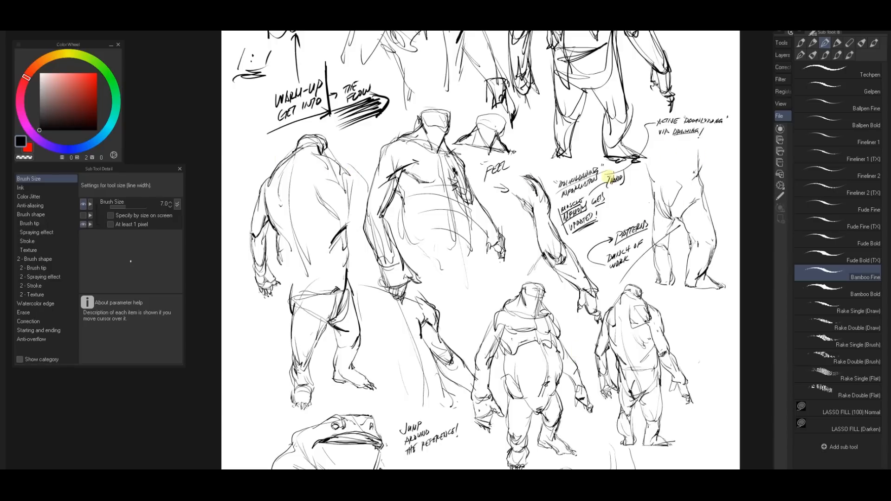
{"action": "mouse_move", "coordinate": [224, 152]}
{"action": "left_mouse_down"}
{"action": "mouse_move", "coordinate": [488, 132]}
{"action": "mouse_move", "coordinate": [740, 132]}
{"action": "left_mouse_up"}
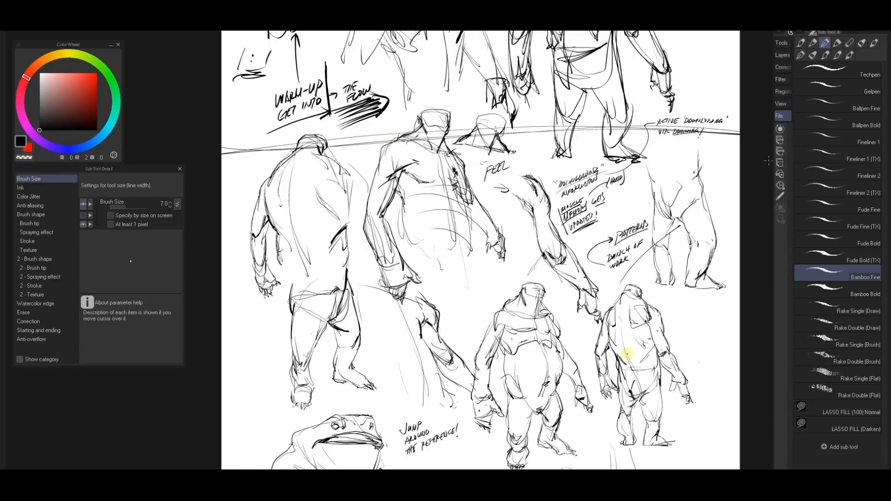
{"action": "key", "text": "ctrl+z"}
Try a looping horizontal dividing line across the page between the standing figures and the frog and leg studies, undoing it
{"action": "left_click_drag", "start_coordinate": [563, 298], "coordinate": [570, 116]}
{"action": "mouse_move", "coordinate": [260, 126]}
{"action": "left_mouse_down"}
{"action": "mouse_move", "coordinate": [712, 113]}
{"action": "mouse_move", "coordinate": [288, 139]}
{"action": "mouse_move", "coordinate": [535, 138]}
{"action": "left_mouse_up"}
{"action": "key", "text": "ctrl+z"}
{"action": "mouse_move", "coordinate": [250, 259]}
{"action": "left_mouse_down"}
{"action": "mouse_move", "coordinate": [722, 258]}
{"action": "mouse_move", "coordinate": [237, 268]}
{"action": "mouse_move", "coordinate": [752, 253]}
{"action": "left_mouse_up"}
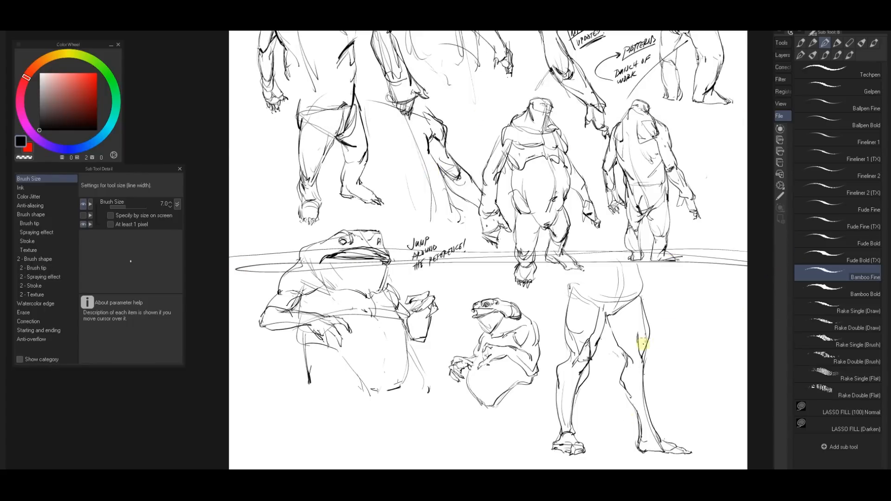
{"action": "key", "text": "ctrl+z"}
Examine the pair of legs drawn beside the small frog creature
{"action": "left_click_drag", "start_coordinate": [606, 383], "coordinate": [597, 369]}
{"action": "scroll", "coordinate": [640, 383], "scroll_direction": "up", "scroll_amount": 2}
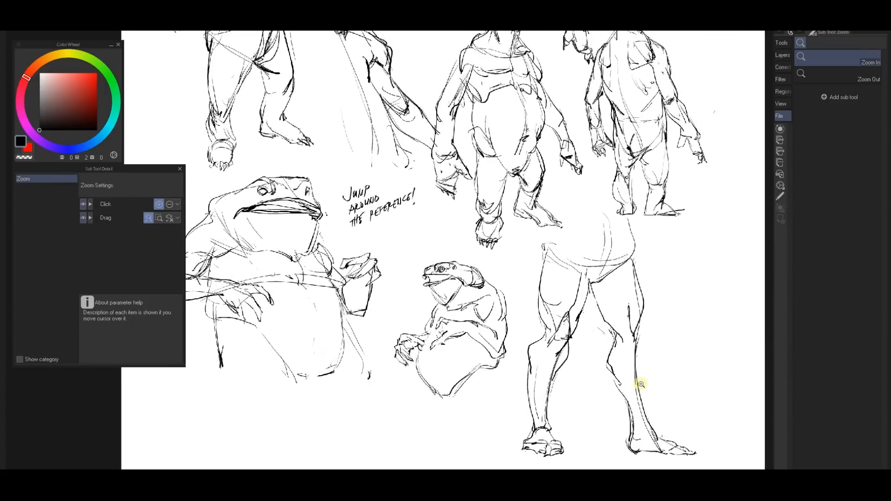
{"action": "mouse_move", "coordinate": [663, 321]}
{"action": "left_mouse_down"}
{"action": "mouse_move", "coordinate": [672, 319]}
{"action": "mouse_move", "coordinate": [503, 342]}
{"action": "mouse_move", "coordinate": [604, 378]}
{"action": "left_mouse_up"}
{"action": "key", "text": "ctrl+z"}
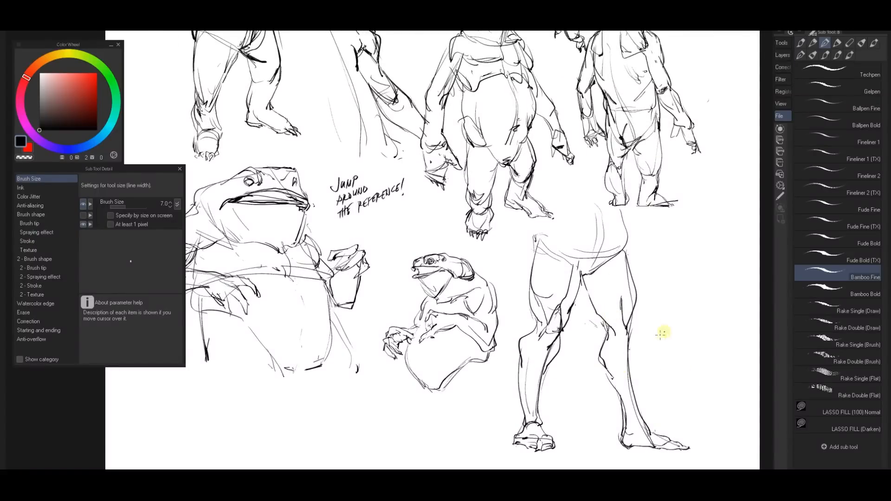
{"action": "left_click_drag", "start_coordinate": [668, 373], "coordinate": [658, 380]}
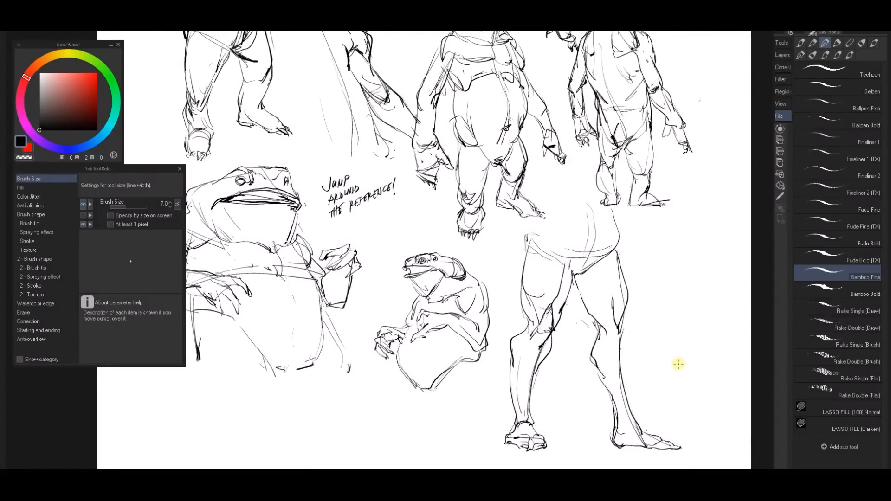